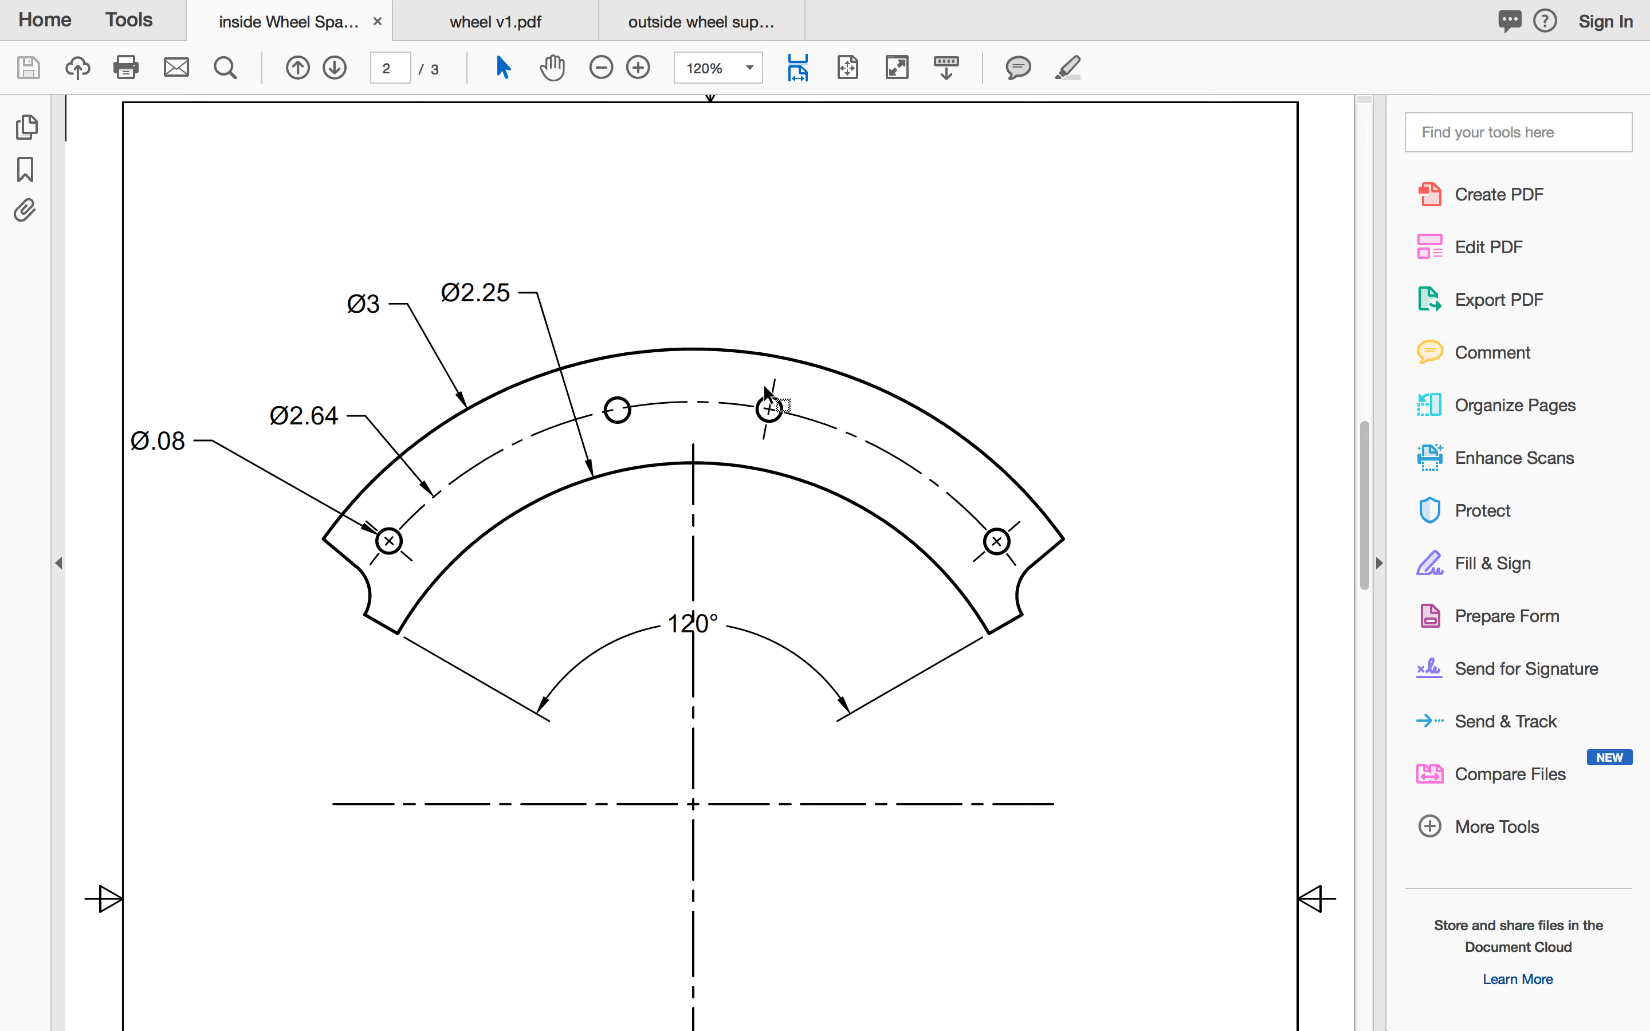
- Check the spacer drawing, switch to Fusion 360 and create a component named insideWheelSpacer inside wheelAssembly
{"action": "scroll", "coordinate": [778, 366], "scroll_direction": "up", "scroll_amount": 10}
{"action": "scroll", "coordinate": [778, 366], "scroll_direction": "down", "scroll_amount": 10}
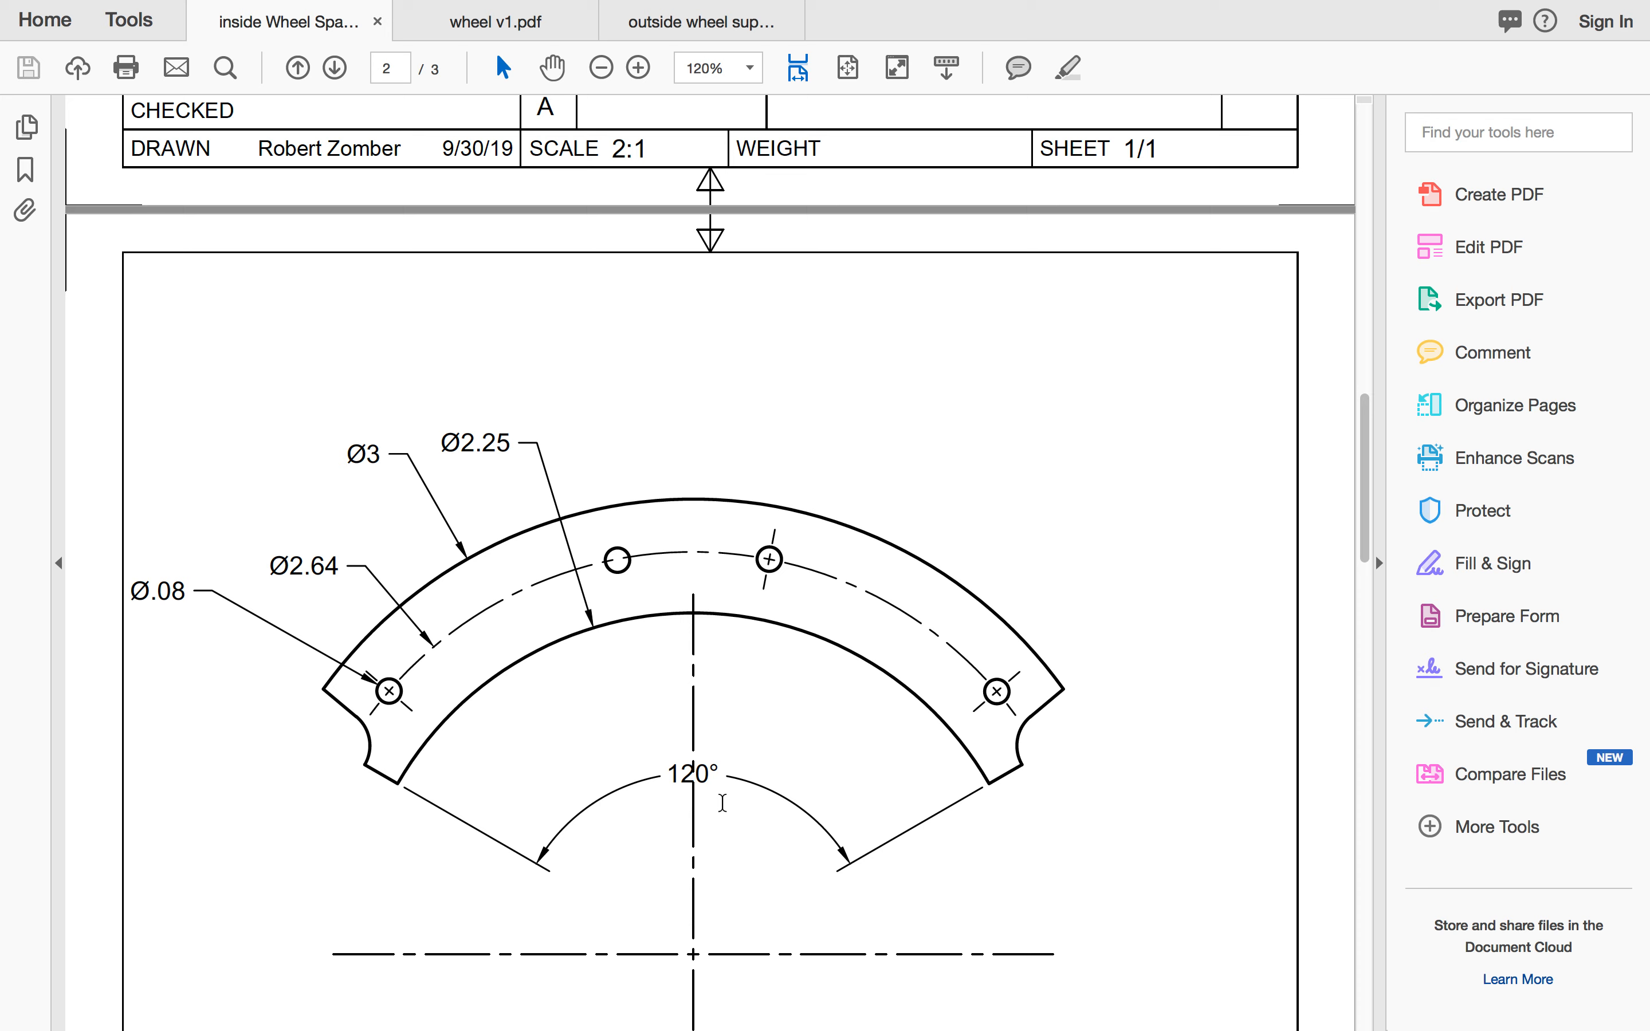
{"action": "key", "text": "super+Tab"}
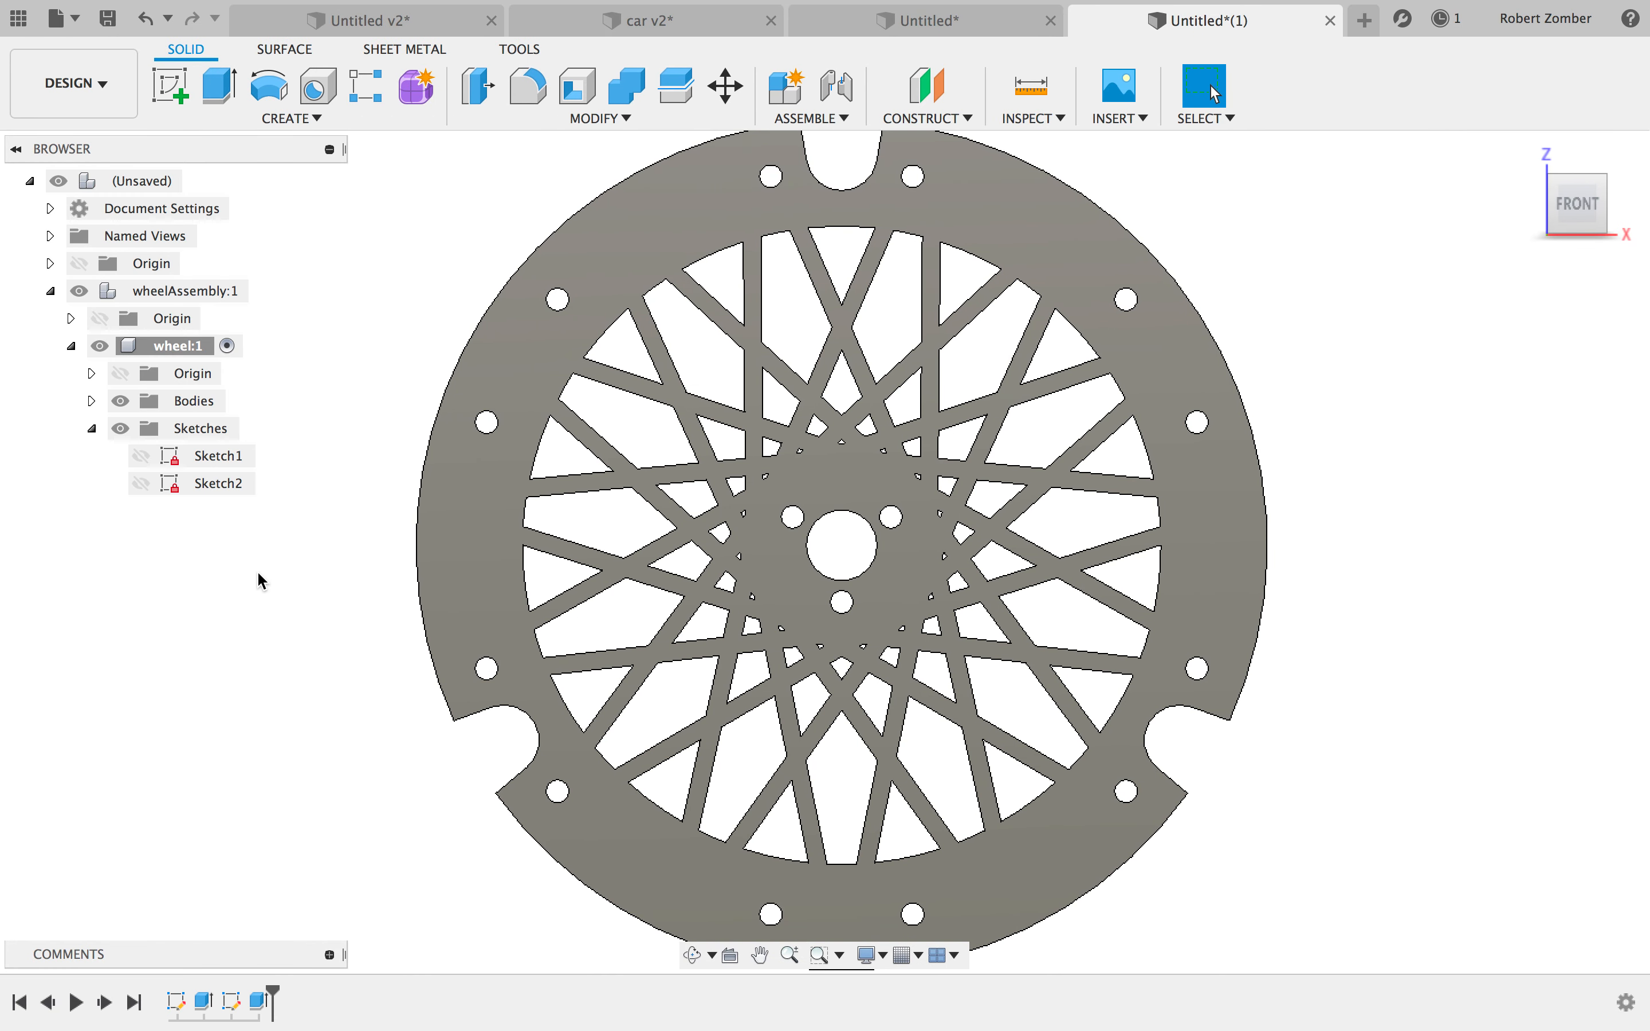
{"action": "right_click", "coordinate": [207, 293]}
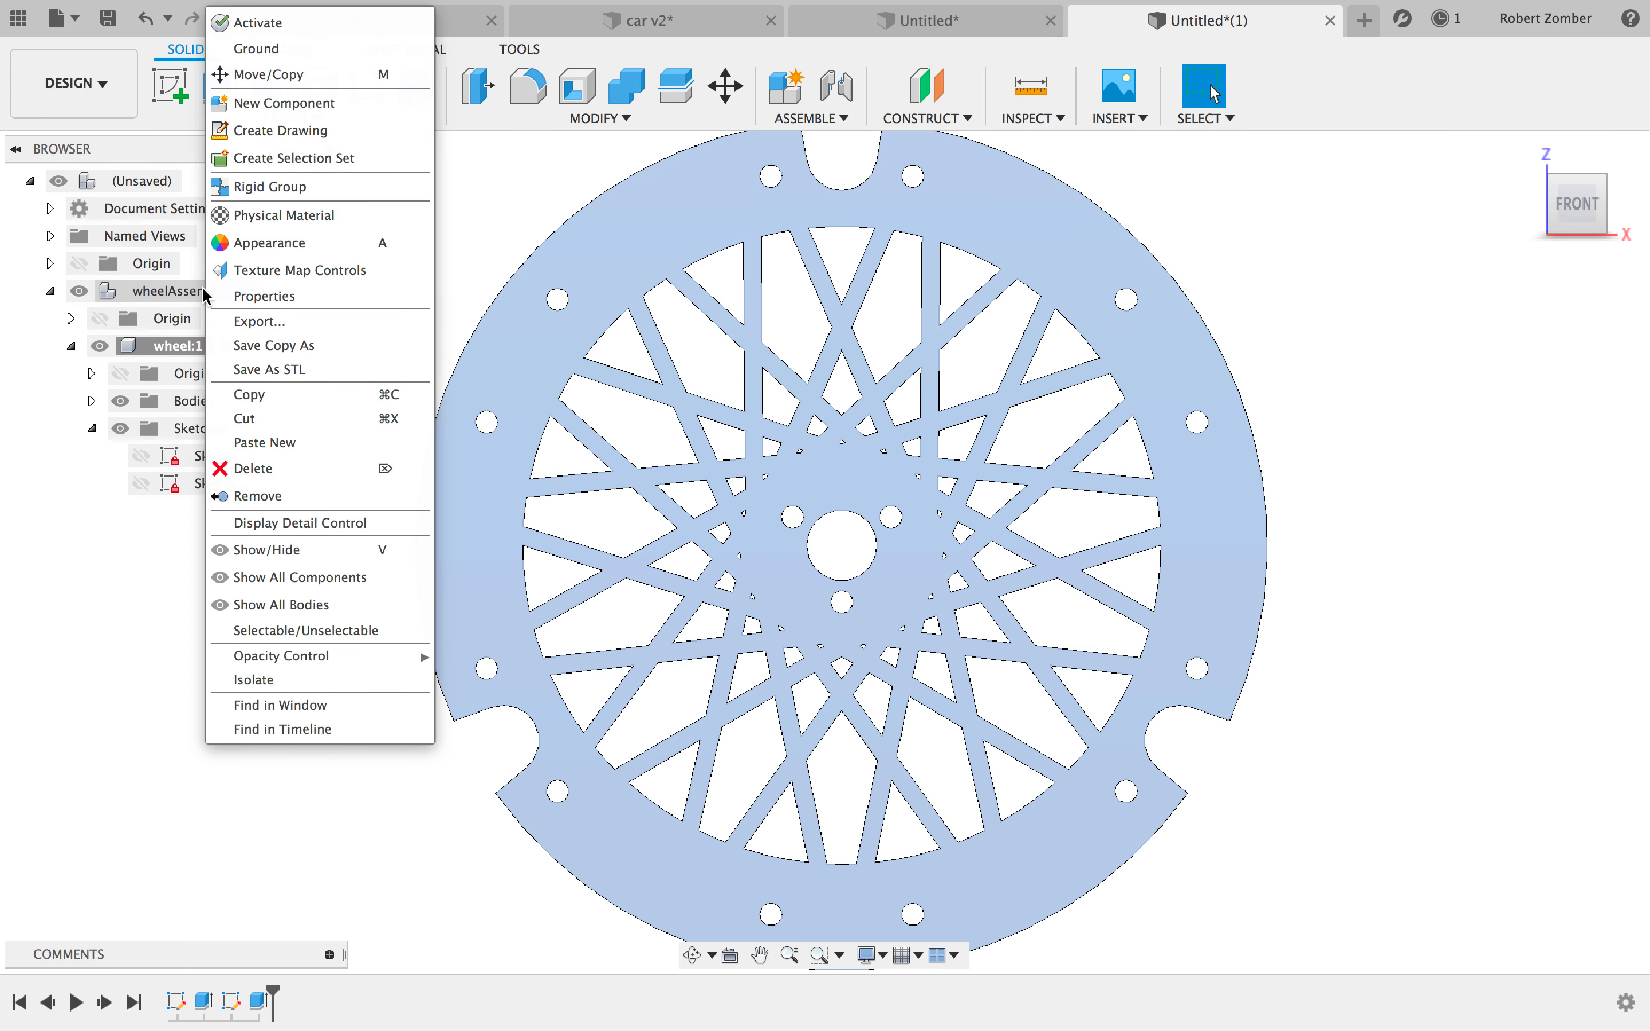
{"action": "left_click", "coordinate": [308, 104]}
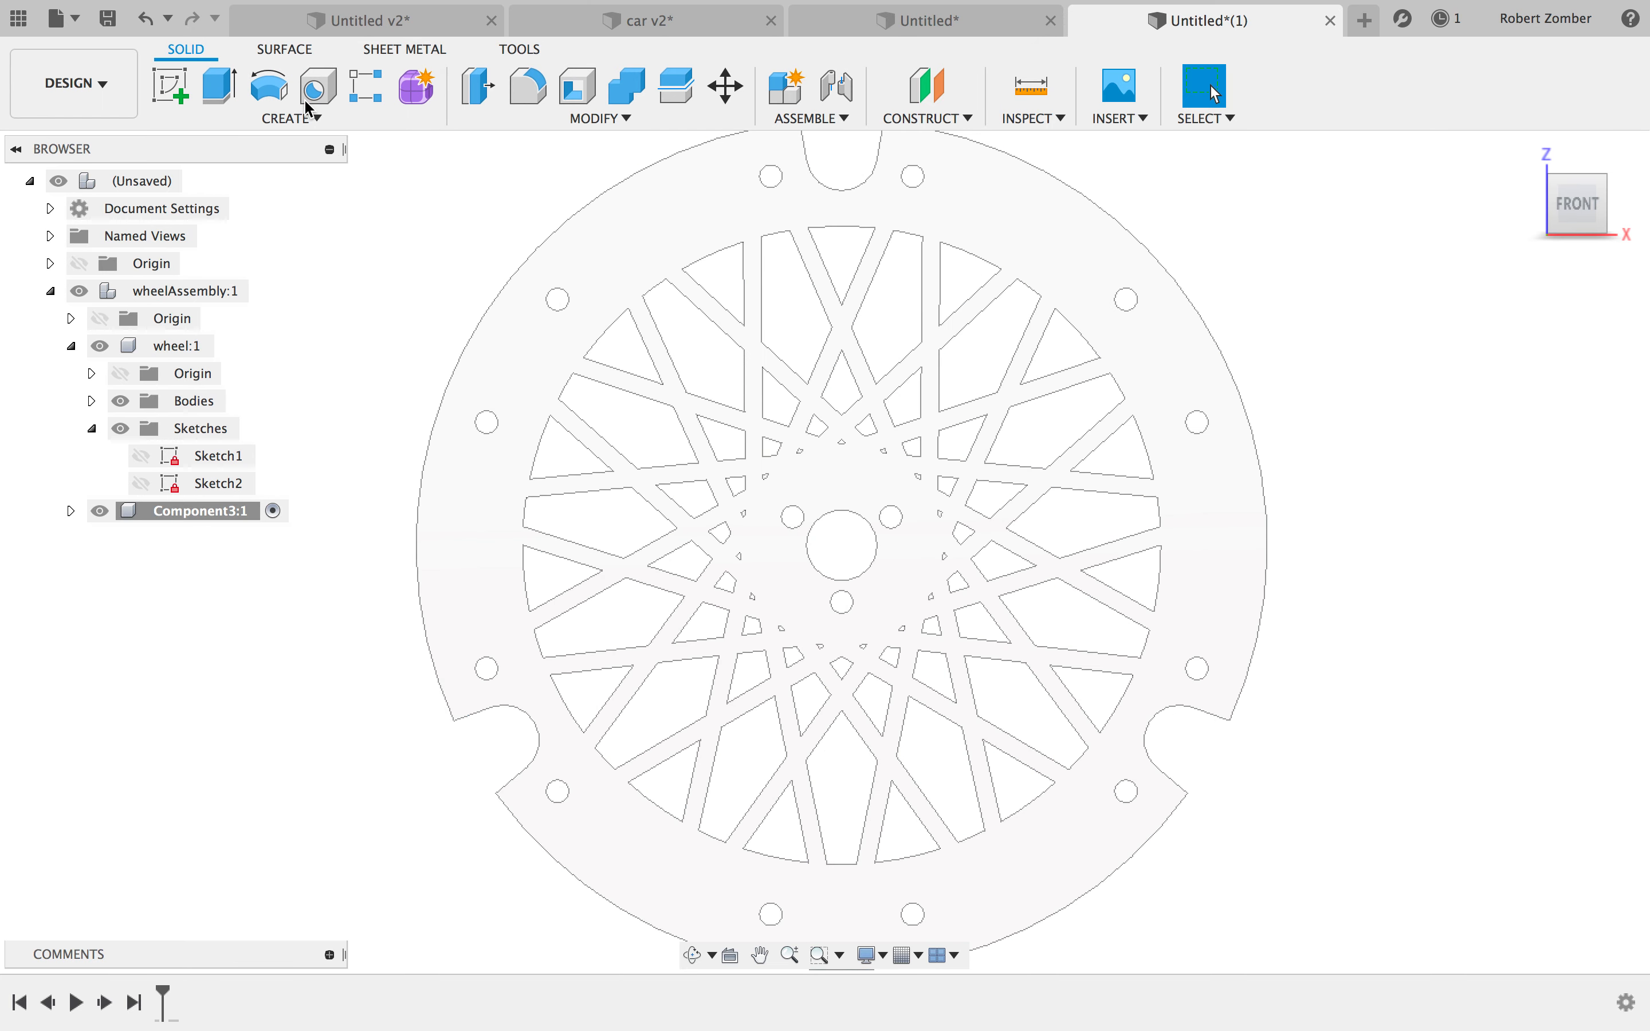
{"action": "left_click", "coordinate": [258, 289]}
{"action": "double_click", "coordinate": [220, 511]}
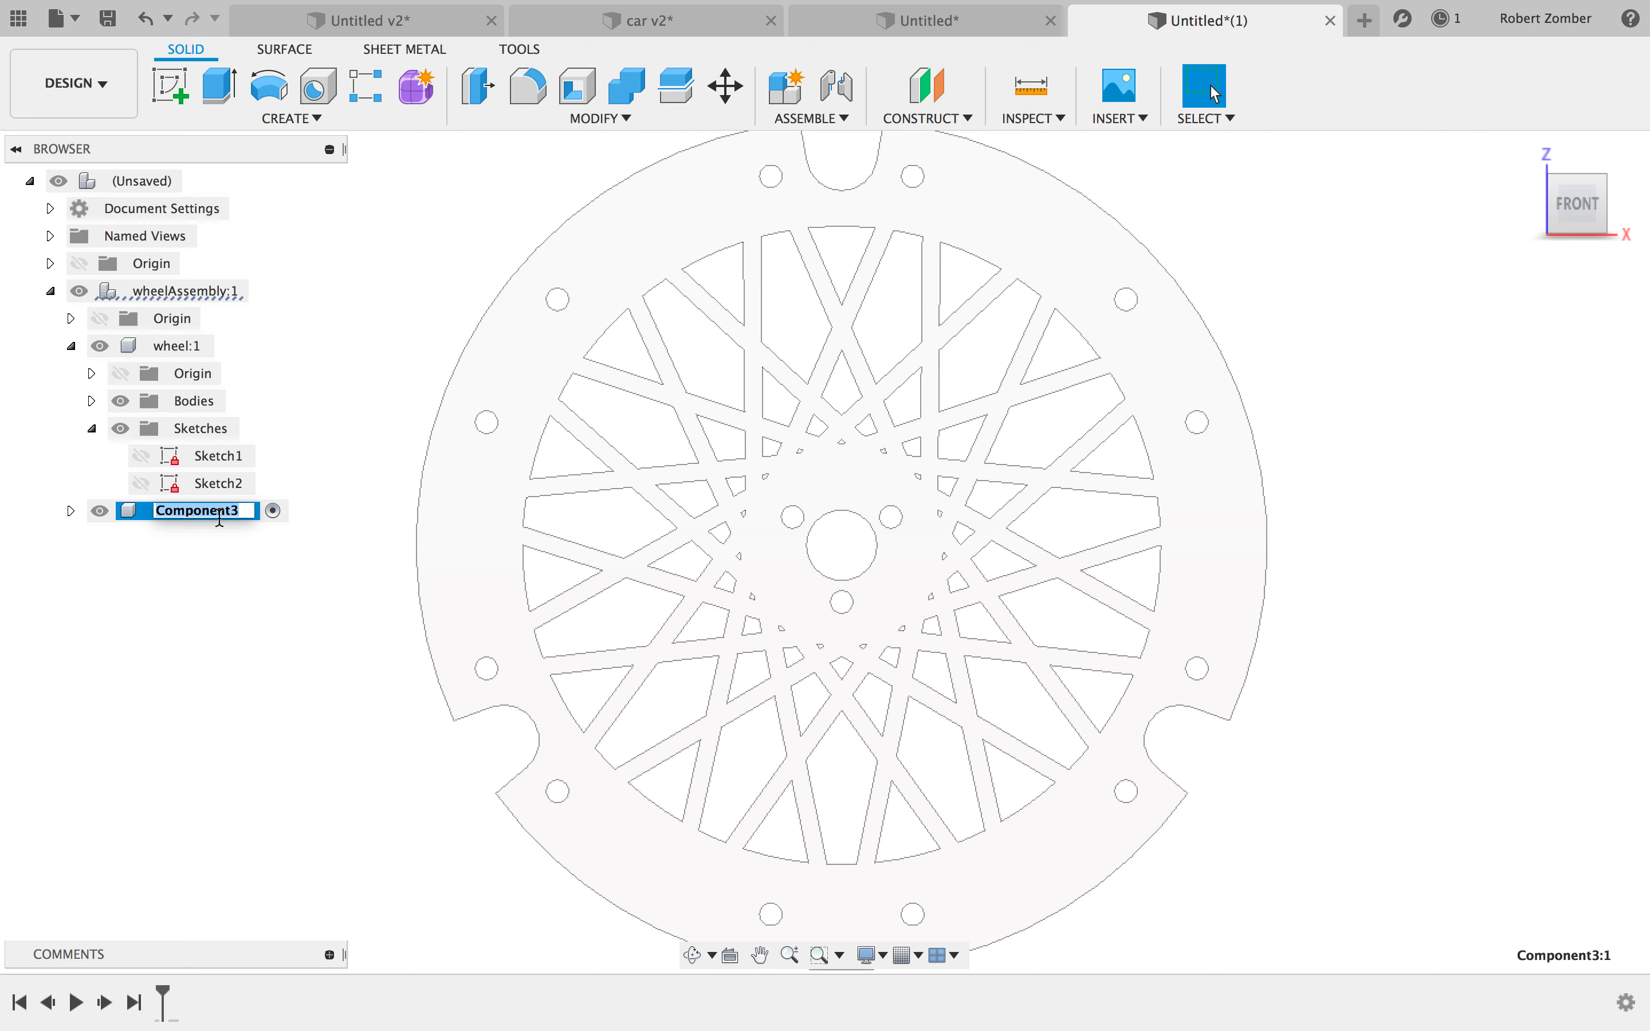
{"action": "type", "text": "insideWheelSpacer"}
{"action": "key", "text": "Return"}
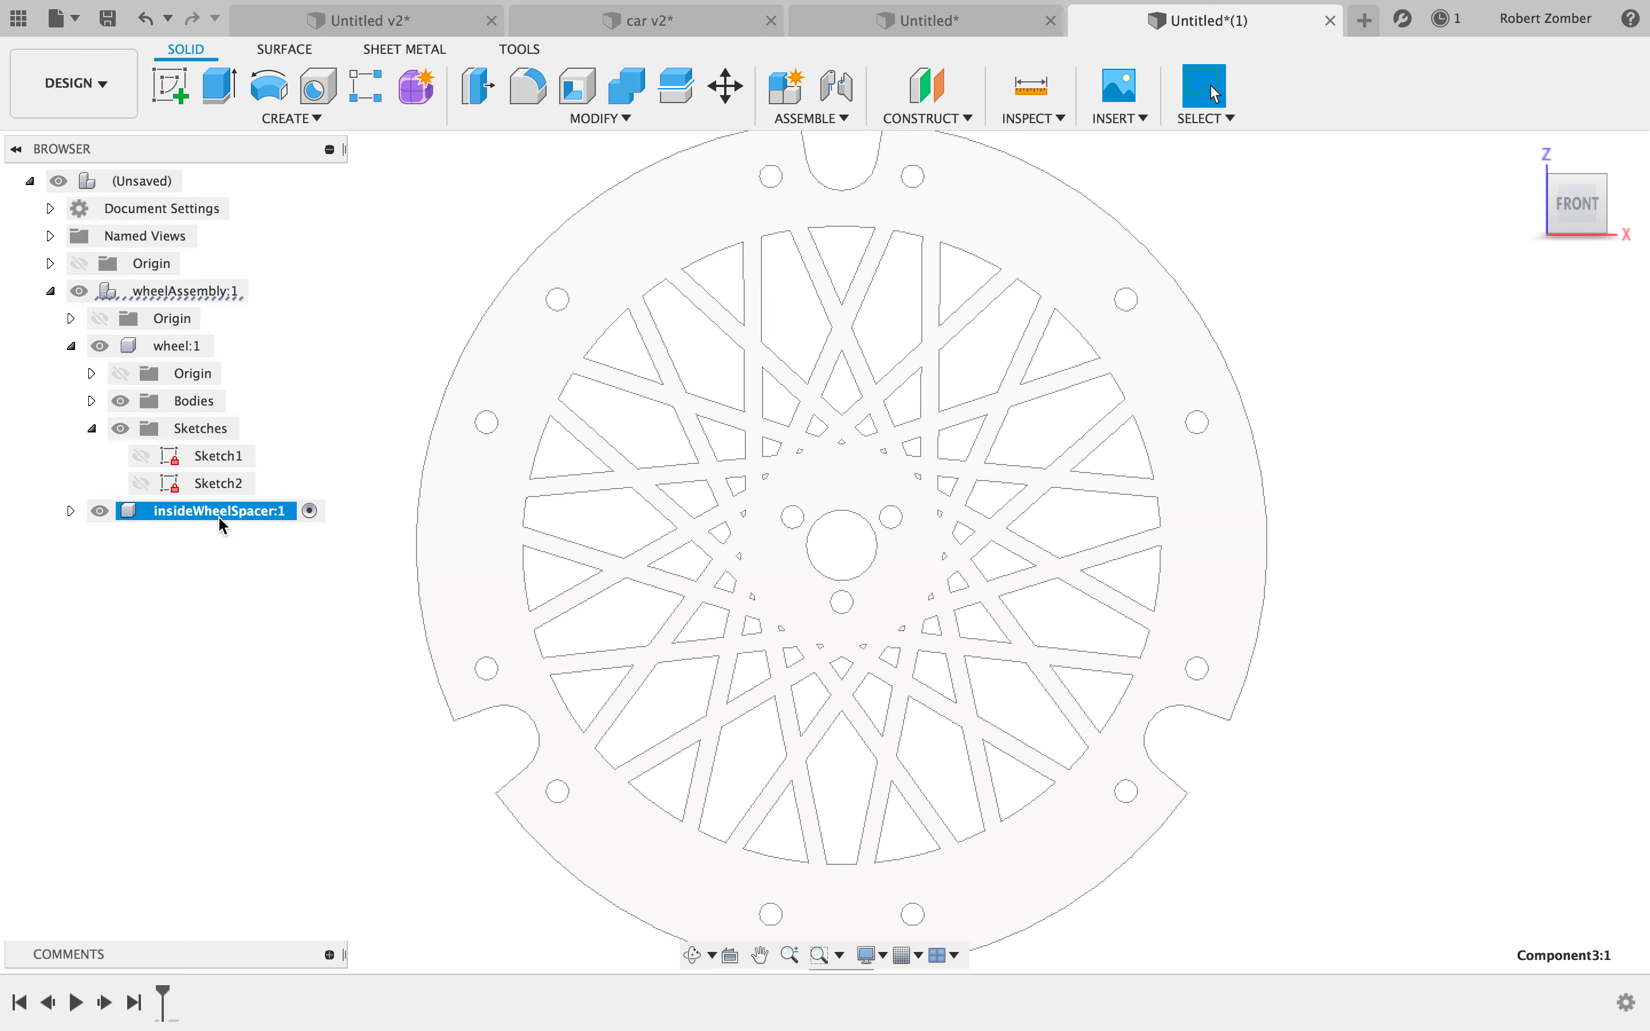
- Start a sketch on the wheel's front face in insideWheelSpacer and recheck the spacer drawing
{"action": "left_click", "coordinate": [171, 86]}
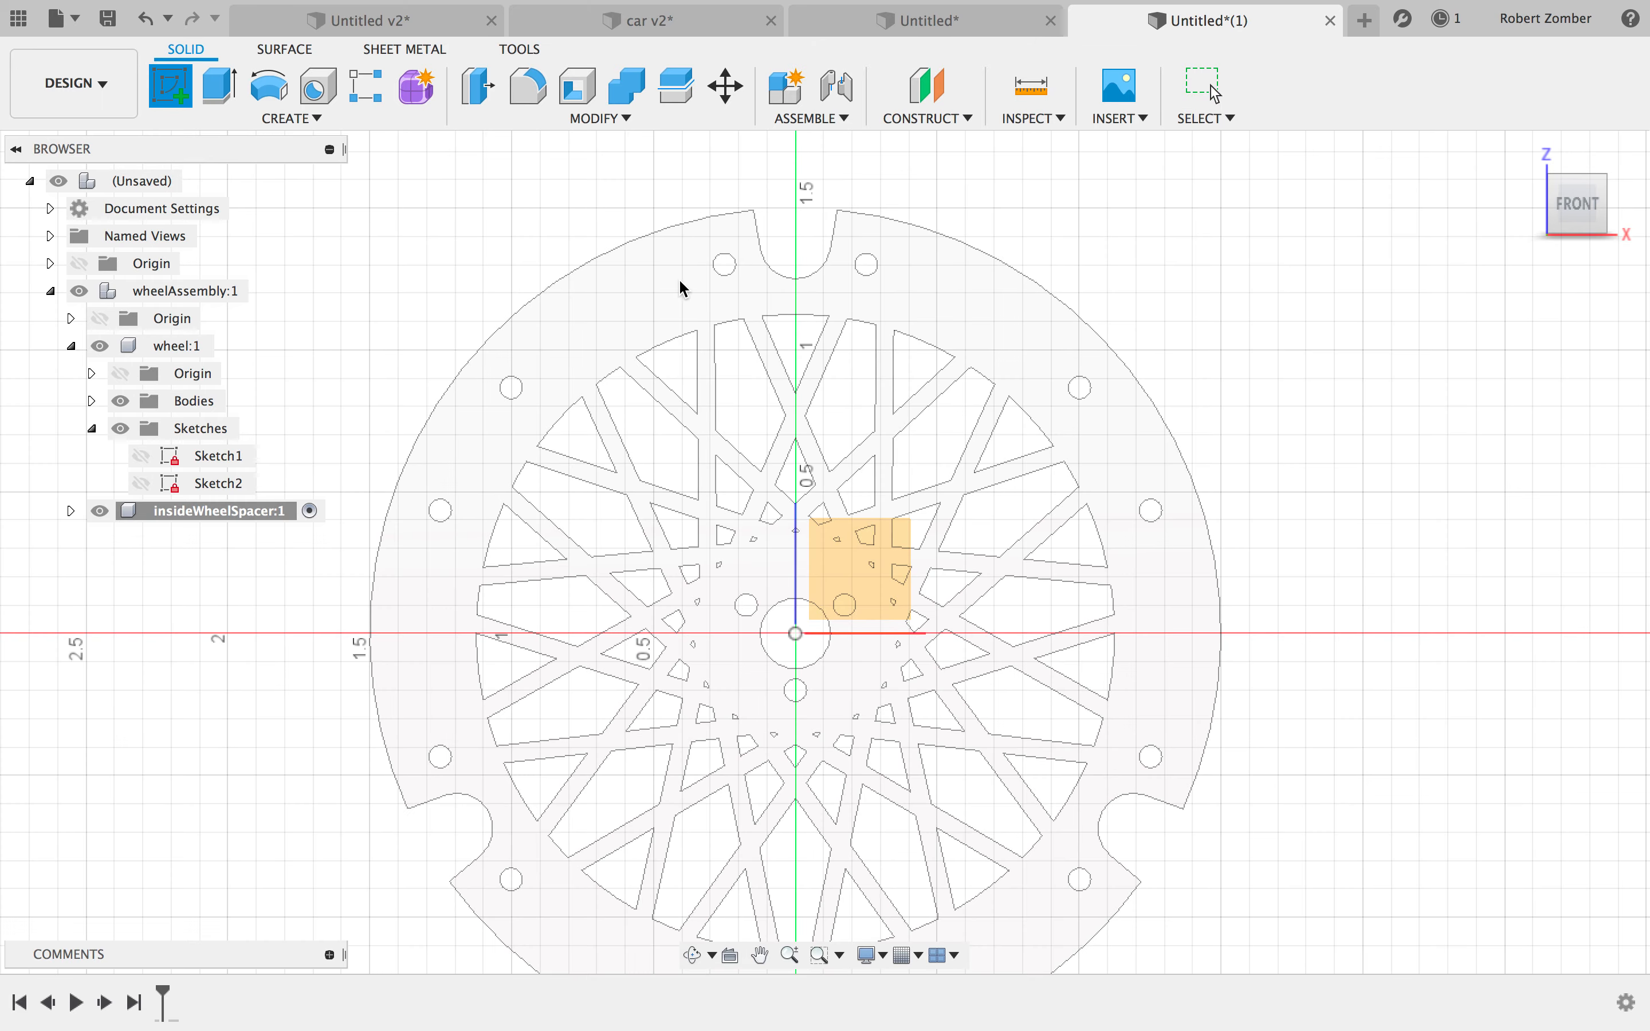
{"action": "left_click", "coordinate": [651, 291]}
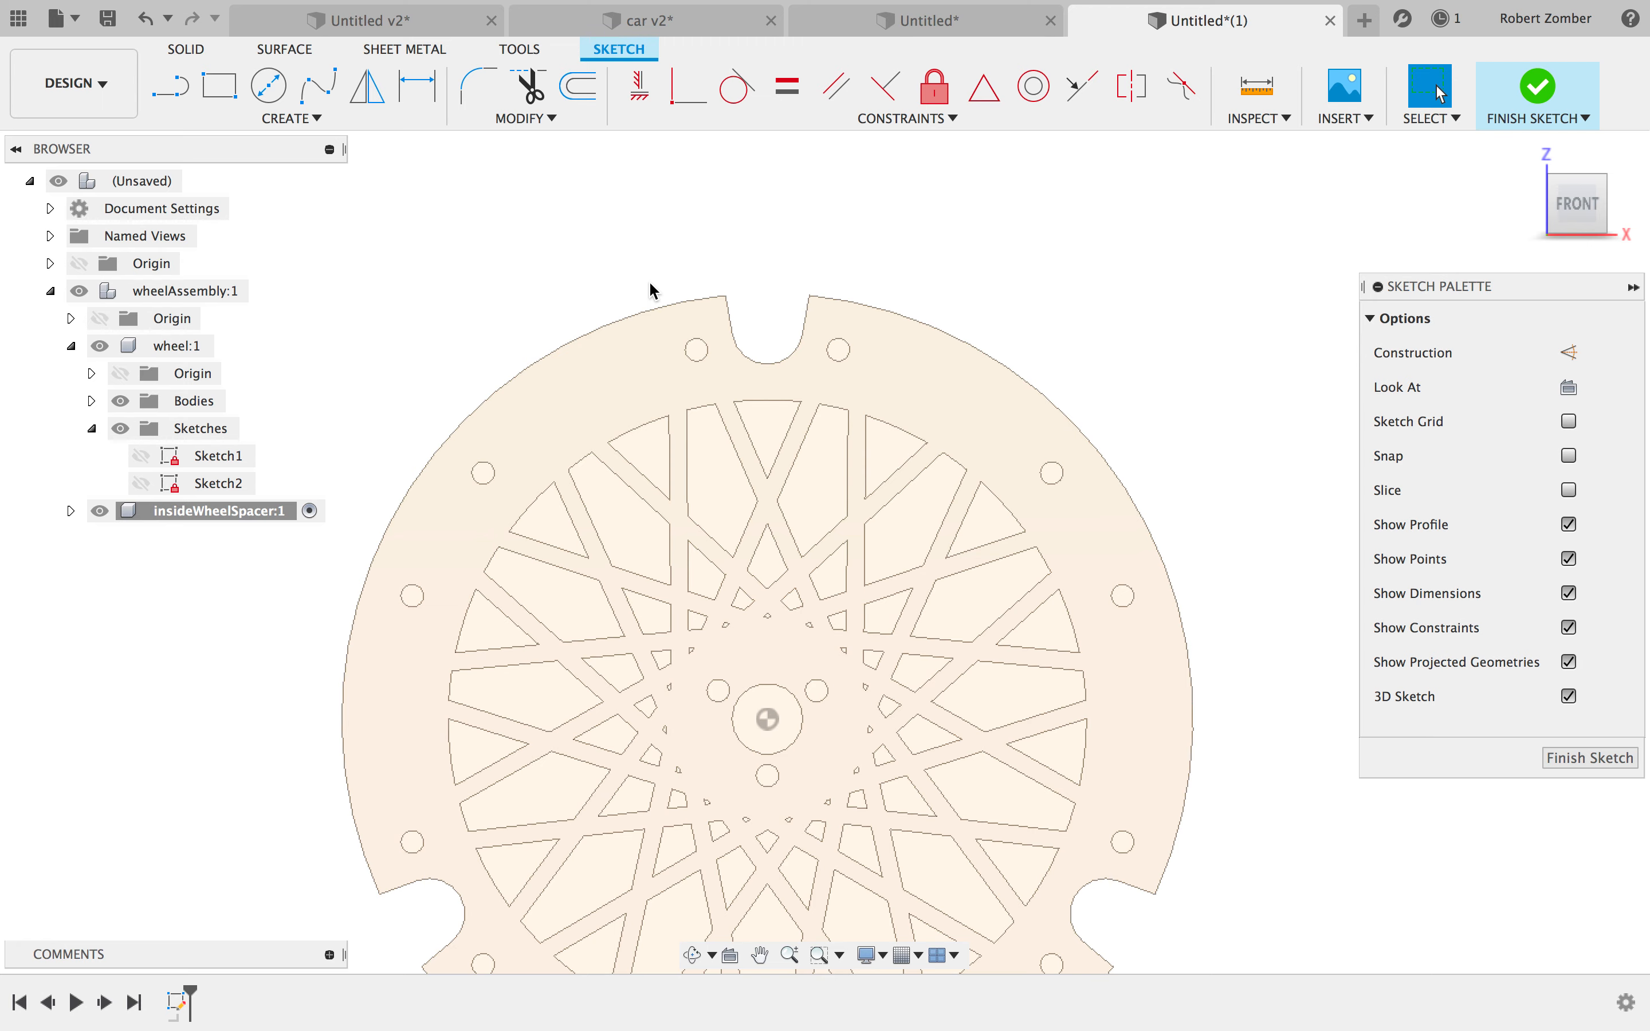
{"action": "key", "text": "ctrl+Right"}
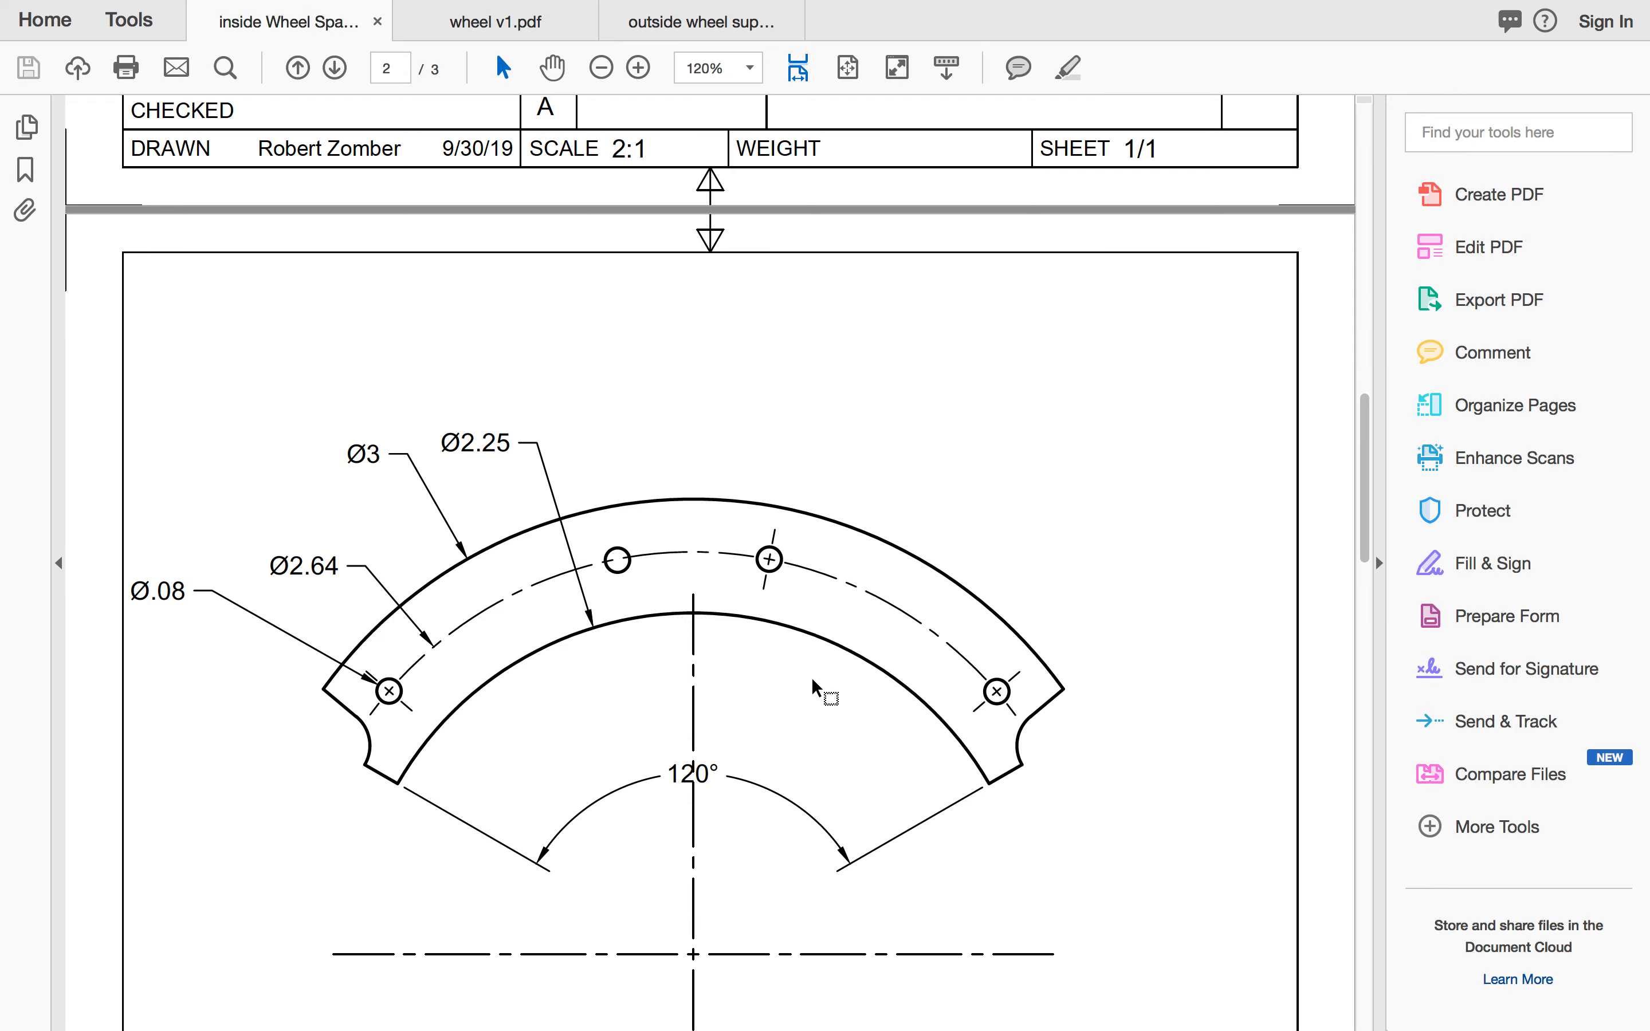
{"action": "key", "text": "ctrl+Left"}
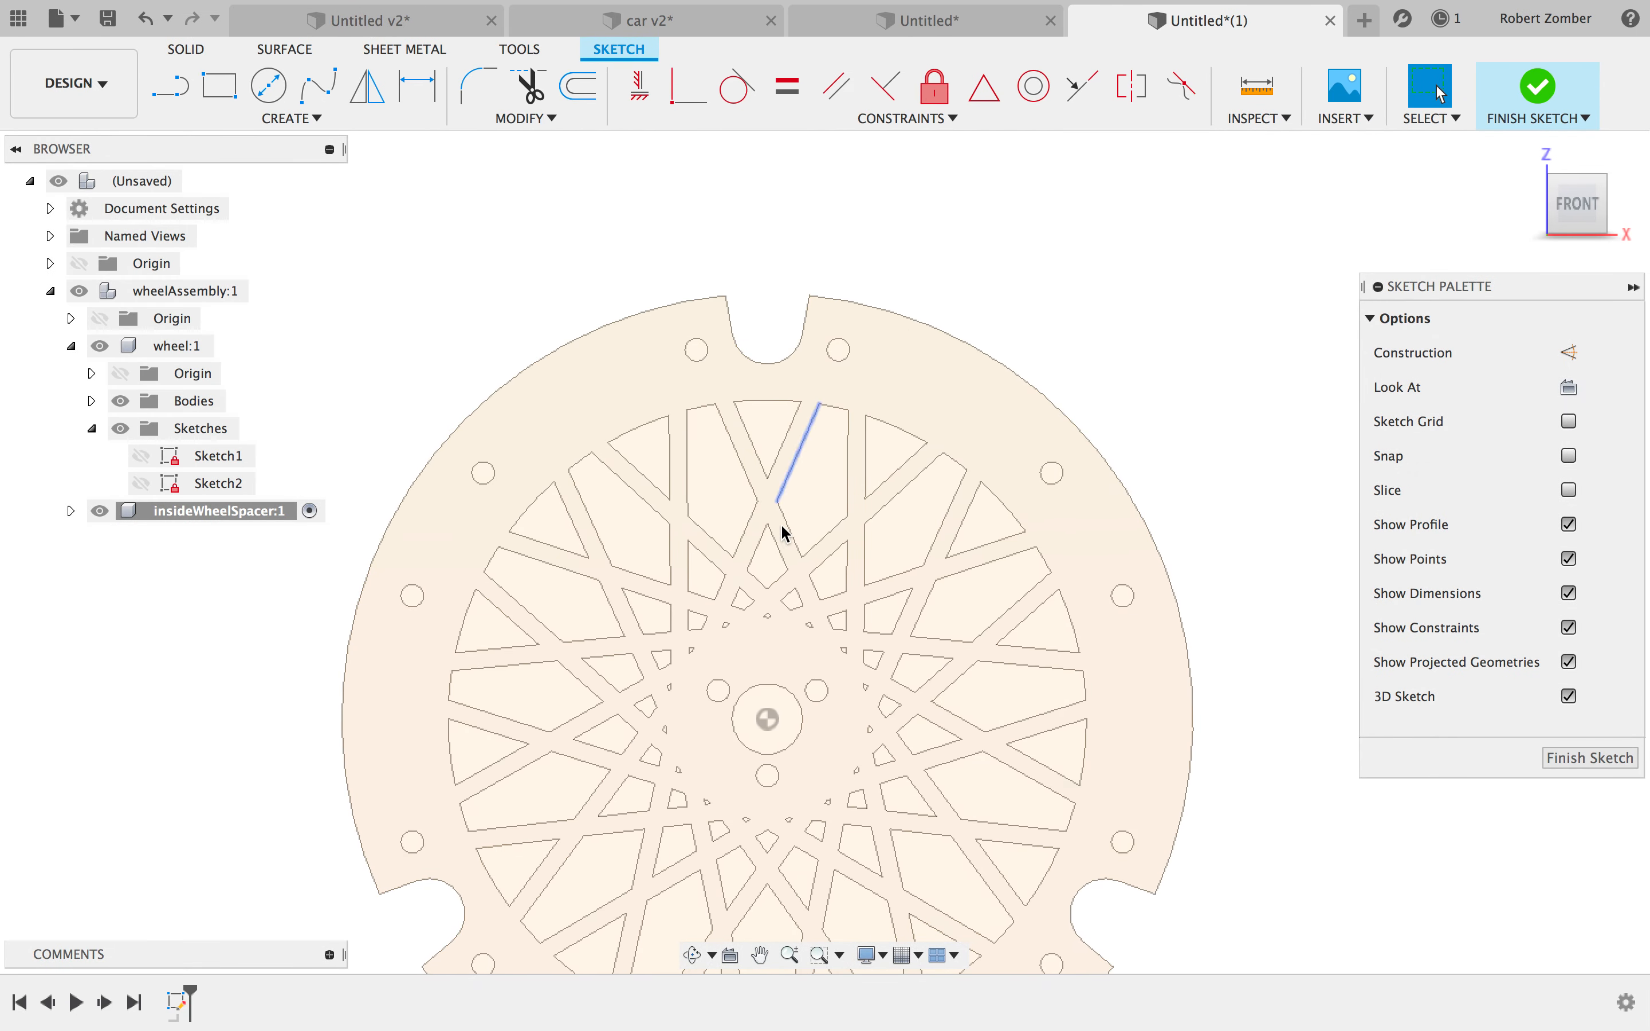
{"action": "scroll", "coordinate": [1255, 805], "scroll_direction": "down", "scroll_amount": 5}
{"action": "scroll", "coordinate": [1260, 807], "scroll_direction": "up", "scroll_amount": 3}
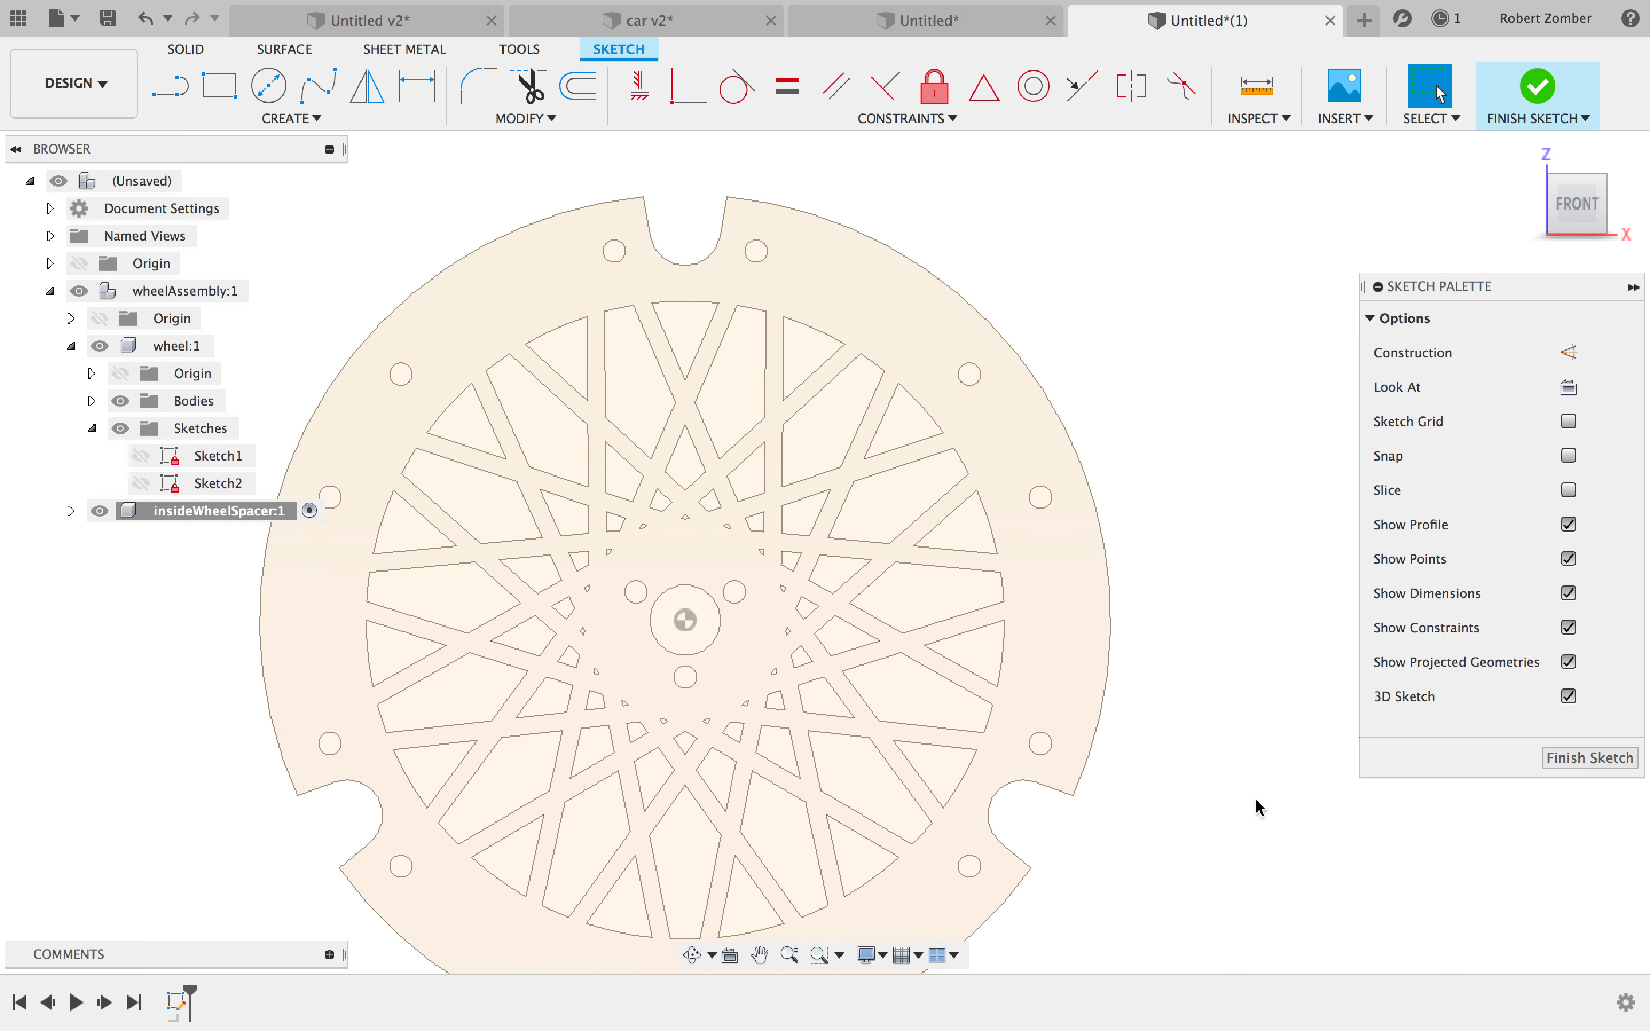
- Project the upper and lower-right notch edges, the outer arc between them, its four holes and one inner rim edge into the sketch
{"action": "key", "text": "p"}
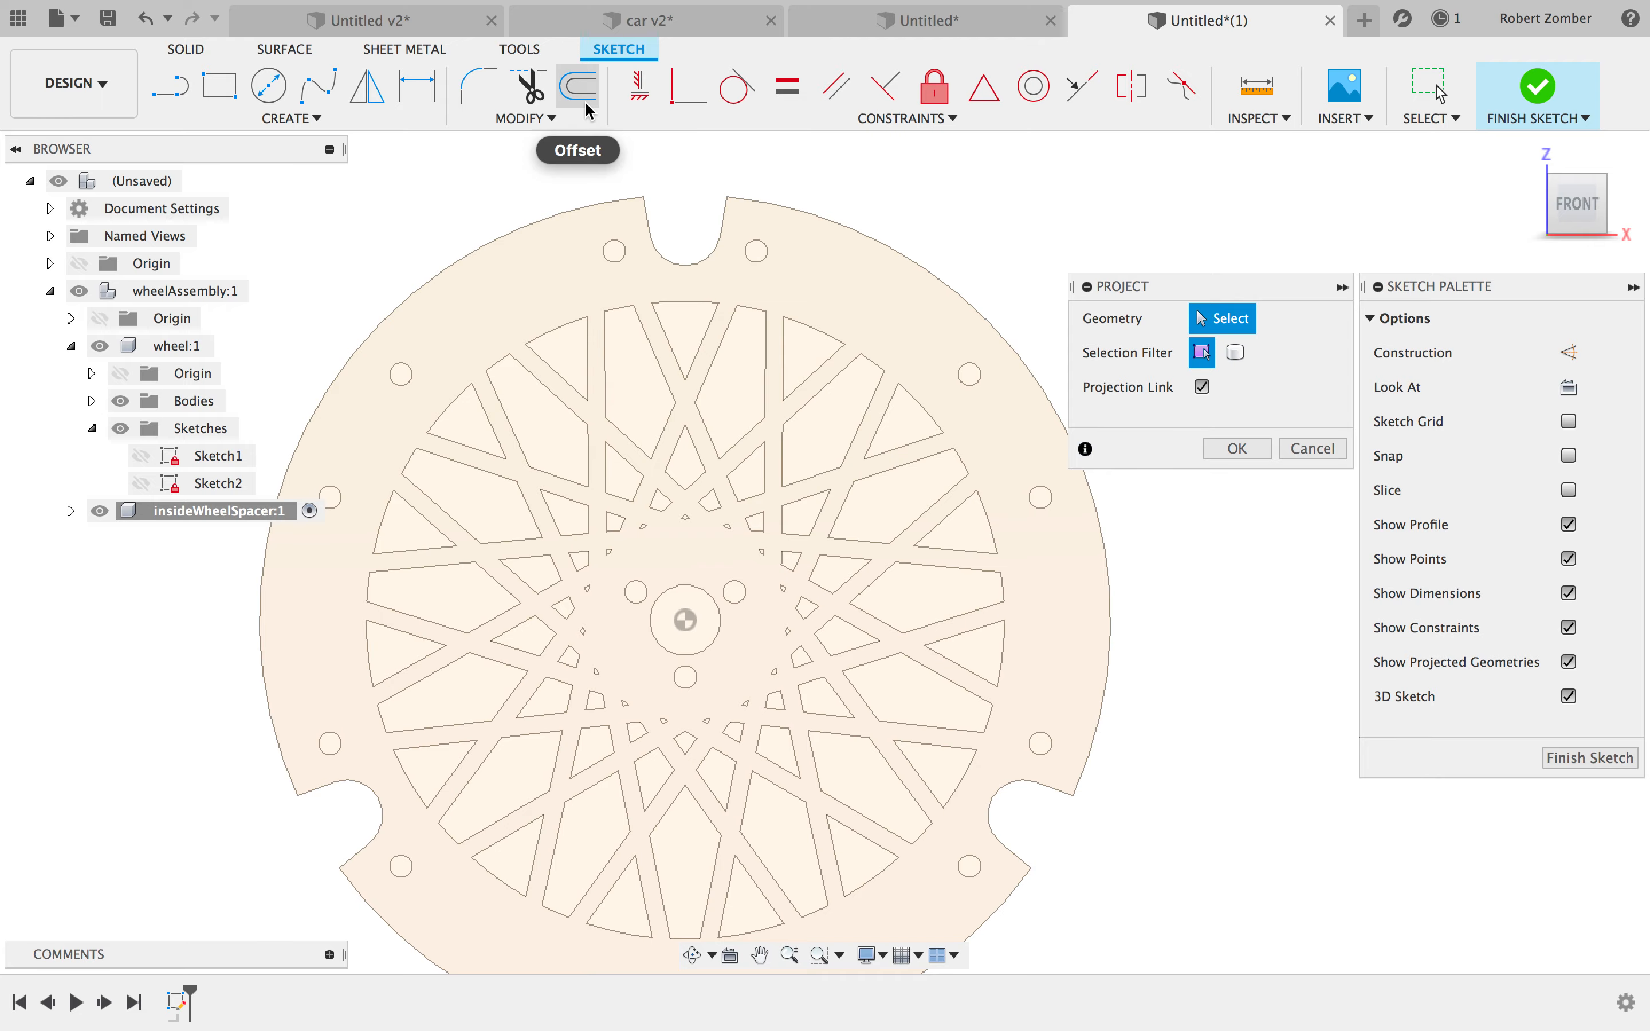
{"action": "left_click", "coordinate": [702, 261]}
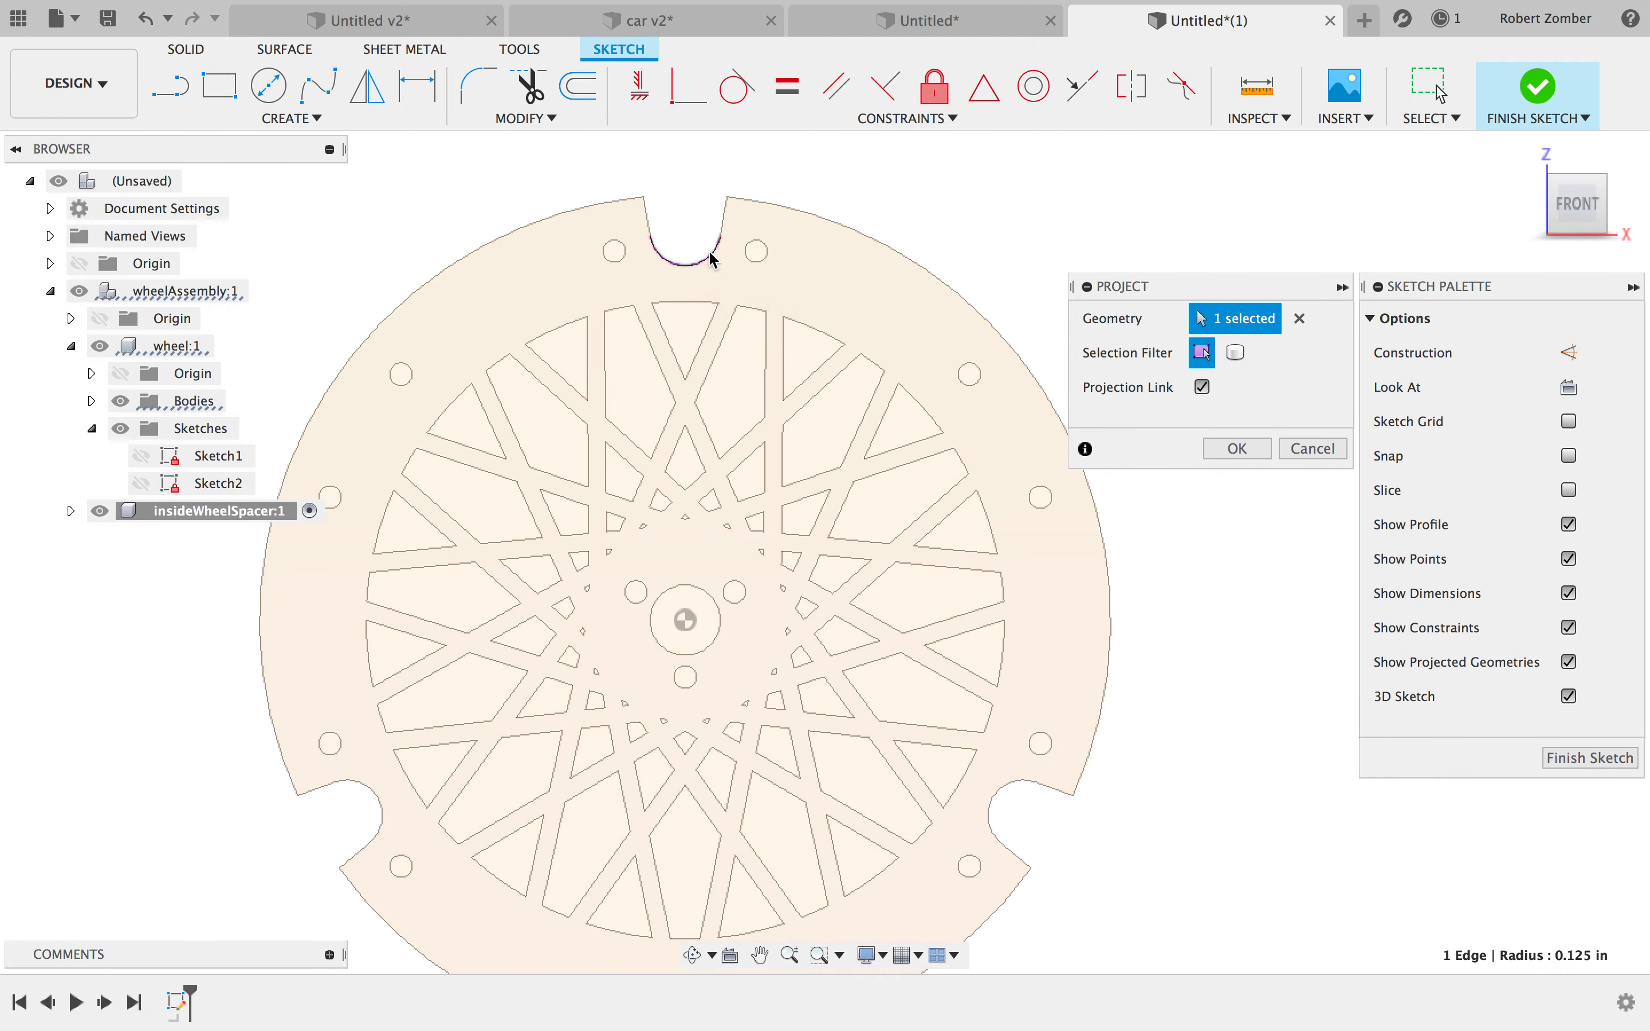
{"action": "left_click", "coordinate": [754, 205]}
{"action": "left_click", "coordinate": [767, 229]}
{"action": "left_click", "coordinate": [755, 252]}
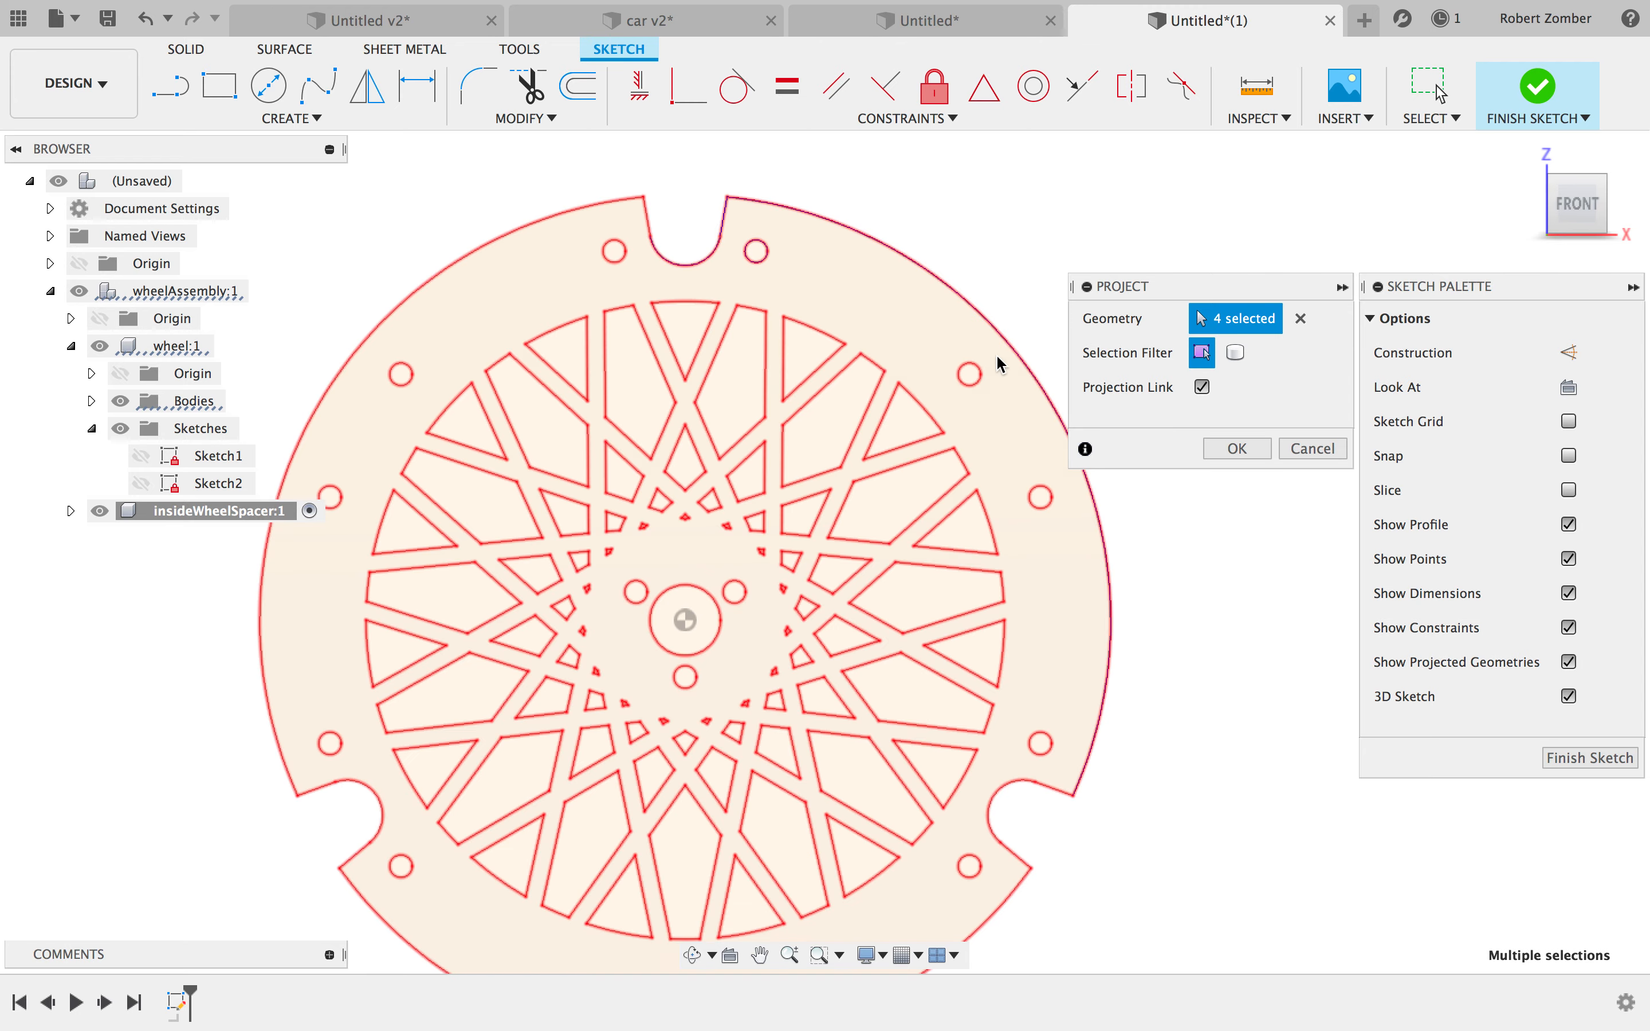
{"action": "left_click", "coordinate": [969, 373]}
{"action": "left_click", "coordinate": [1042, 495]}
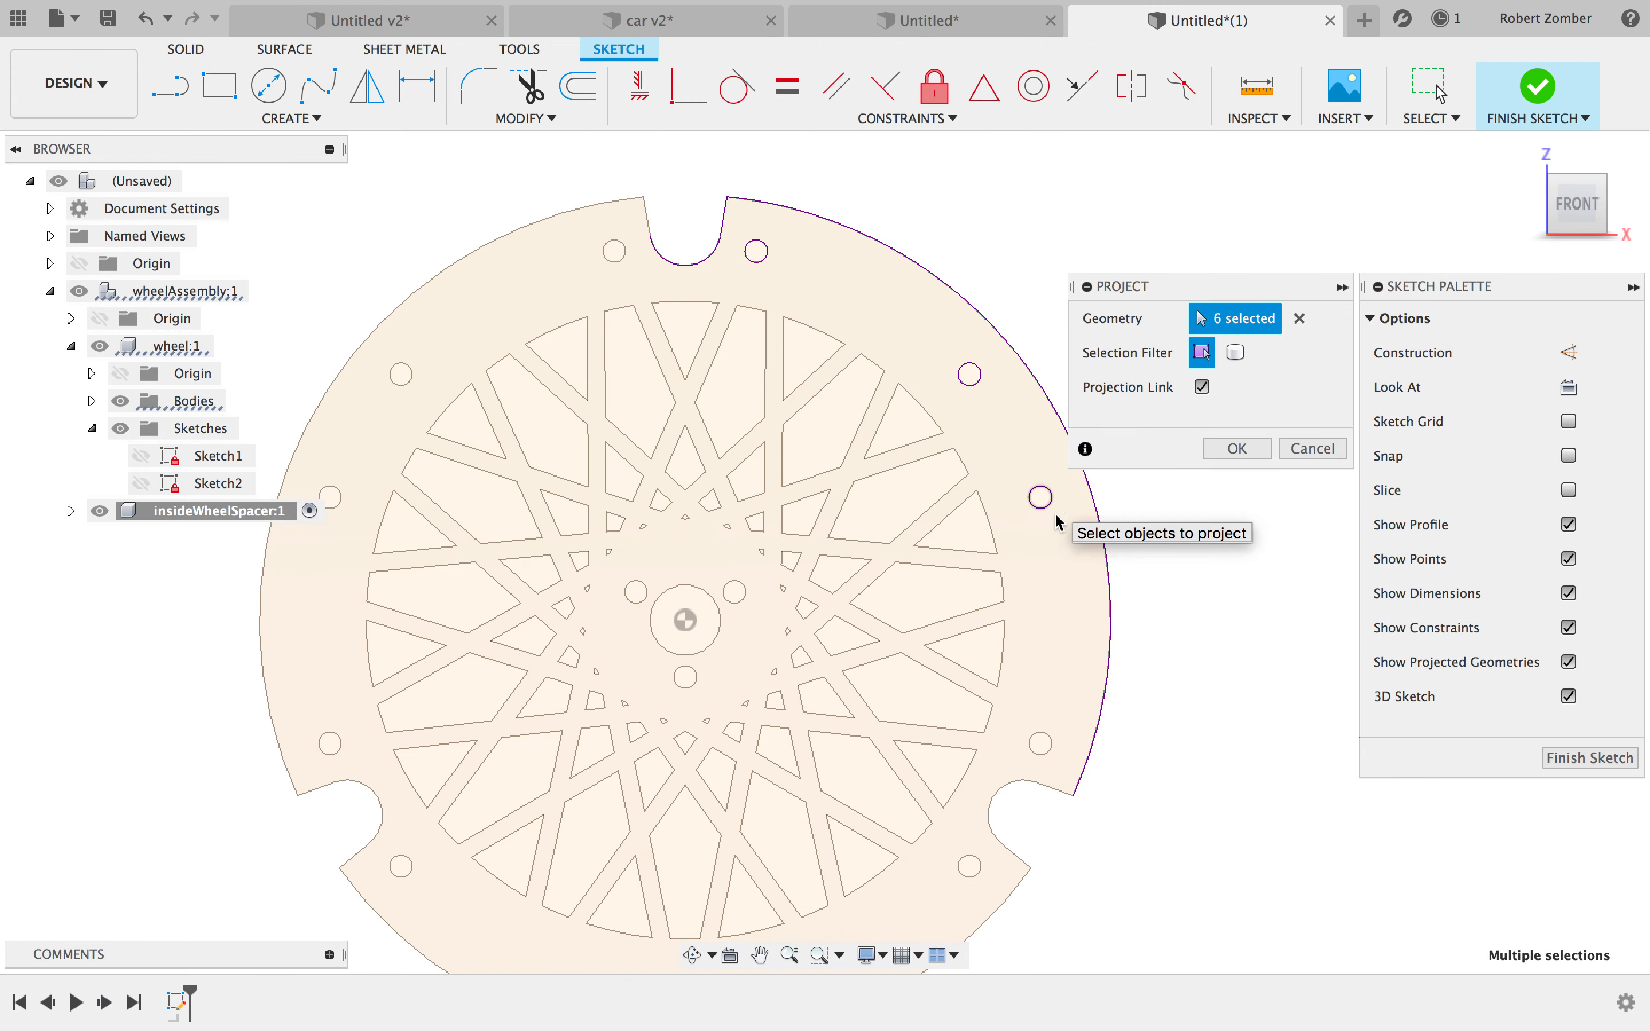
{"action": "left_click", "coordinate": [1042, 751]}
{"action": "left_click", "coordinate": [1050, 794]}
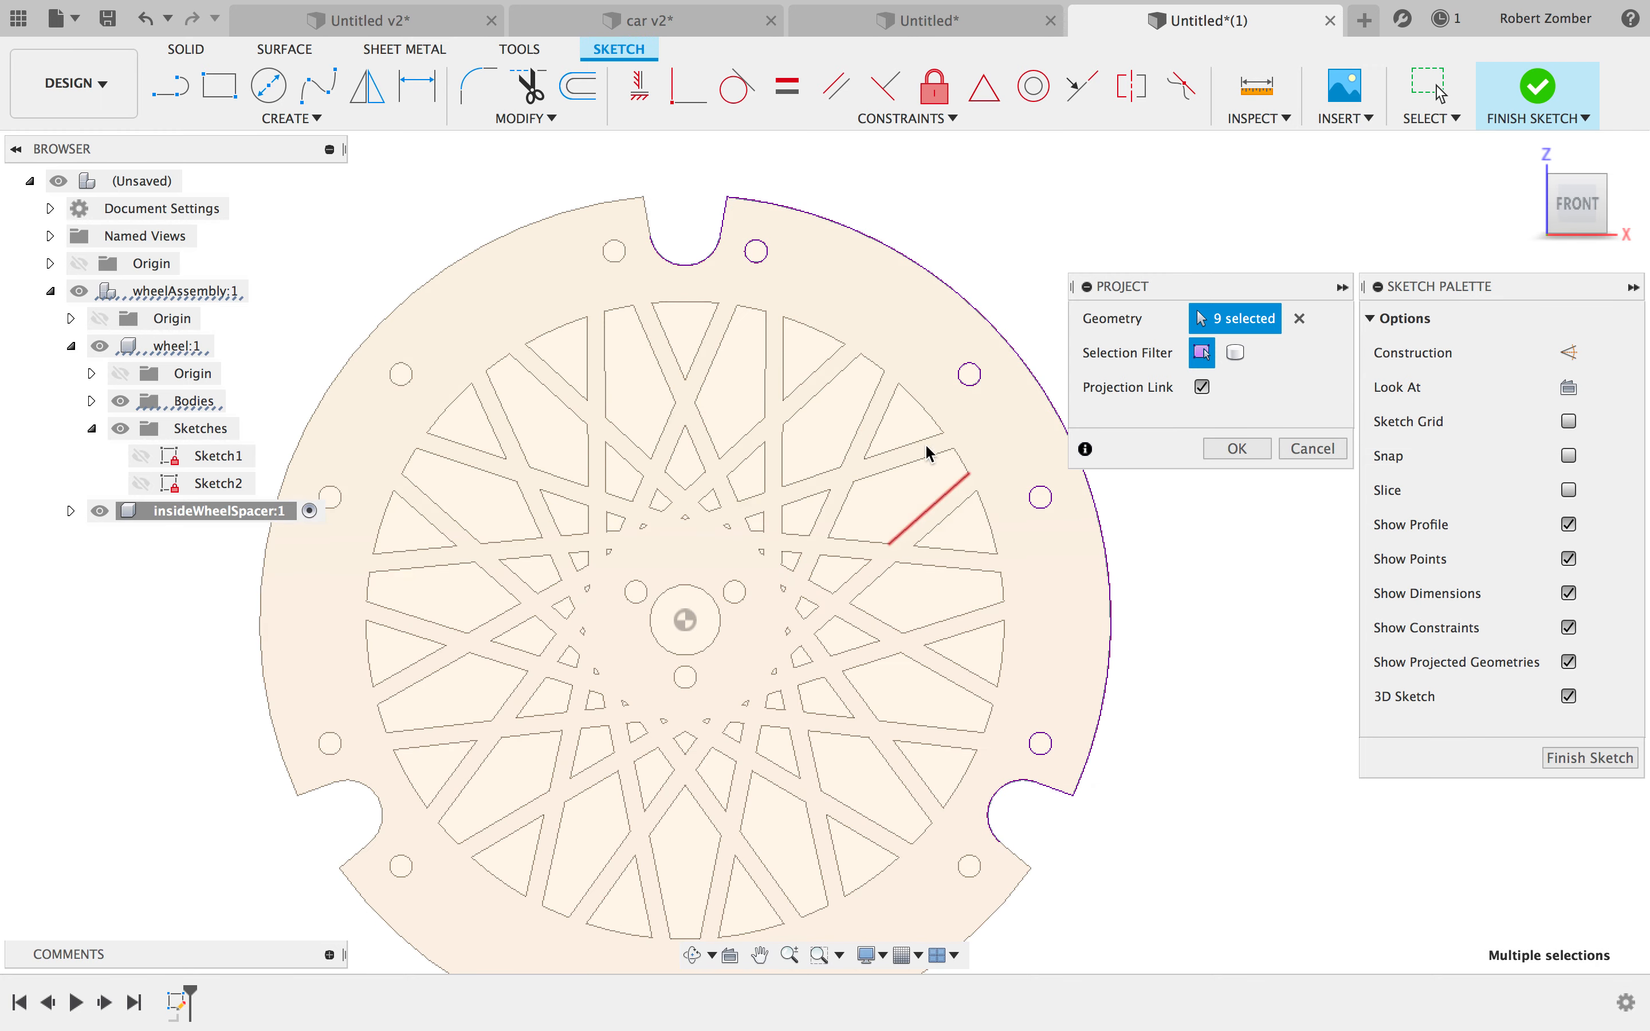
{"action": "left_click", "coordinate": [977, 470]}
{"action": "left_click", "coordinate": [967, 474]}
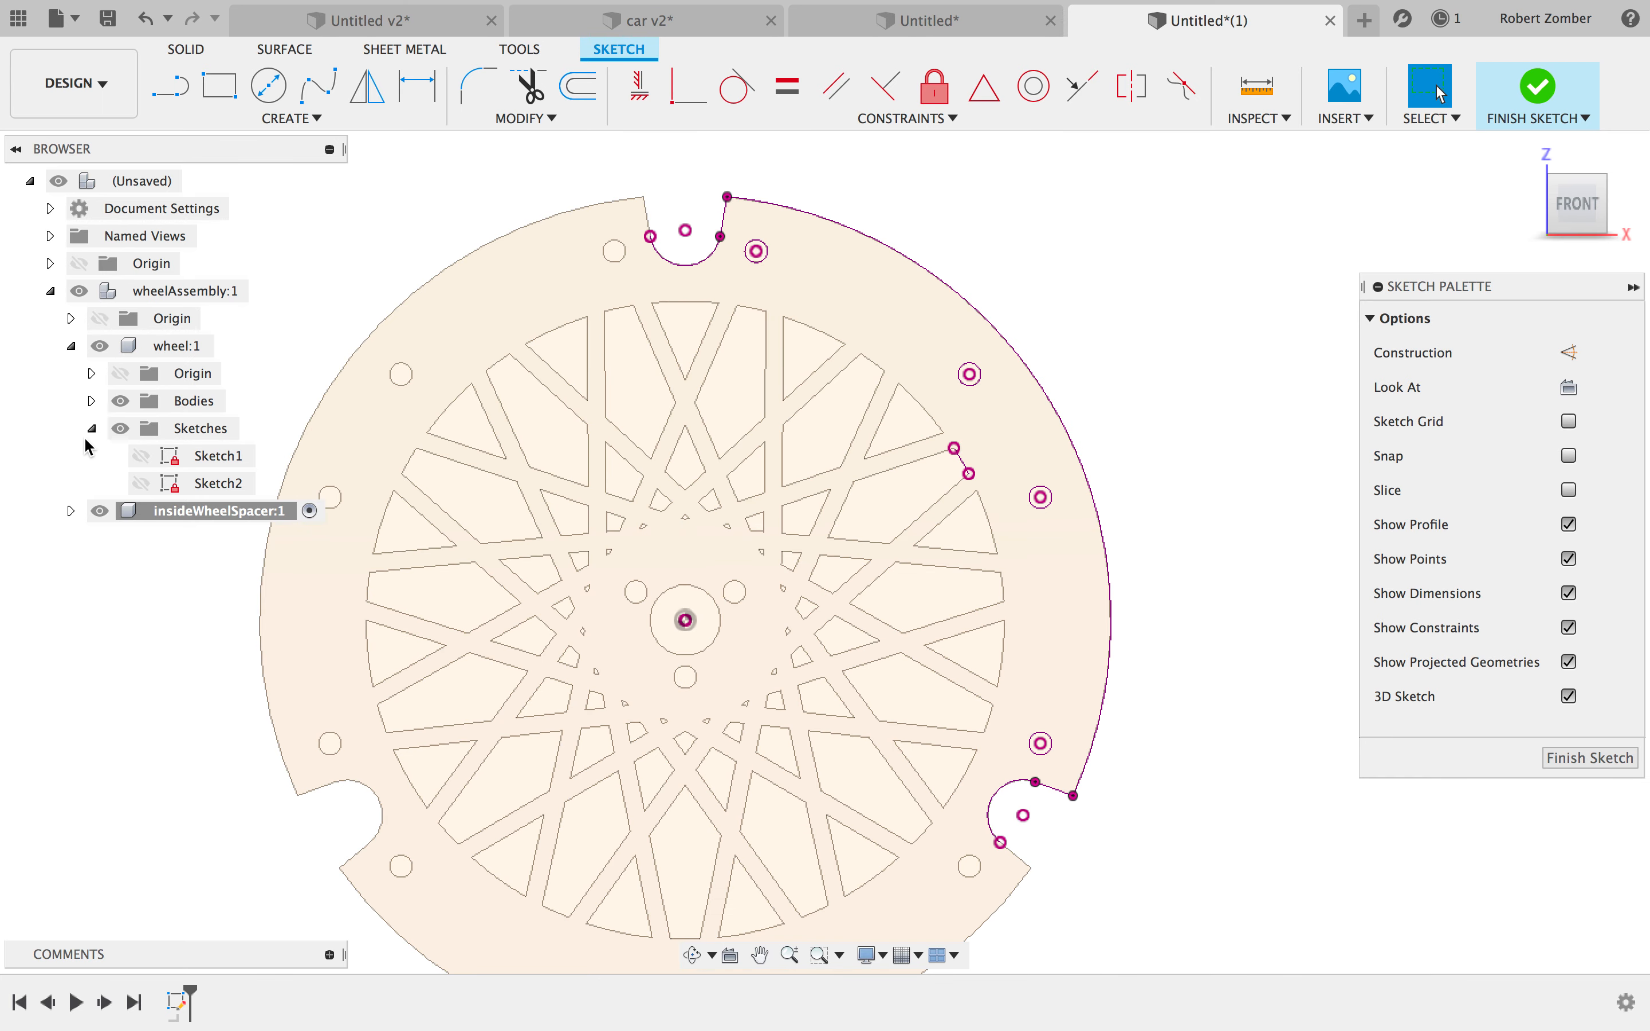
- Hide the wheel and draw a 2.250 in diameter circle from the wheel's centre through the projected inner rim edge
{"action": "left_click", "coordinate": [100, 346]}
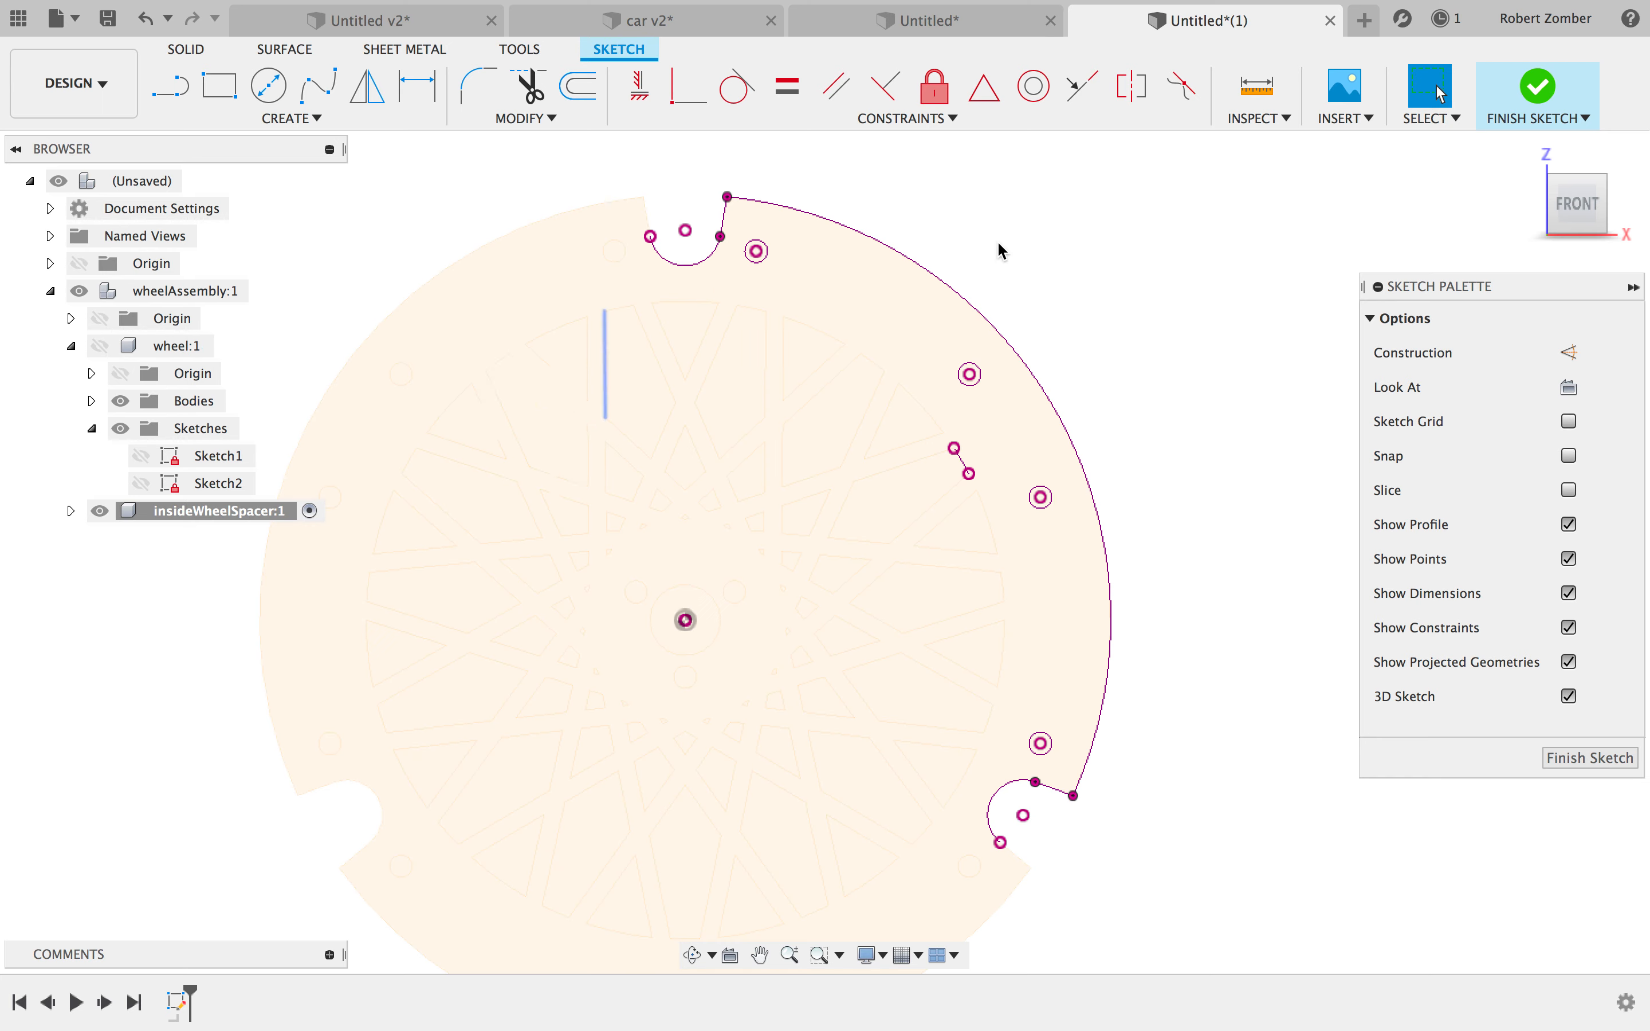
{"action": "key", "text": "c"}
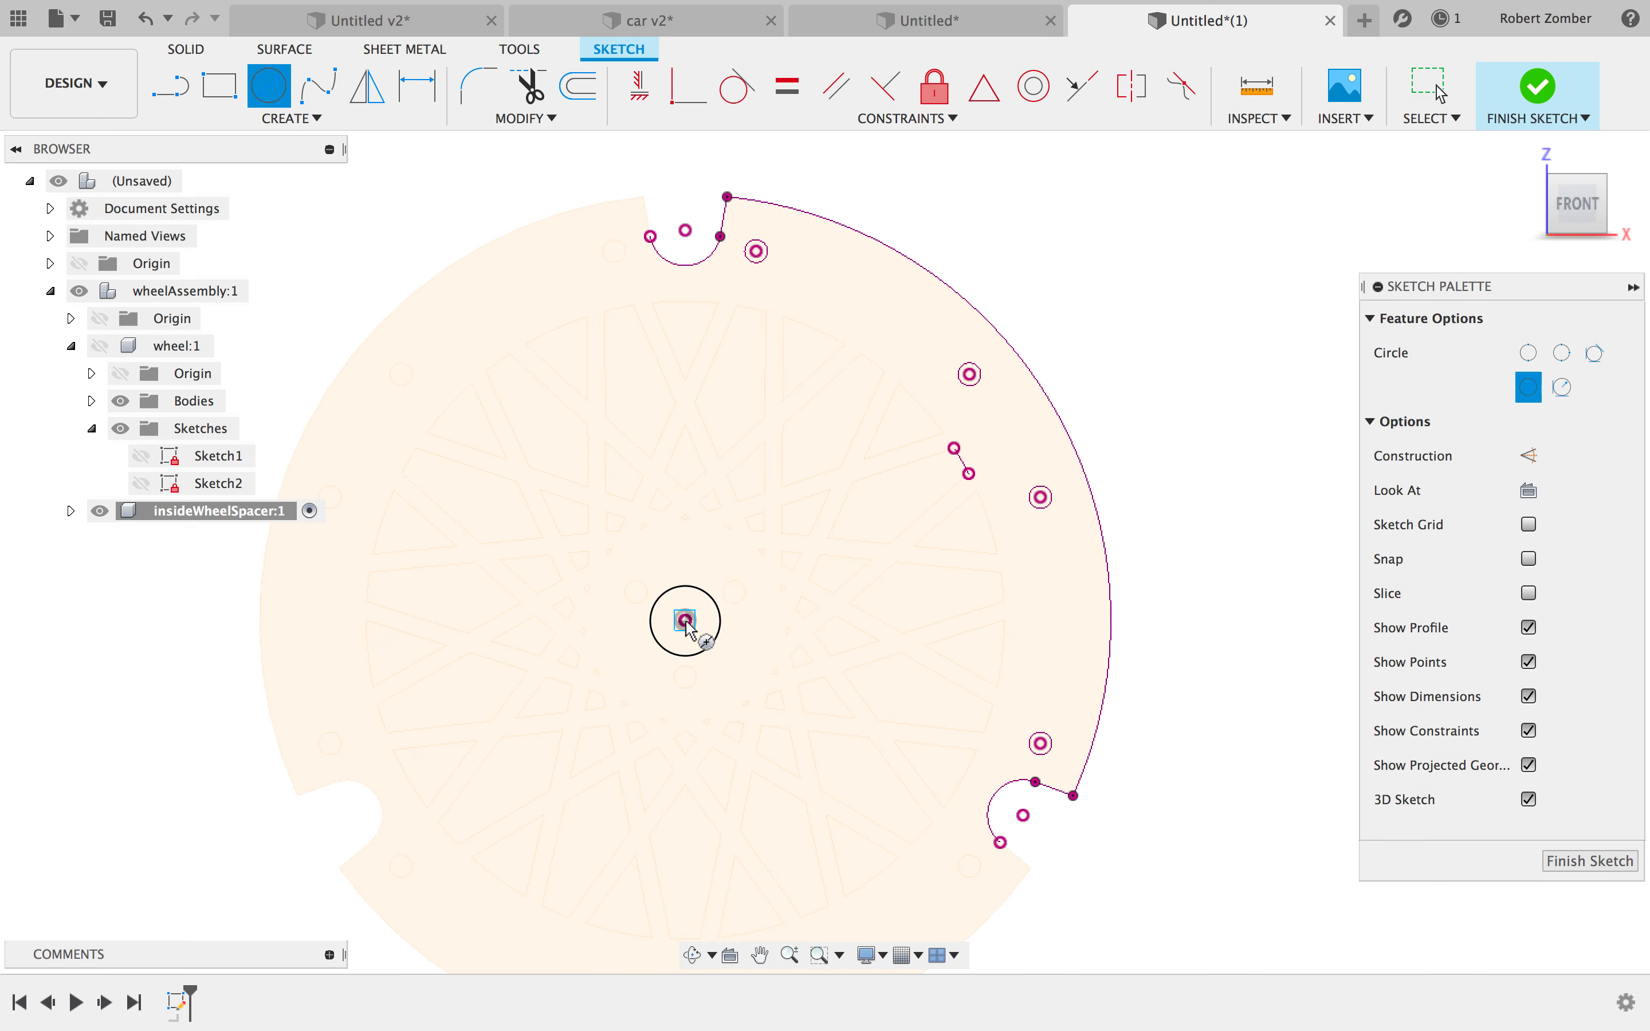
{"action": "left_click", "coordinate": [685, 620]}
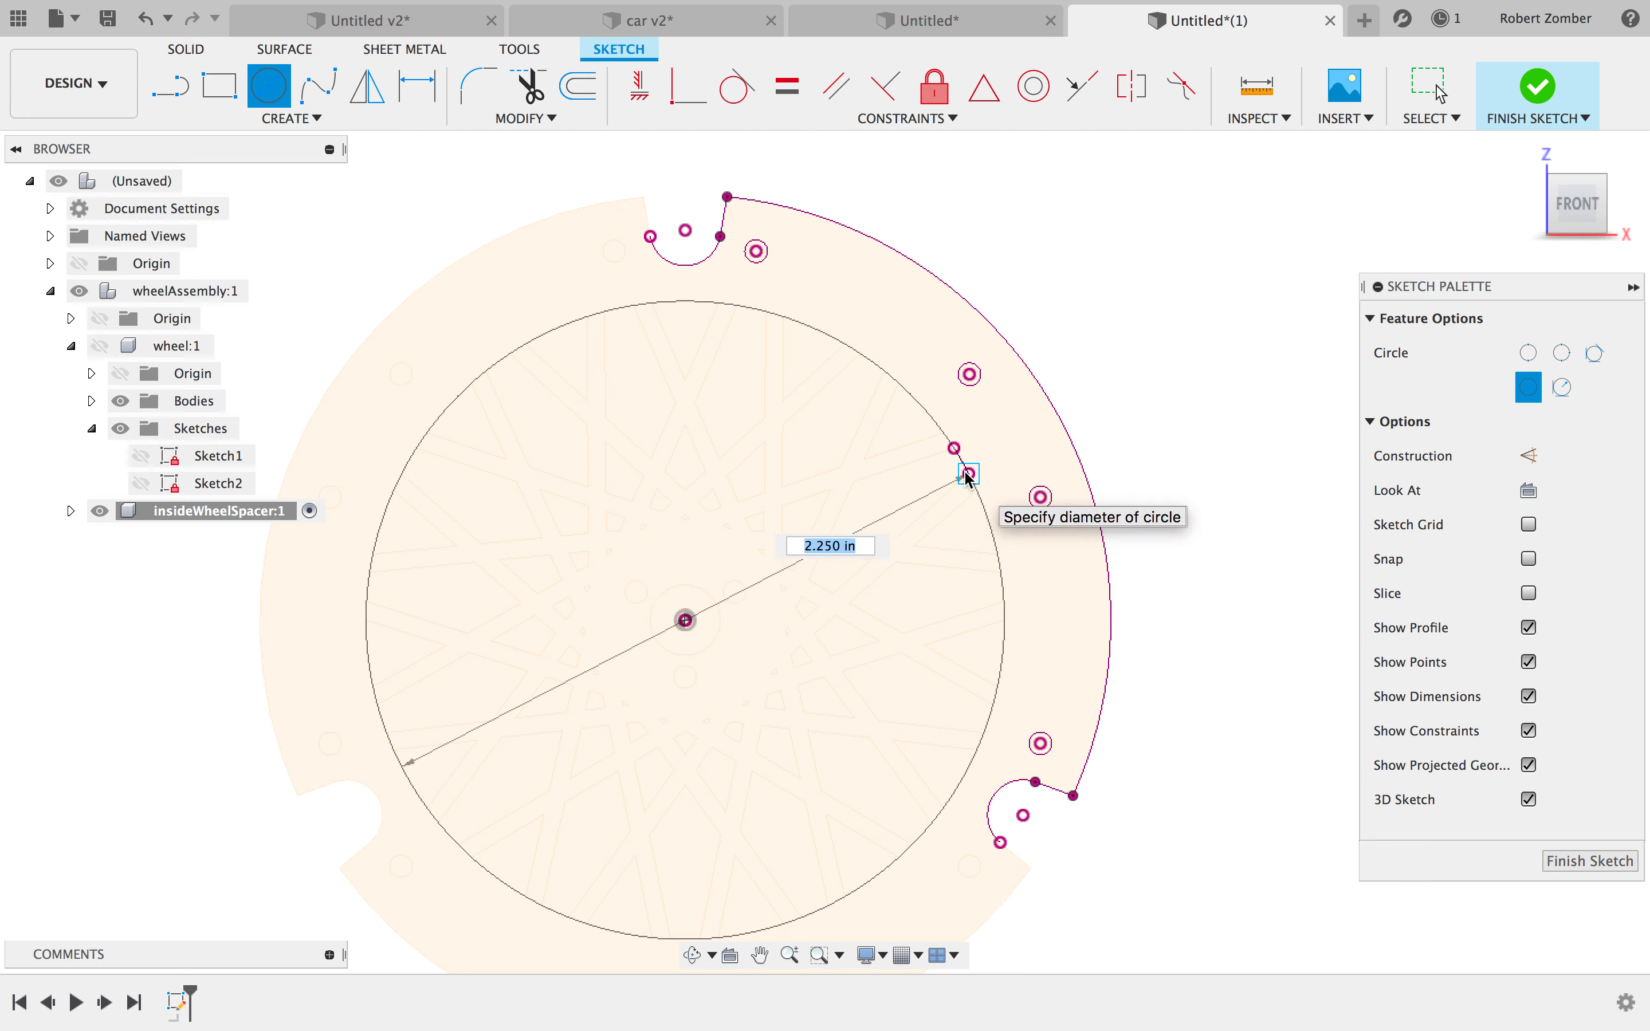
{"action": "left_click", "coordinate": [969, 475]}
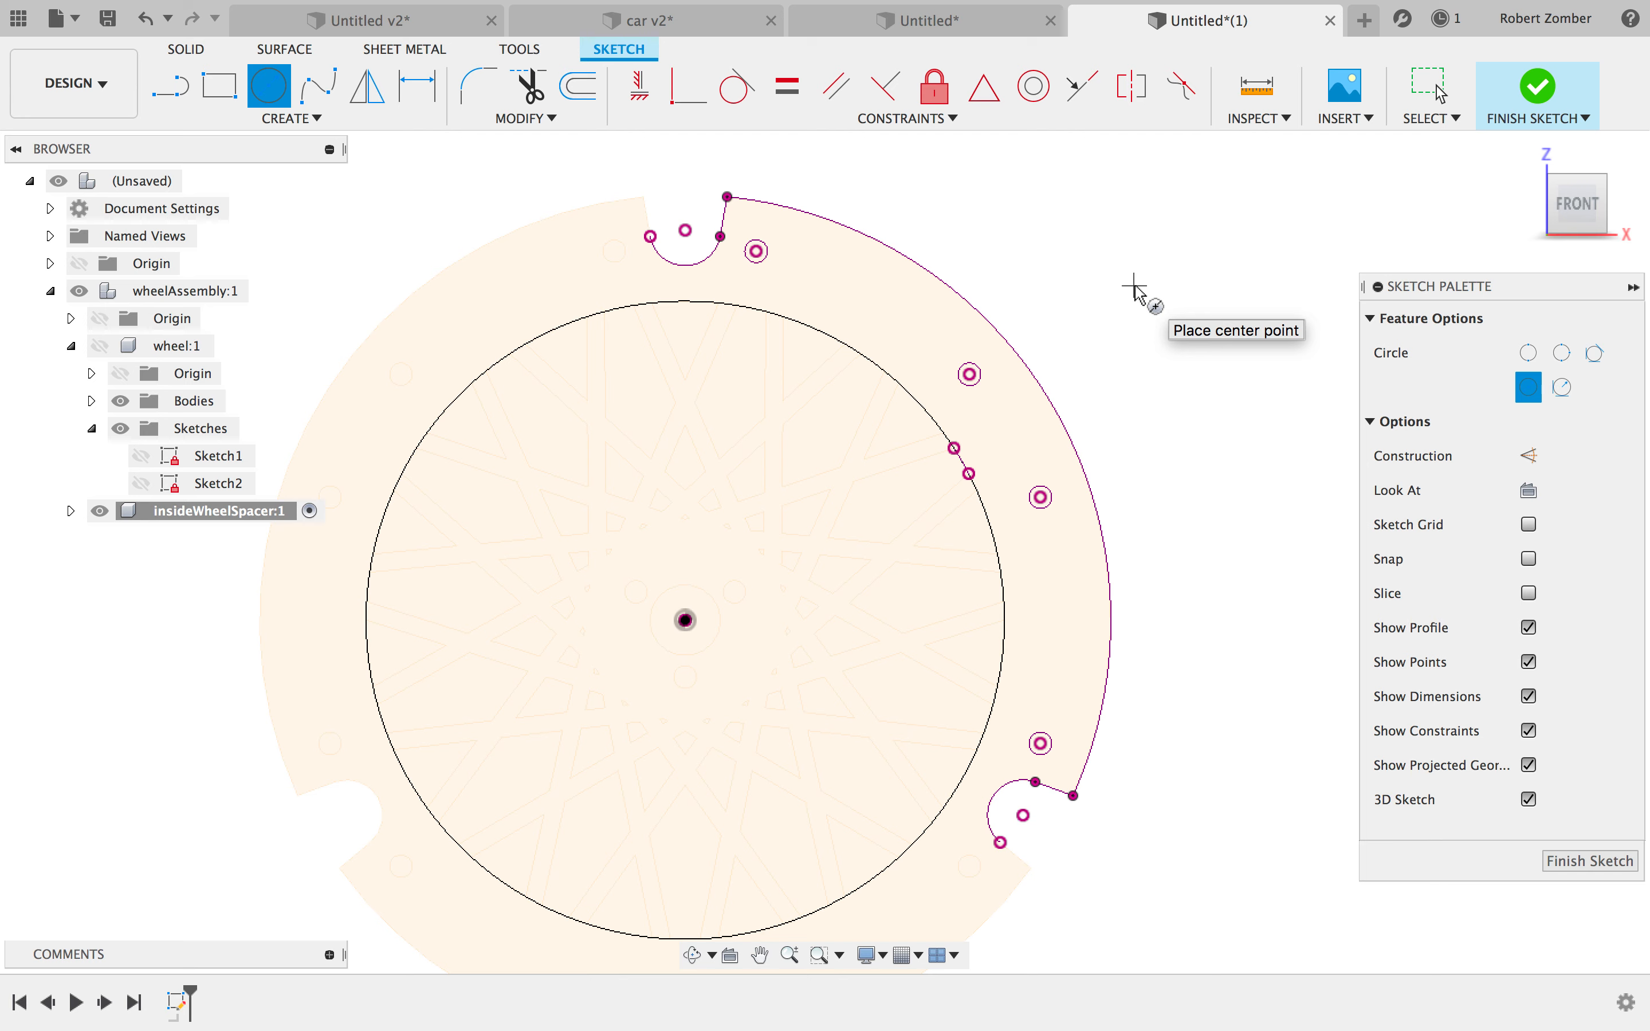
- Draw two connected lines from the upper notch's centre to the wheel's centre and on to the lower-right notch's centre
{"action": "key", "text": "l"}
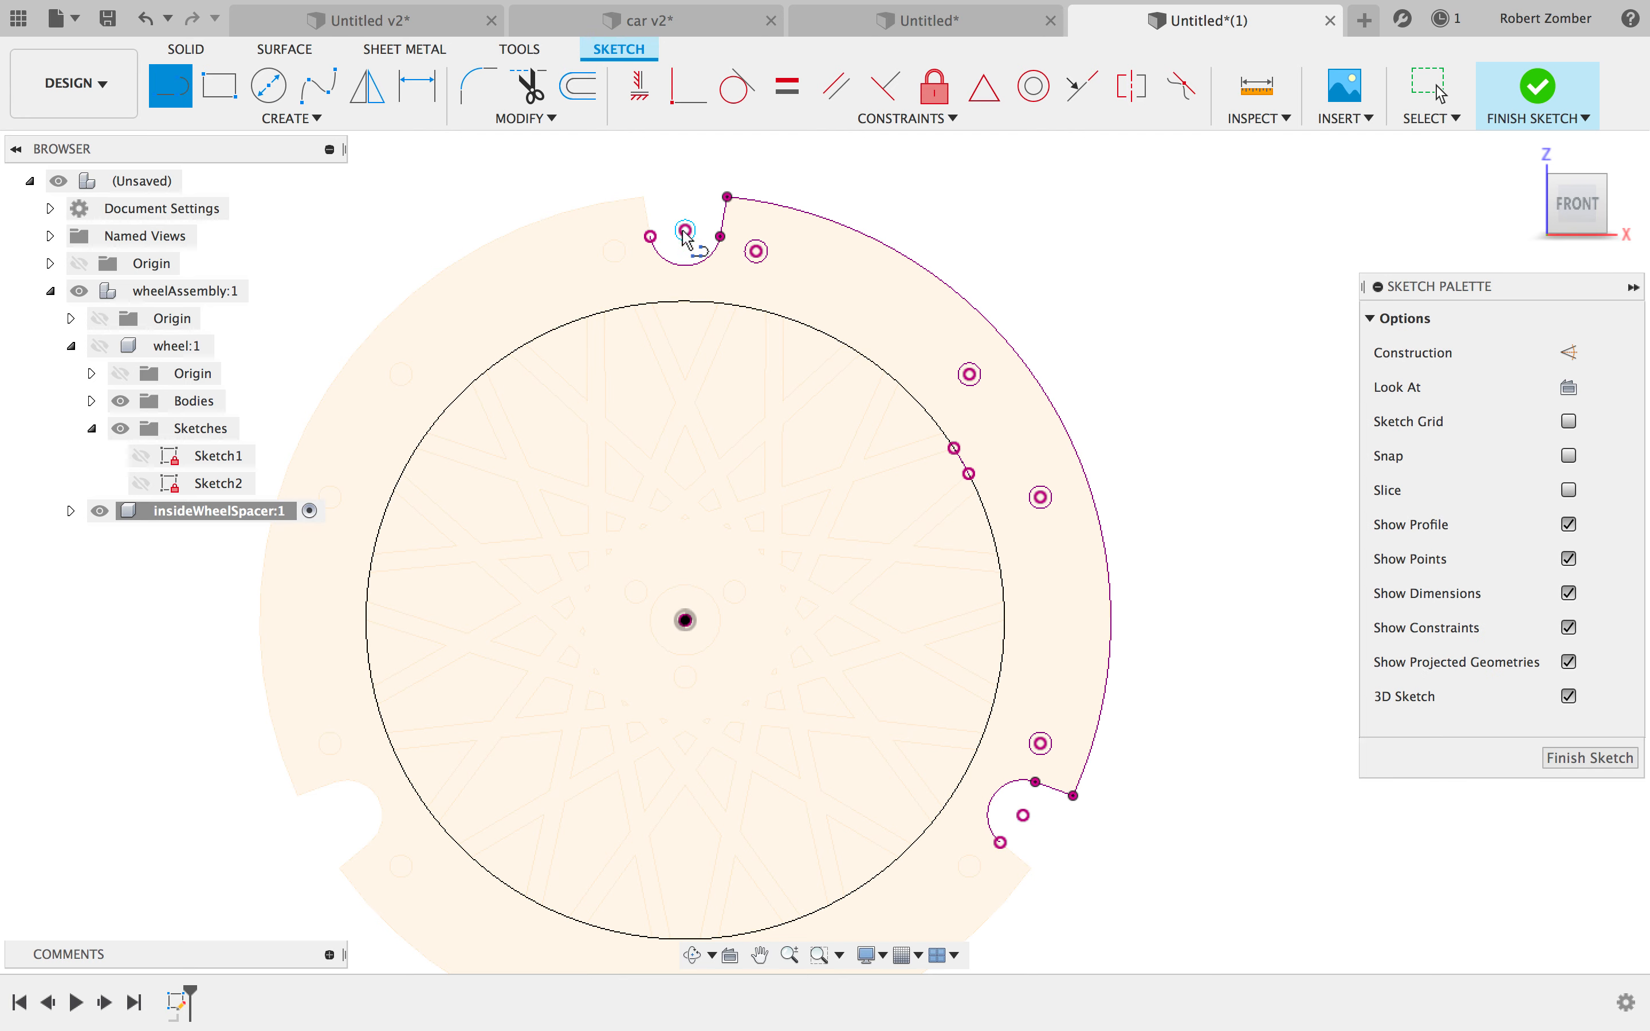
{"action": "left_click", "coordinate": [686, 229]}
{"action": "left_click", "coordinate": [686, 620]}
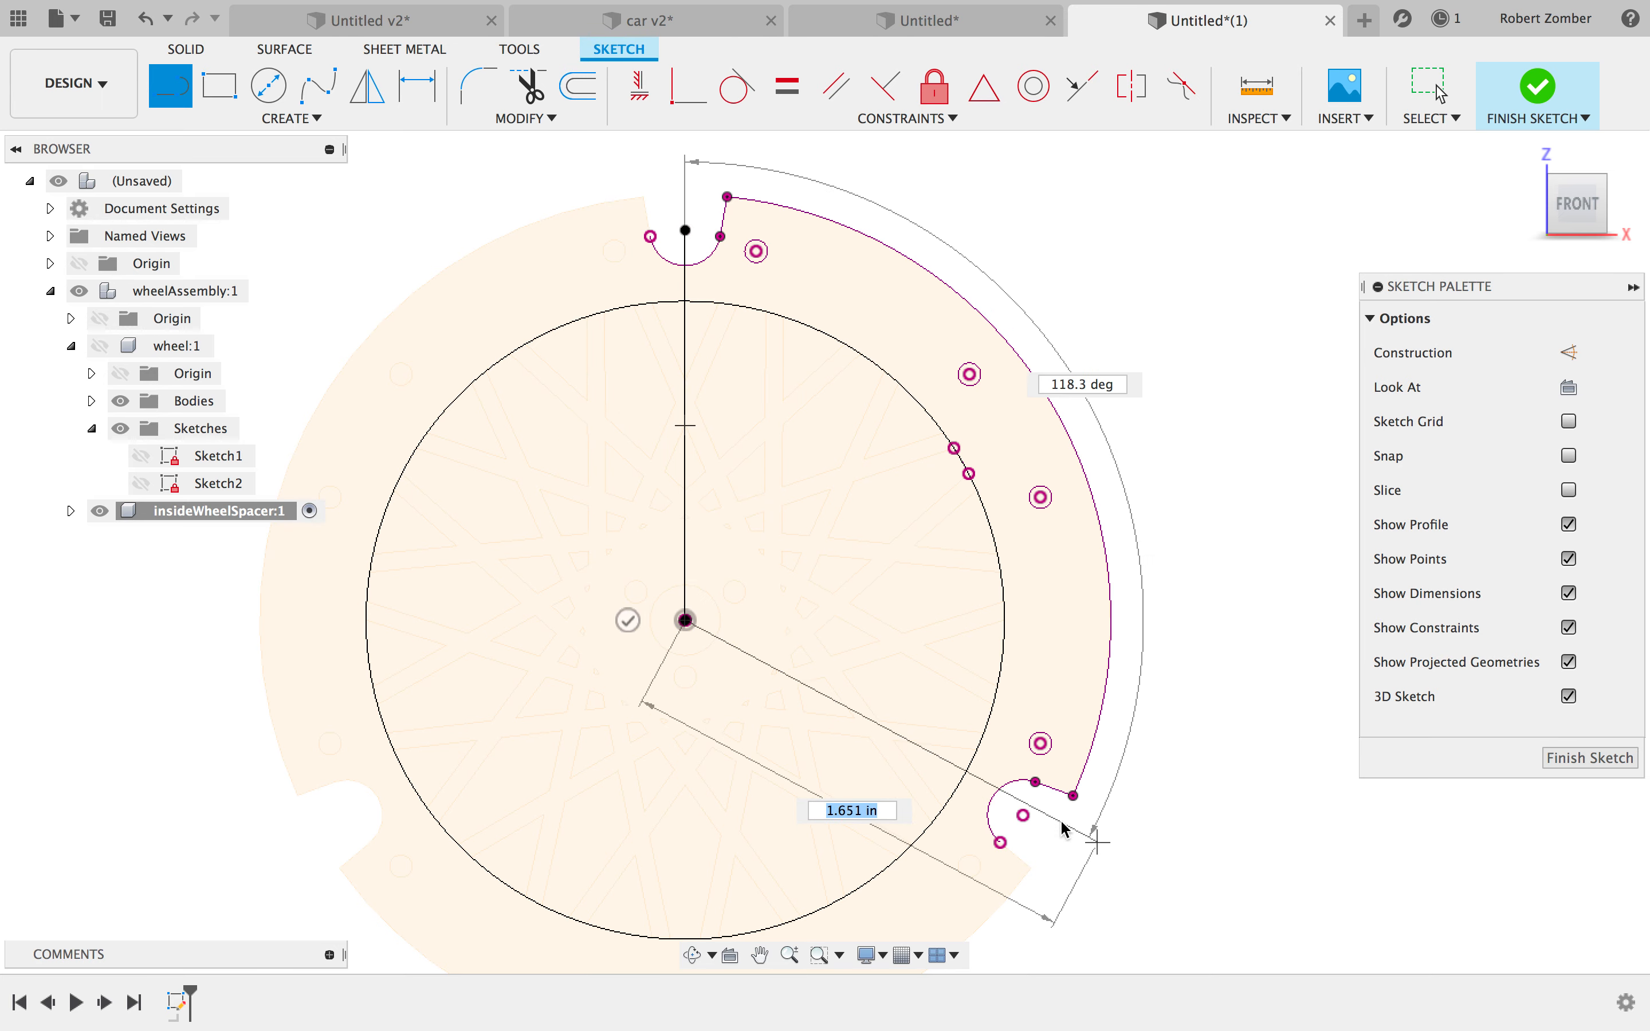
{"action": "left_click", "coordinate": [1023, 815]}
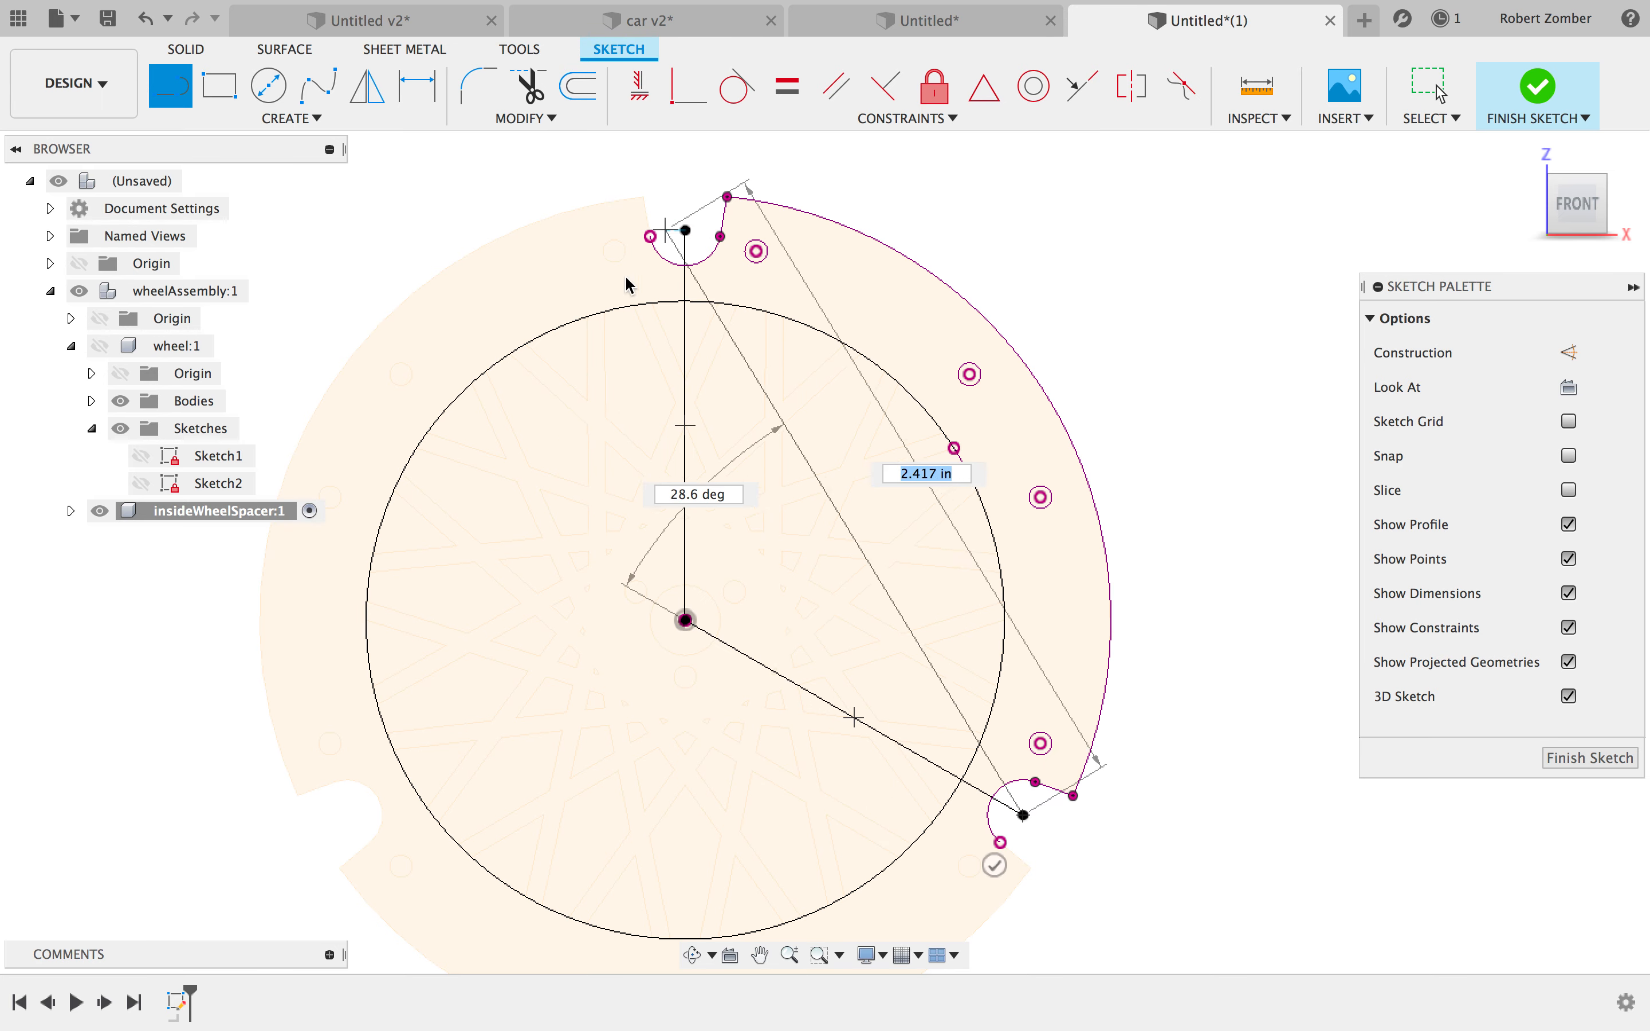
{"action": "key", "text": "Escape"}
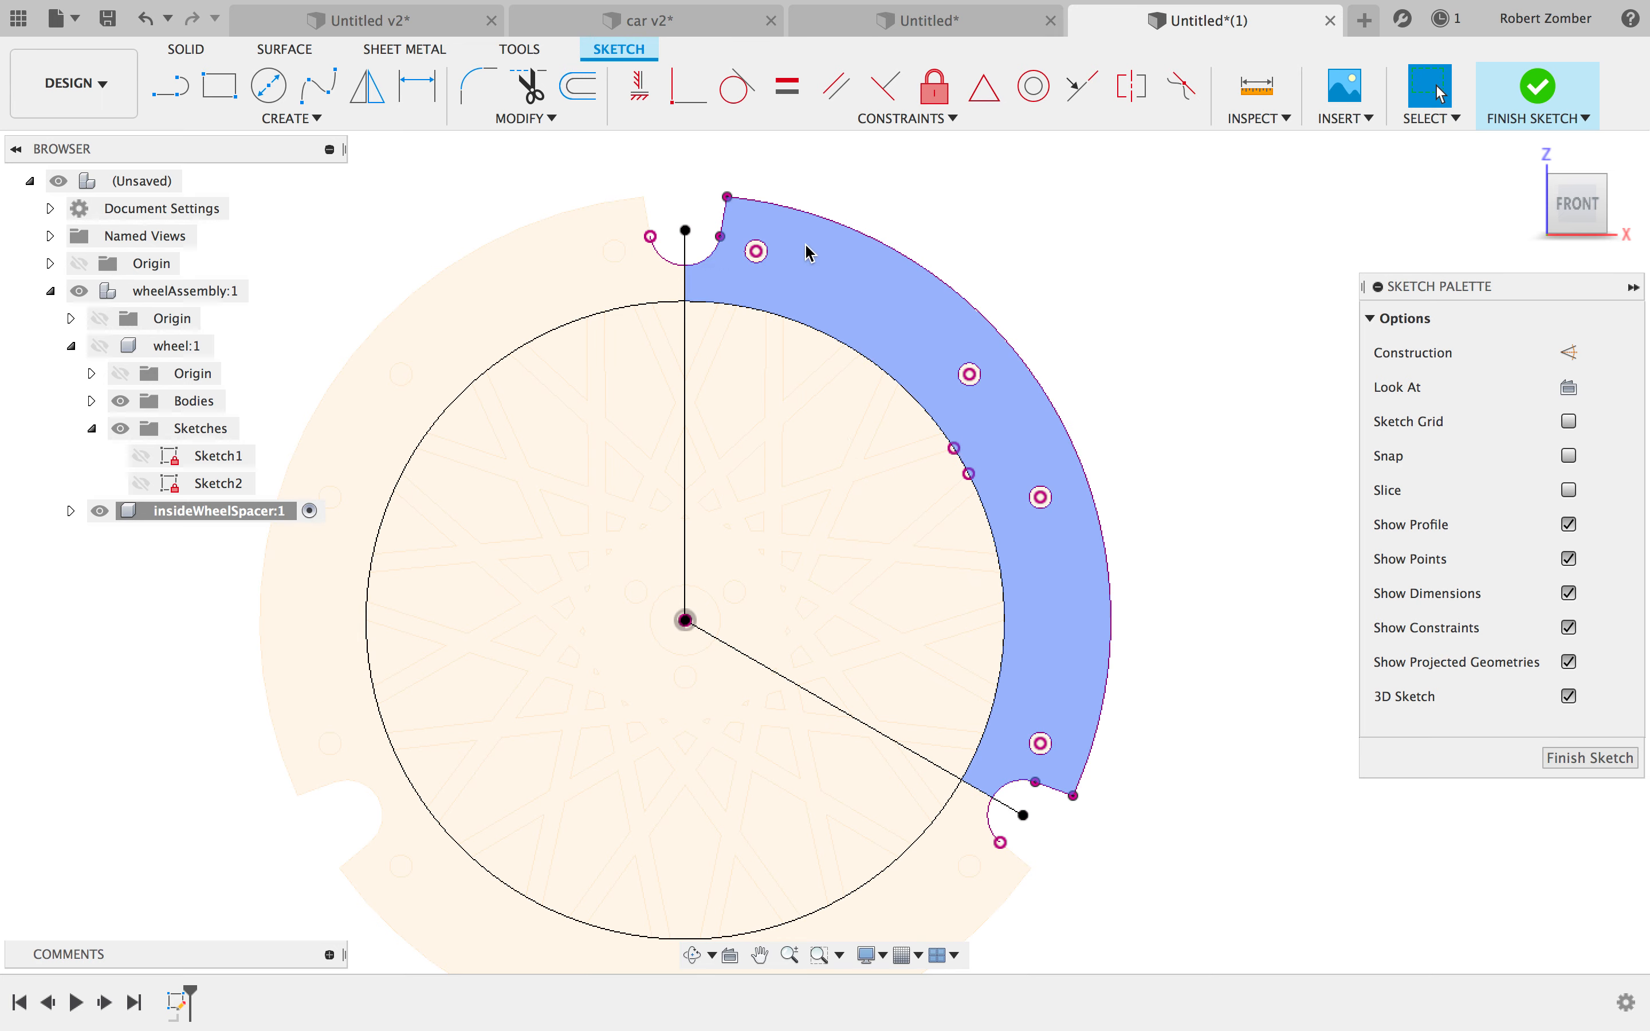
- Extrude the ring segment between the two notches 0.125 in as a new body
{"action": "key", "text": "e"}
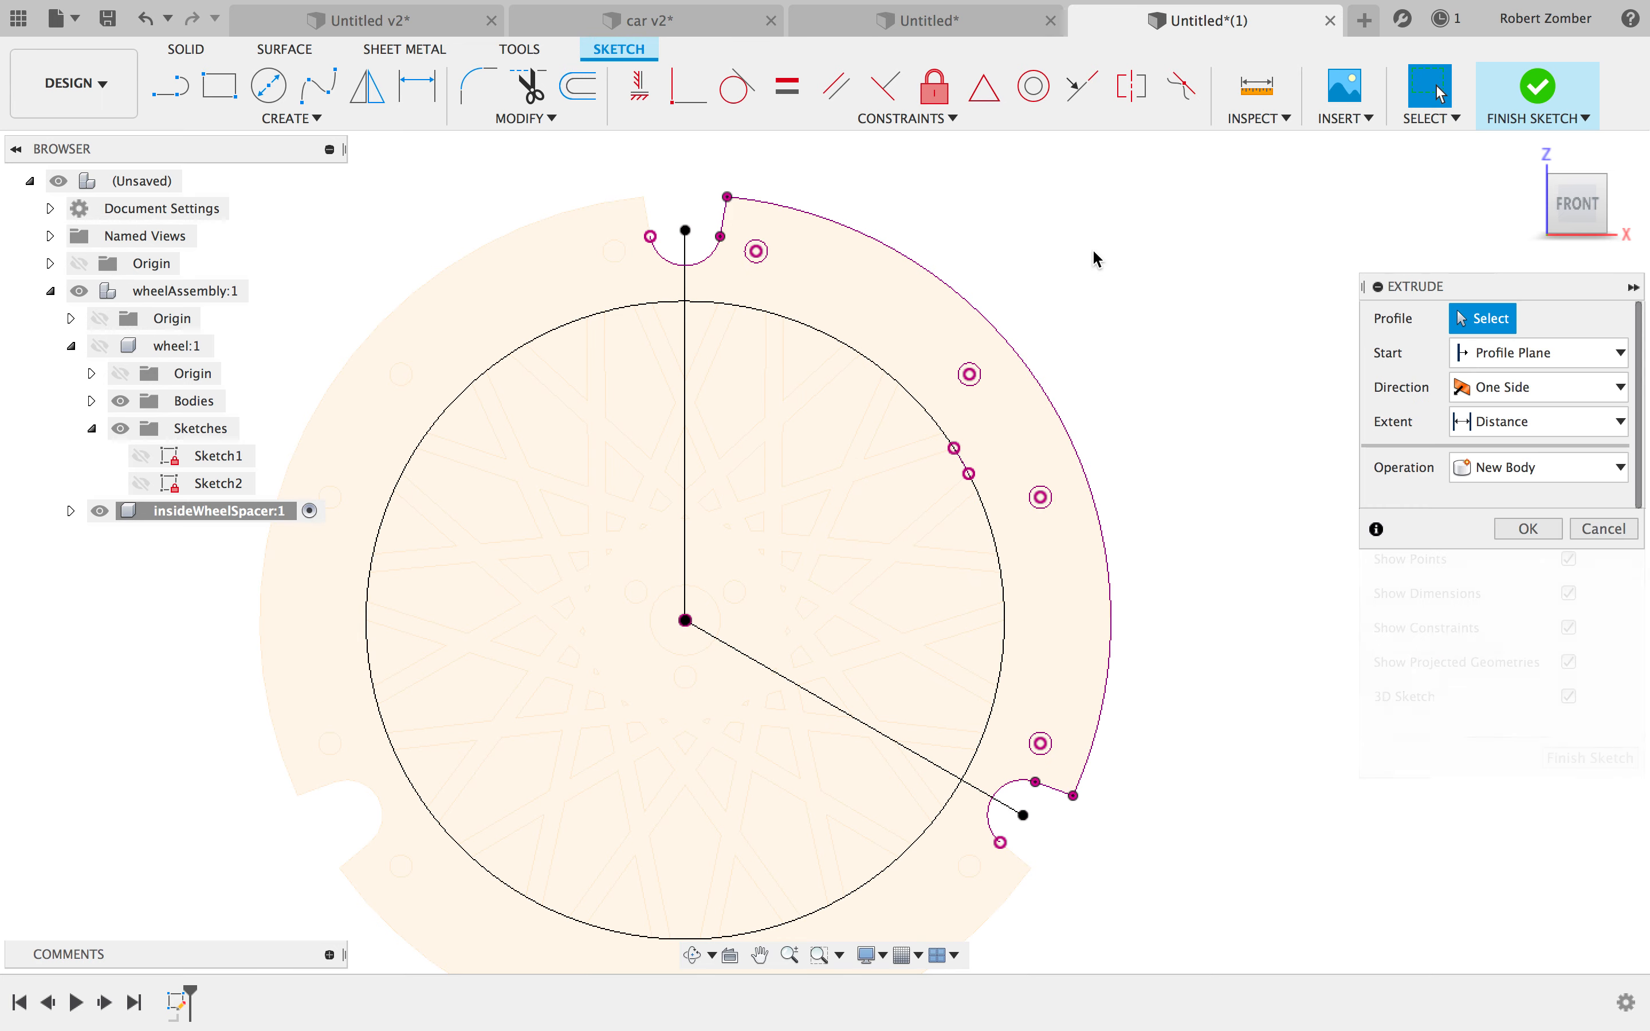
{"action": "left_click", "coordinate": [865, 331]}
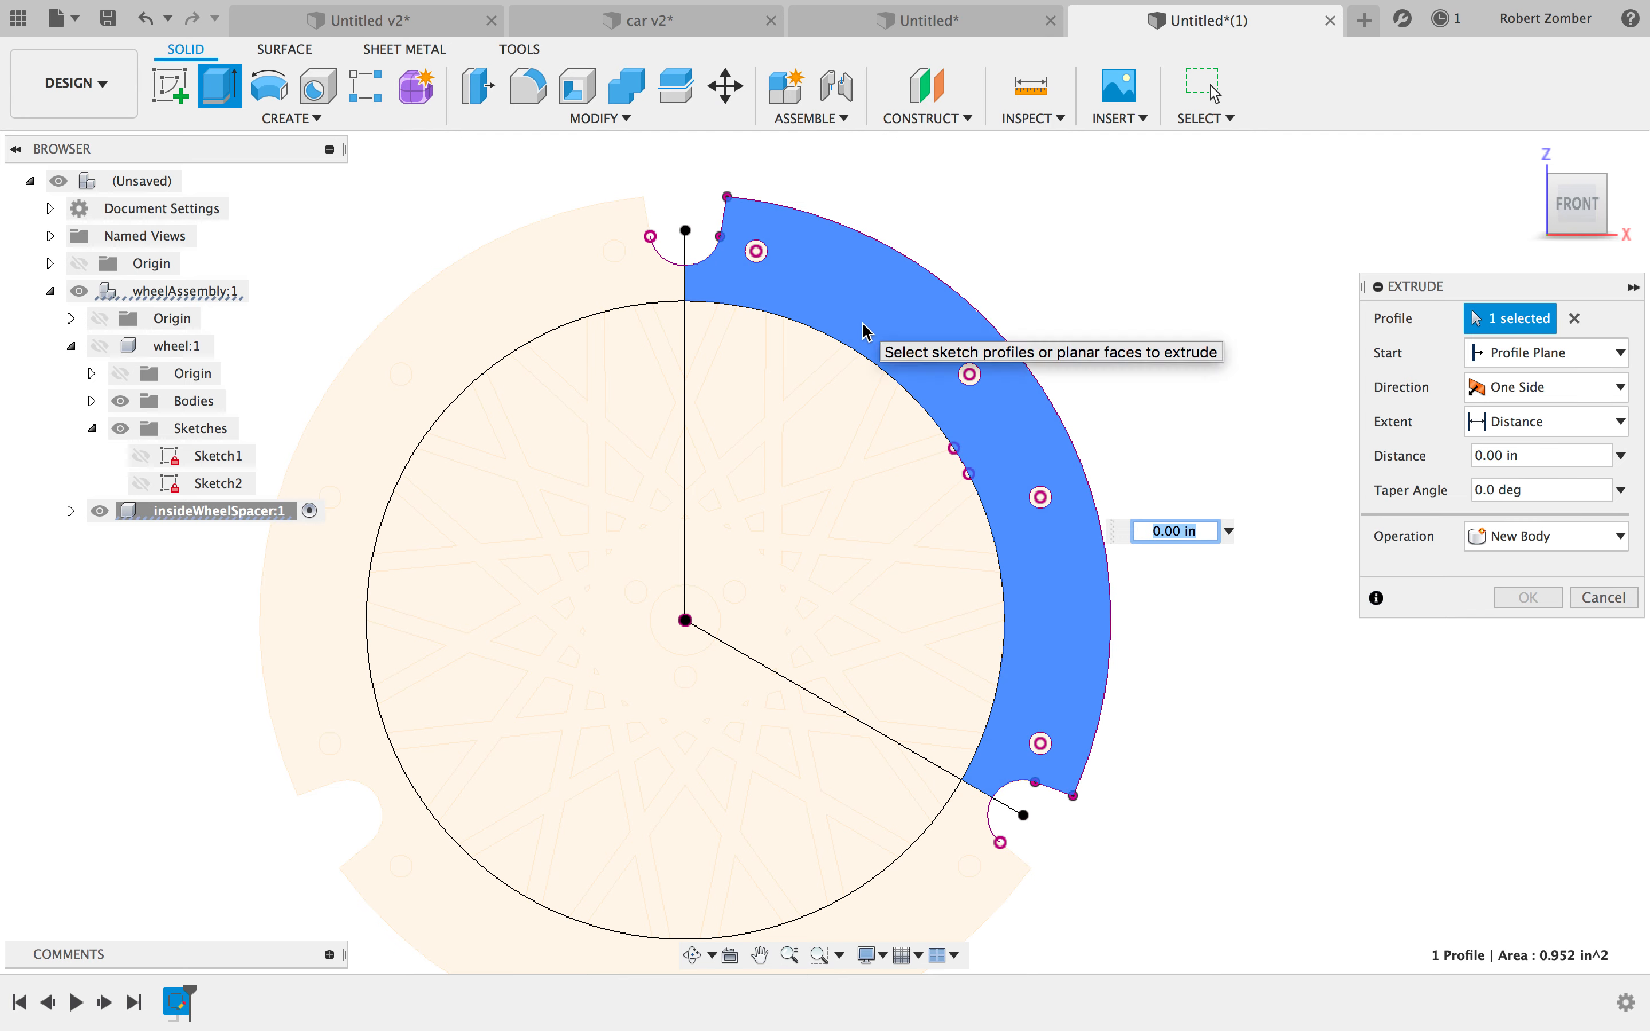
{"action": "key", "text": "BackSpace"}
{"action": "type", "text": ".125"}
{"action": "key", "text": "Return"}
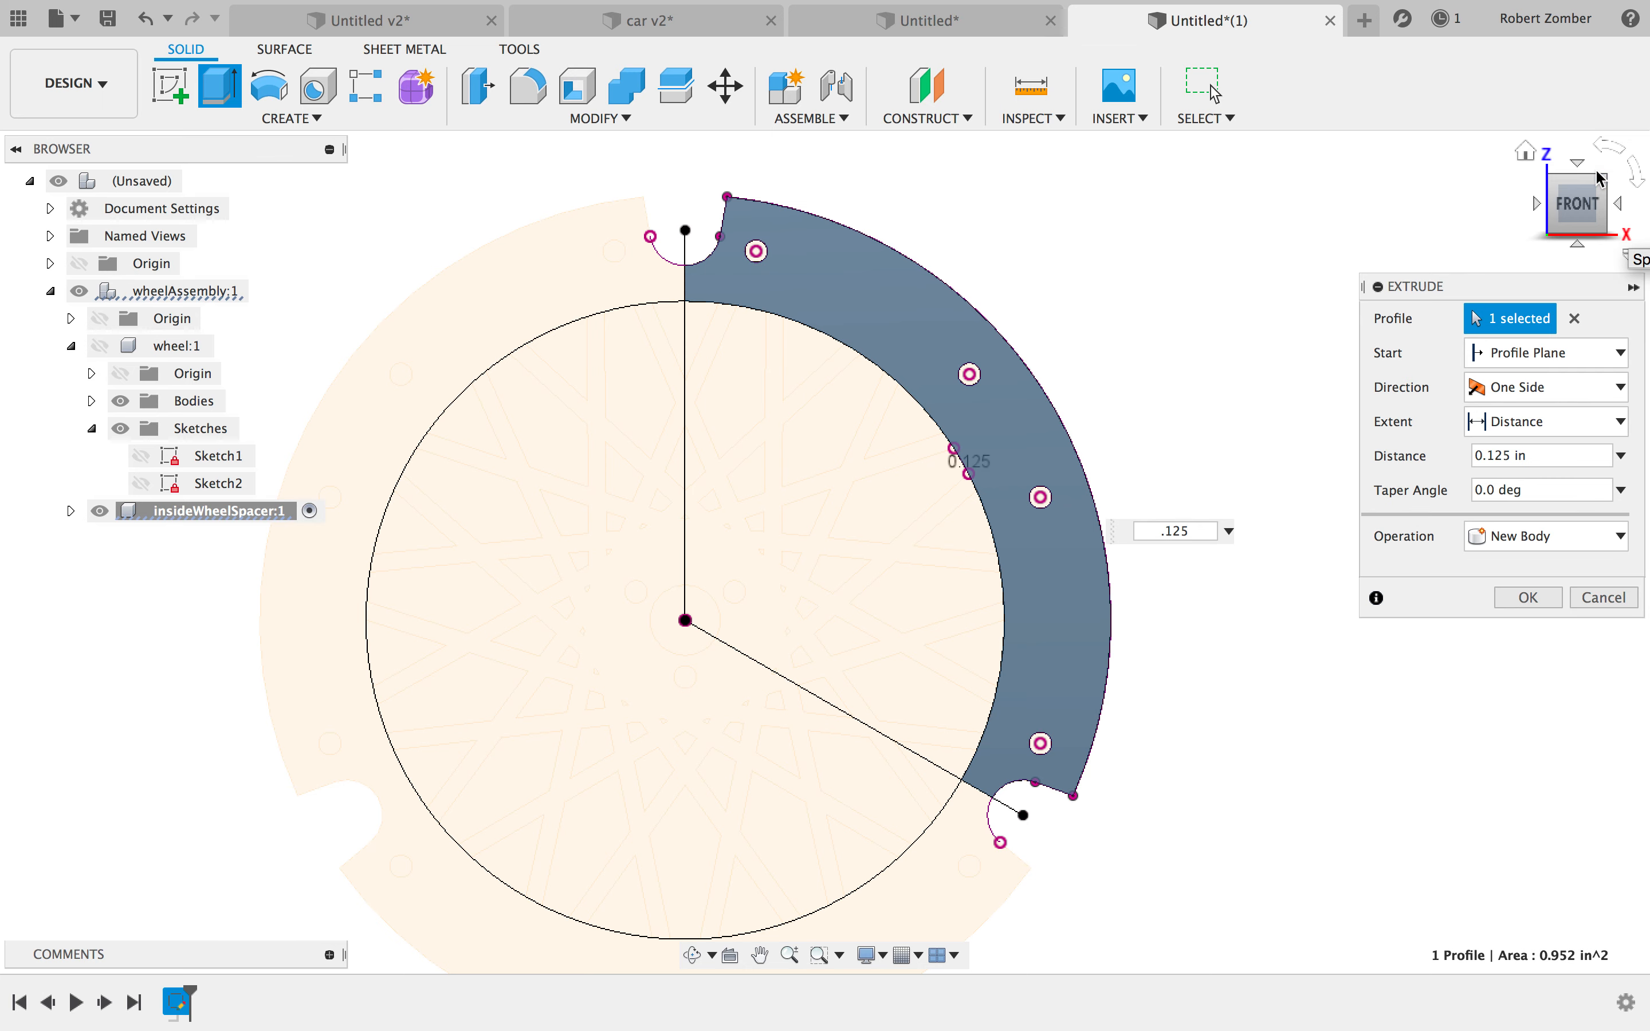
{"action": "key", "text": "Return"}
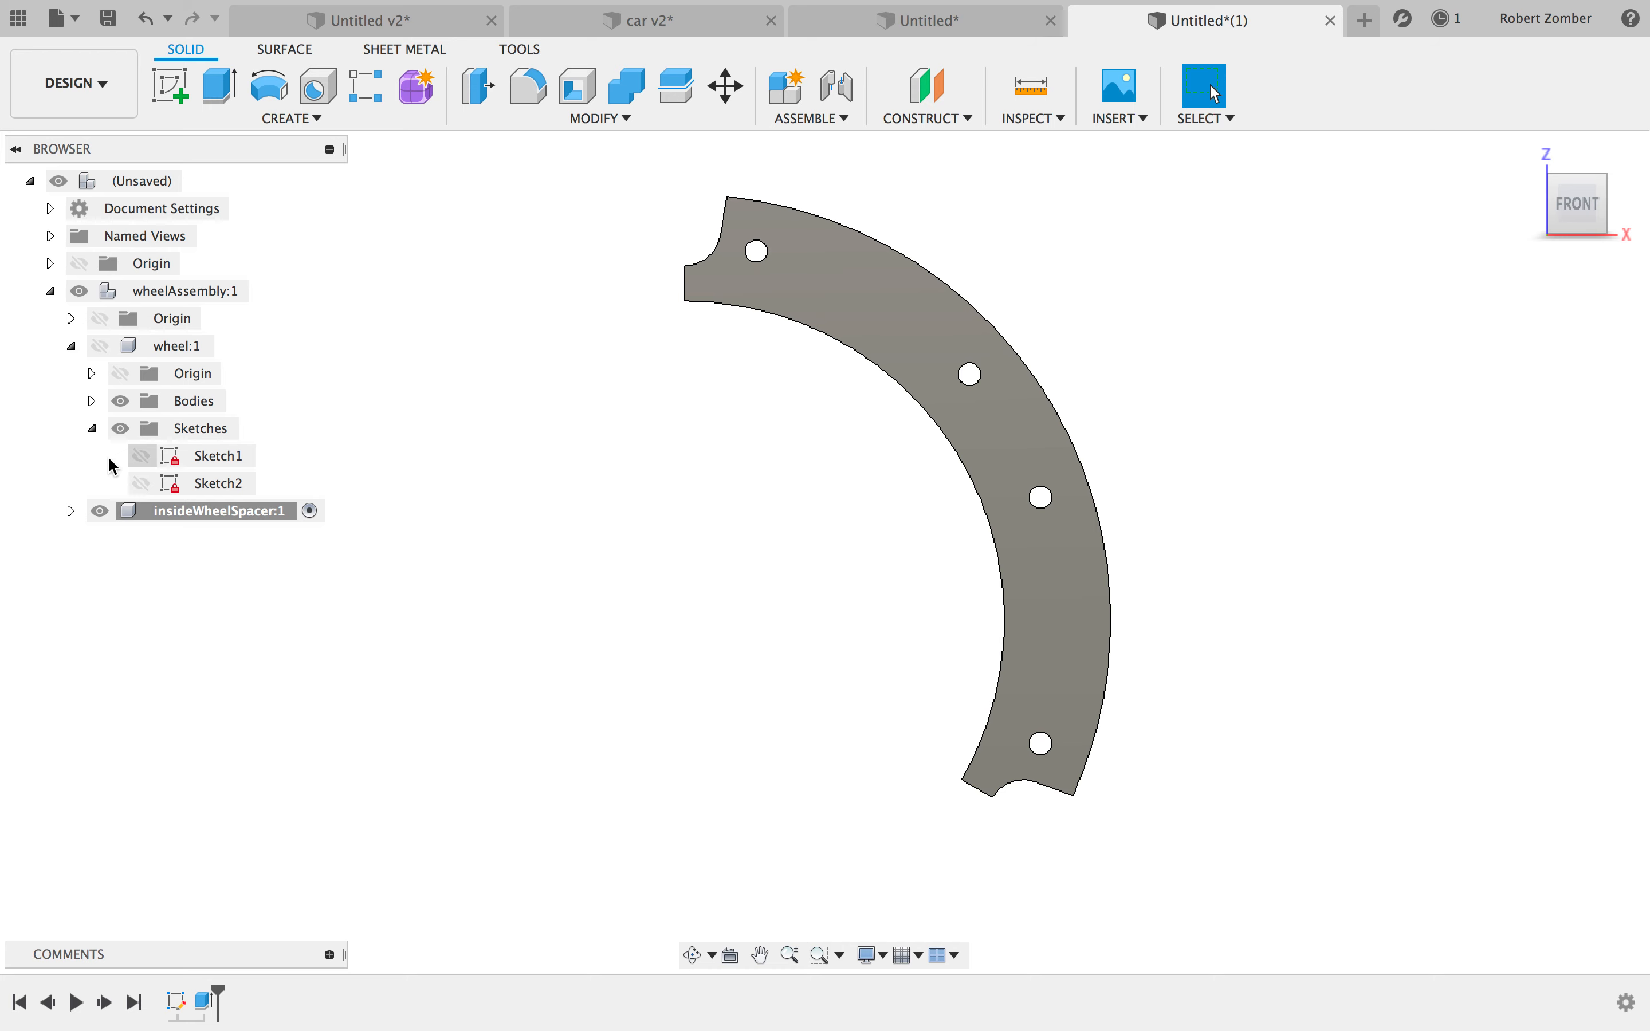
- Show the wheel component again and make wheelAssembly the active component
{"action": "left_click", "coordinate": [92, 429]}
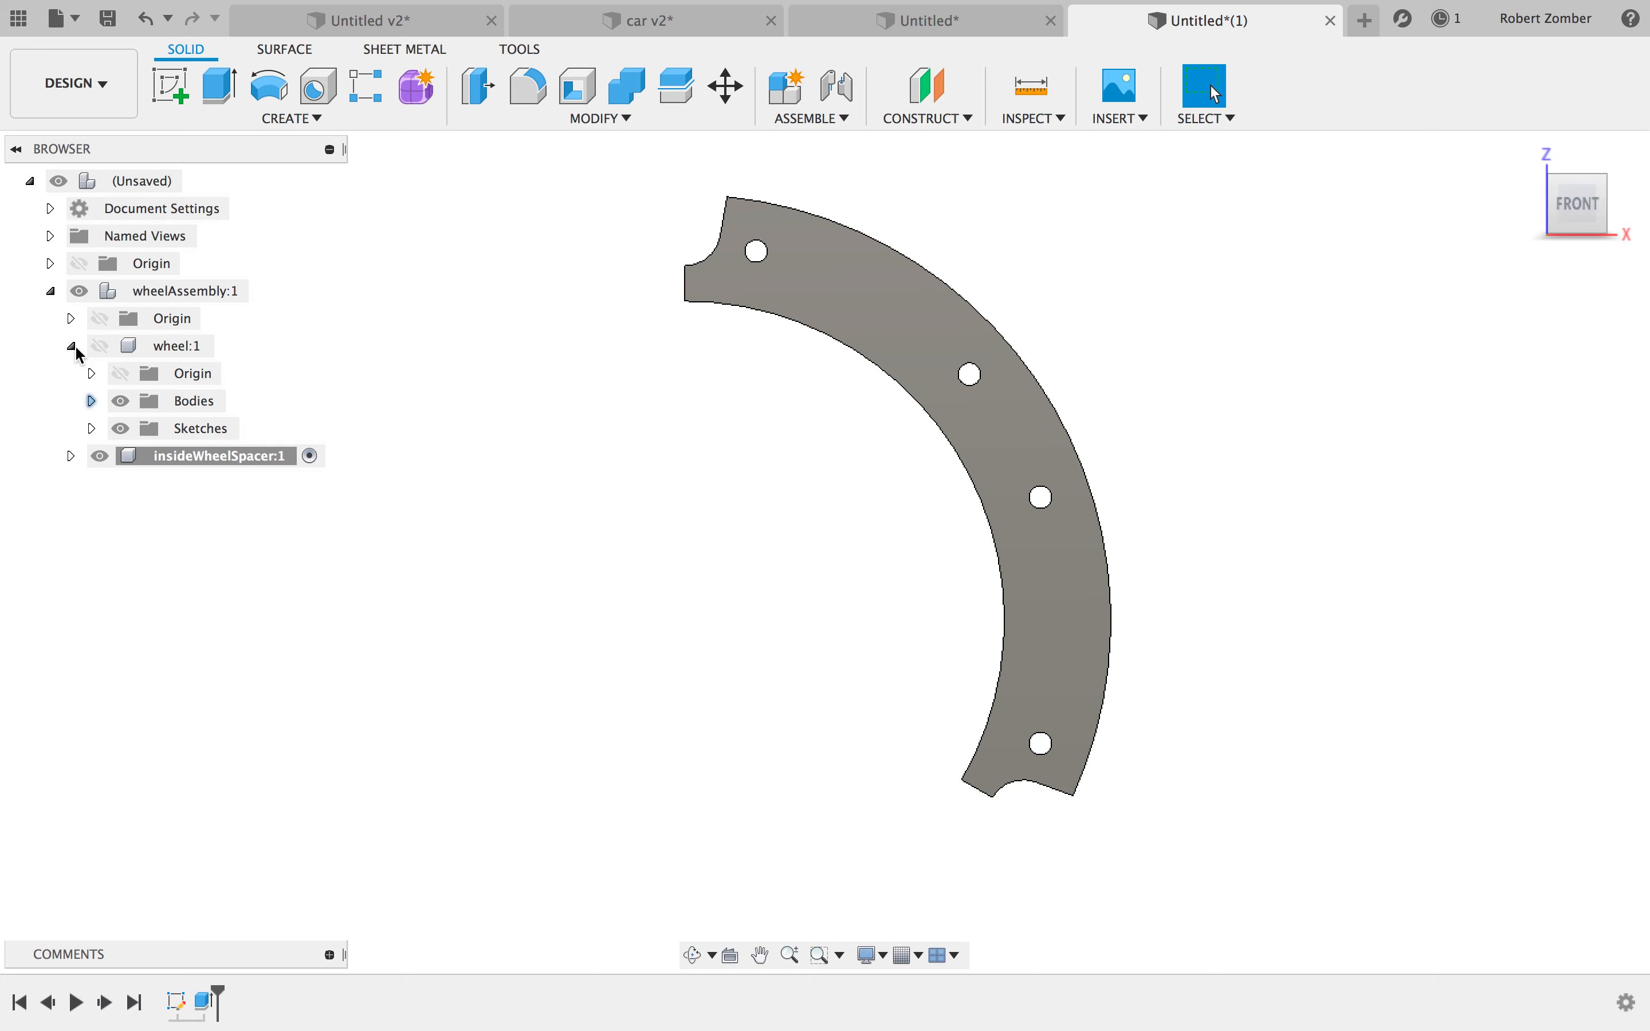
{"action": "left_click", "coordinate": [101, 347]}
{"action": "left_click", "coordinate": [71, 346]}
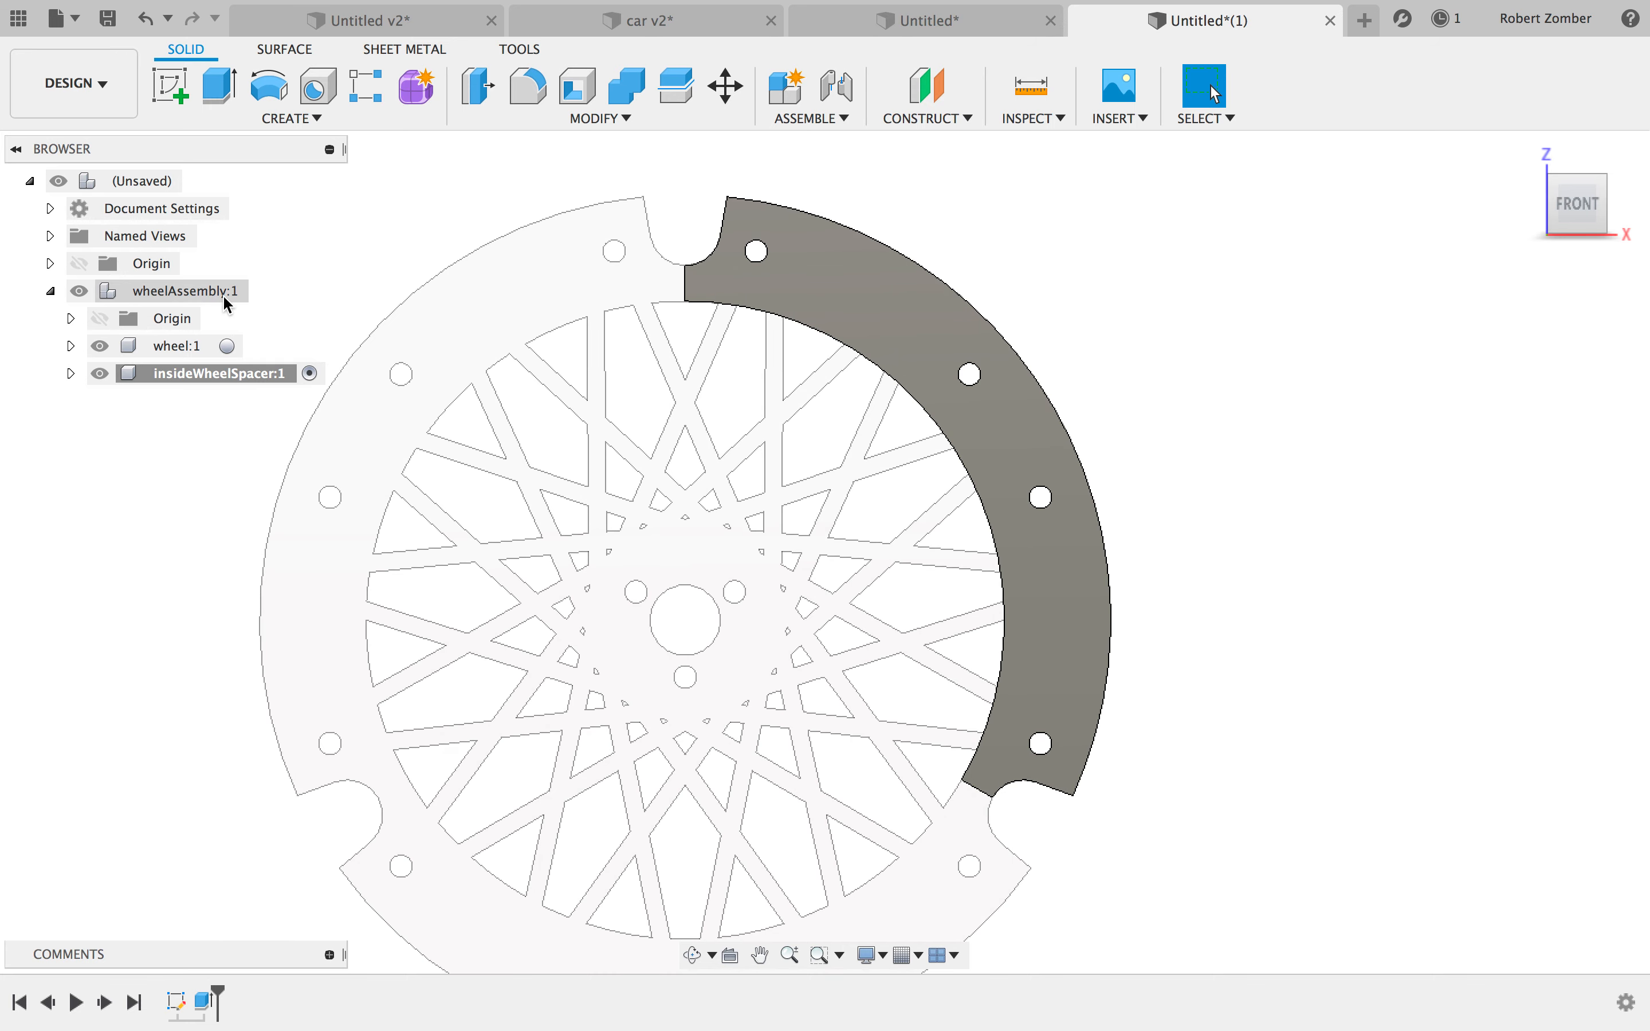
{"action": "left_click", "coordinate": [269, 291]}
{"action": "left_click", "coordinate": [363, 208]}
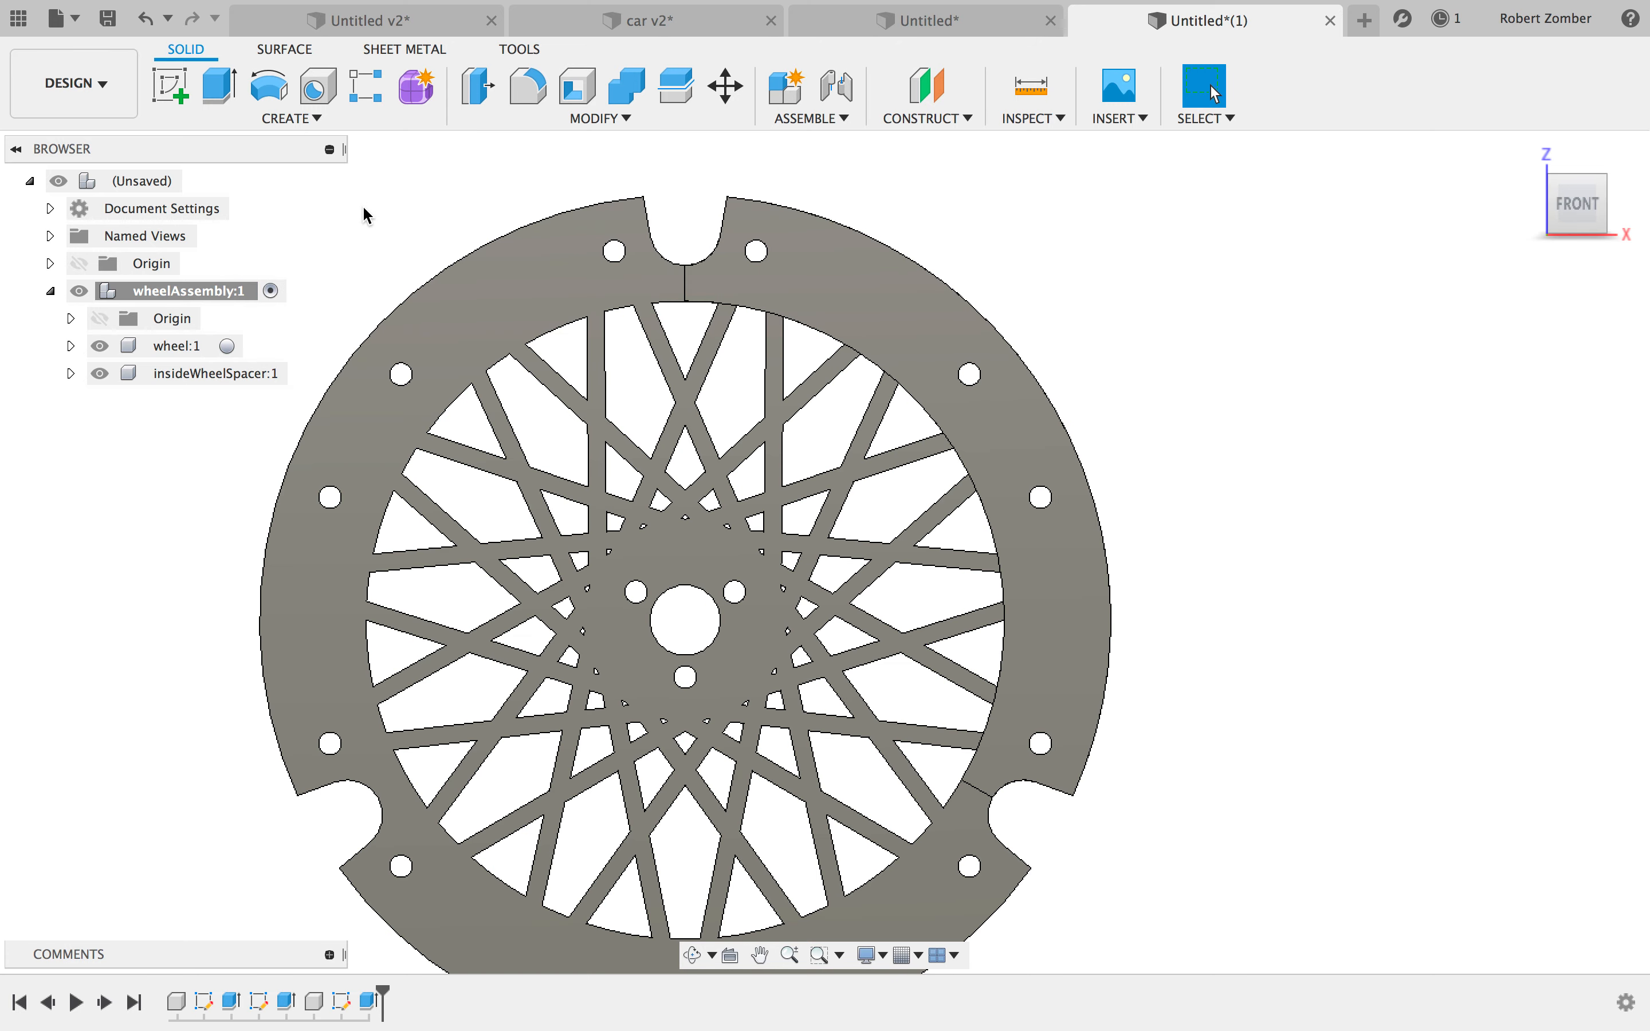
{"action": "scroll", "coordinate": [1148, 445], "scroll_direction": "down", "scroll_amount": 3}
{"action": "left_click", "coordinate": [1604, 182]}
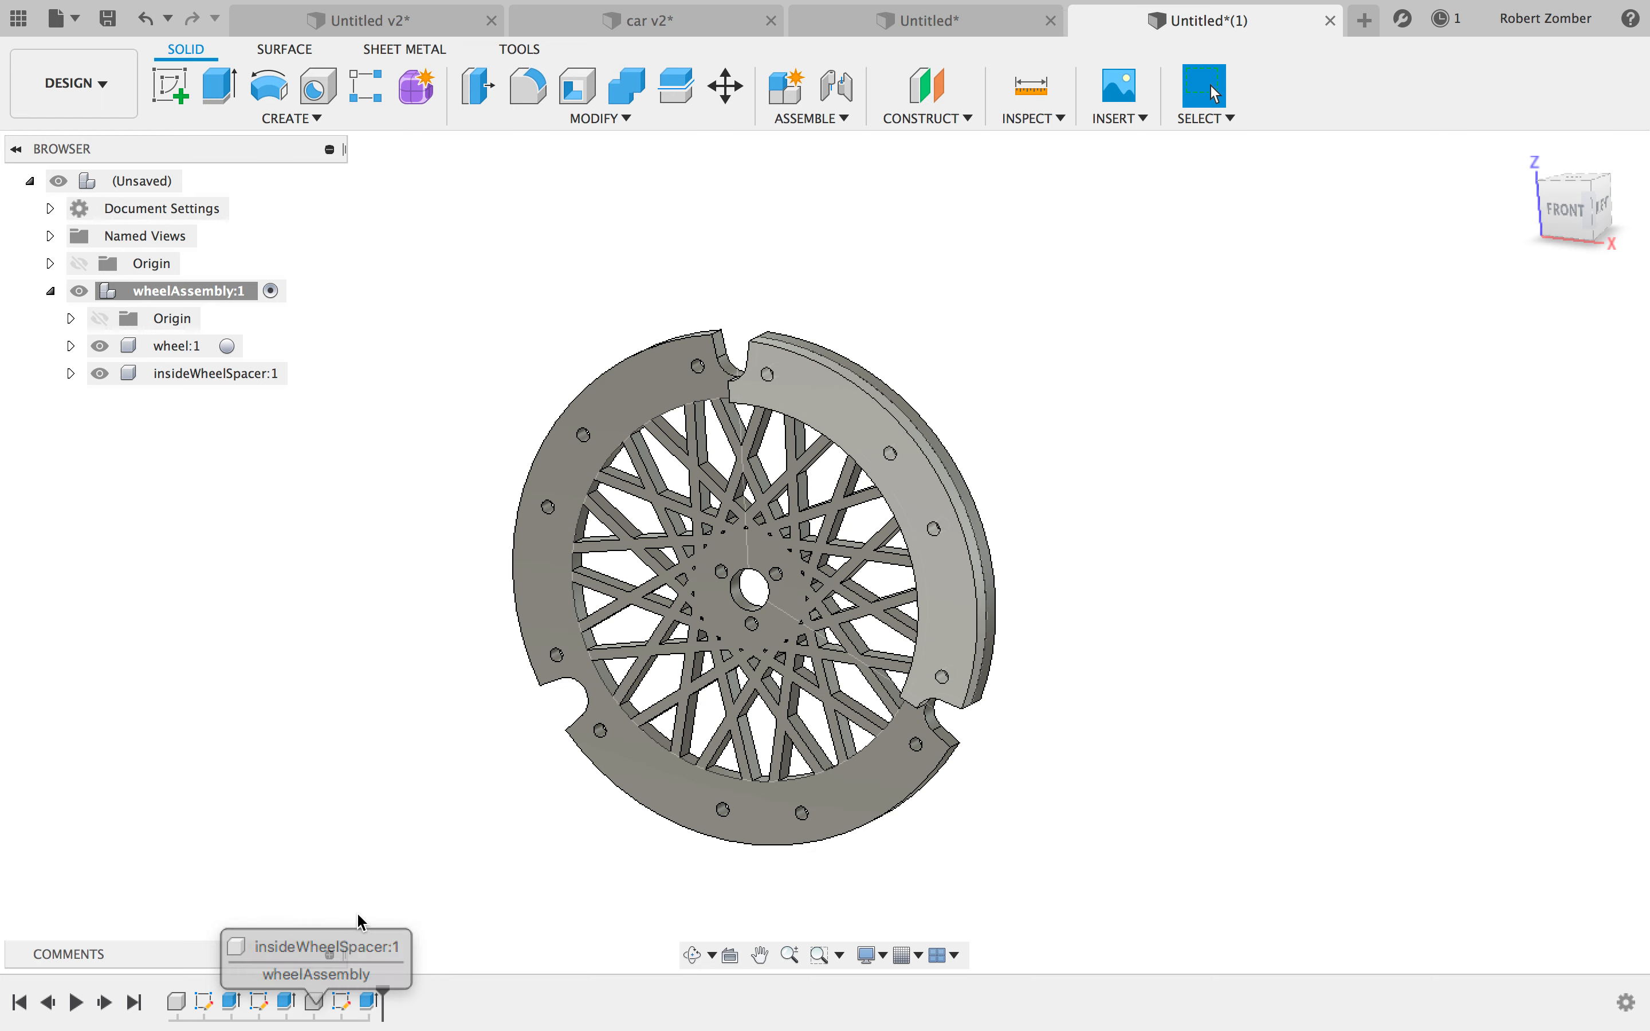
- Roll the timeline back to before the inside wheel spacer, ground wheelAssembly, and roll the timeline forward to its end
{"action": "left_click_drag", "start_coordinate": [372, 989], "coordinate": [300, 997]}
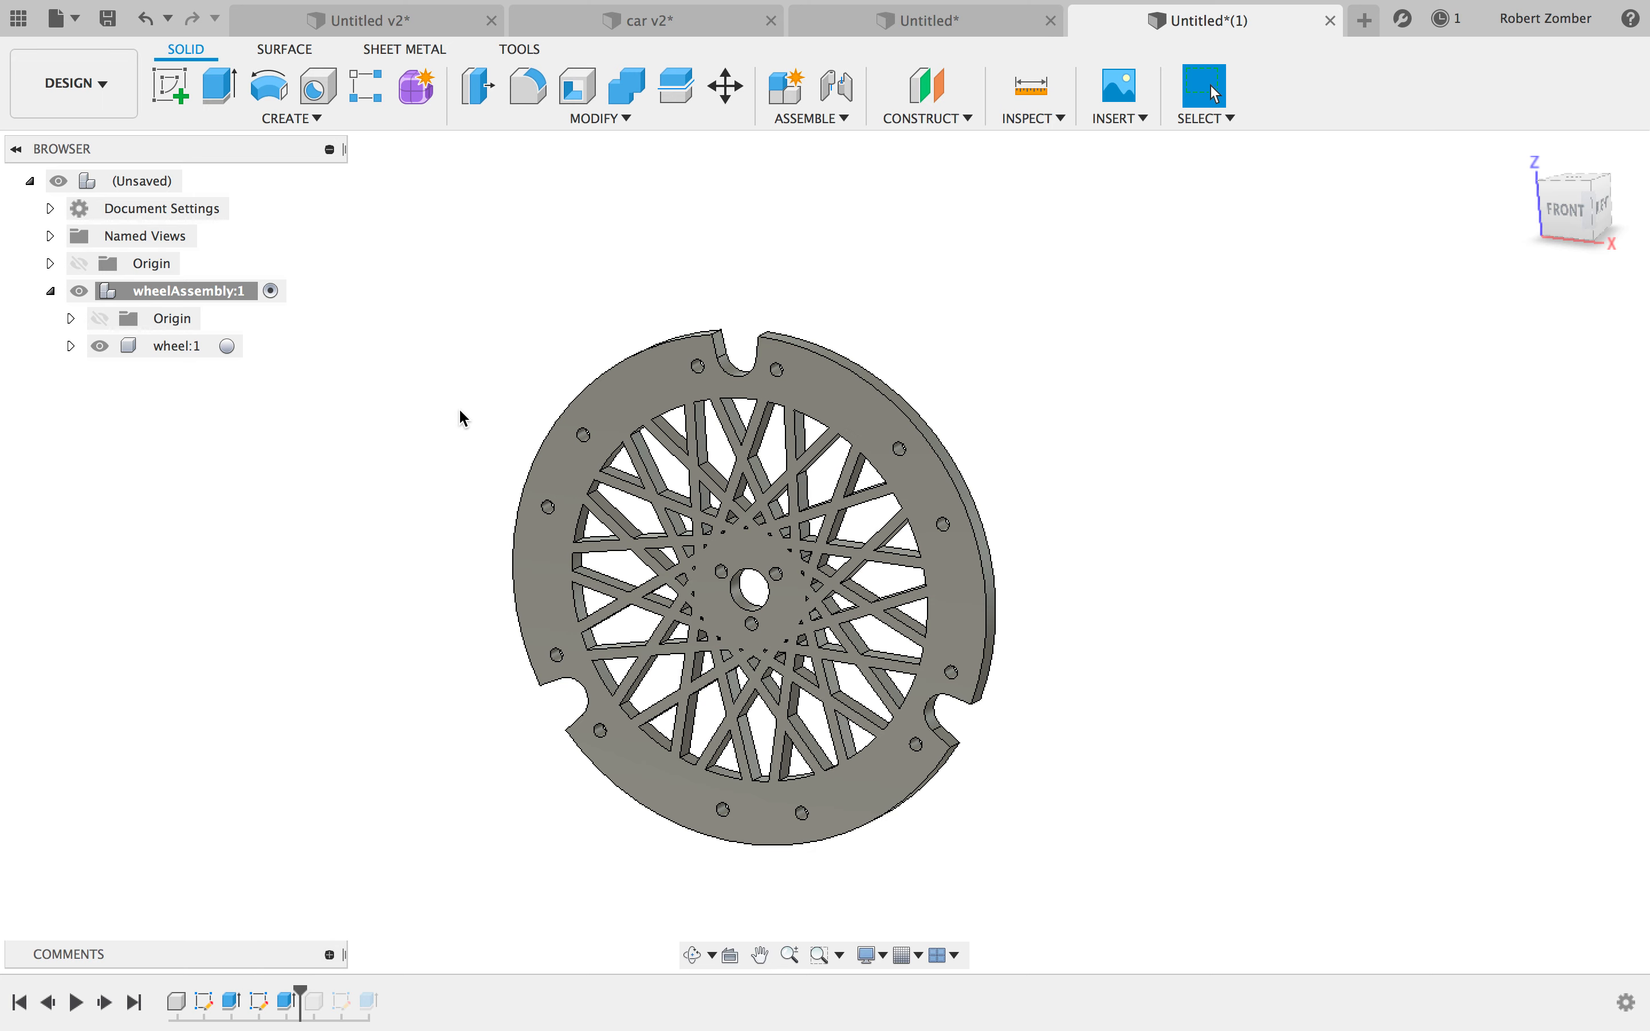
{"action": "right_click", "coordinate": [197, 297]}
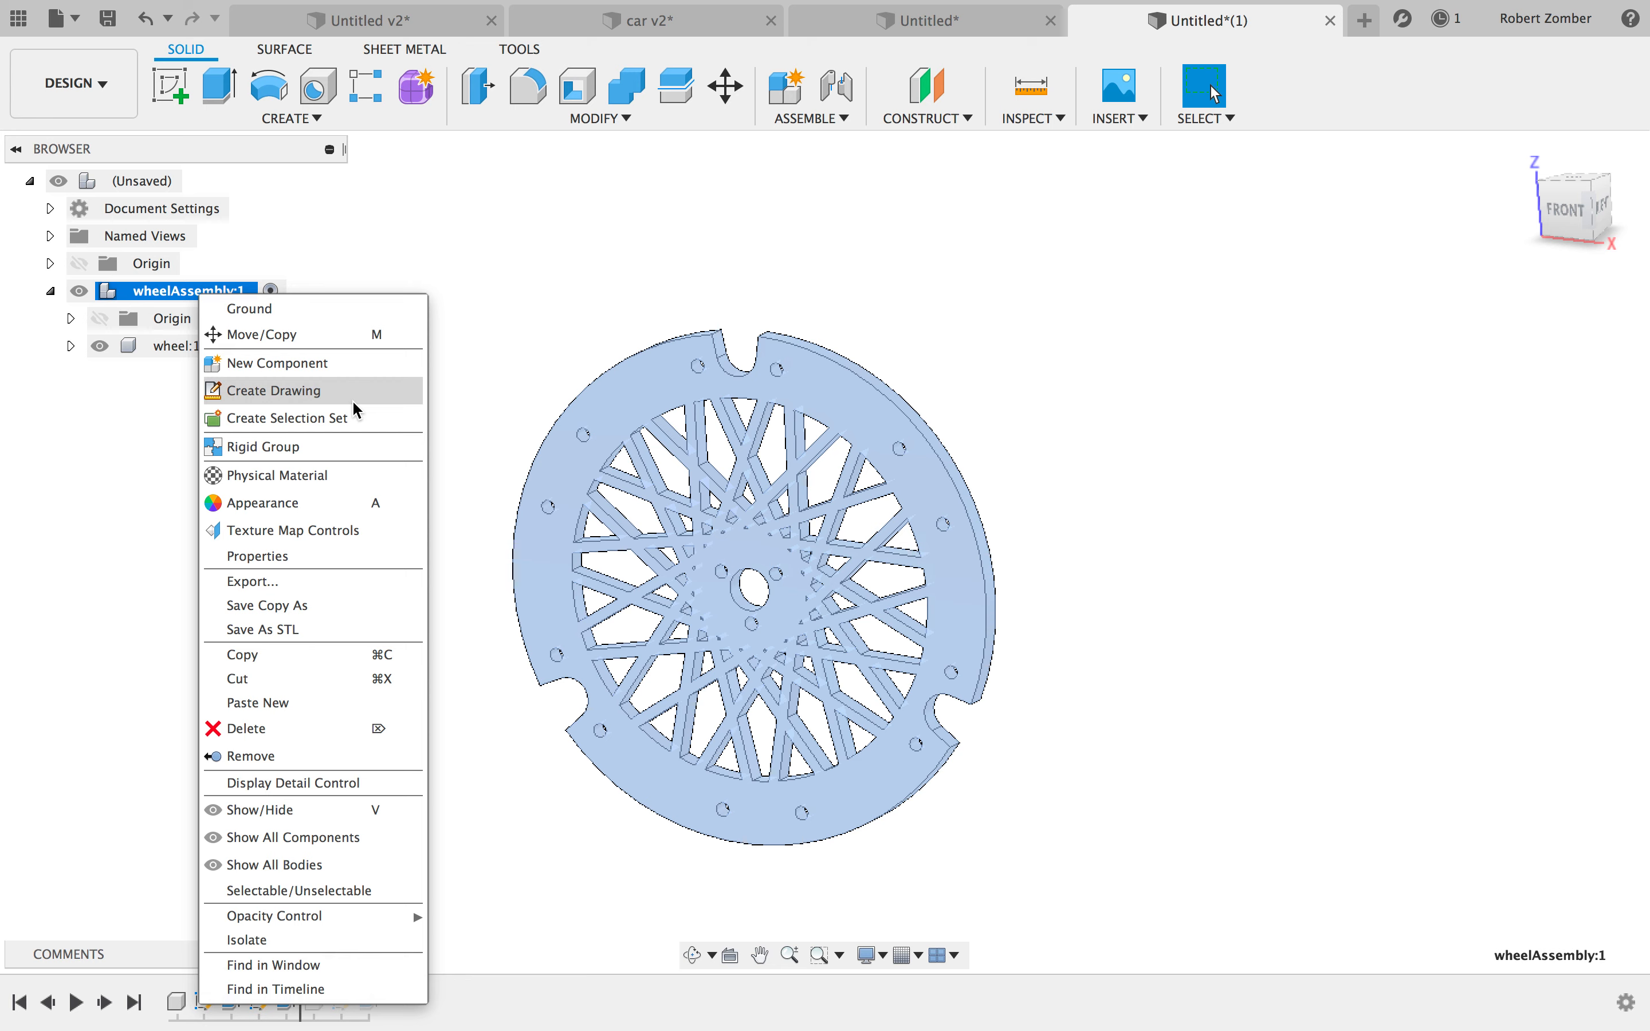
{"action": "left_click", "coordinate": [374, 310]}
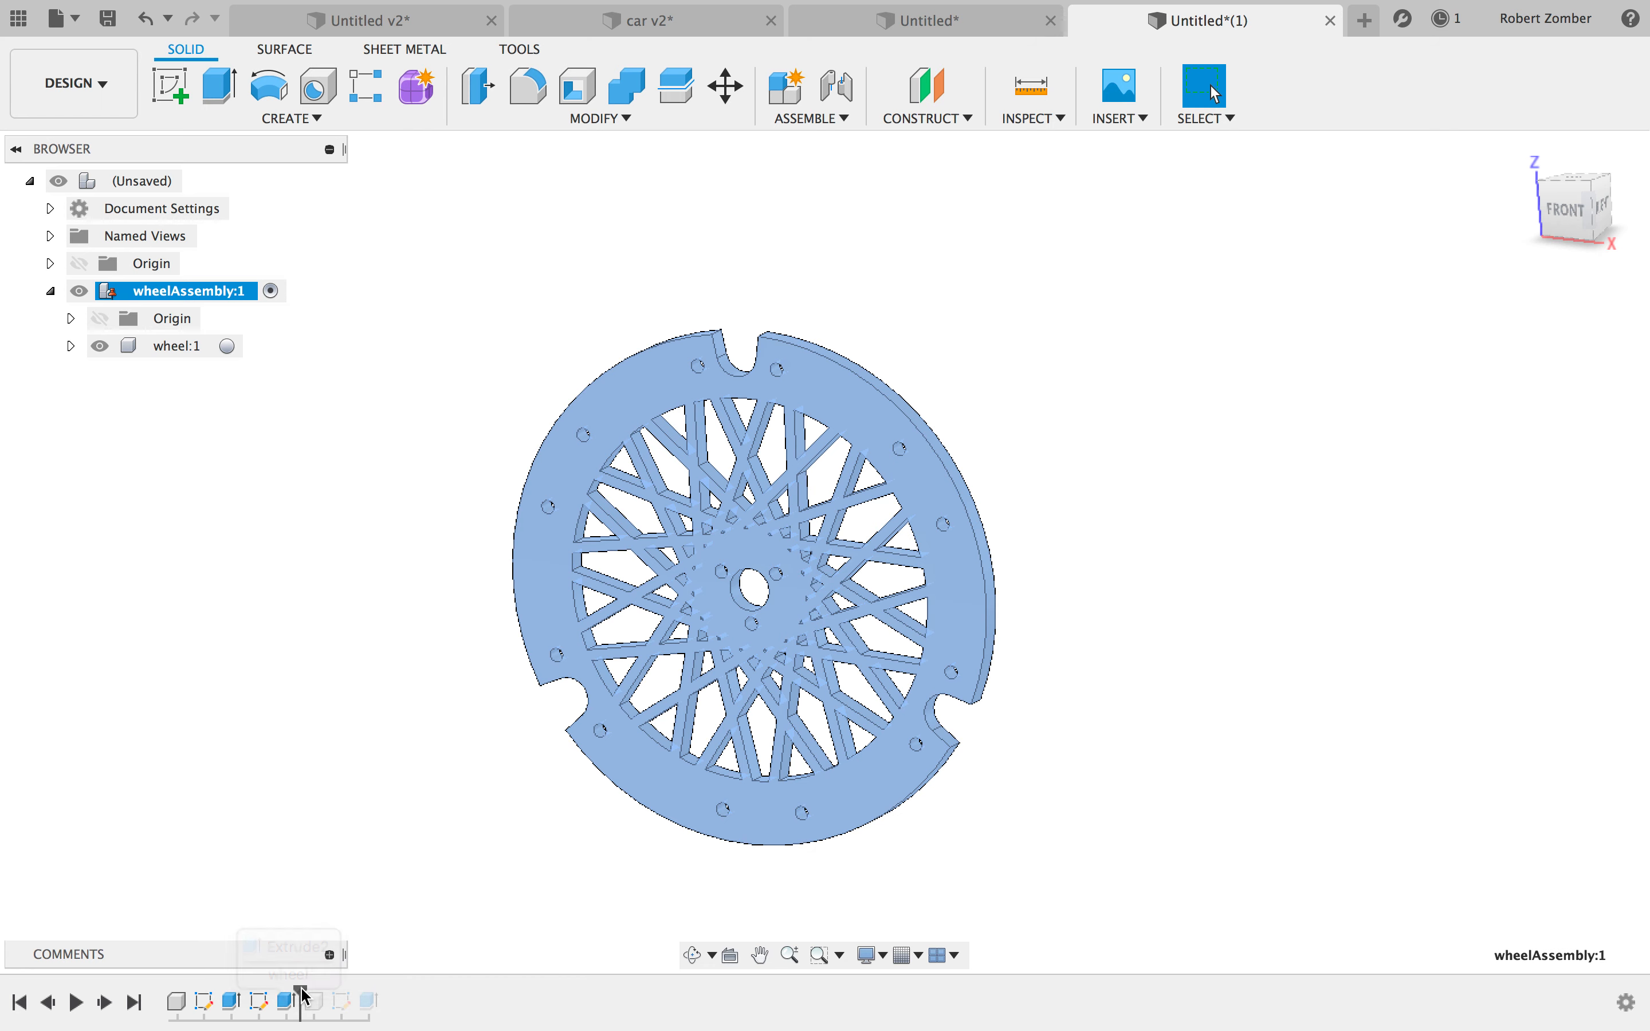
{"action": "left_click", "coordinate": [133, 1004]}
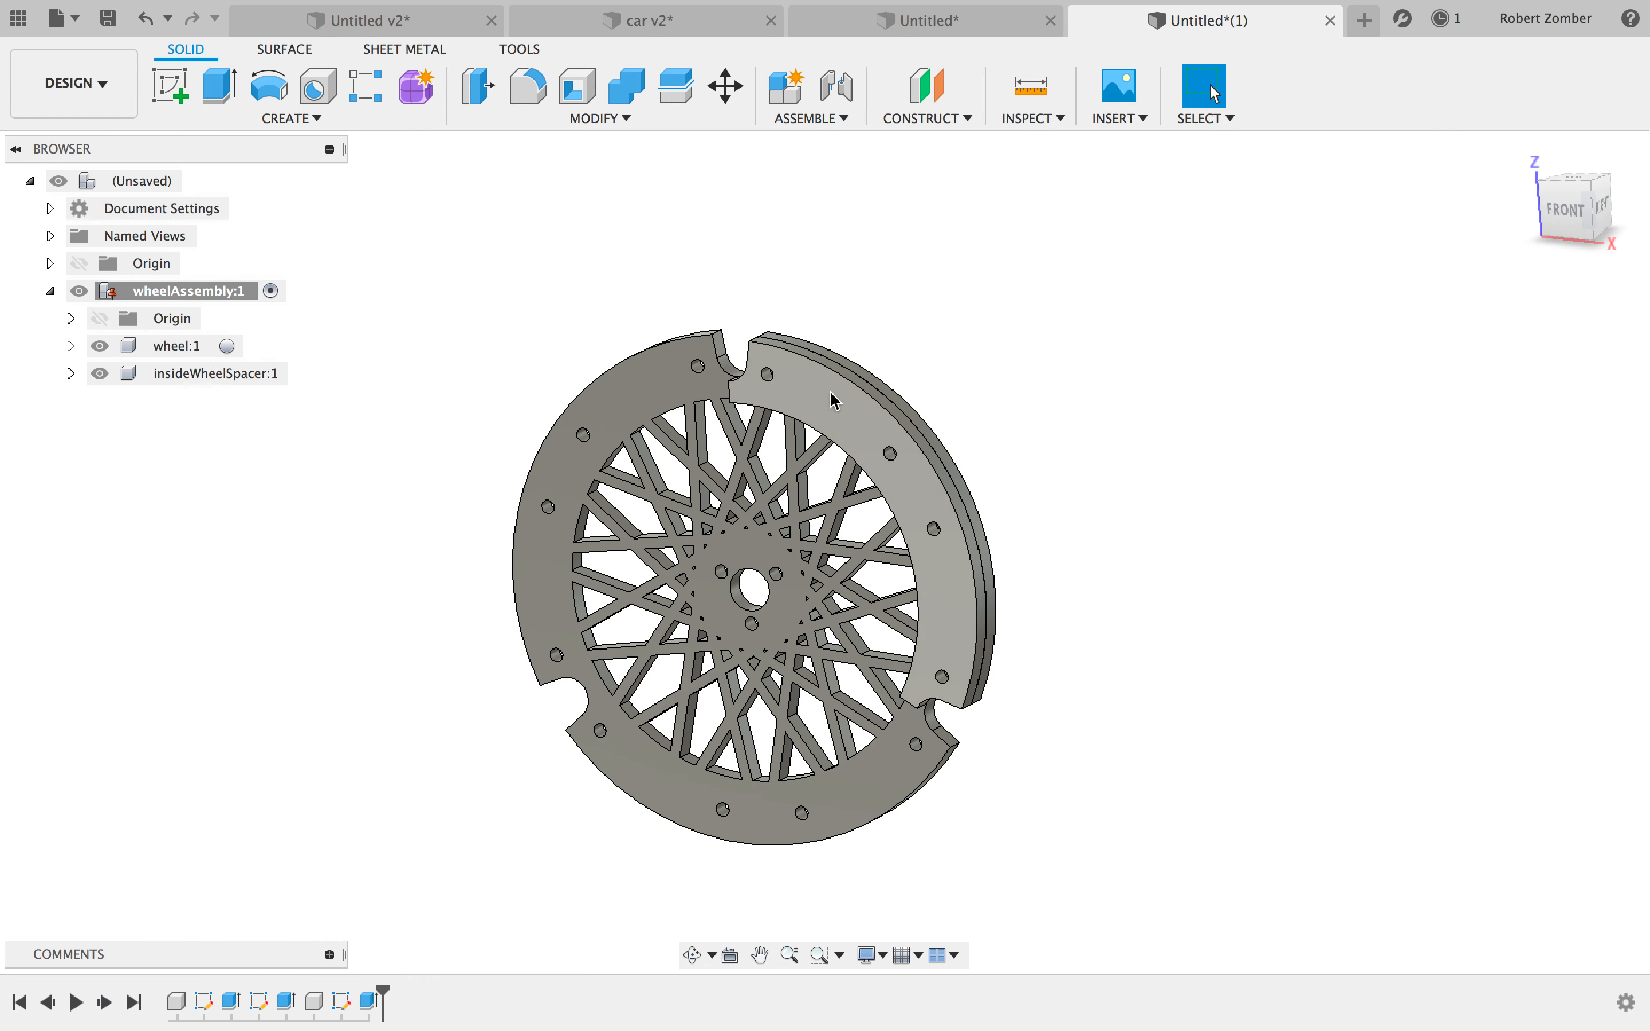
- Join the inside wheel spacer to the wheel with a rigid joint at the hole just right of the upper notch
{"action": "left_click_drag", "start_coordinate": [837, 402], "coordinate": [954, 269]}
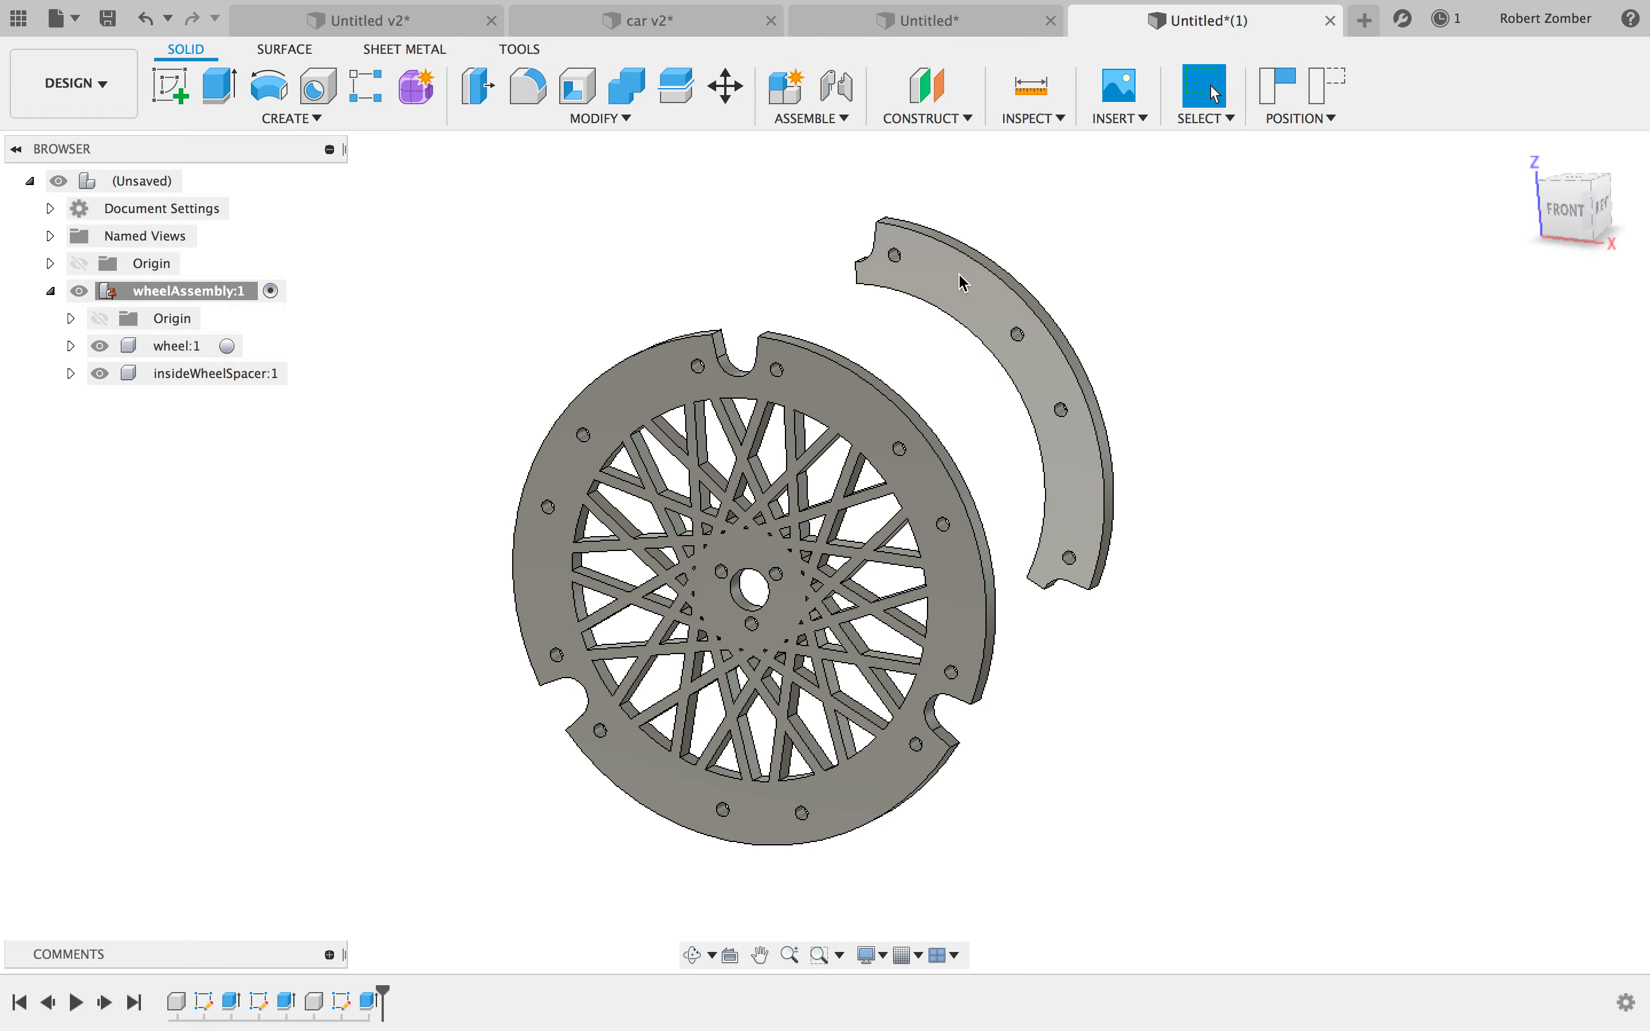
{"action": "scroll", "coordinate": [963, 283], "scroll_direction": "up", "scroll_amount": 10}
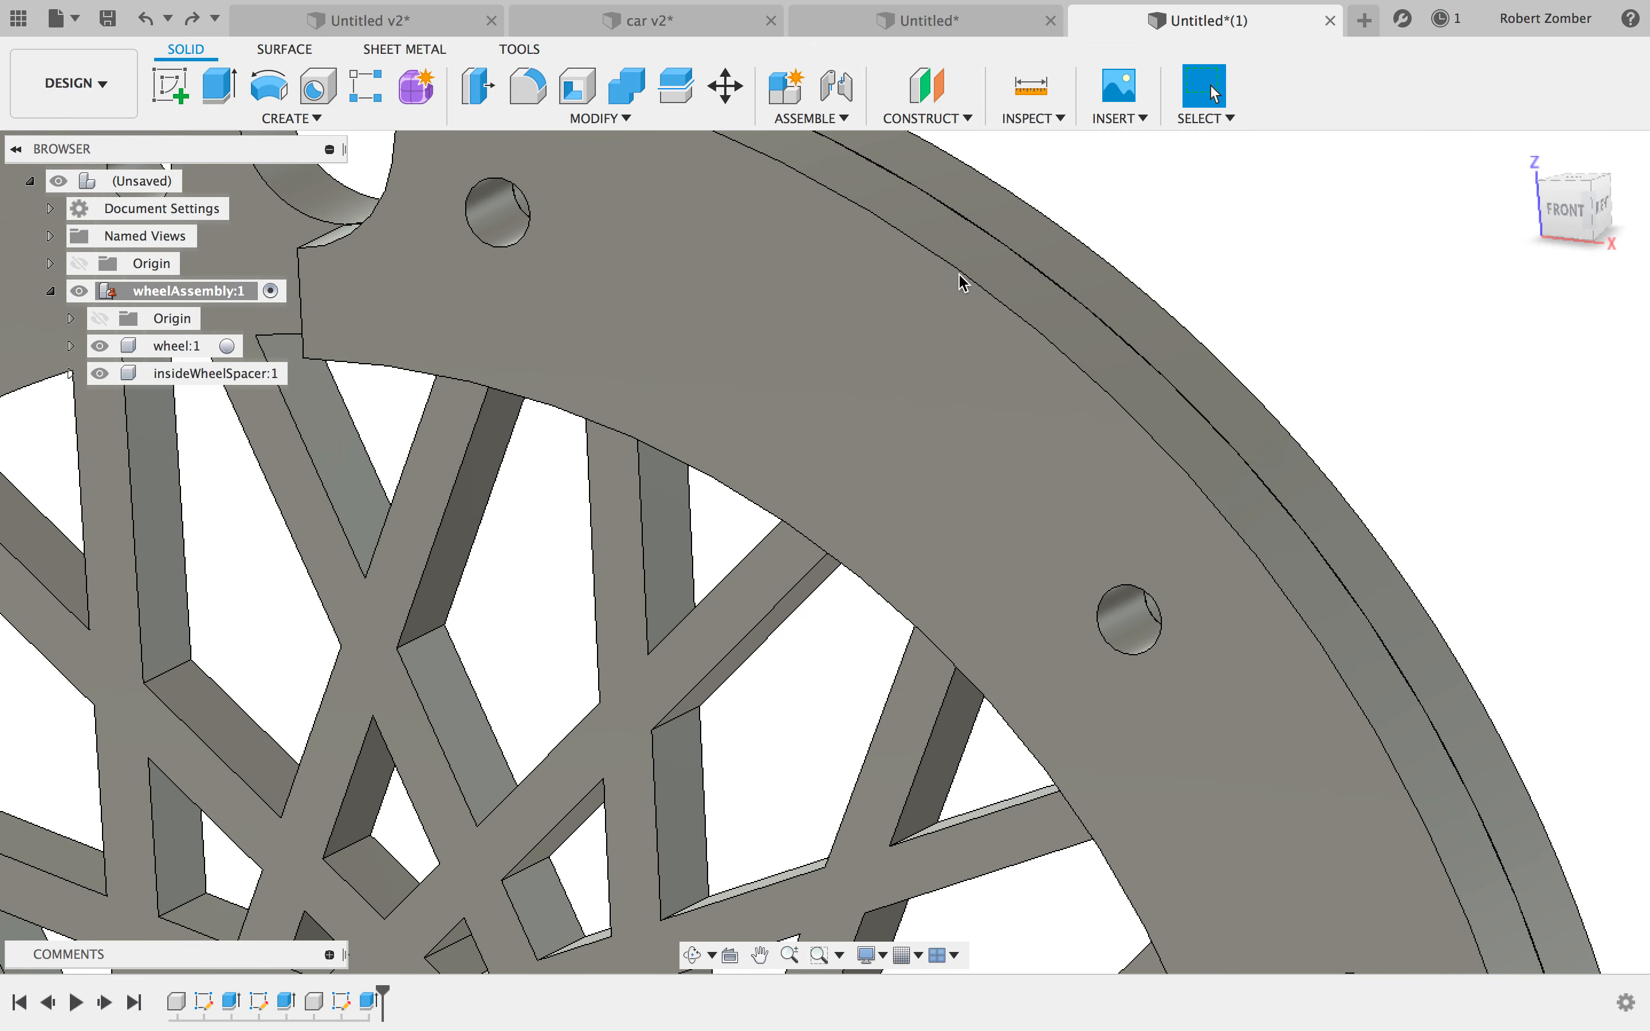
{"action": "left_click_drag", "start_coordinate": [1557, 192], "coordinate": [1597, 208]}
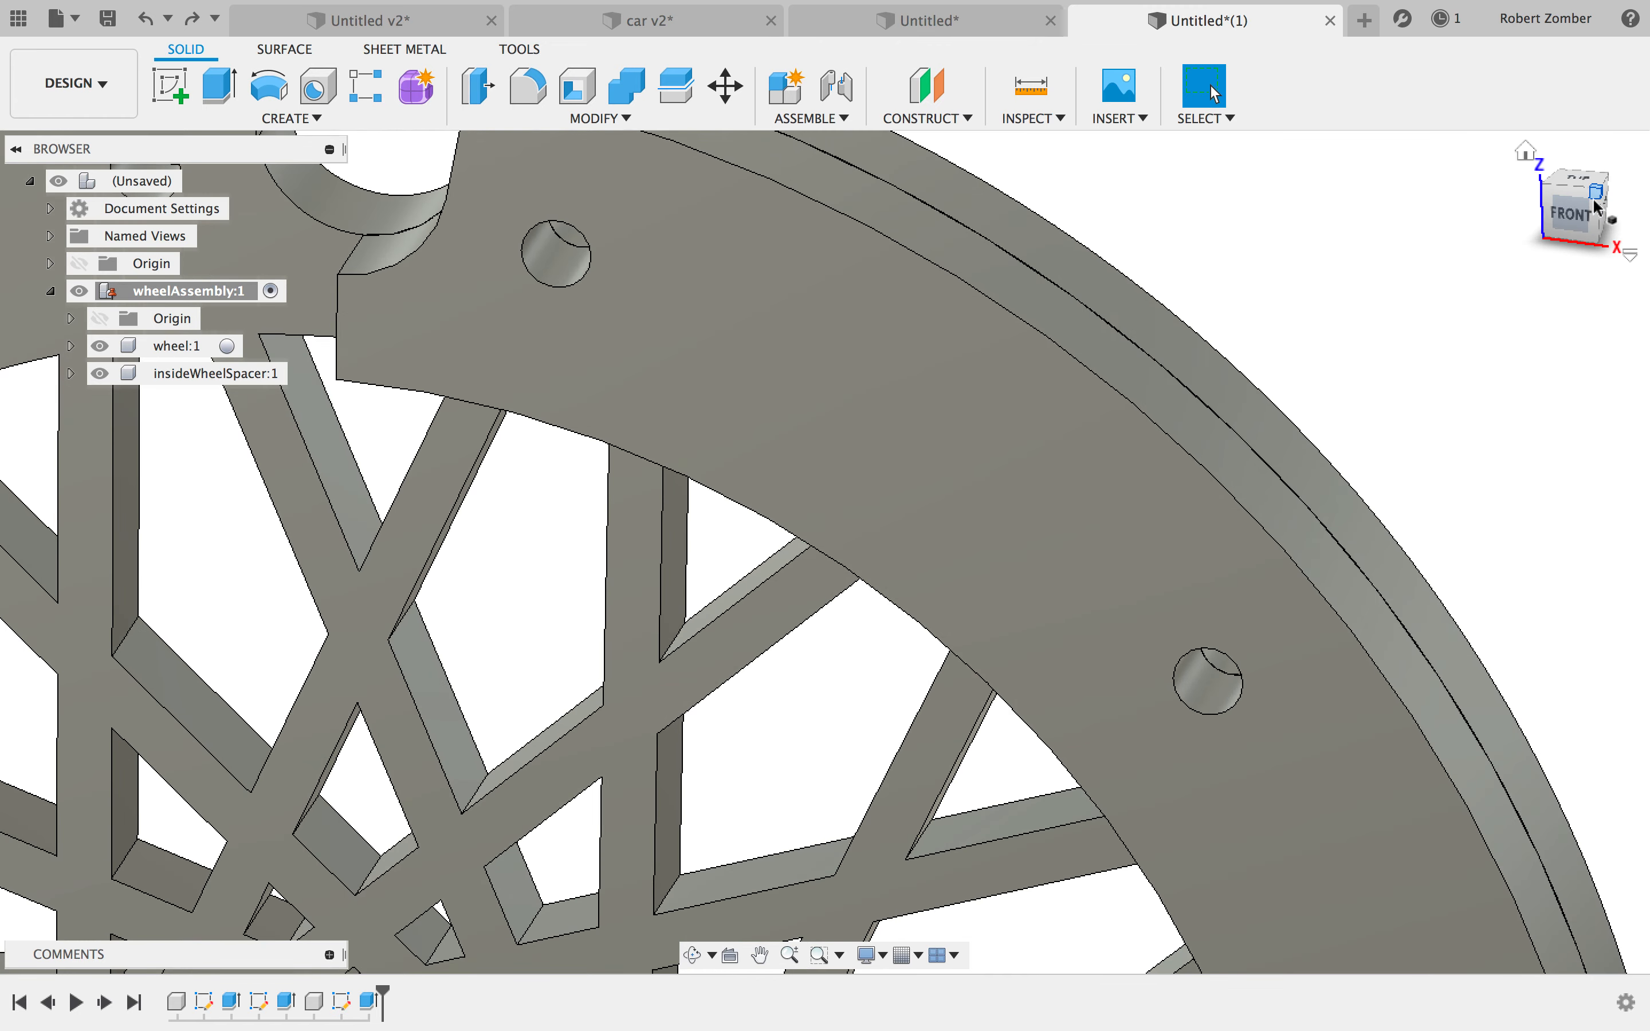
{"action": "key", "text": "j"}
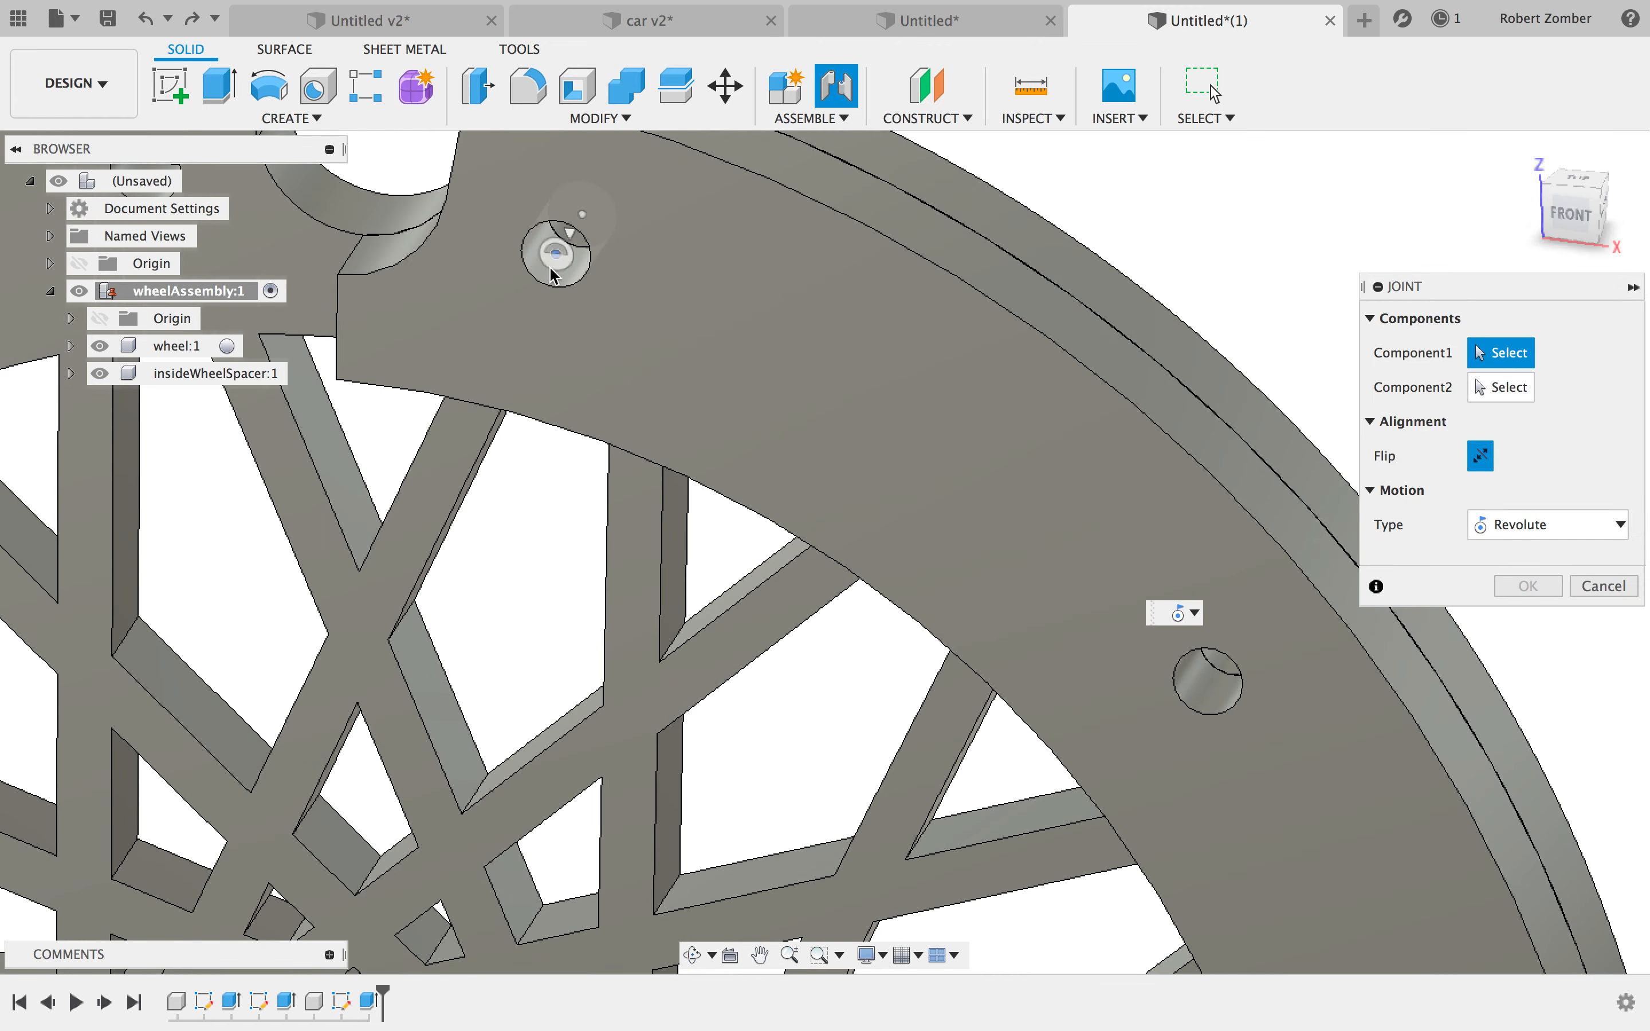
{"action": "middle_click_drag", "start_coordinate": [553, 273], "coordinate": [541, 333]}
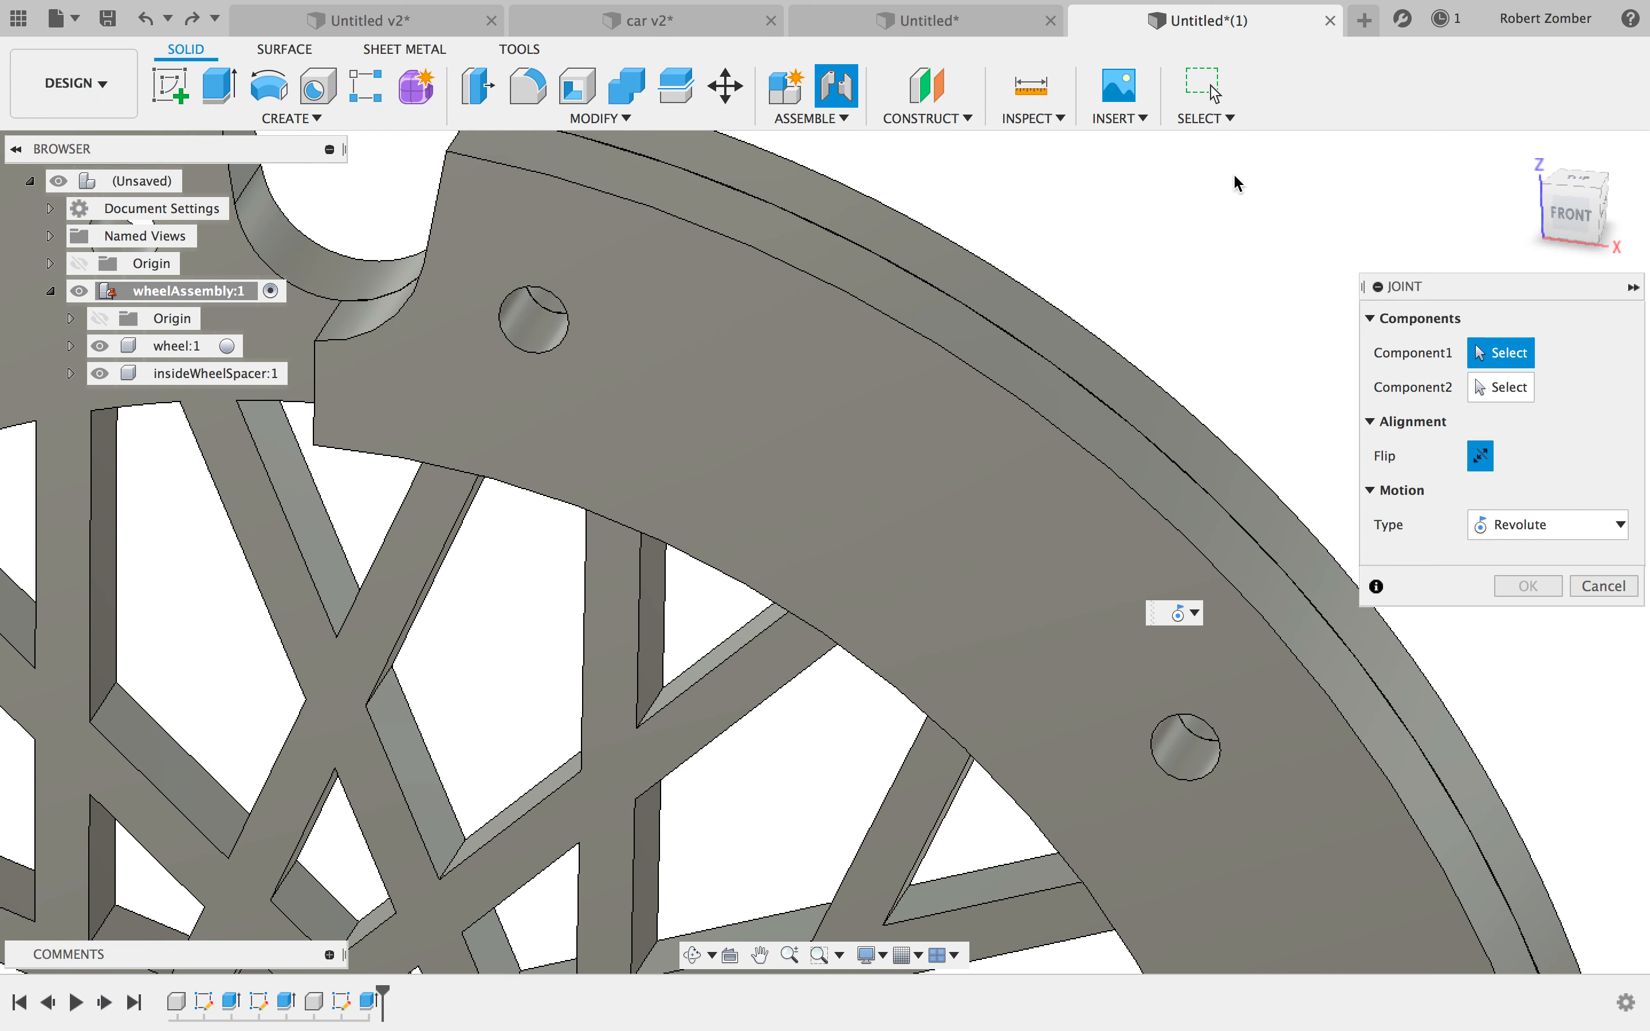
{"action": "left_click_drag", "start_coordinate": [1601, 189], "coordinate": [1603, 168]}
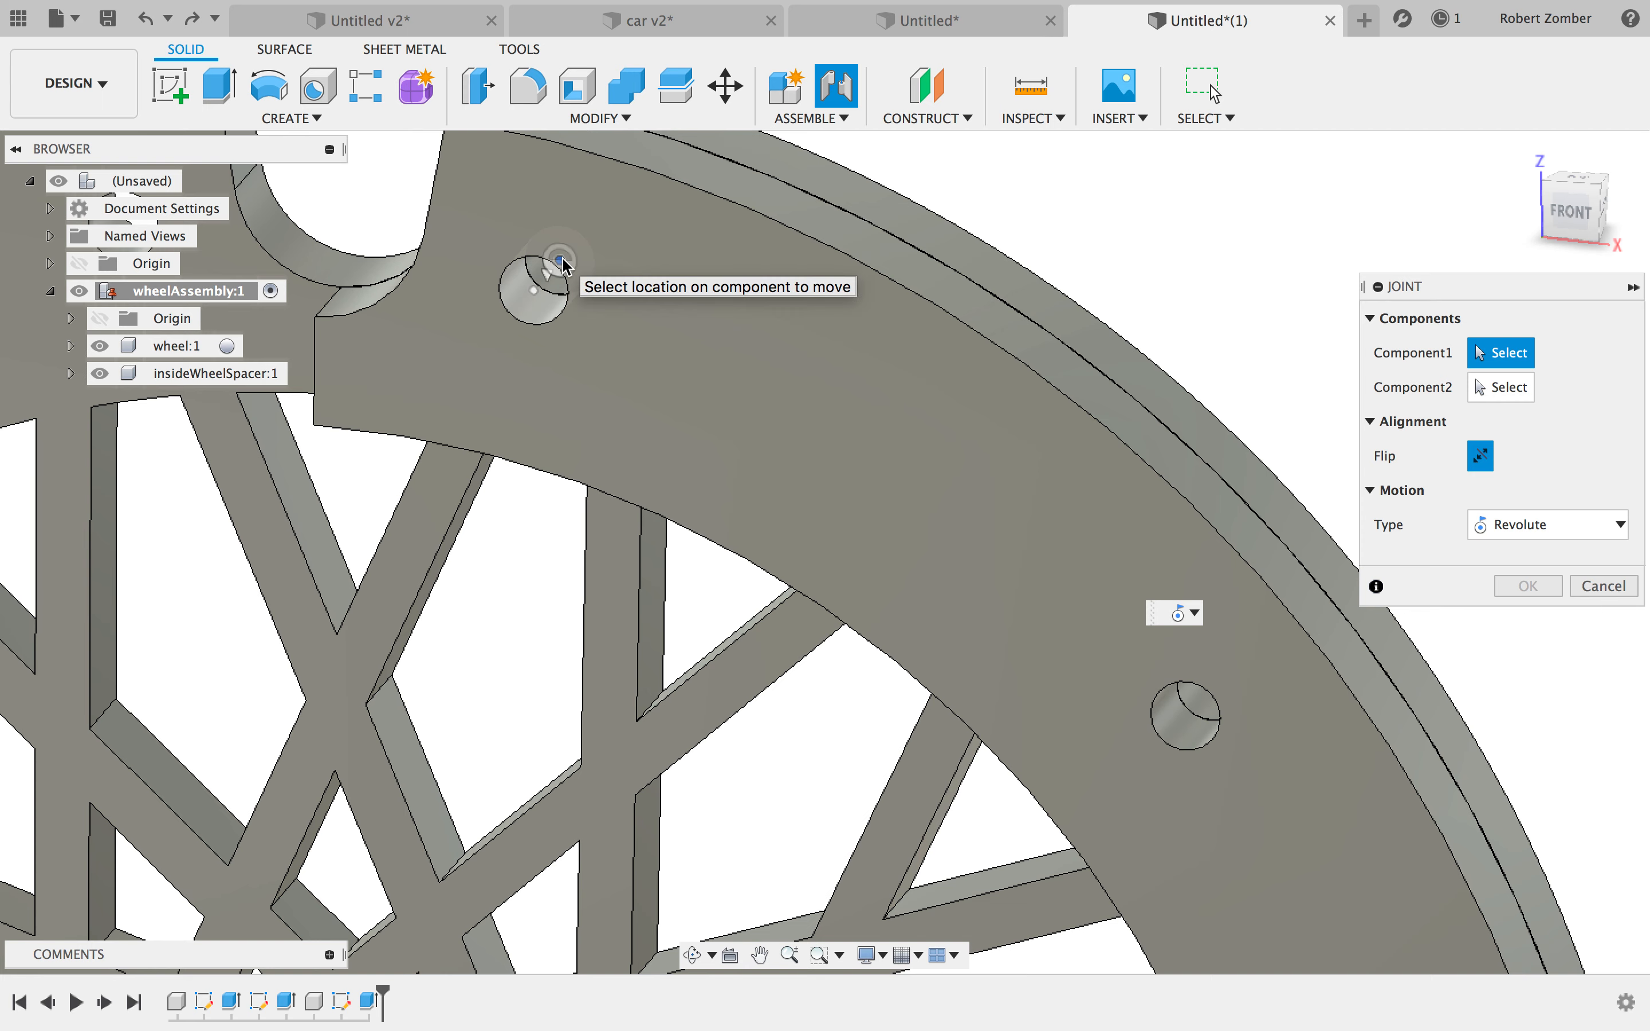
{"action": "left_click", "coordinate": [563, 261]}
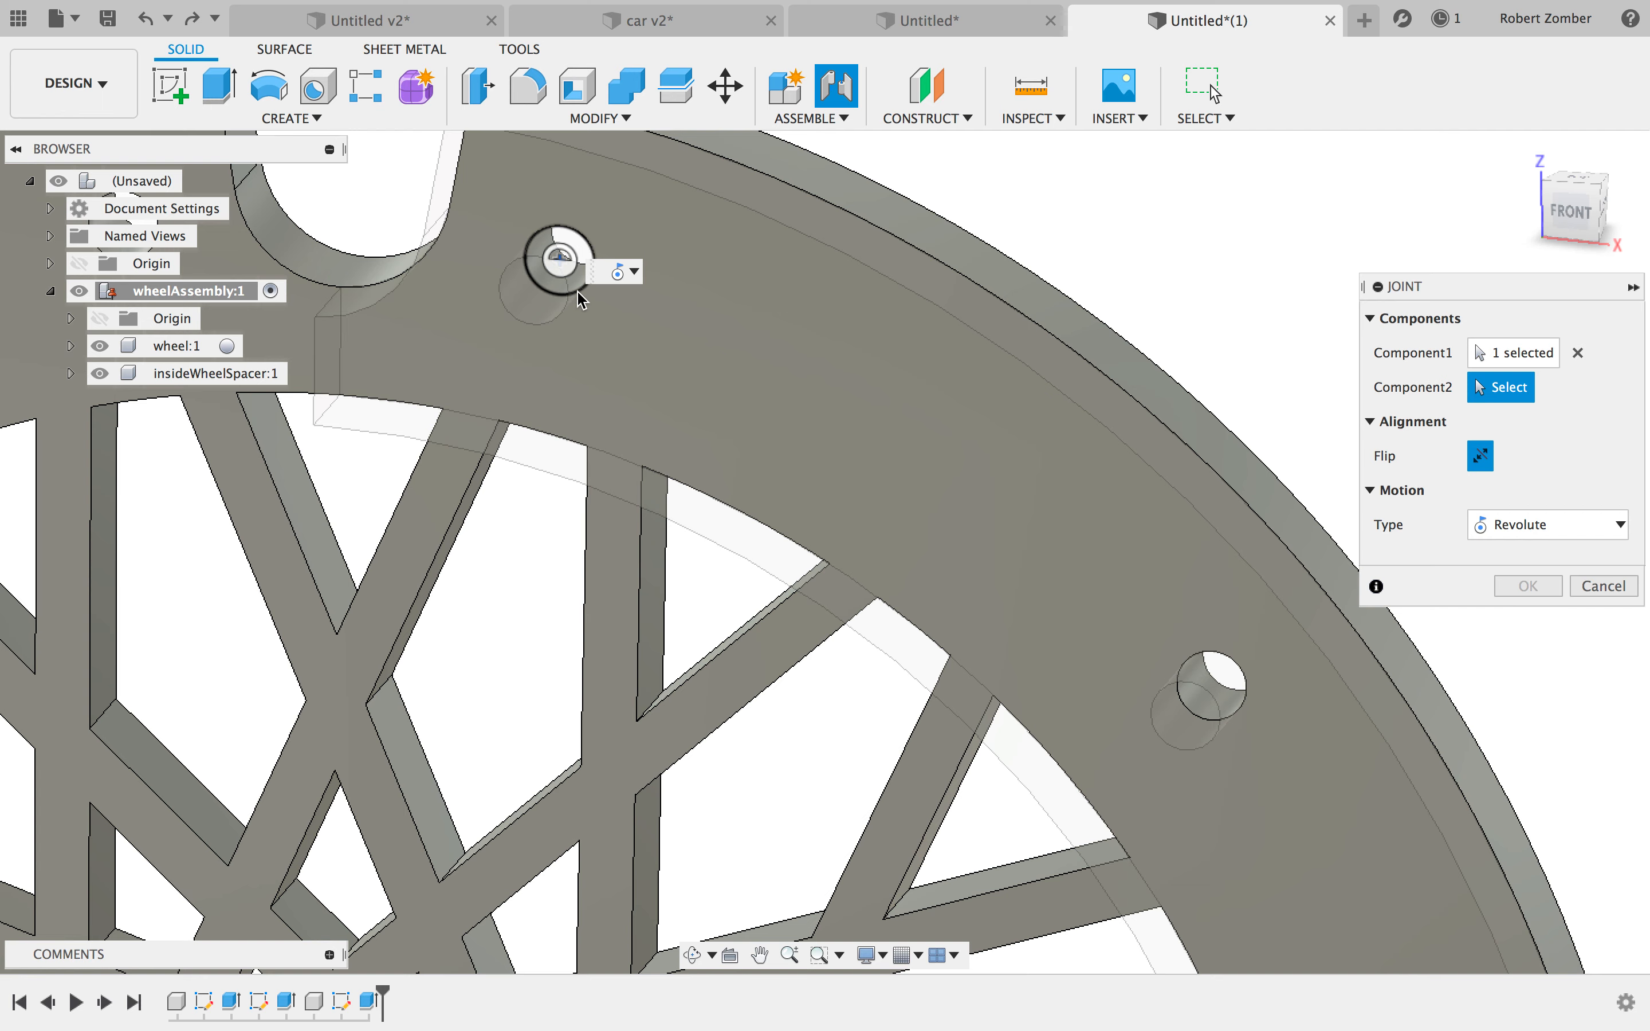
{"action": "left_click", "coordinate": [578, 298]}
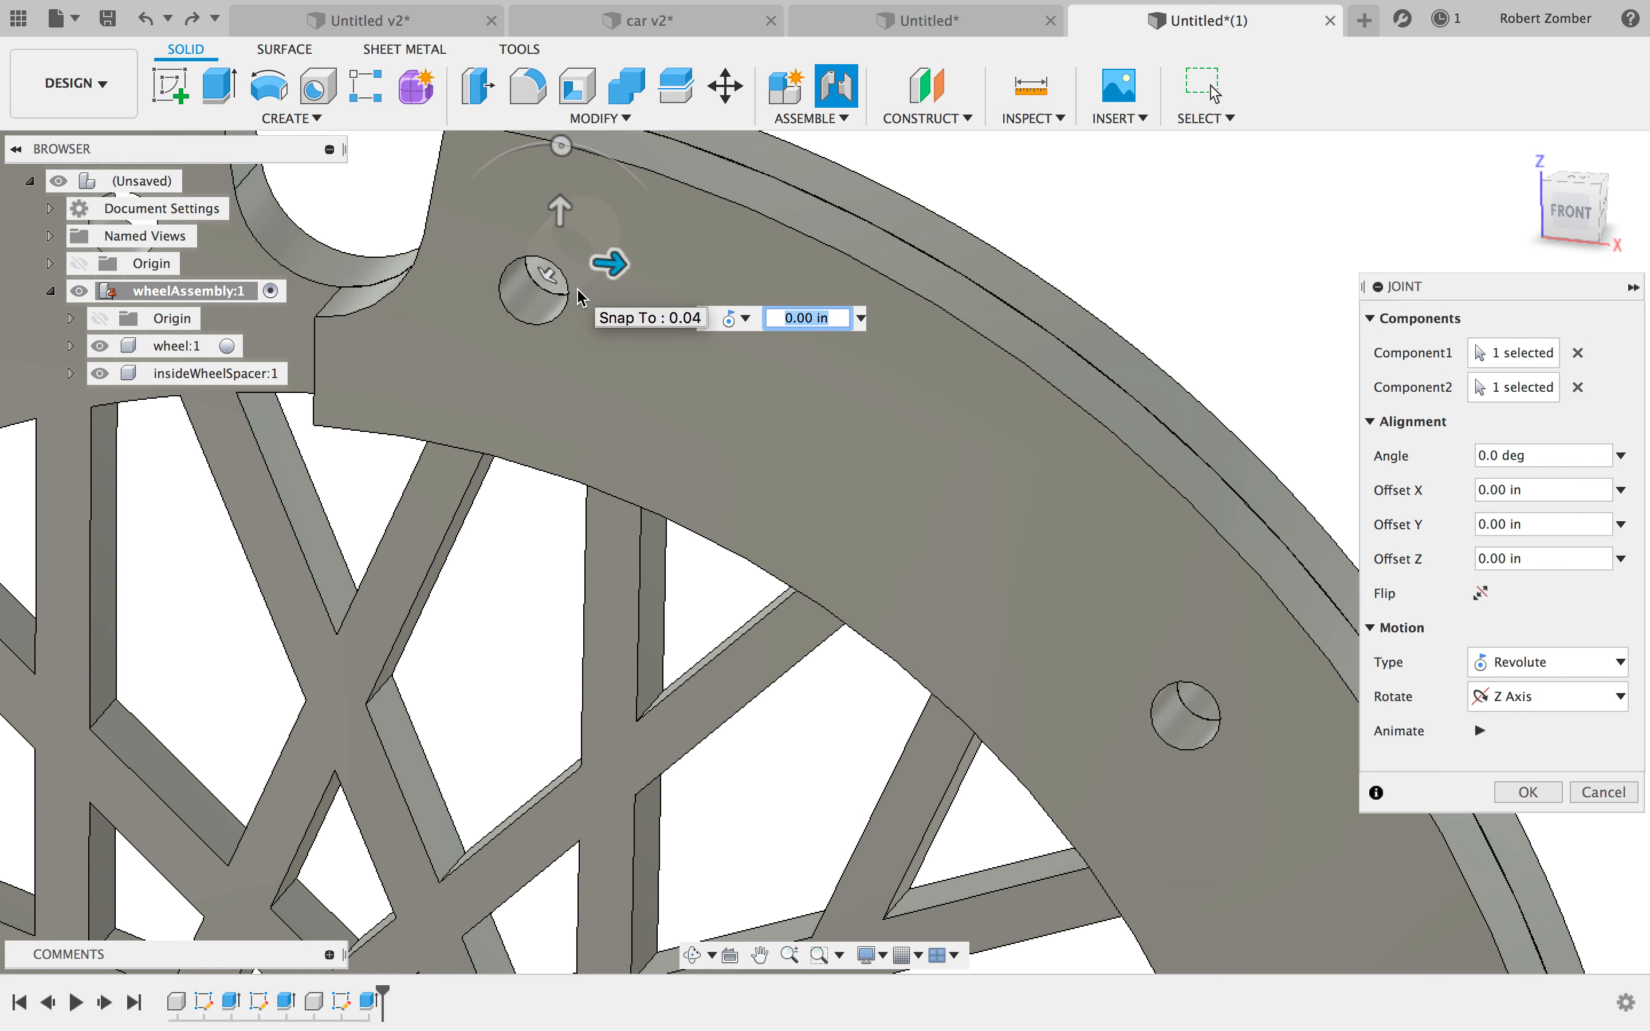
{"action": "left_click", "coordinate": [1600, 675]}
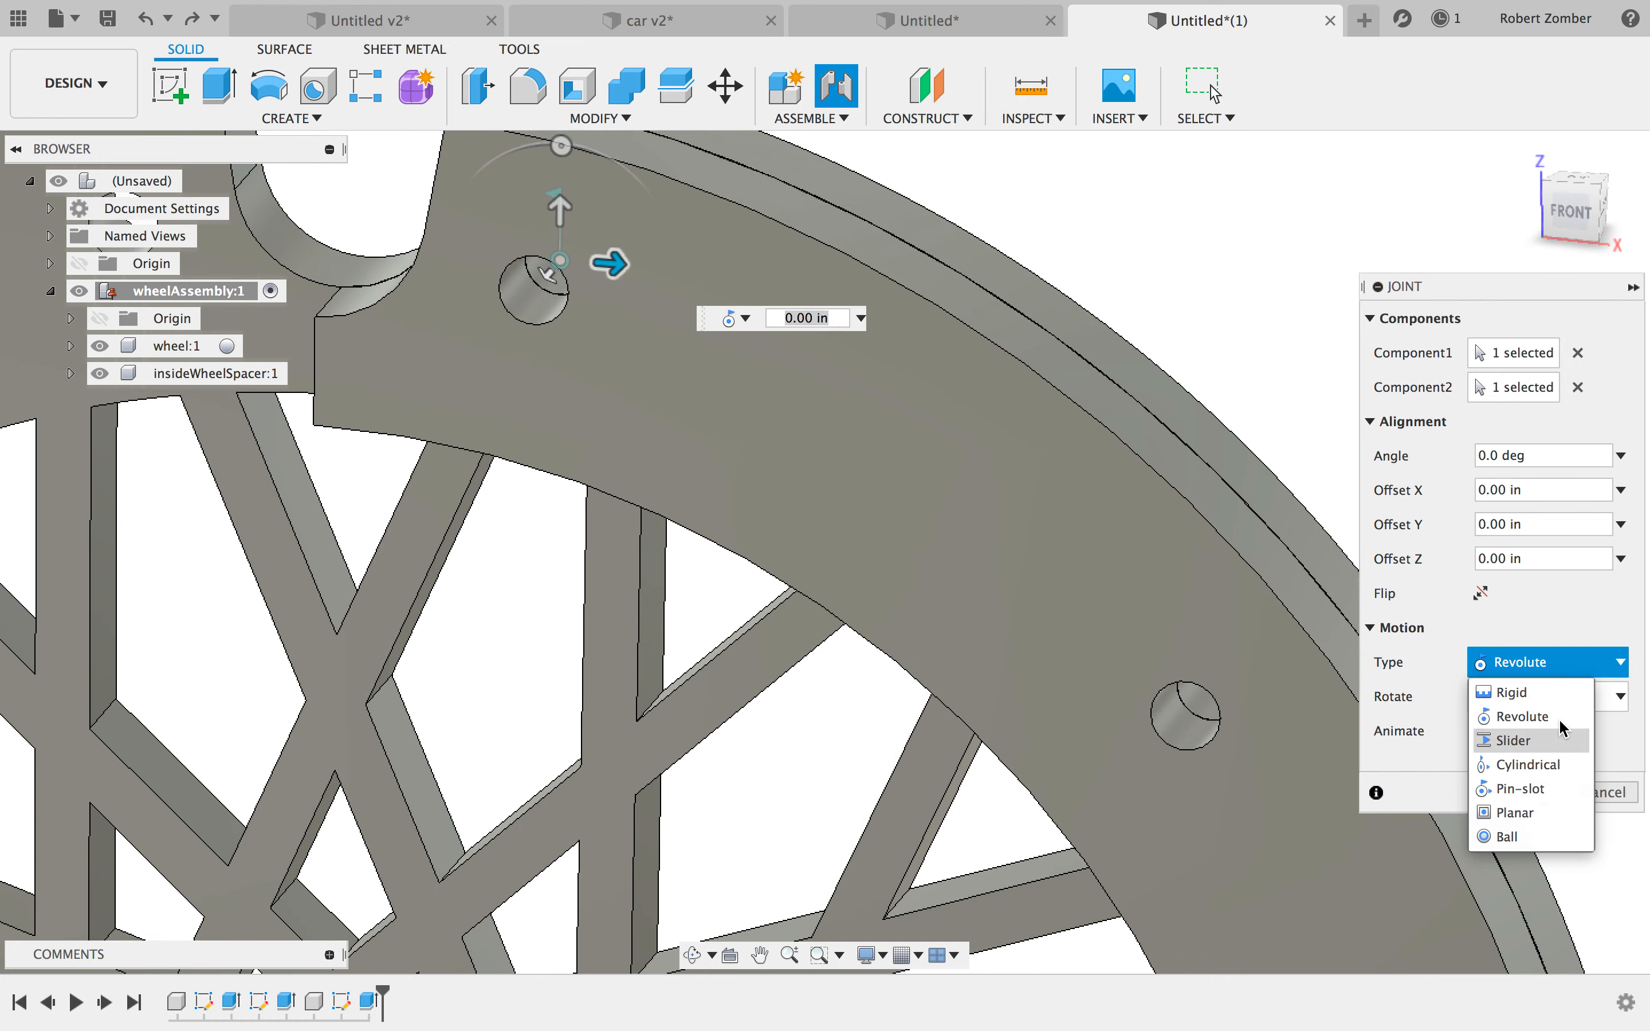
{"action": "left_click", "coordinate": [1562, 692]}
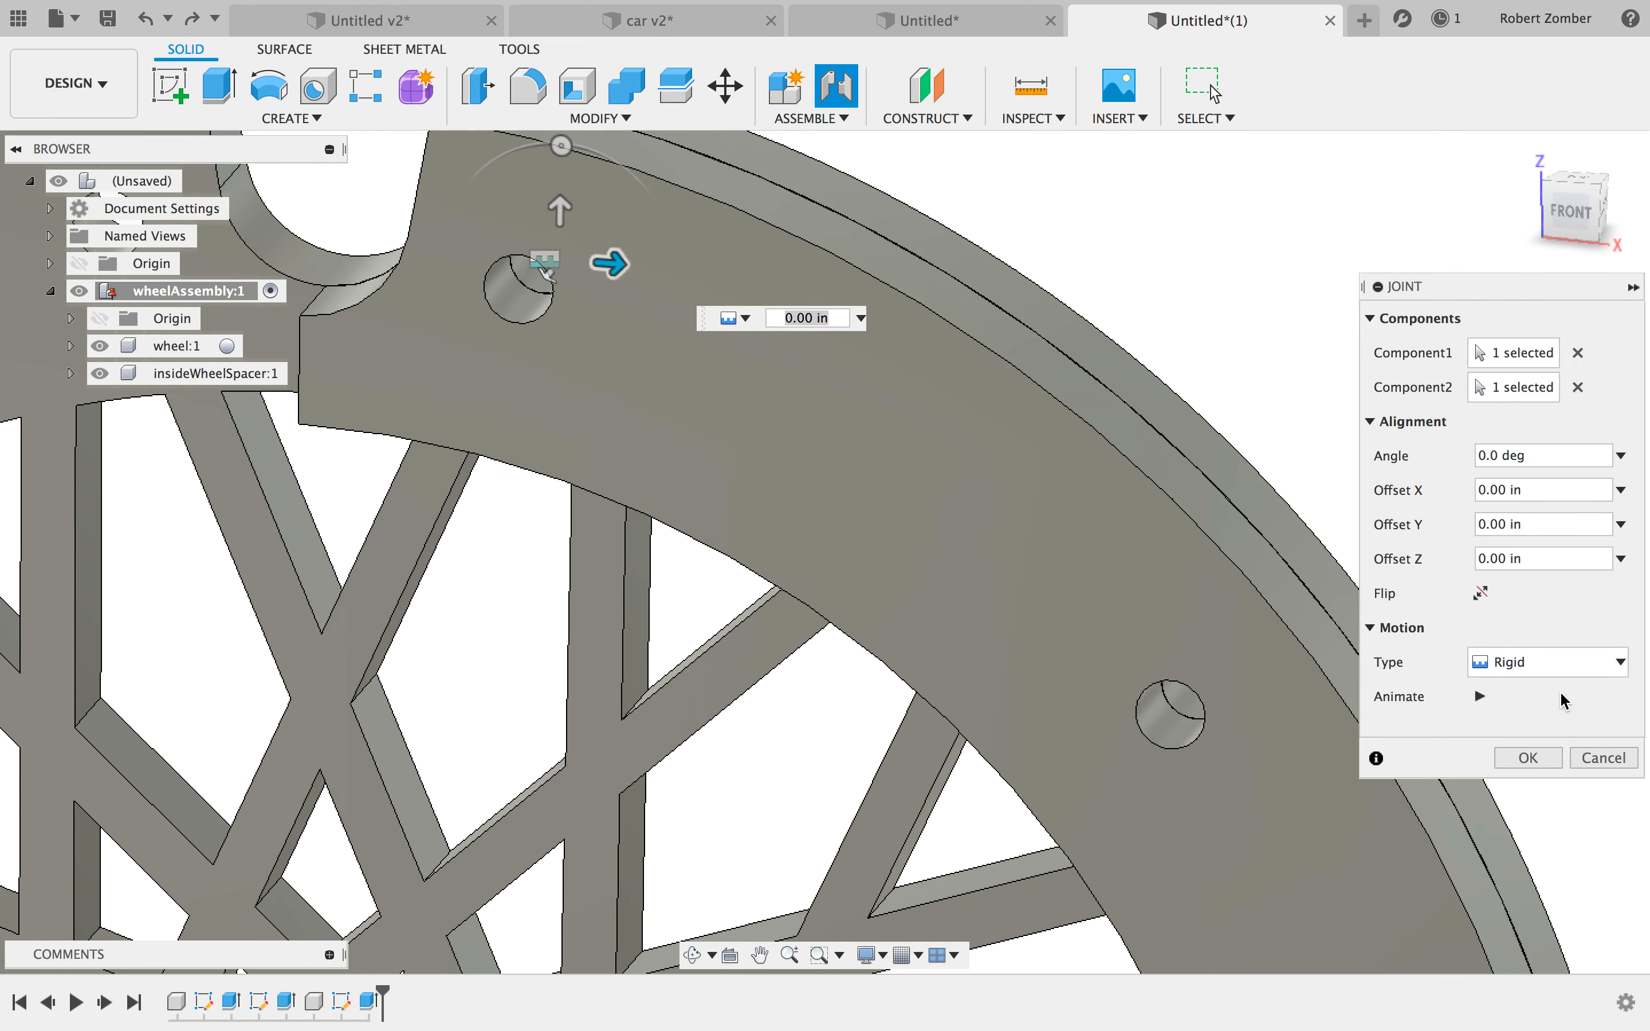
{"action": "key", "text": "Return"}
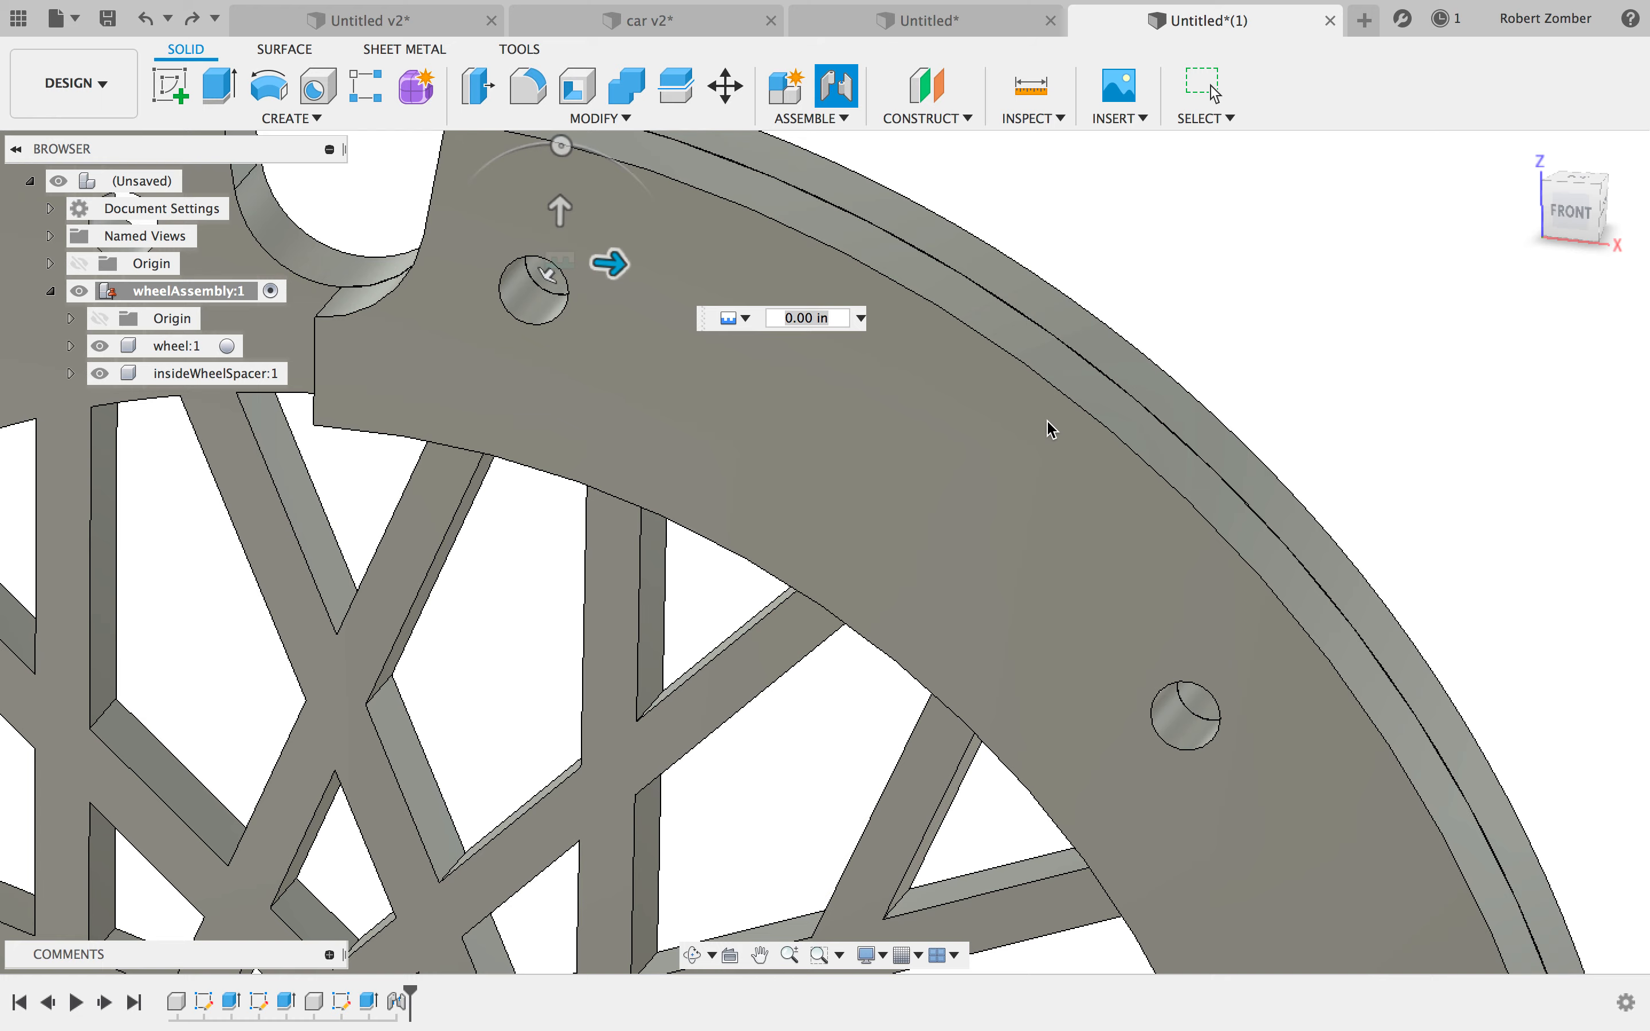
- Paste a copy of the inside wheel spacer into wheelAssembly and move it -3.10 in along X, clear of the wheel
{"action": "scroll", "coordinate": [1052, 429], "scroll_direction": "down", "scroll_amount": 5}
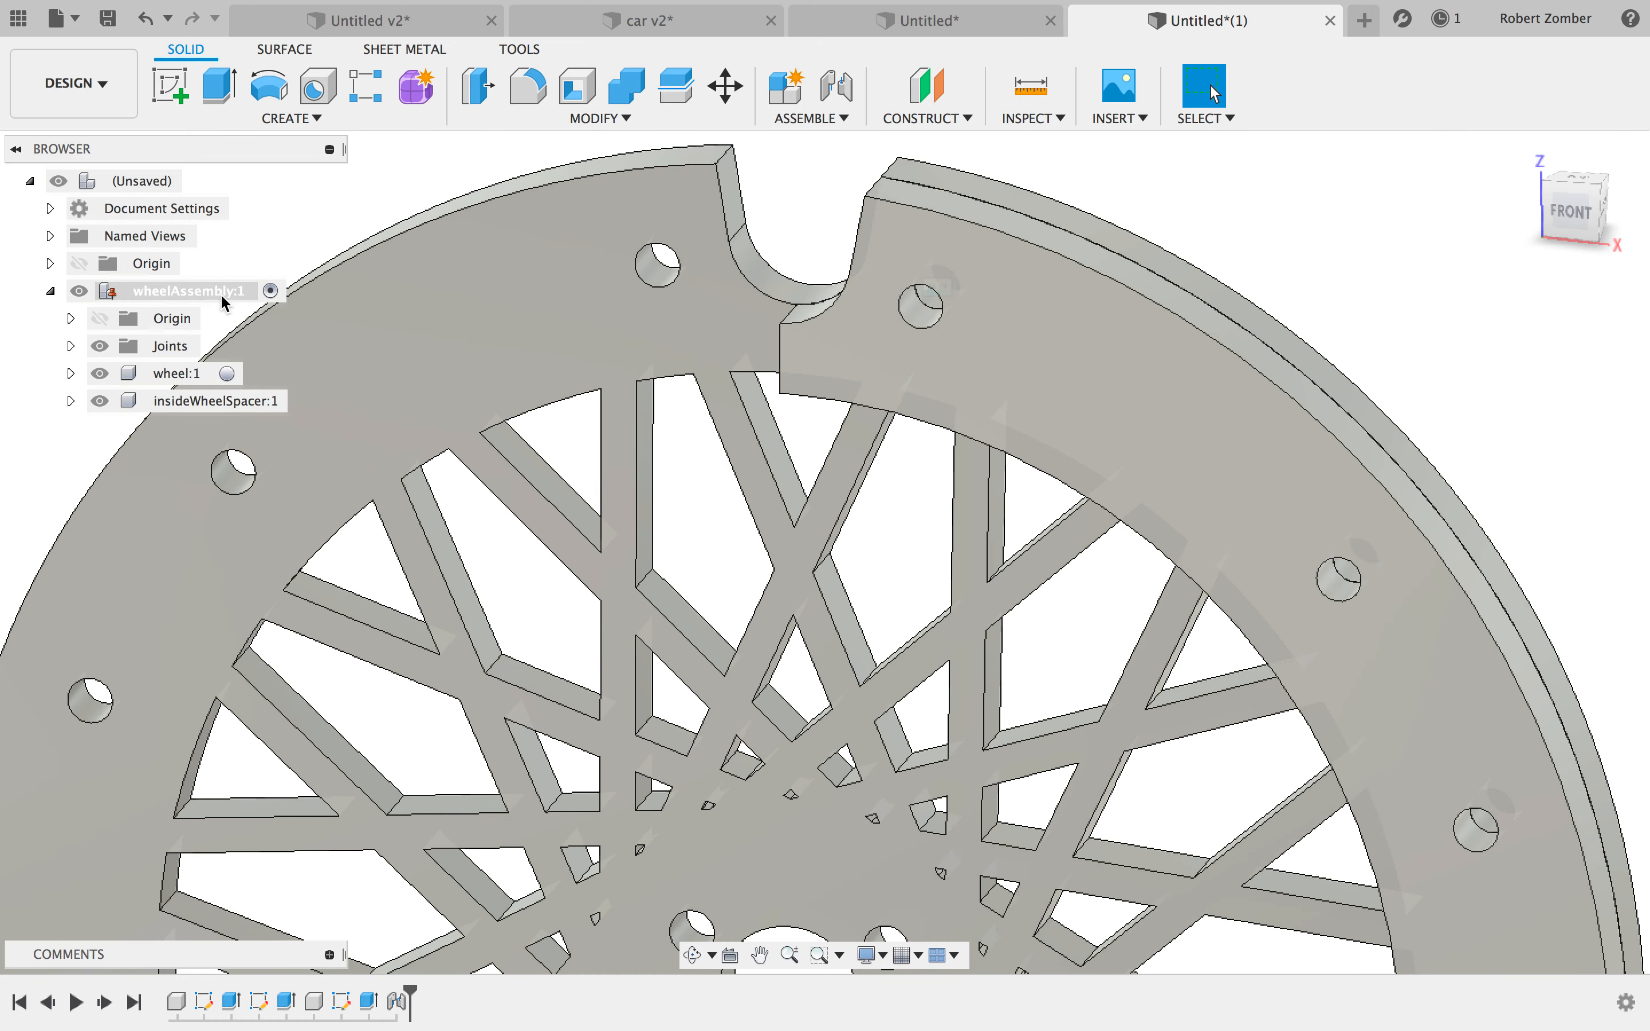
{"action": "left_click", "coordinate": [239, 295]}
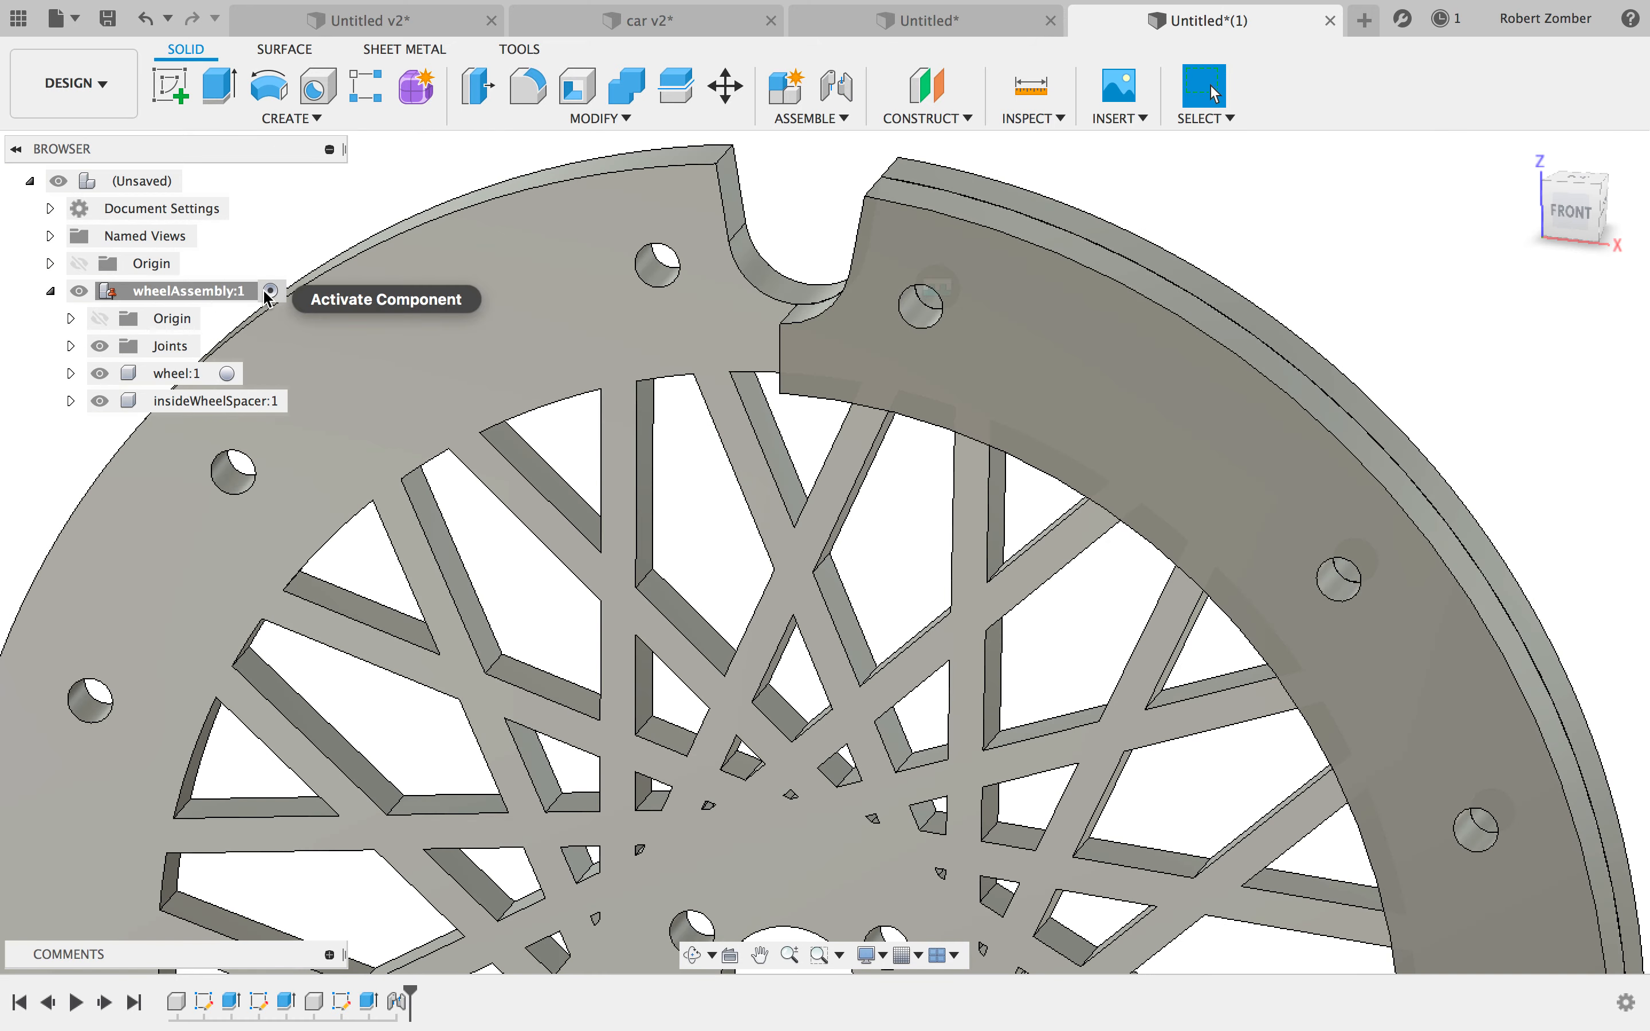
{"action": "left_click", "coordinate": [269, 293]}
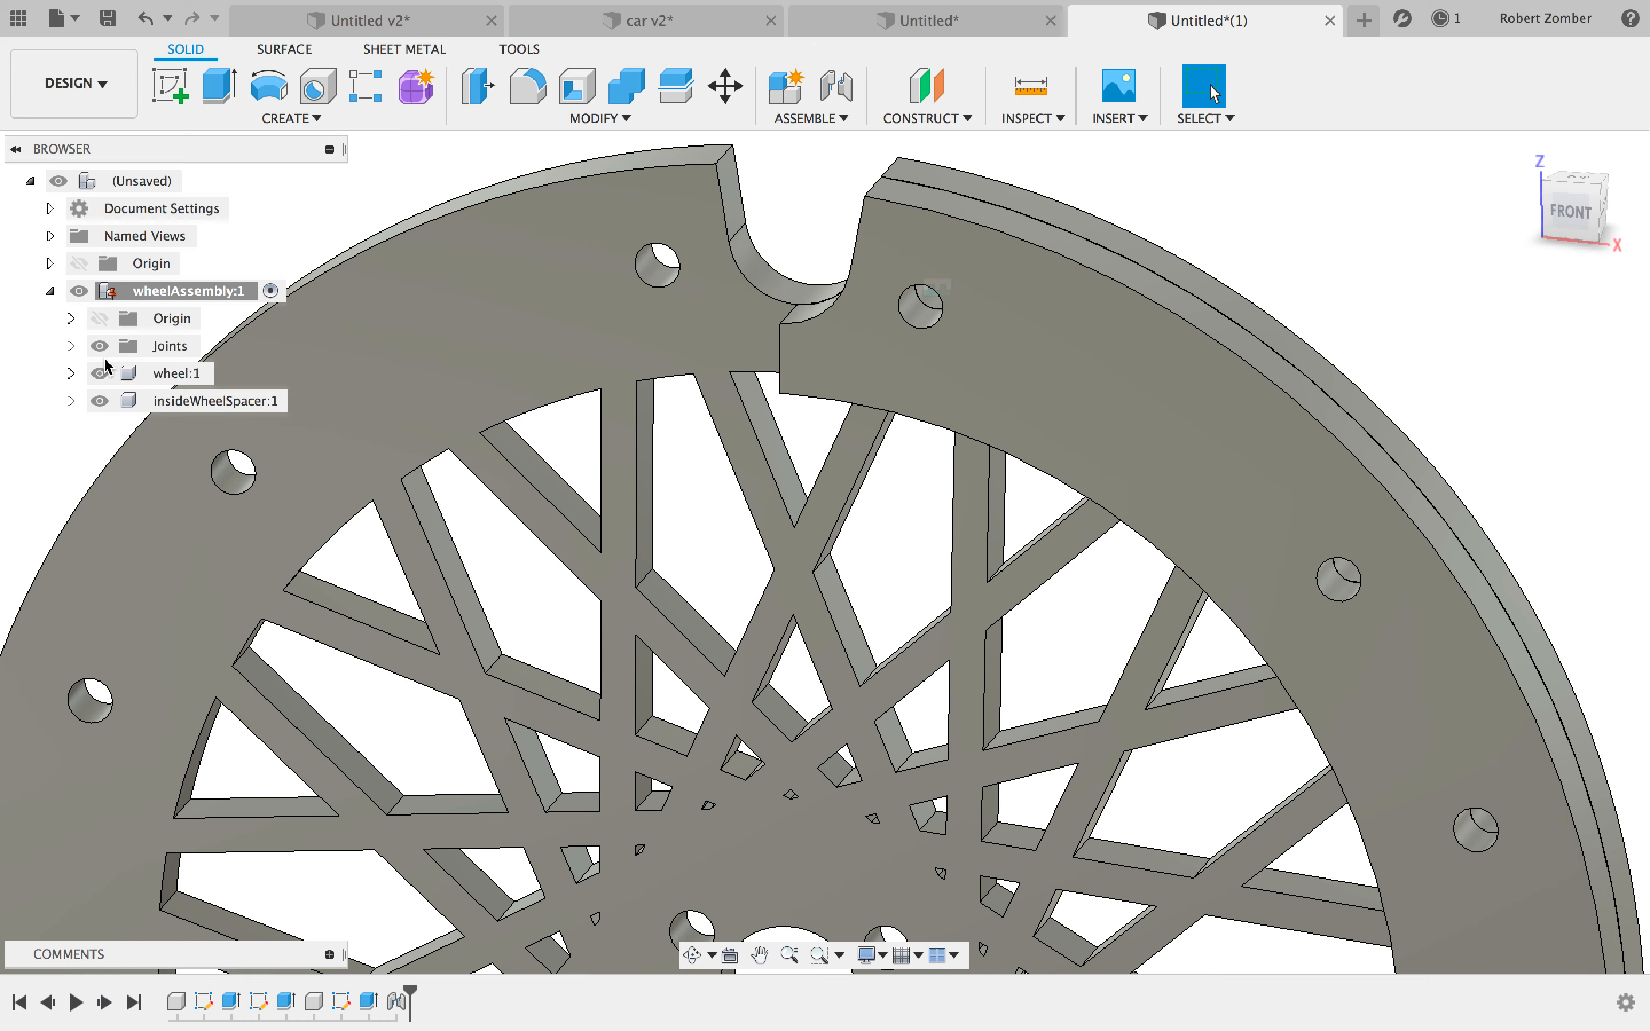
{"action": "scroll", "coordinate": [624, 394], "scroll_direction": "down", "scroll_amount": 2}
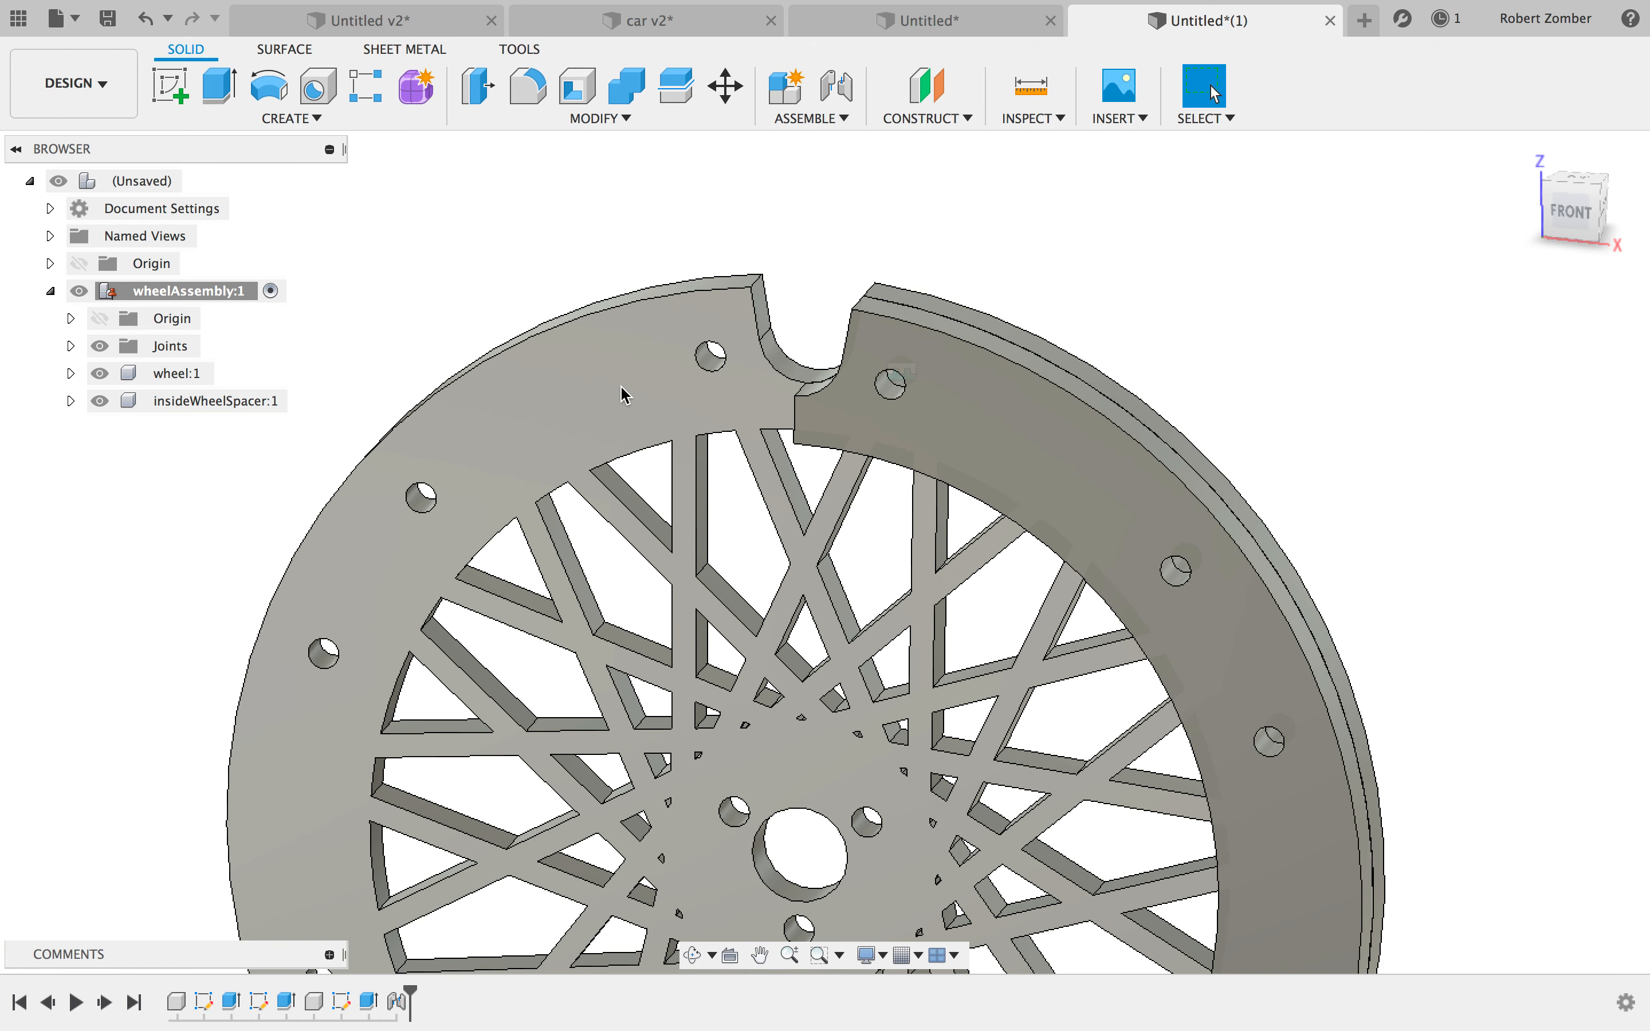
{"action": "left_click", "coordinate": [225, 401]}
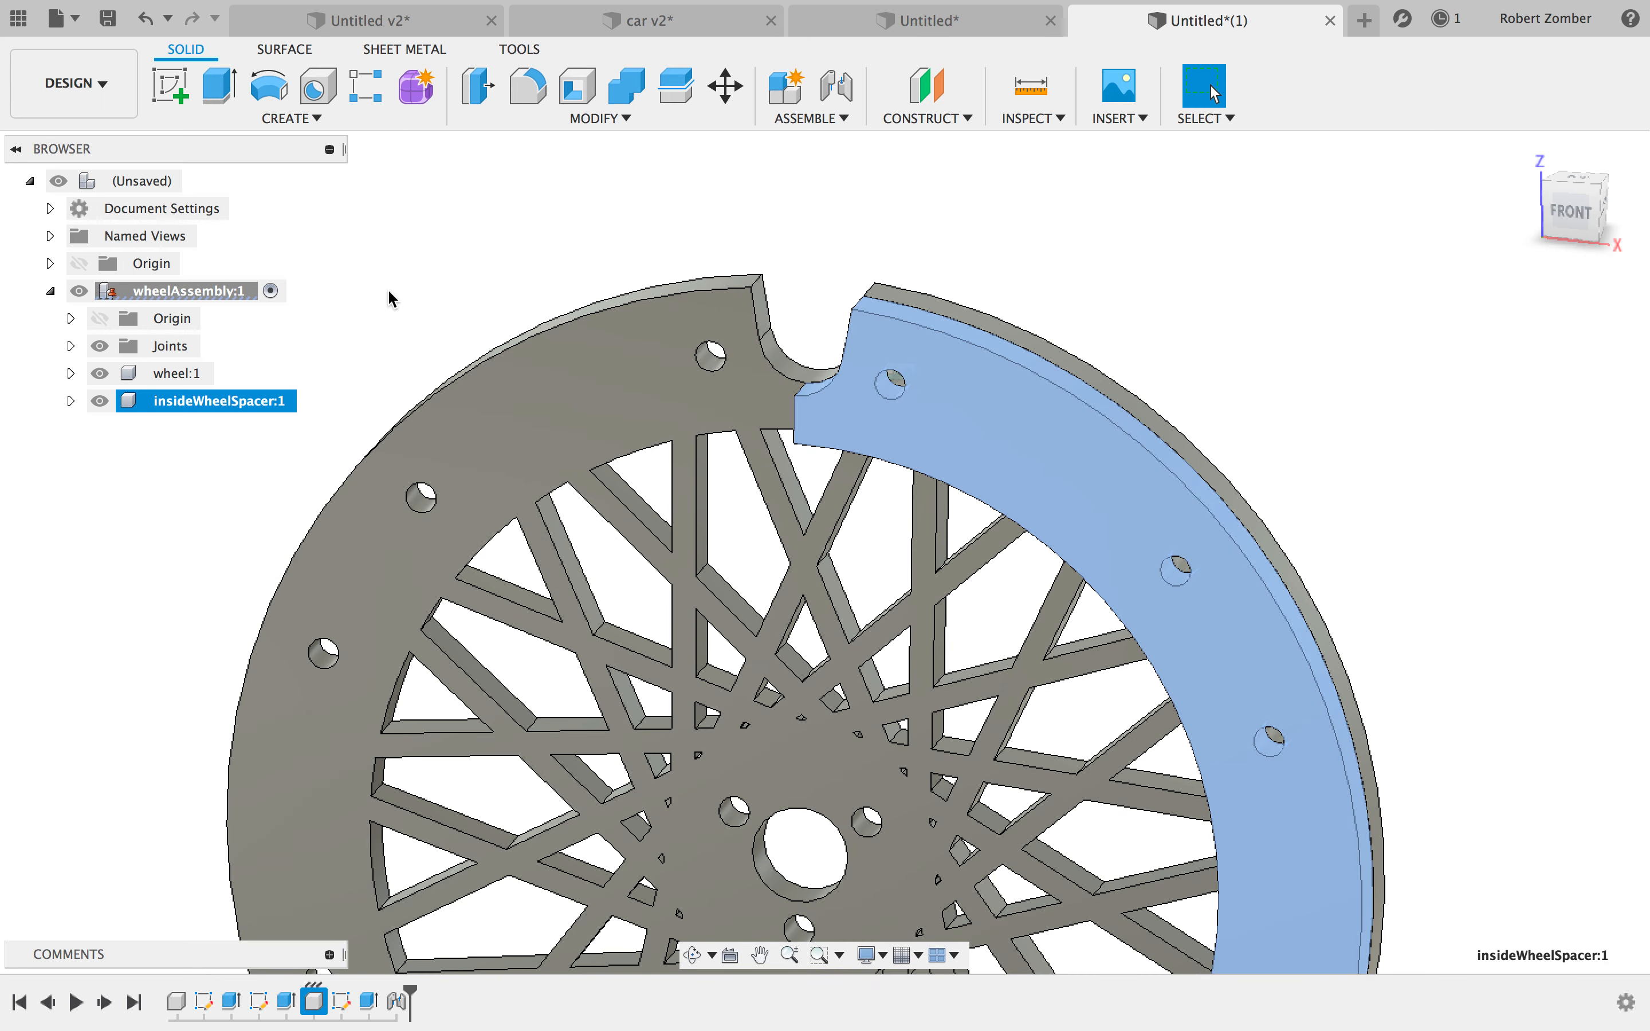
{"action": "key", "text": "ctrl+v"}
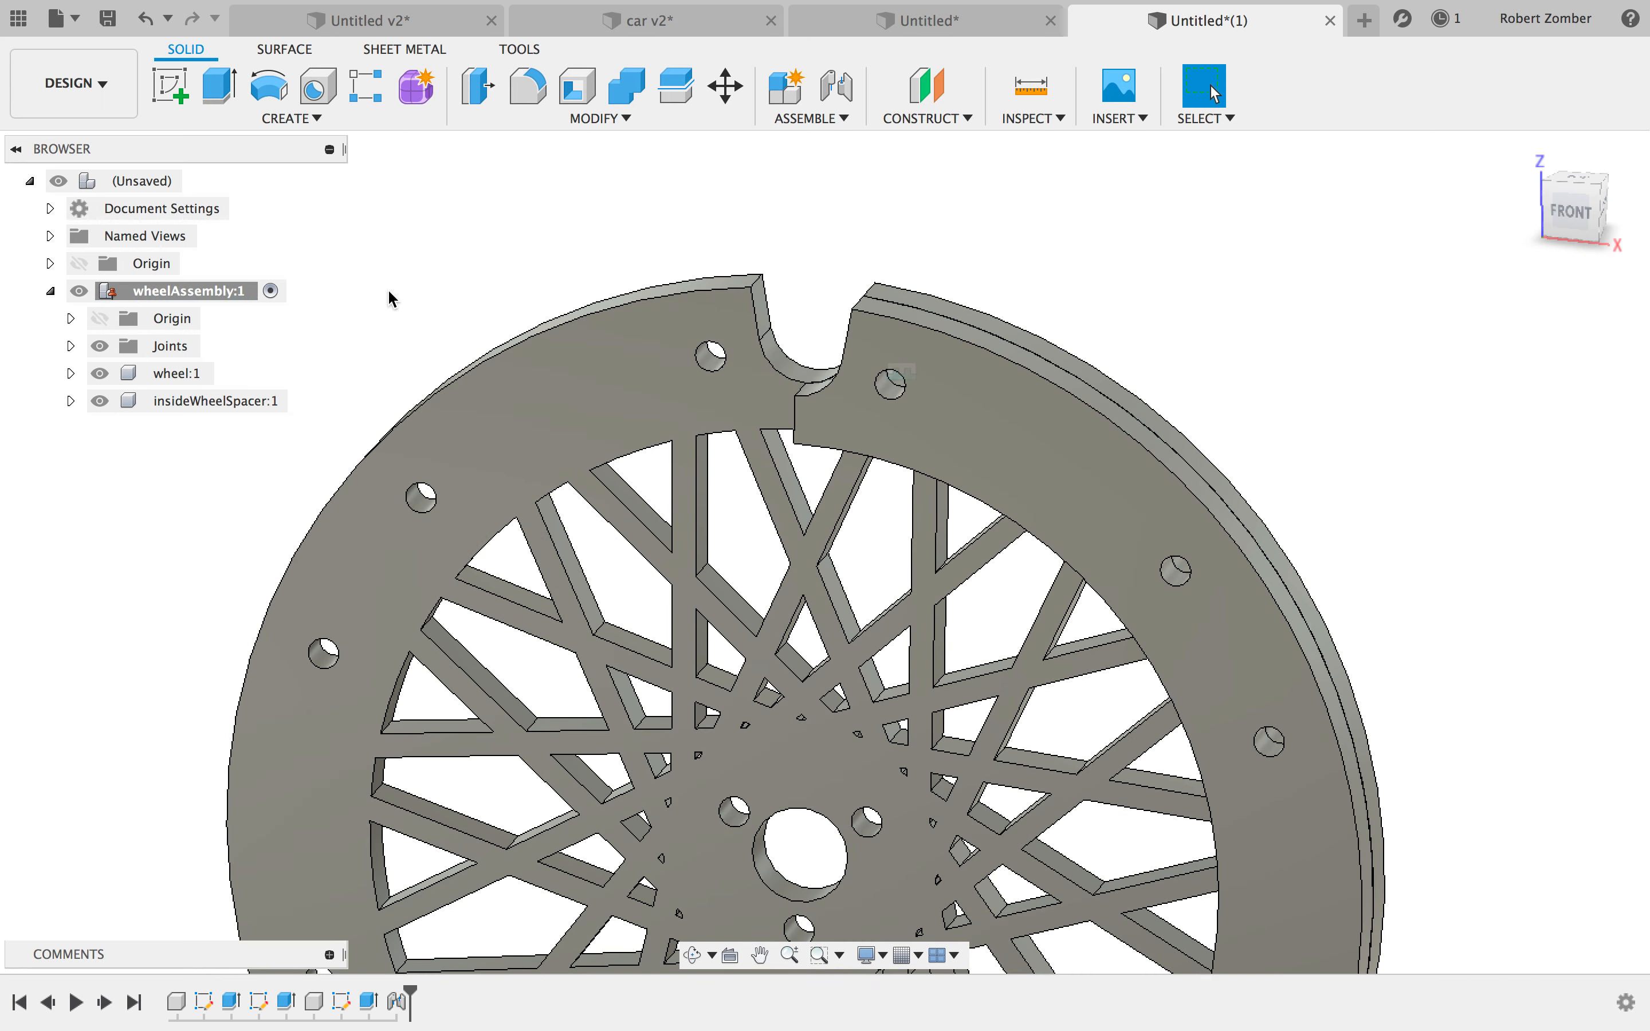
{"action": "scroll", "coordinate": [1051, 580], "scroll_direction": "down", "scroll_amount": 3}
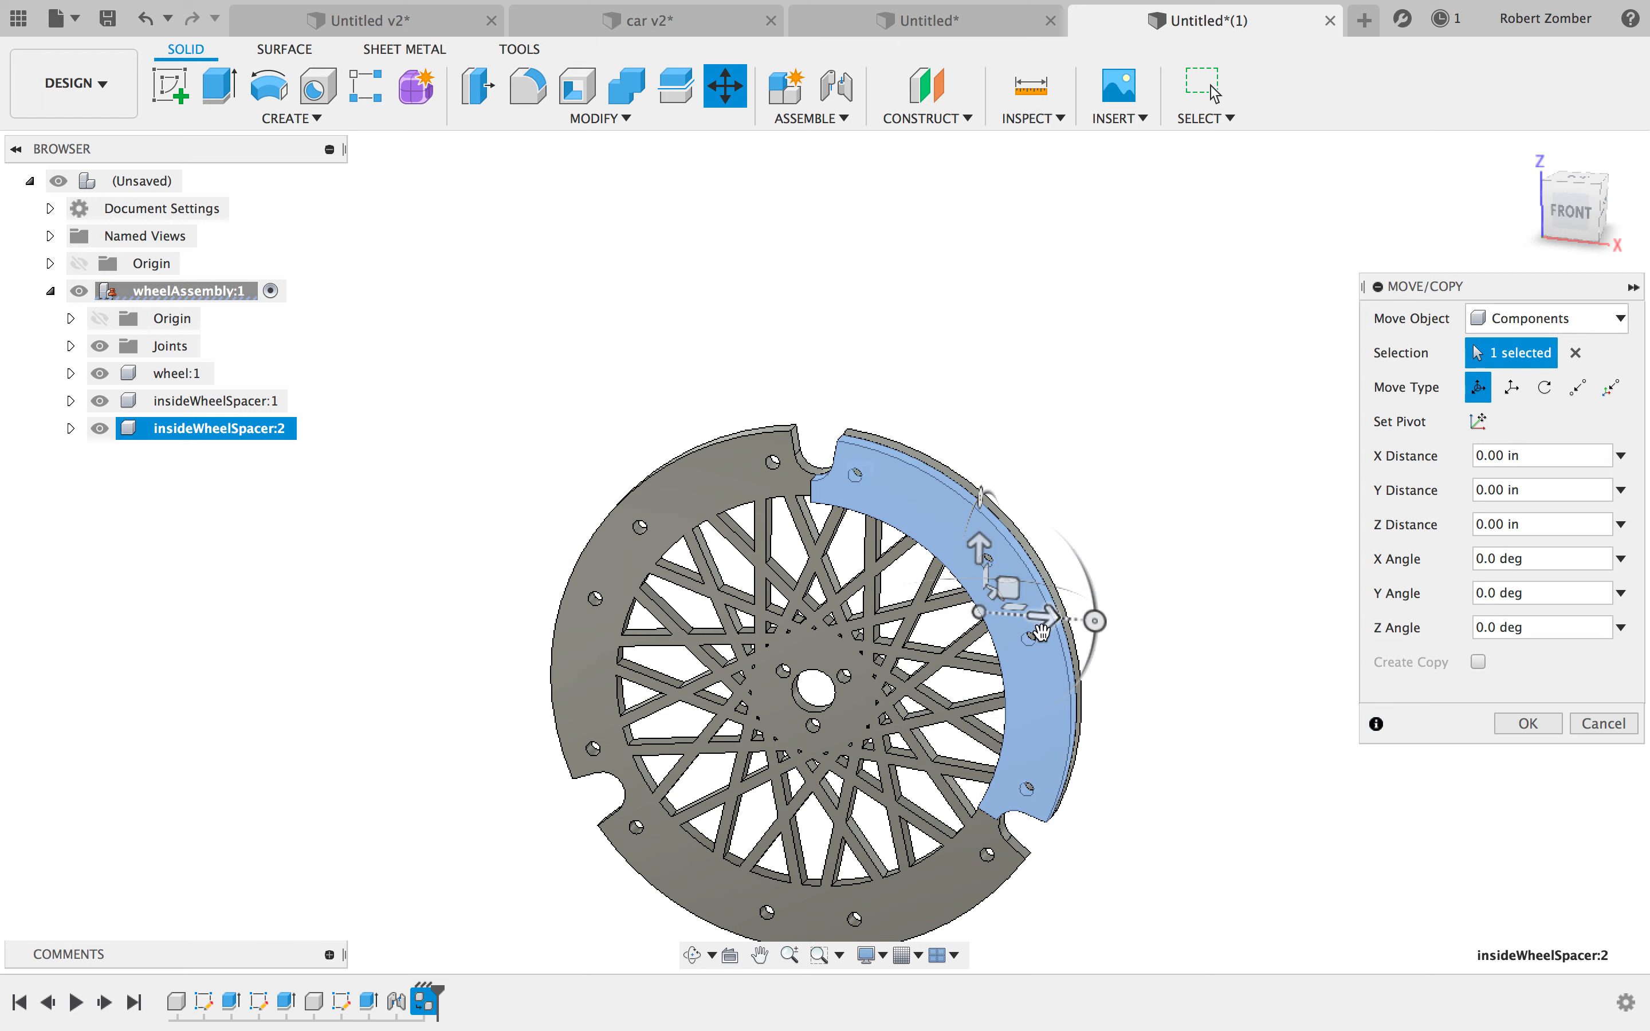
{"action": "left_click_drag", "start_coordinate": [1044, 617], "coordinate": [505, 523]}
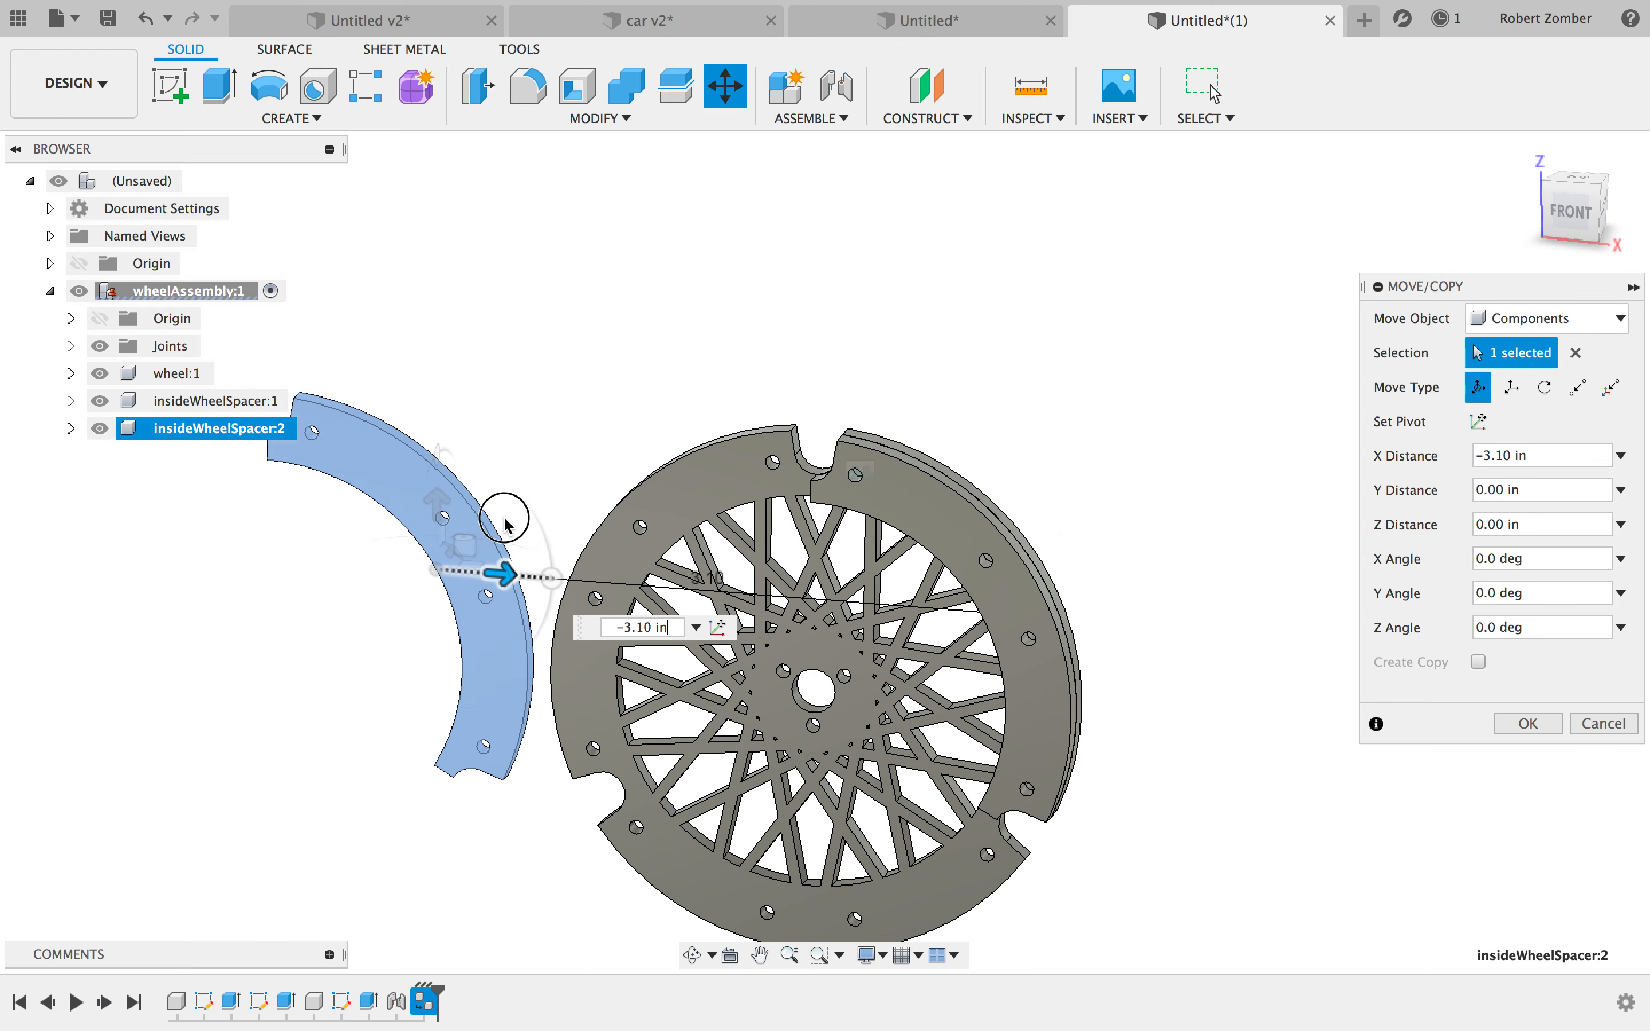
{"action": "key", "text": "Return"}
- Rigidly join the copy's lower end hole to the wheel hole just left of the upper notch, rotating it onto the upper-left rim segment
{"action": "scroll", "coordinate": [505, 526], "scroll_direction": "up", "scroll_amount": 4}
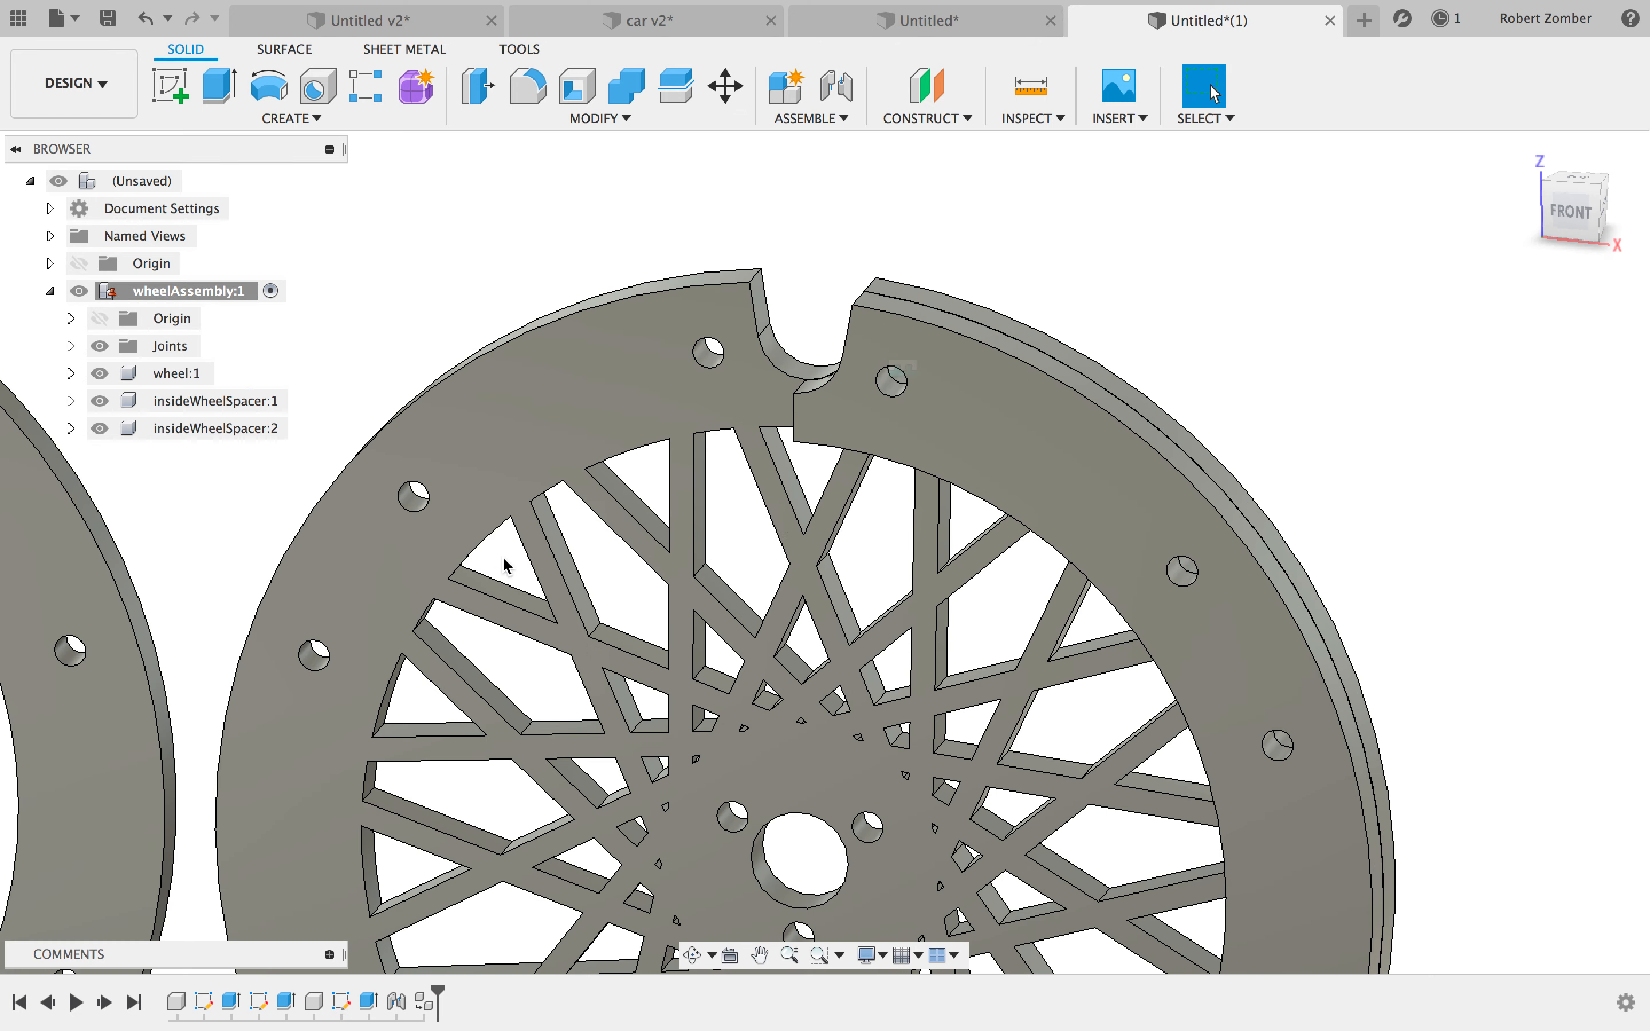
{"action": "key", "text": "j"}
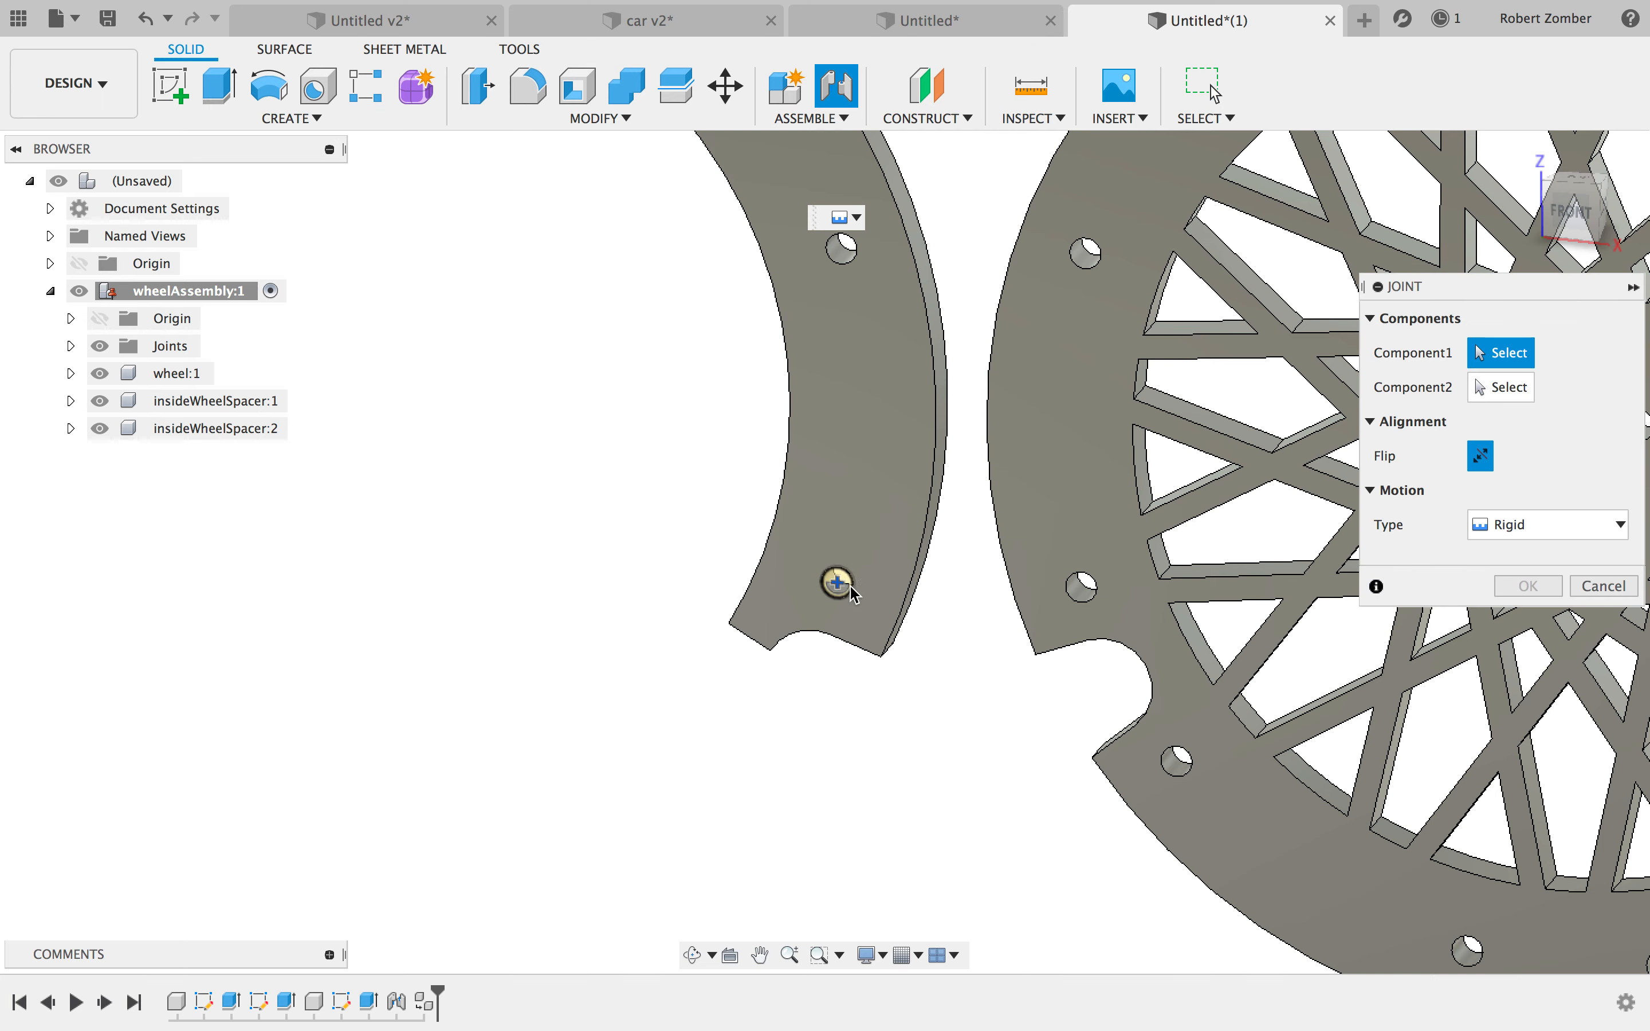
{"action": "scroll", "coordinate": [838, 597], "scroll_direction": "up", "scroll_amount": 3}
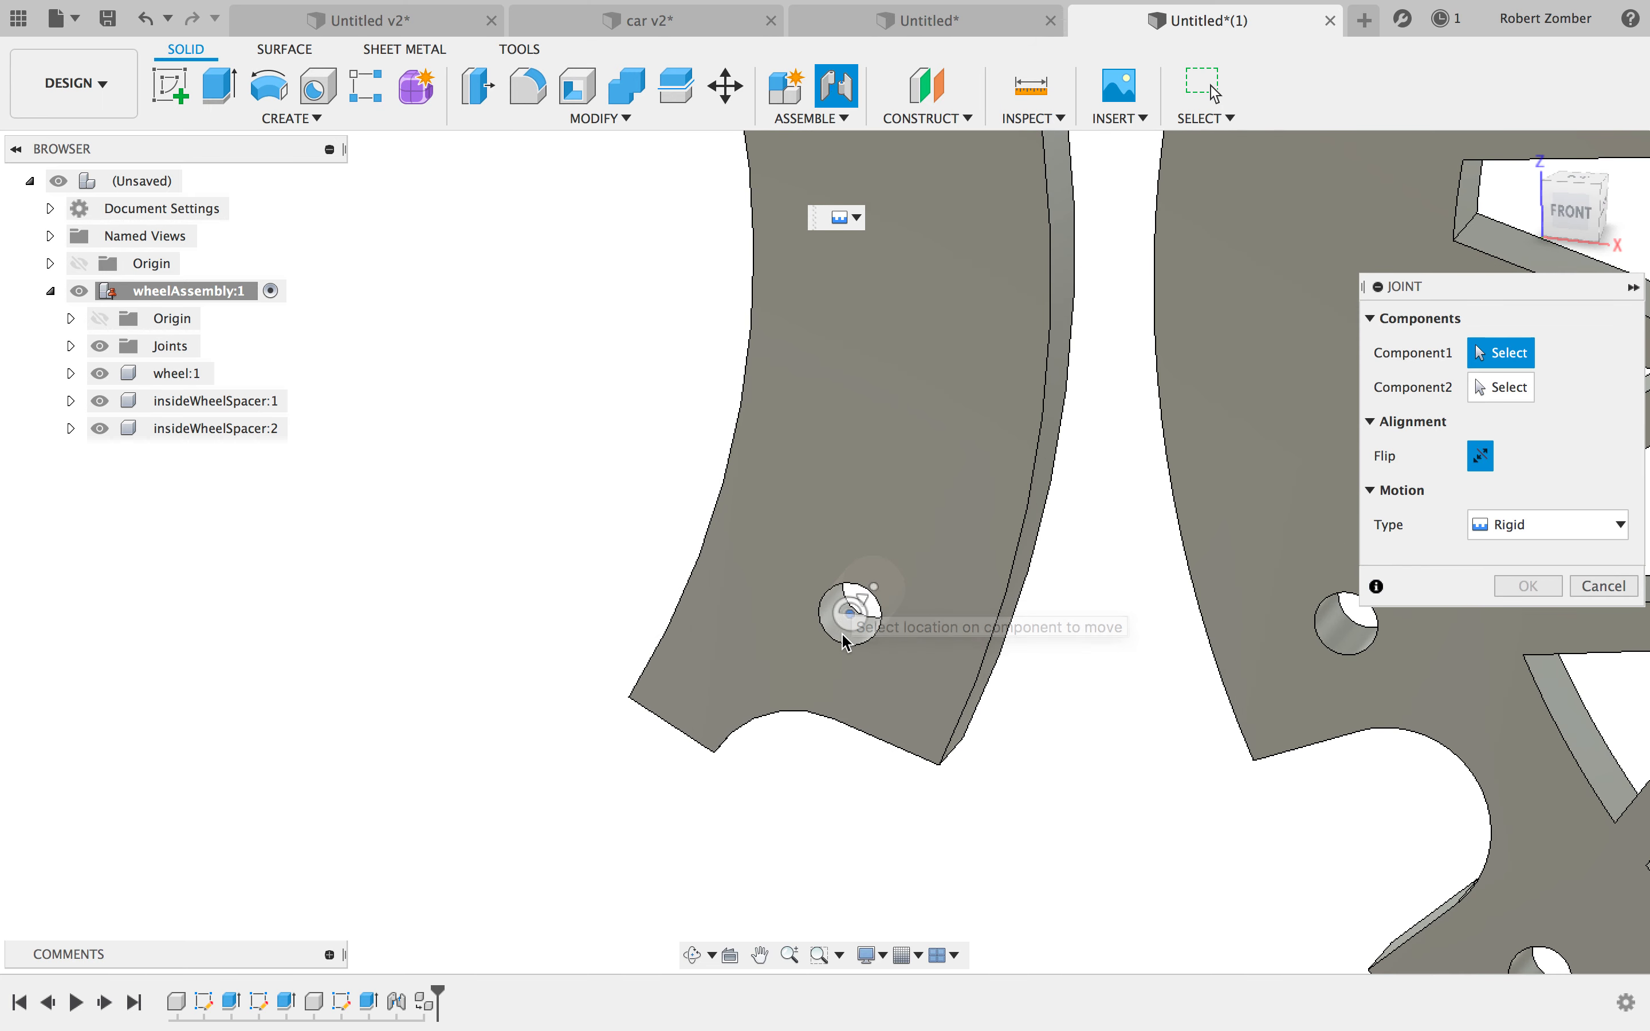
{"action": "left_click", "coordinate": [874, 592]}
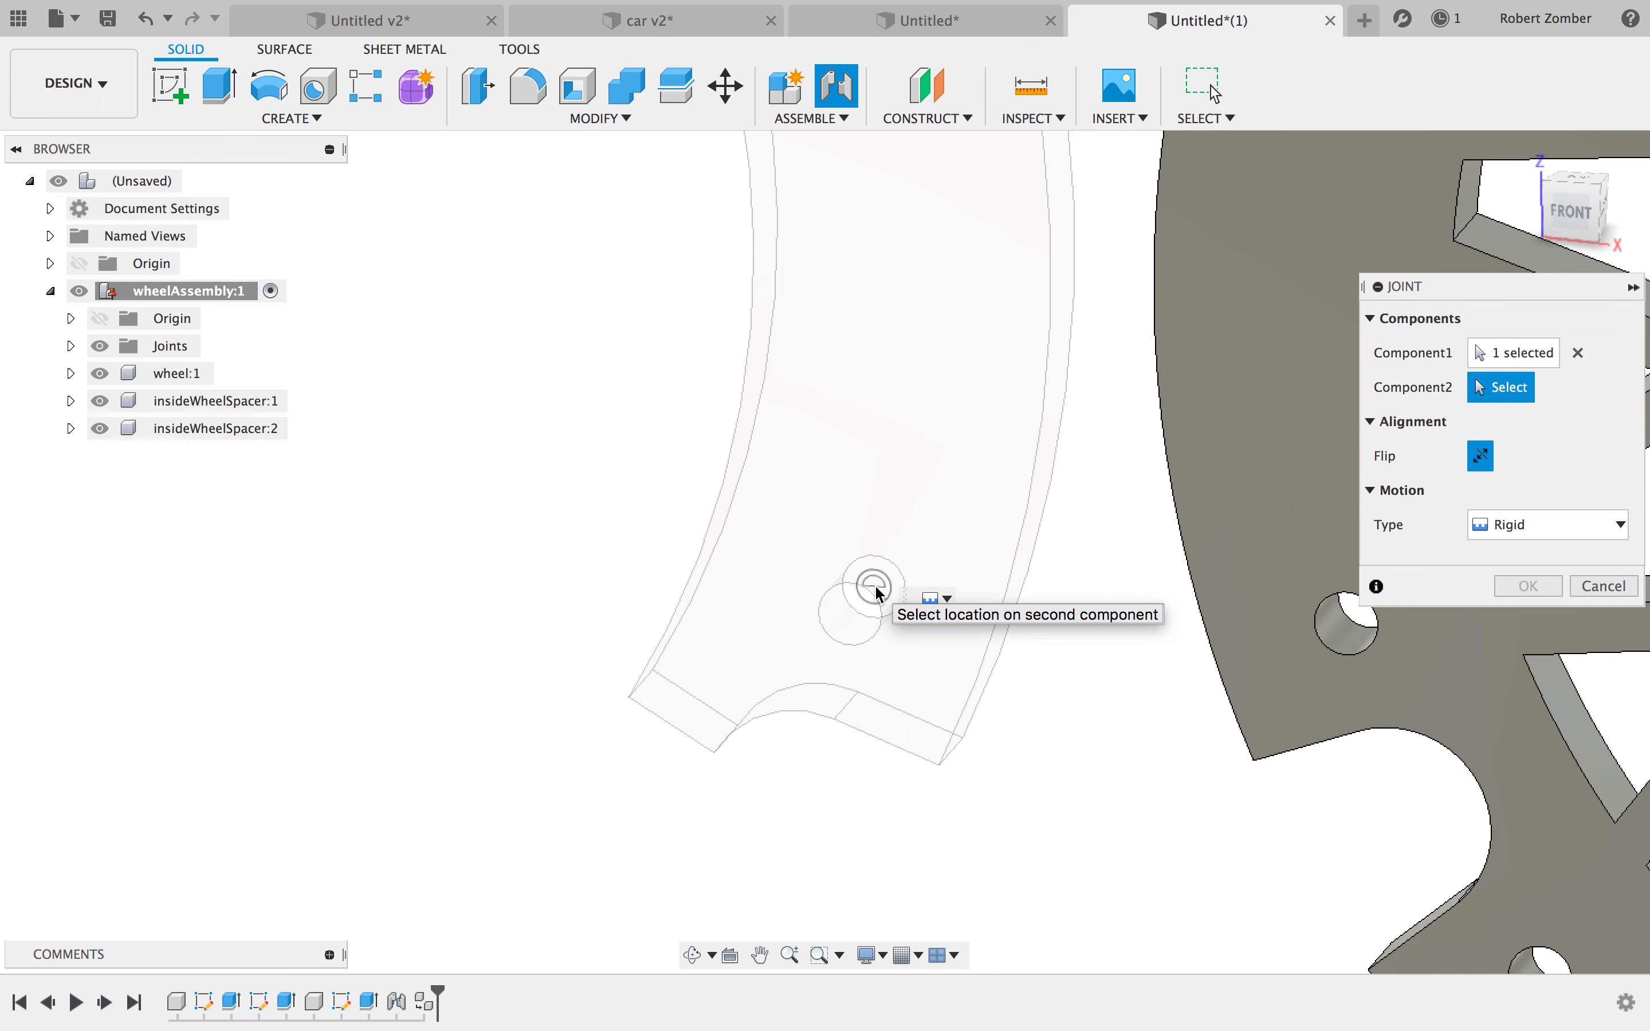
{"action": "scroll", "coordinate": [873, 590], "scroll_direction": "down", "scroll_amount": 5}
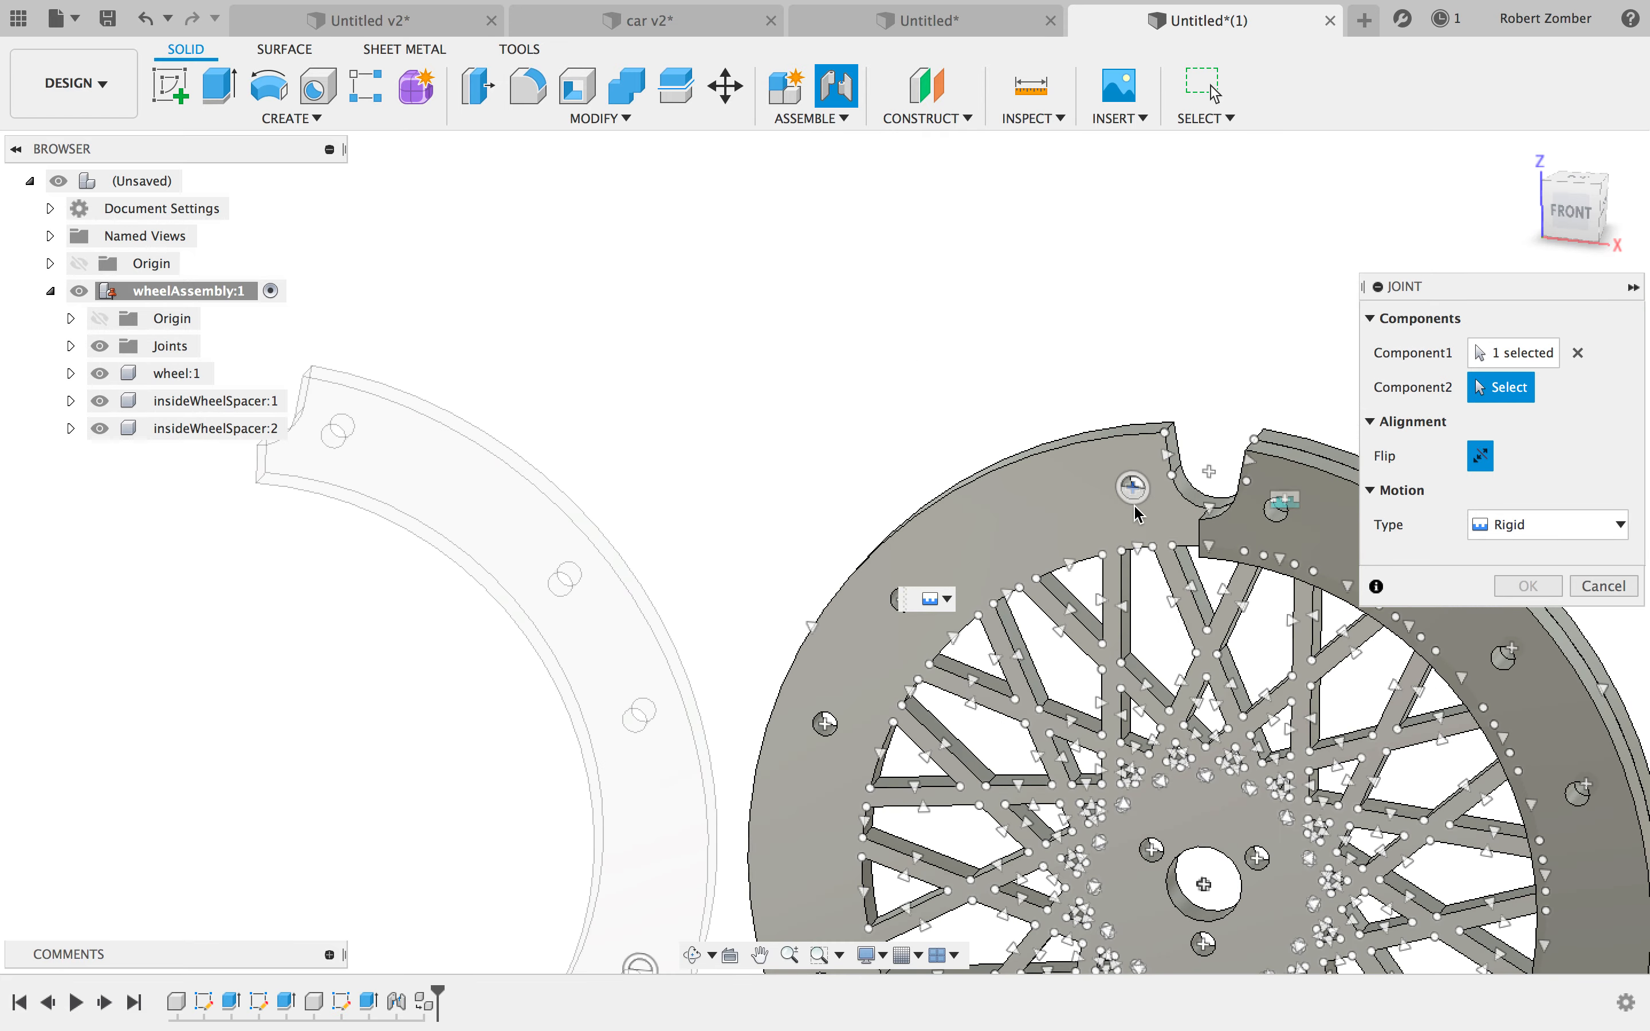
{"action": "left_click", "coordinate": [1134, 490]}
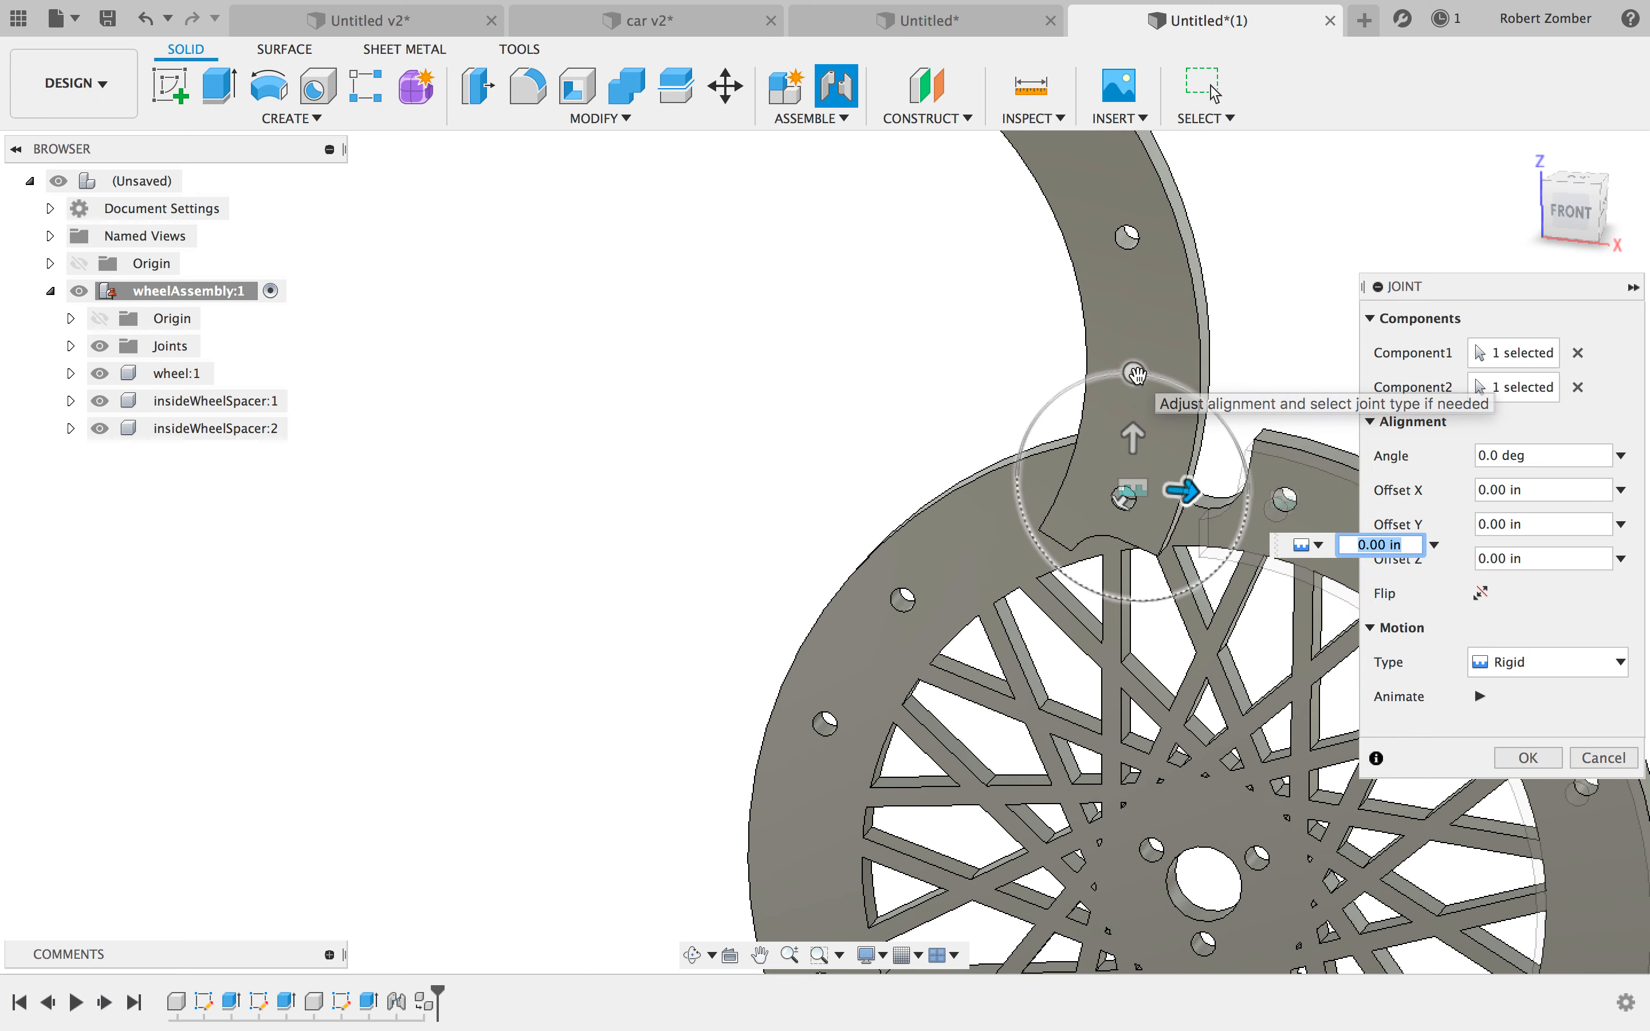
{"action": "left_click_drag", "start_coordinate": [1134, 373], "coordinate": [1044, 527]}
{"action": "key", "text": "Return"}
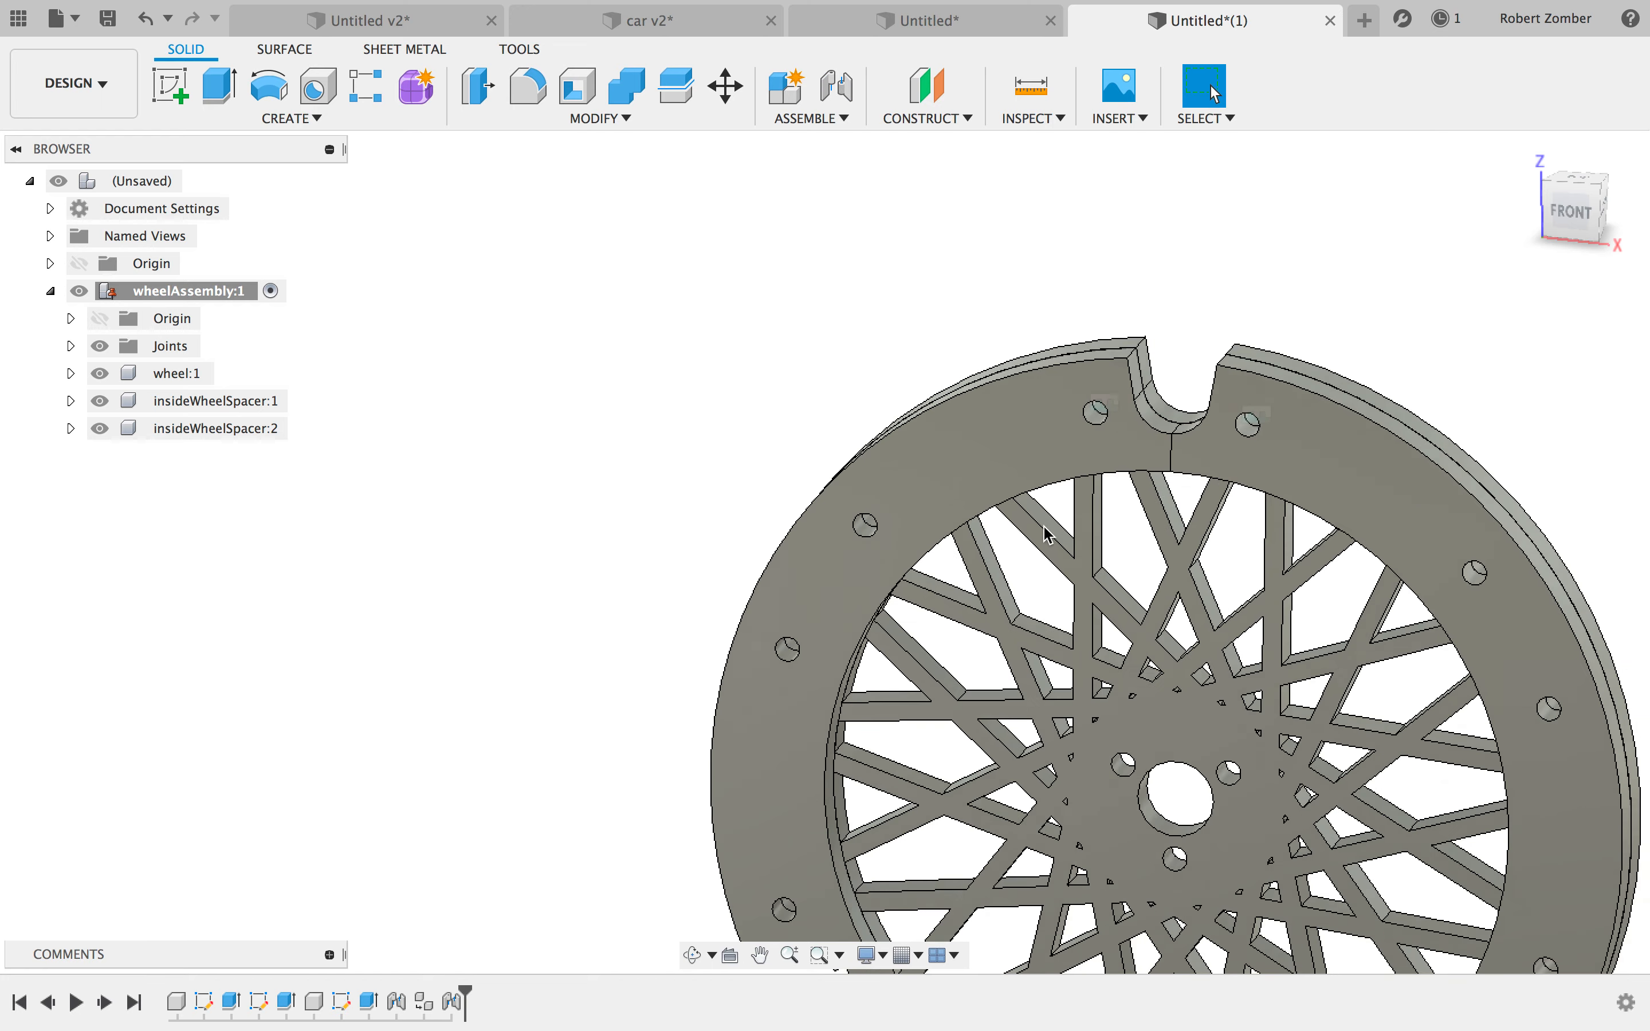
- Paste a third inside wheel spacer and move it along positive X, away from the spacer it overlaps
{"action": "key", "text": "ctrl+v"}
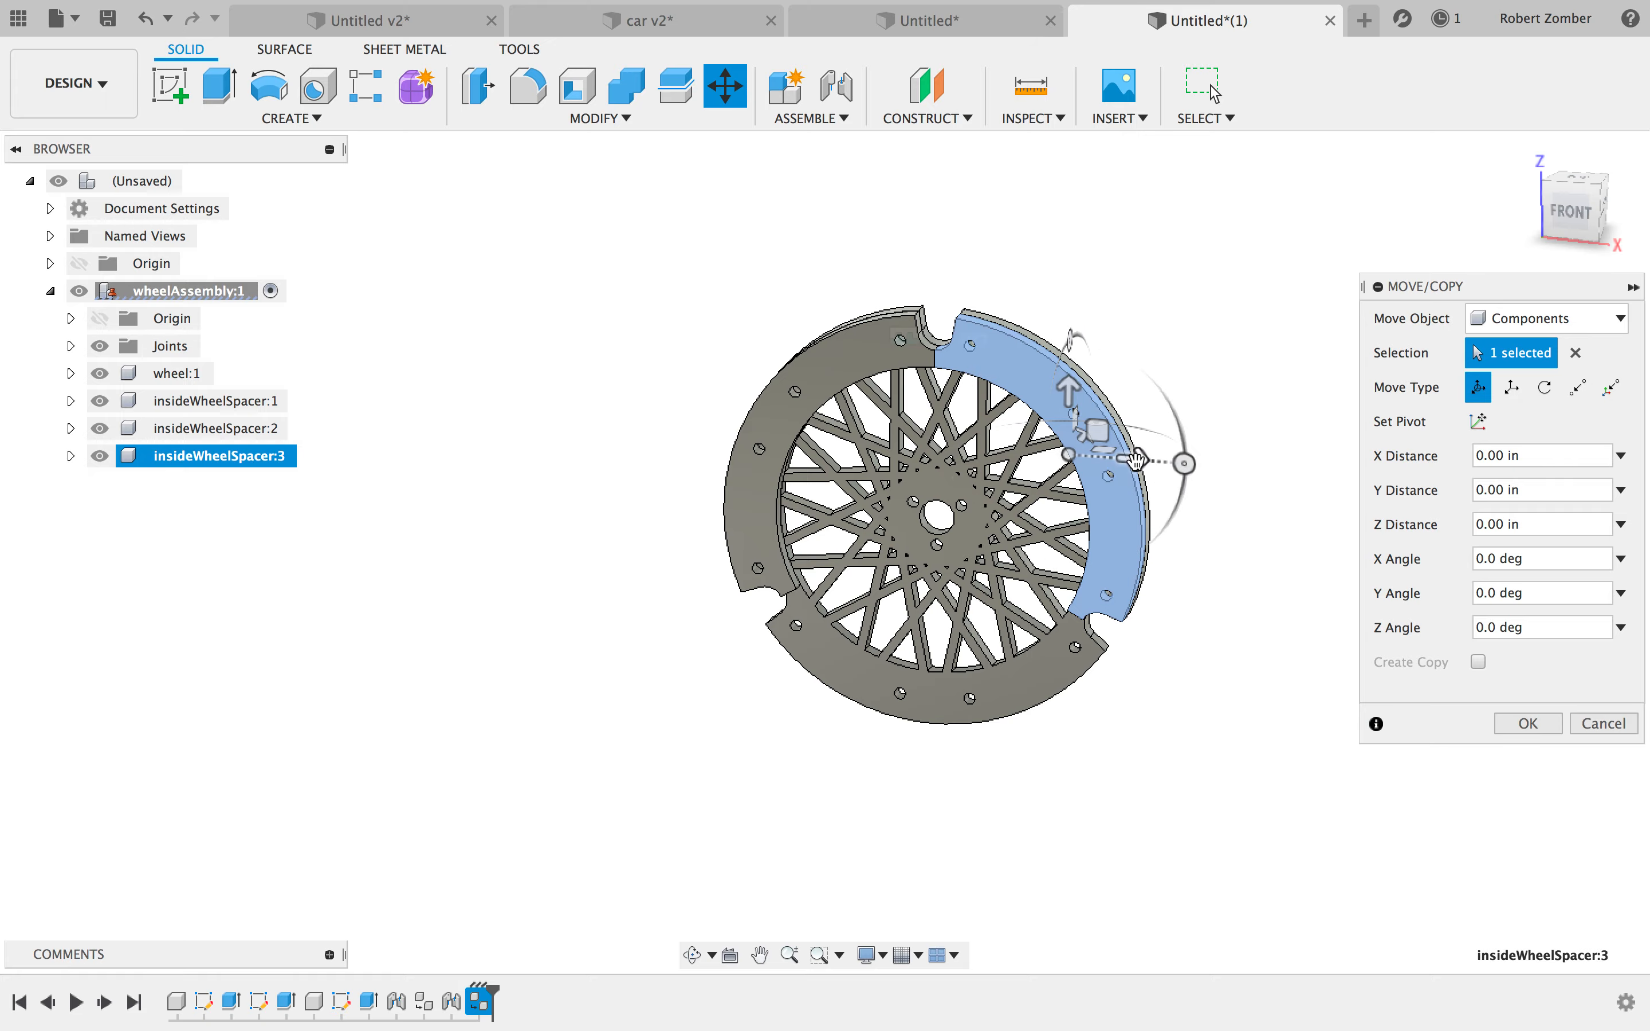
{"action": "left_click_drag", "start_coordinate": [1141, 461], "coordinate": [1253, 467]}
{"action": "key", "text": "Return"}
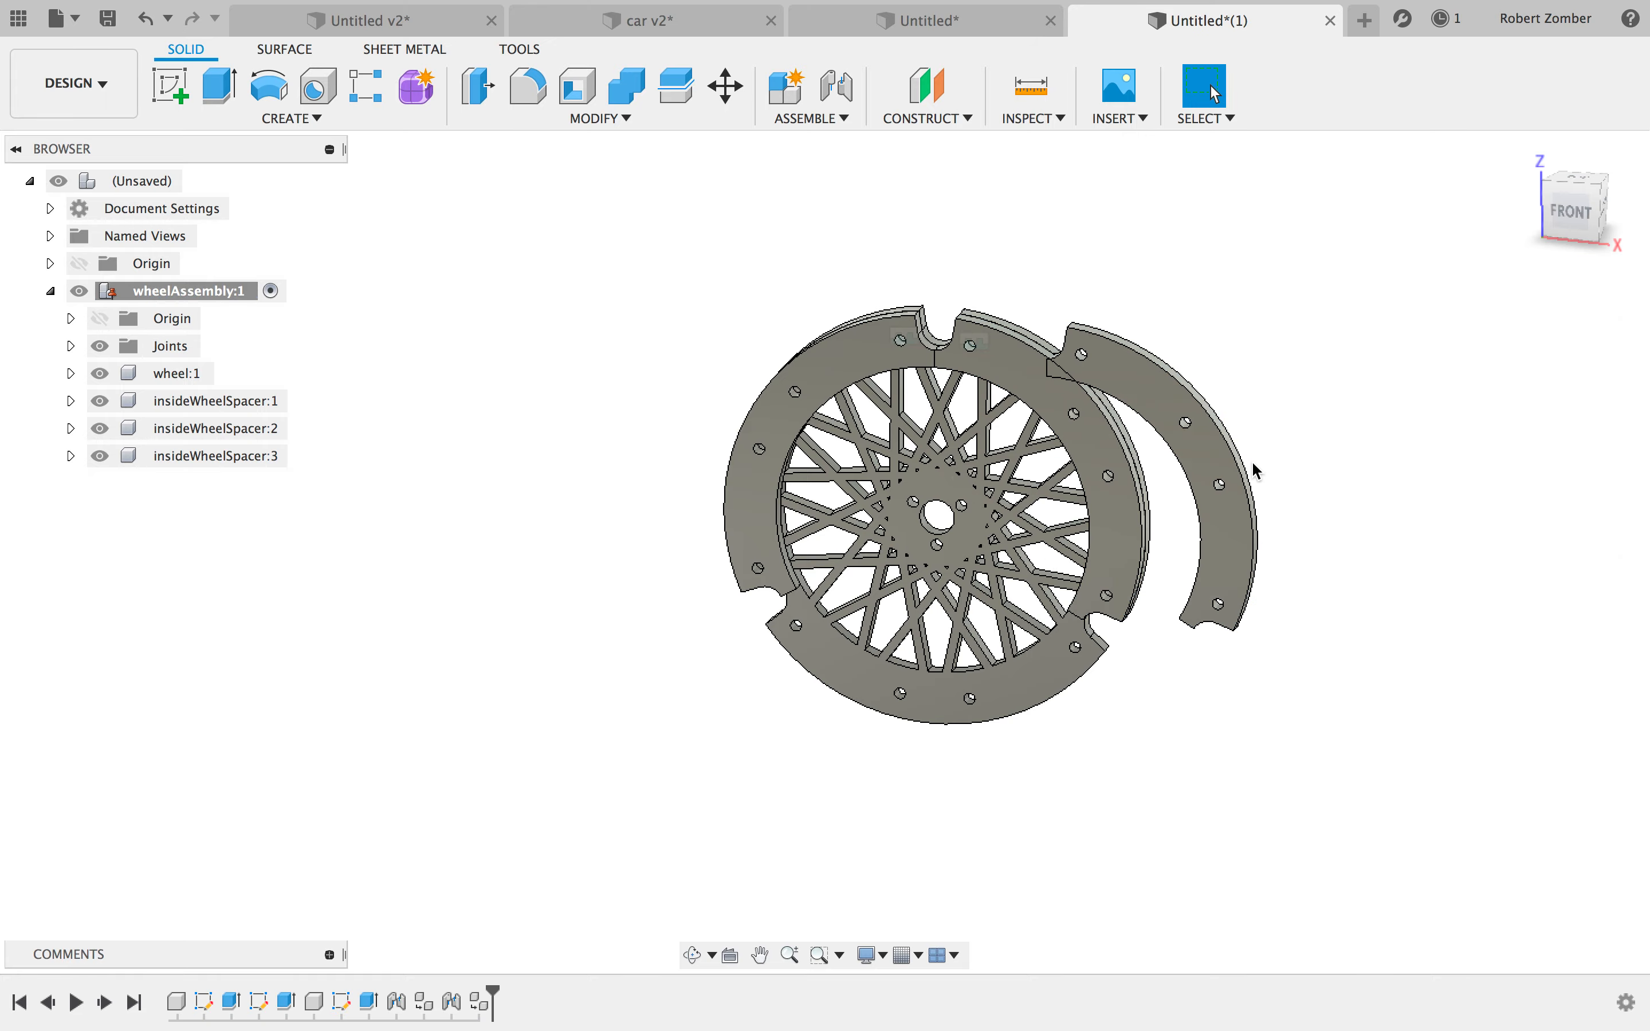
- Rigidly join the third spacer's lower end hole to the wheel hole just below the lower-left notch, rotated 240 degrees
{"action": "scroll", "coordinate": [1254, 468], "scroll_direction": "up", "scroll_amount": 10}
{"action": "key", "text": "j"}
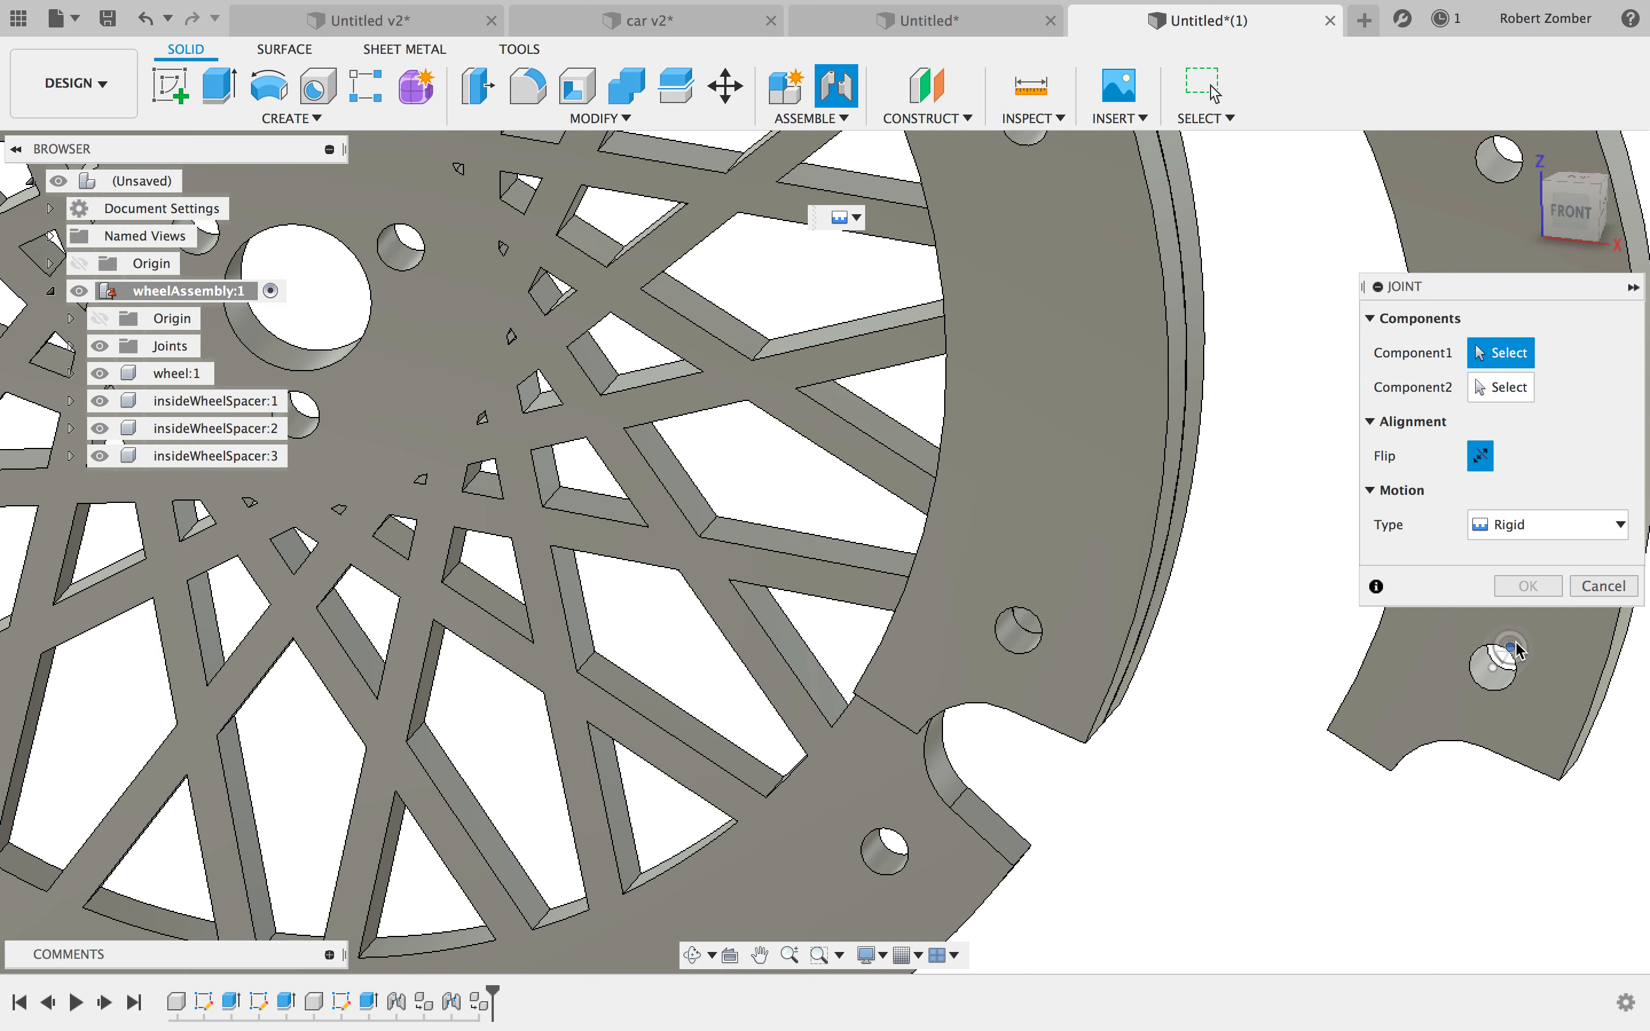
{"action": "left_click", "coordinate": [1506, 658]}
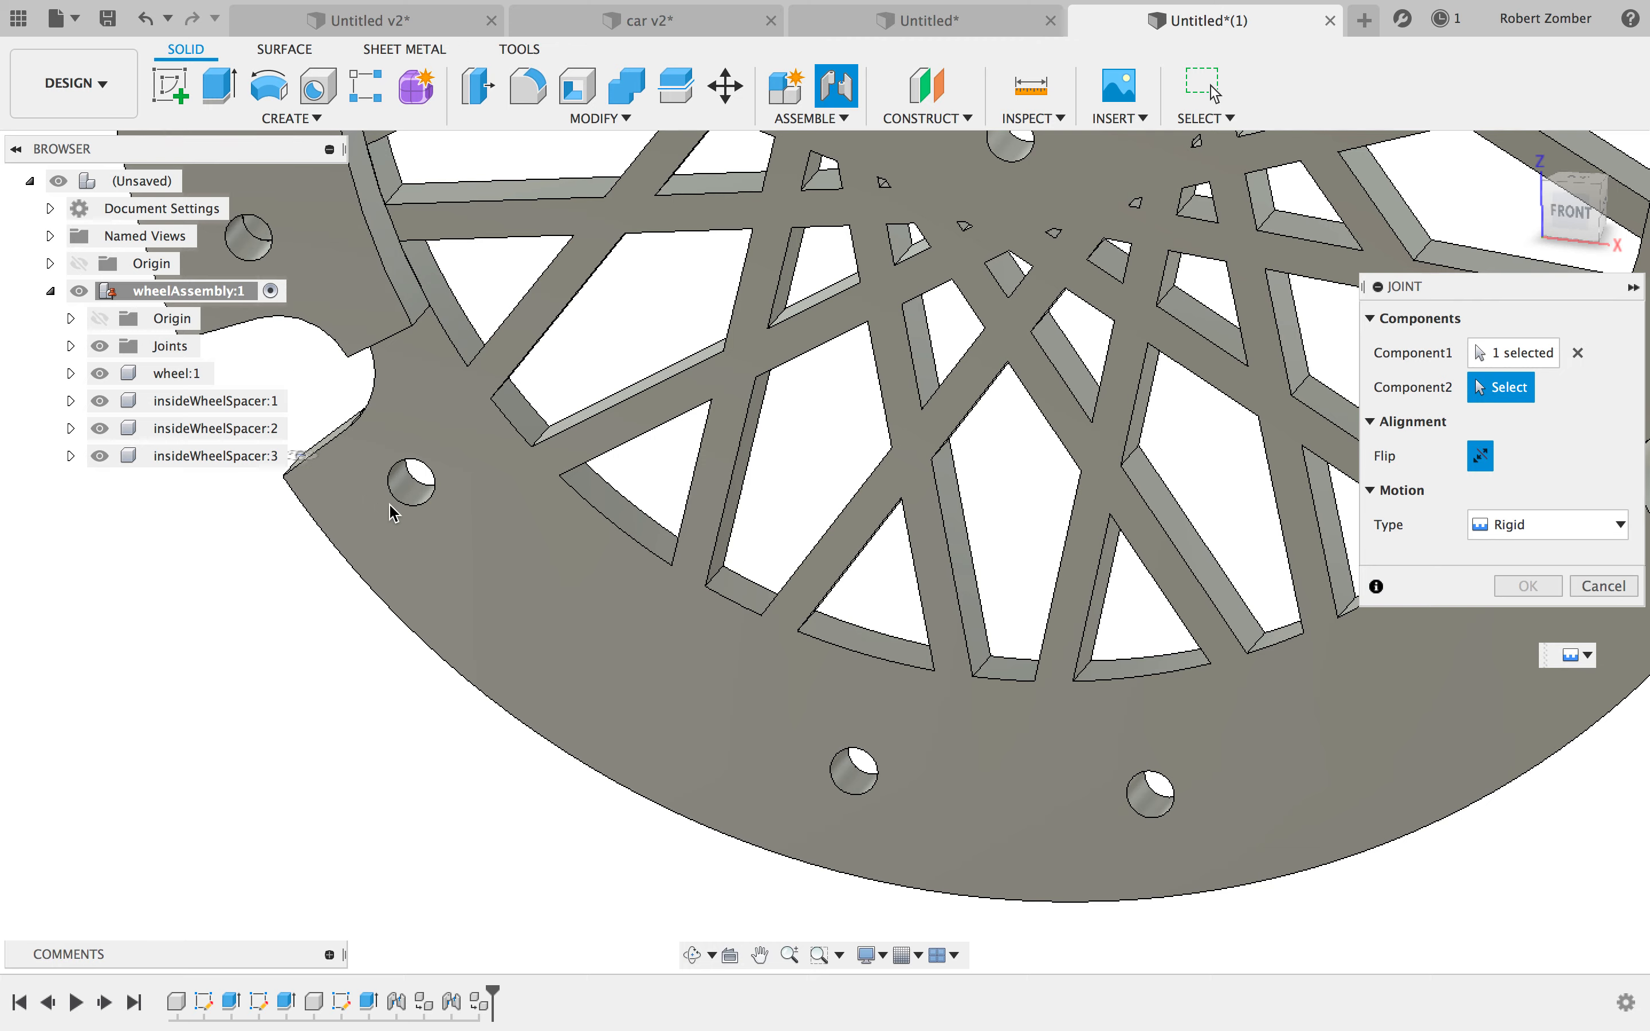
{"action": "left_click", "coordinate": [417, 506]}
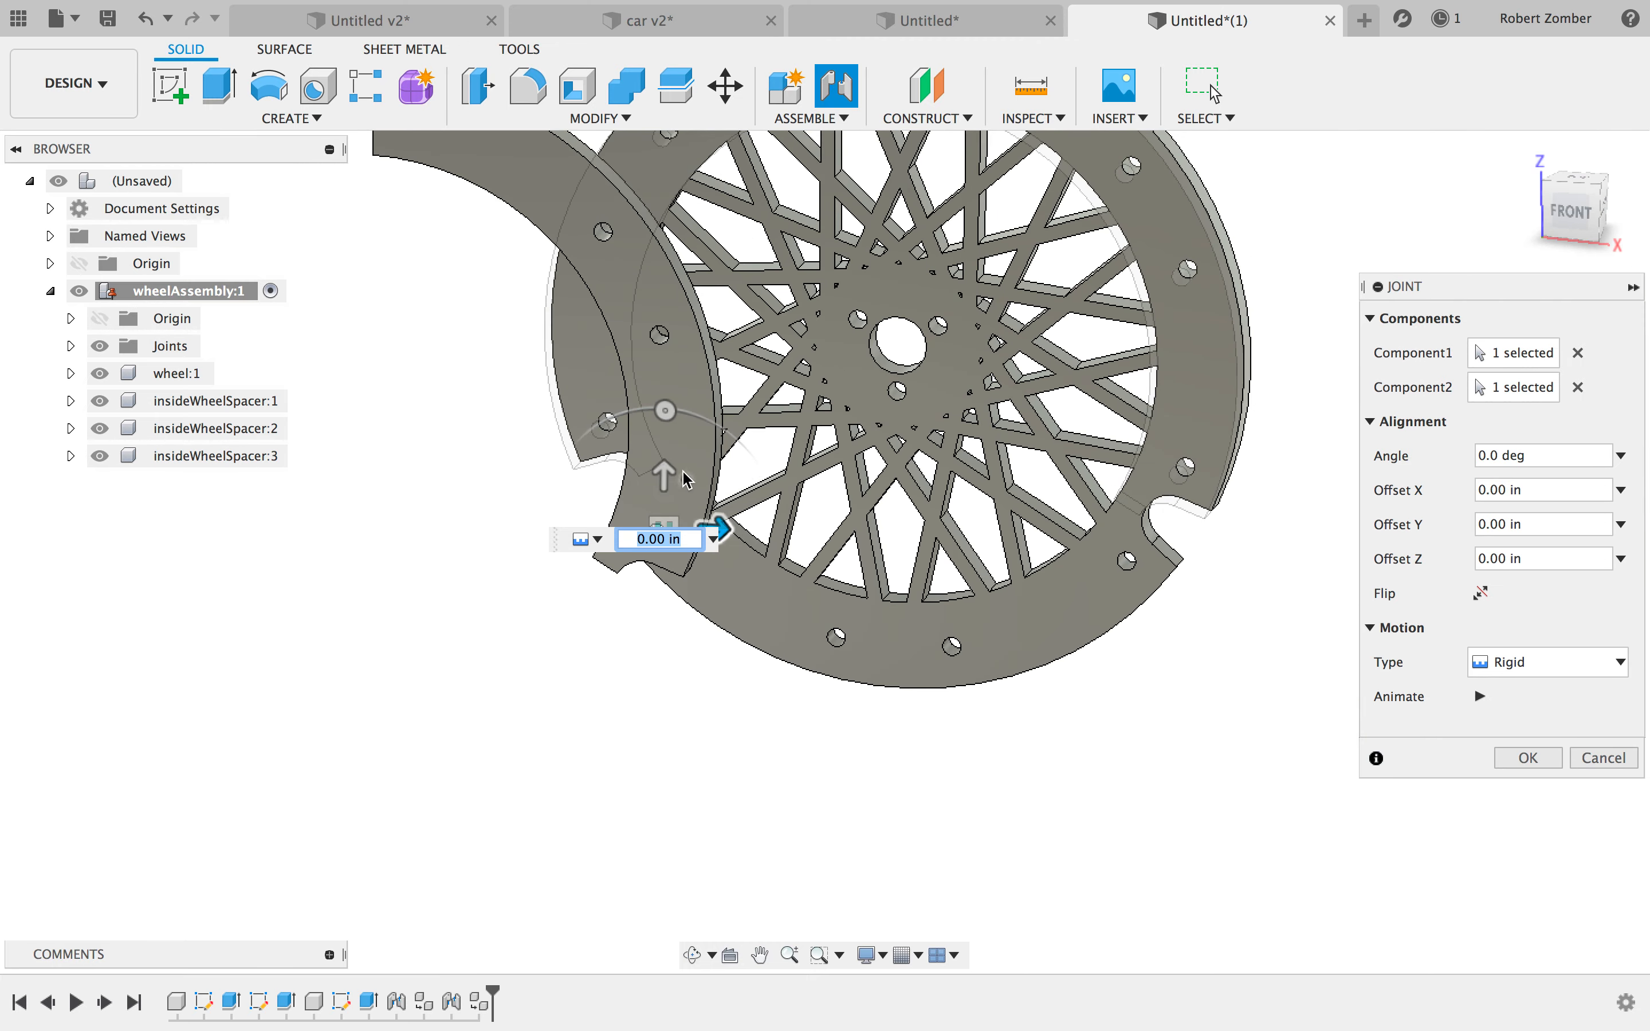
{"action": "left_click_drag", "start_coordinate": [666, 410], "coordinate": [794, 622]}
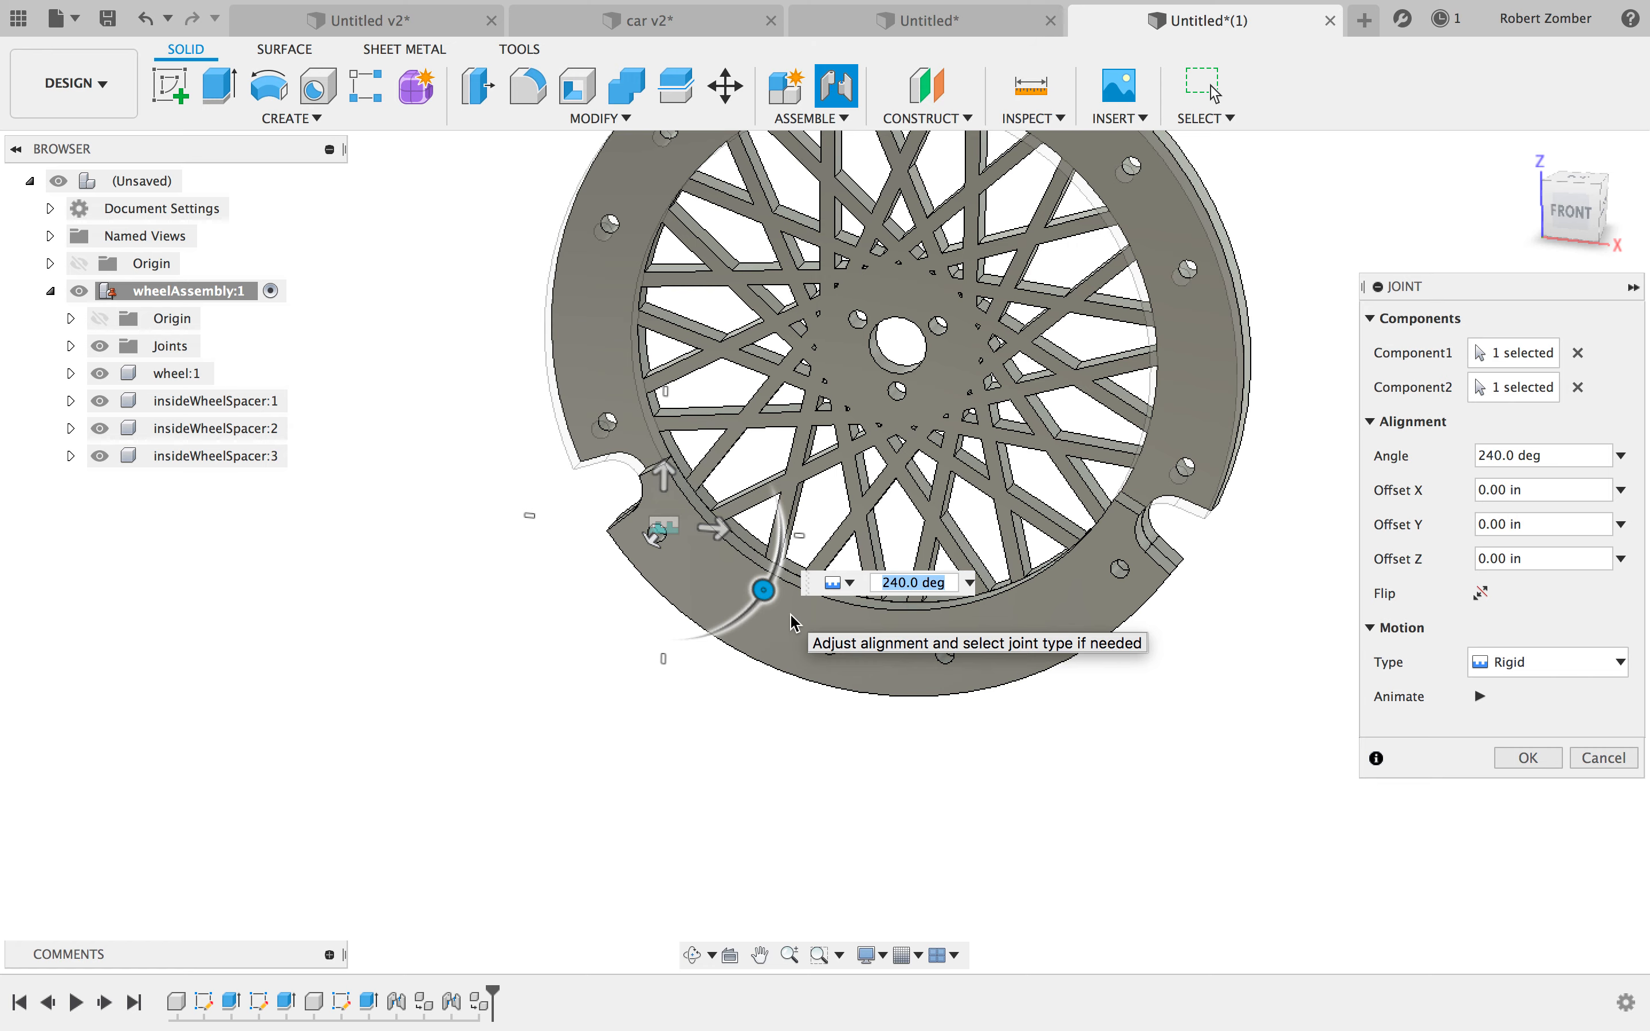
{"action": "key", "text": "Return"}
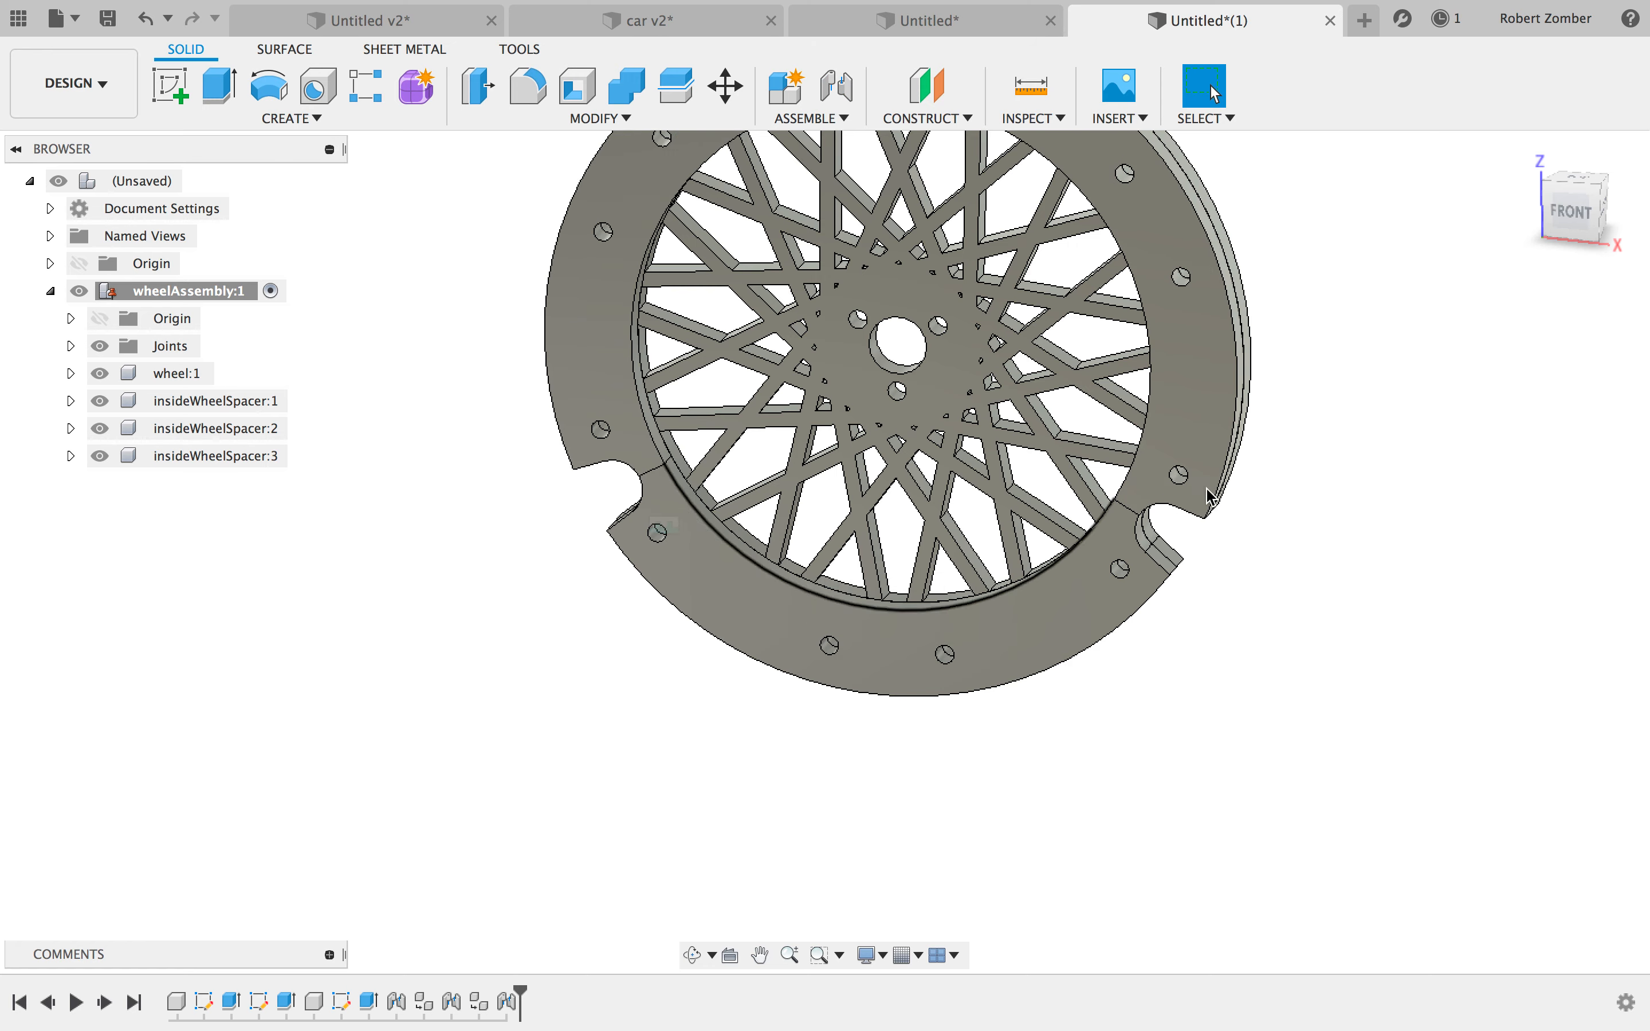
- Switch to the PDF drawings and compare the outside wheel support sheet with the wheel sheet, then return to the model
{"action": "scroll", "coordinate": [857, 418], "scroll_direction": "up", "scroll_amount": 10}
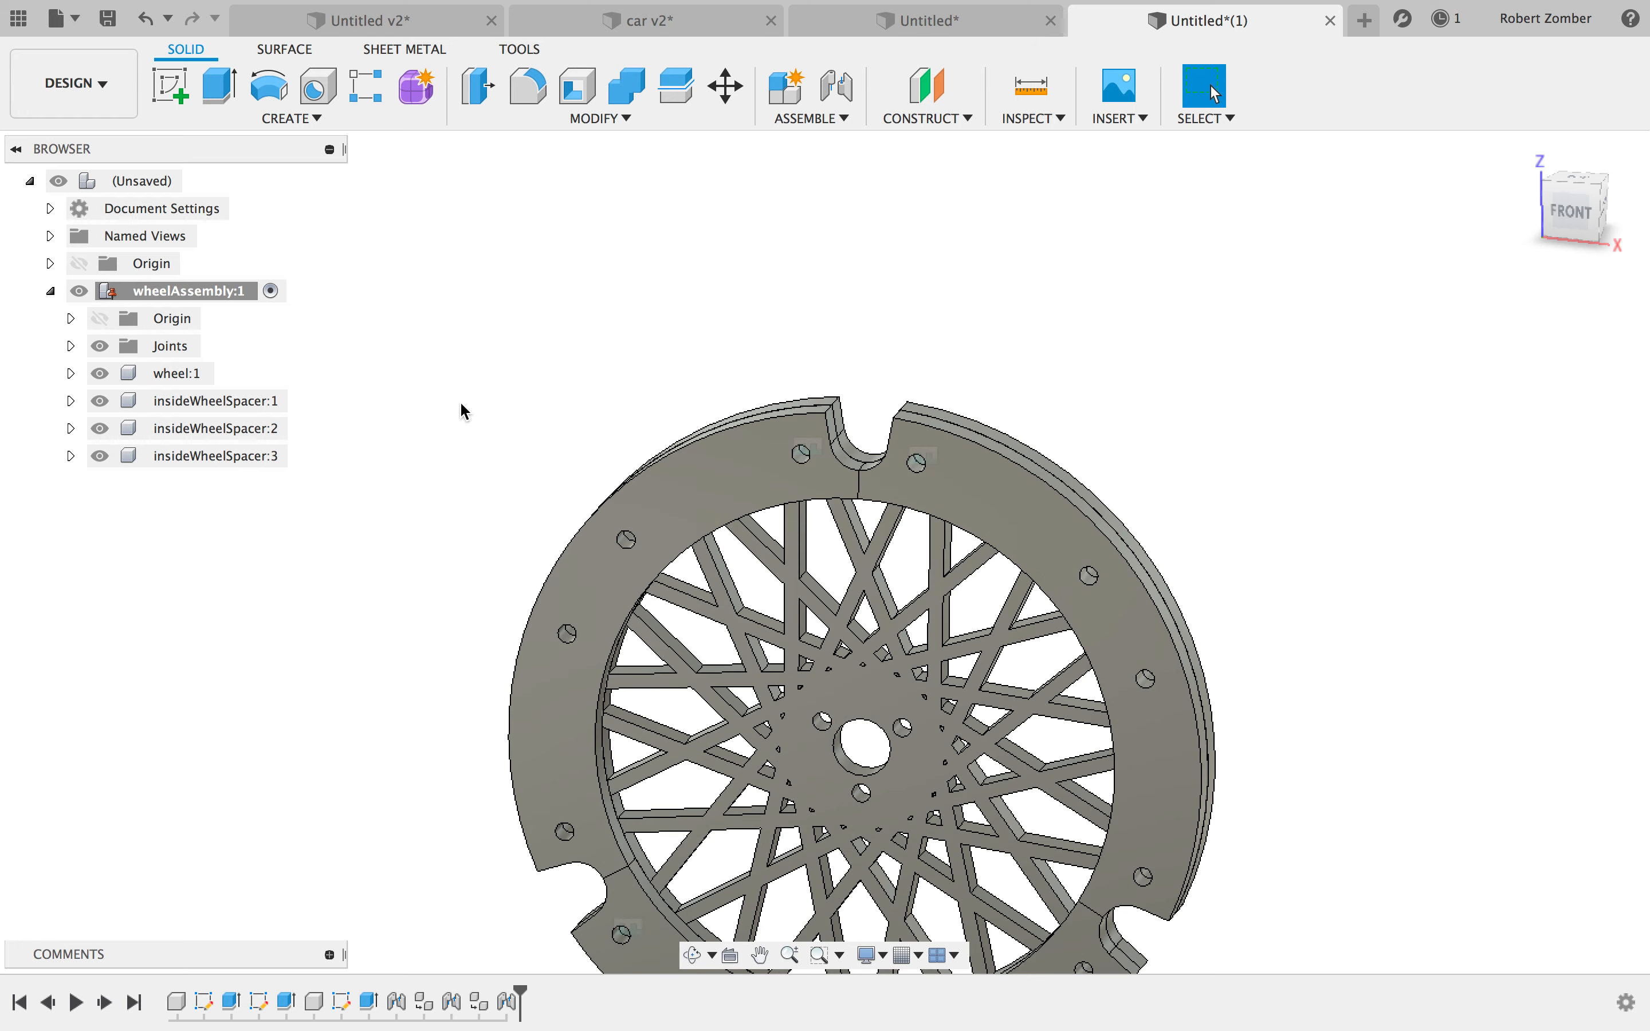
{"action": "key", "text": "ctrl+Right"}
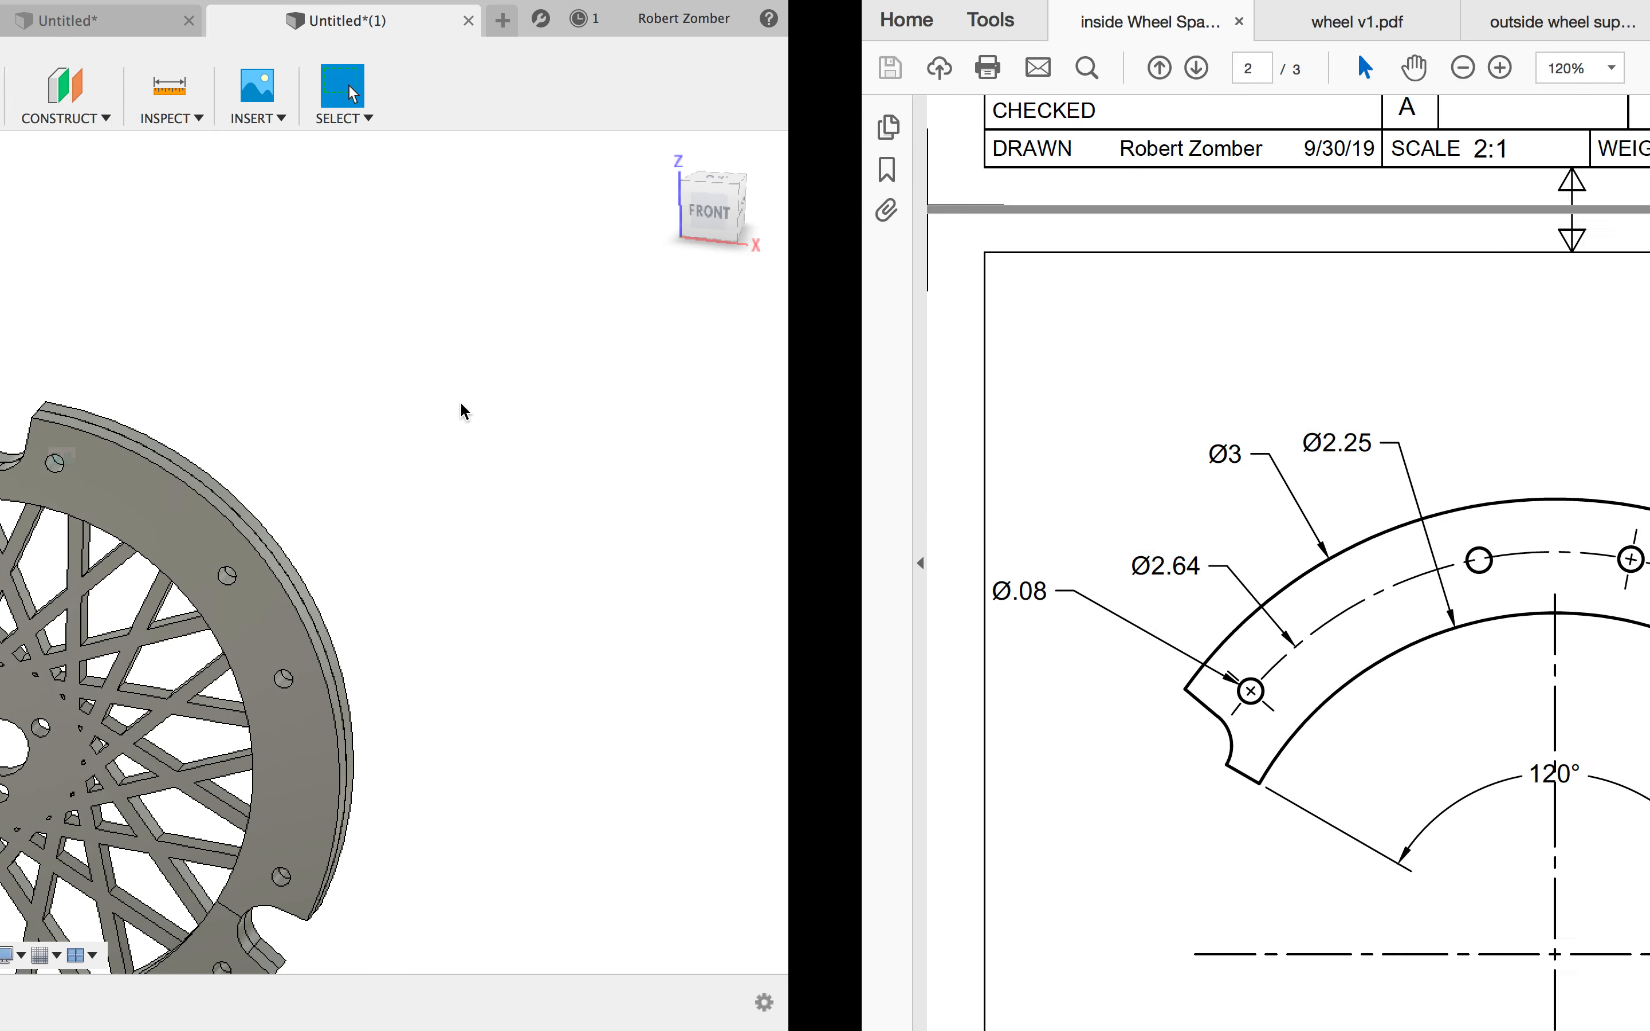
{"action": "left_click", "coordinate": [699, 26]}
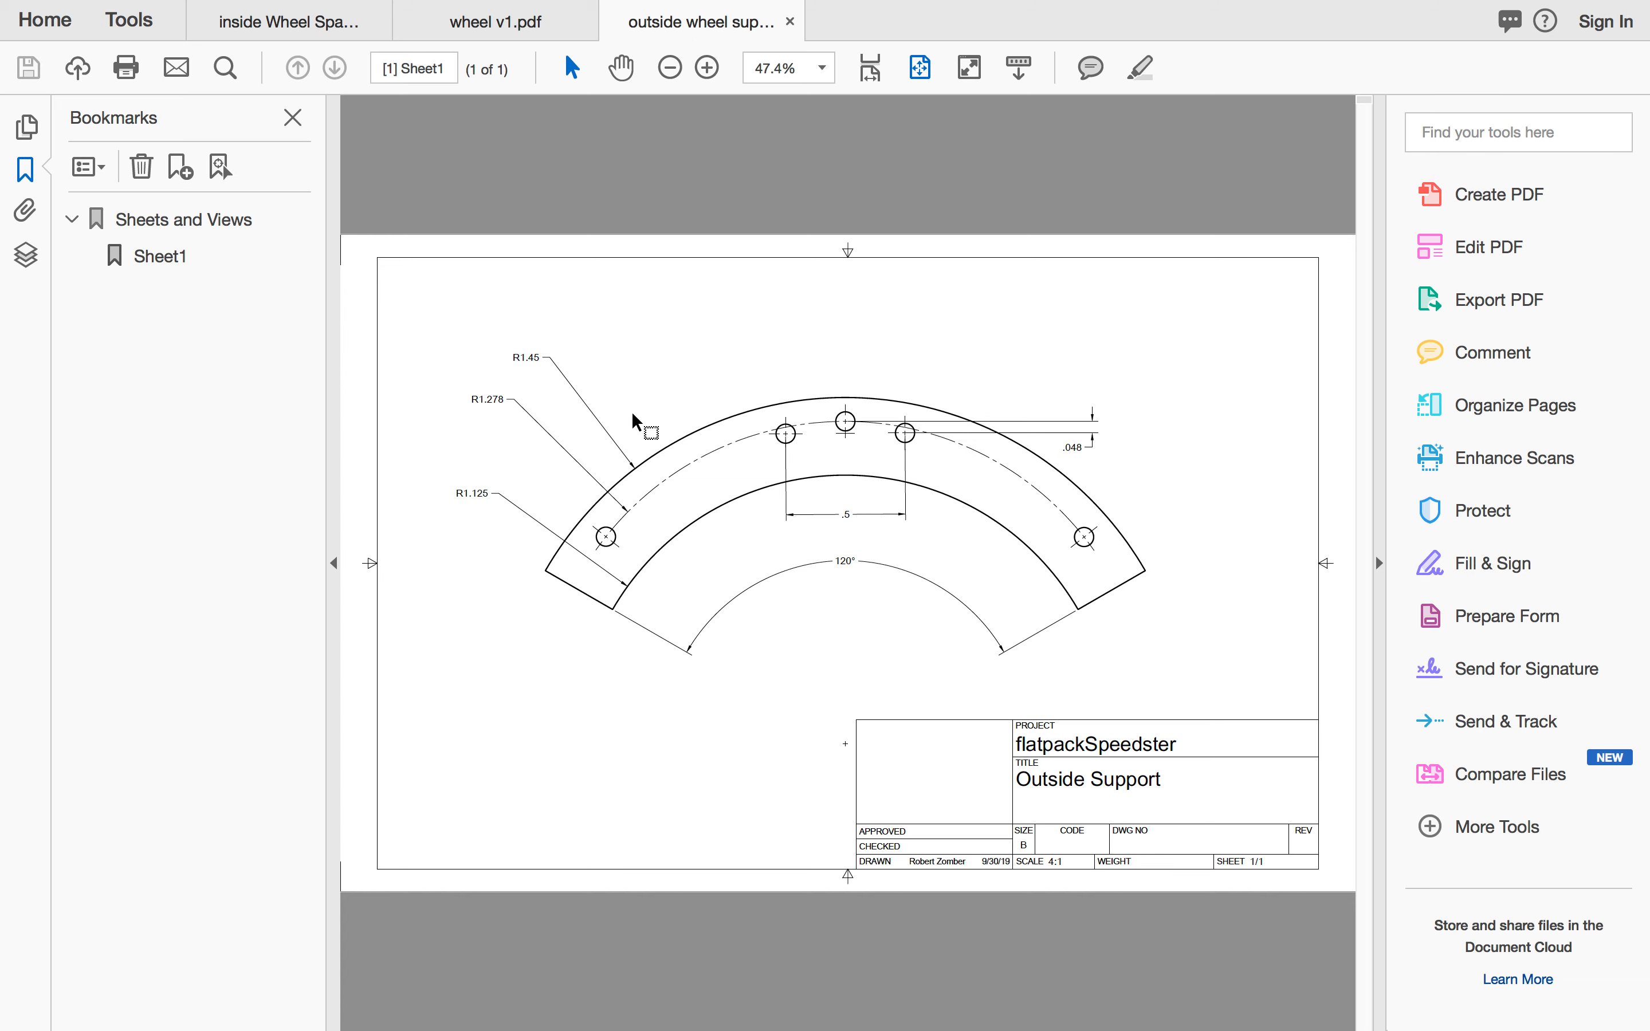
{"action": "left_click", "coordinate": [511, 24]}
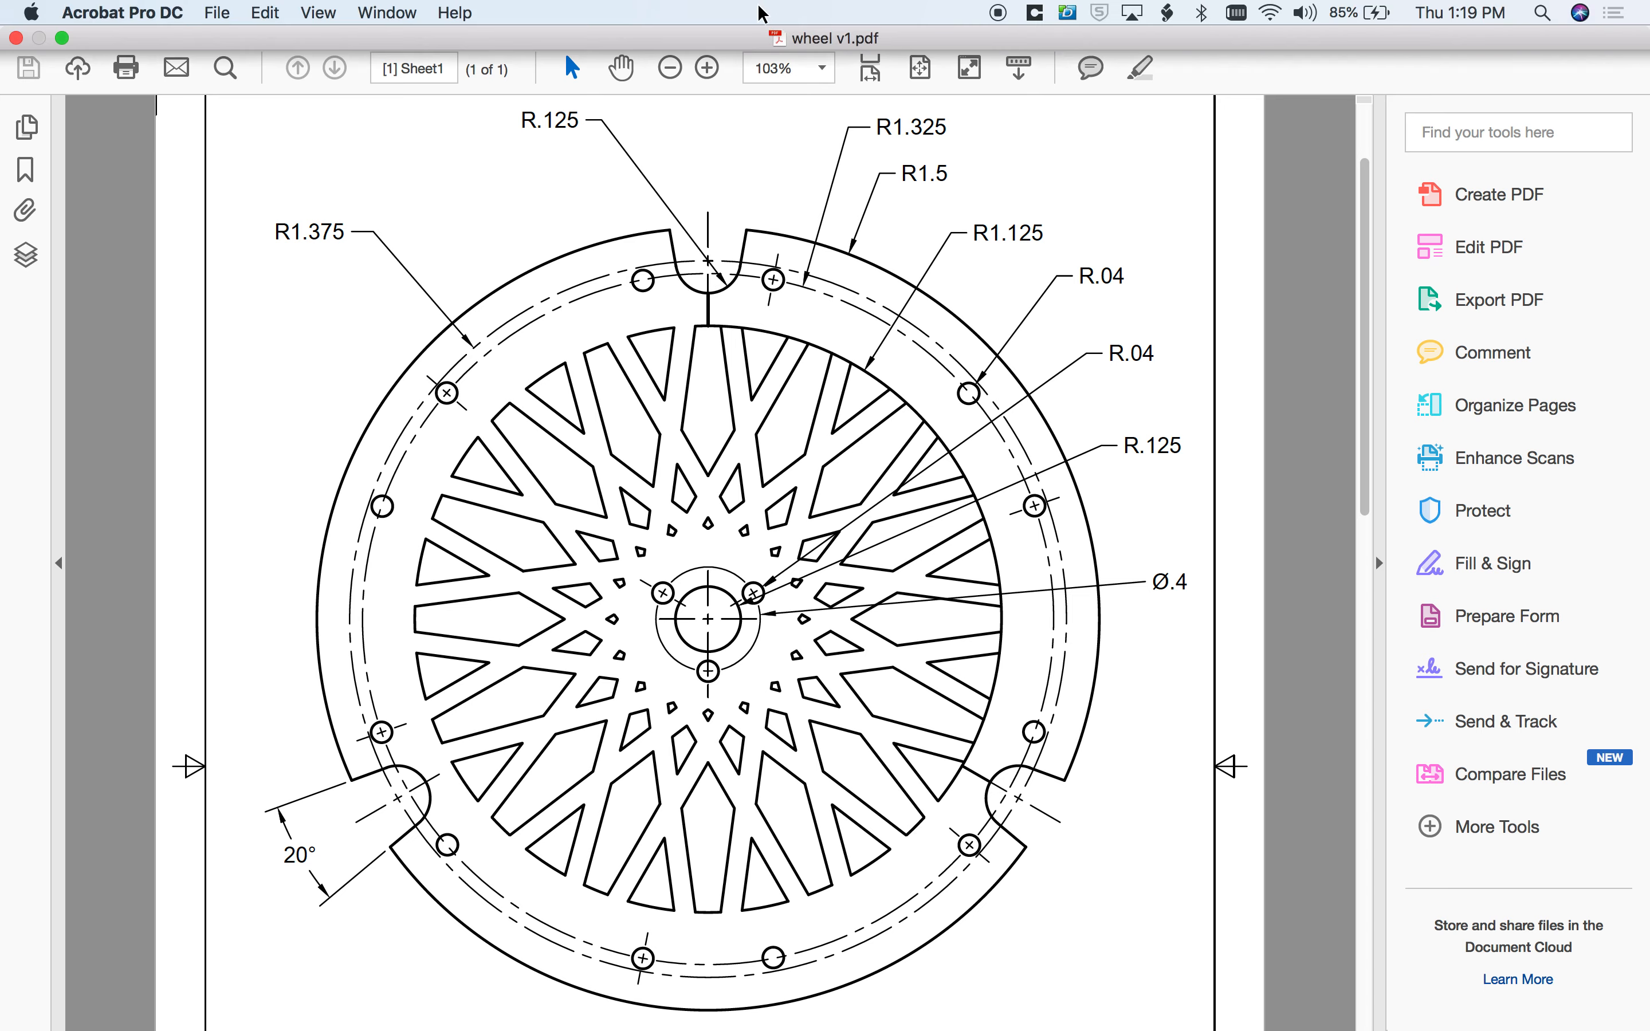
{"action": "left_click", "coordinate": [706, 31]}
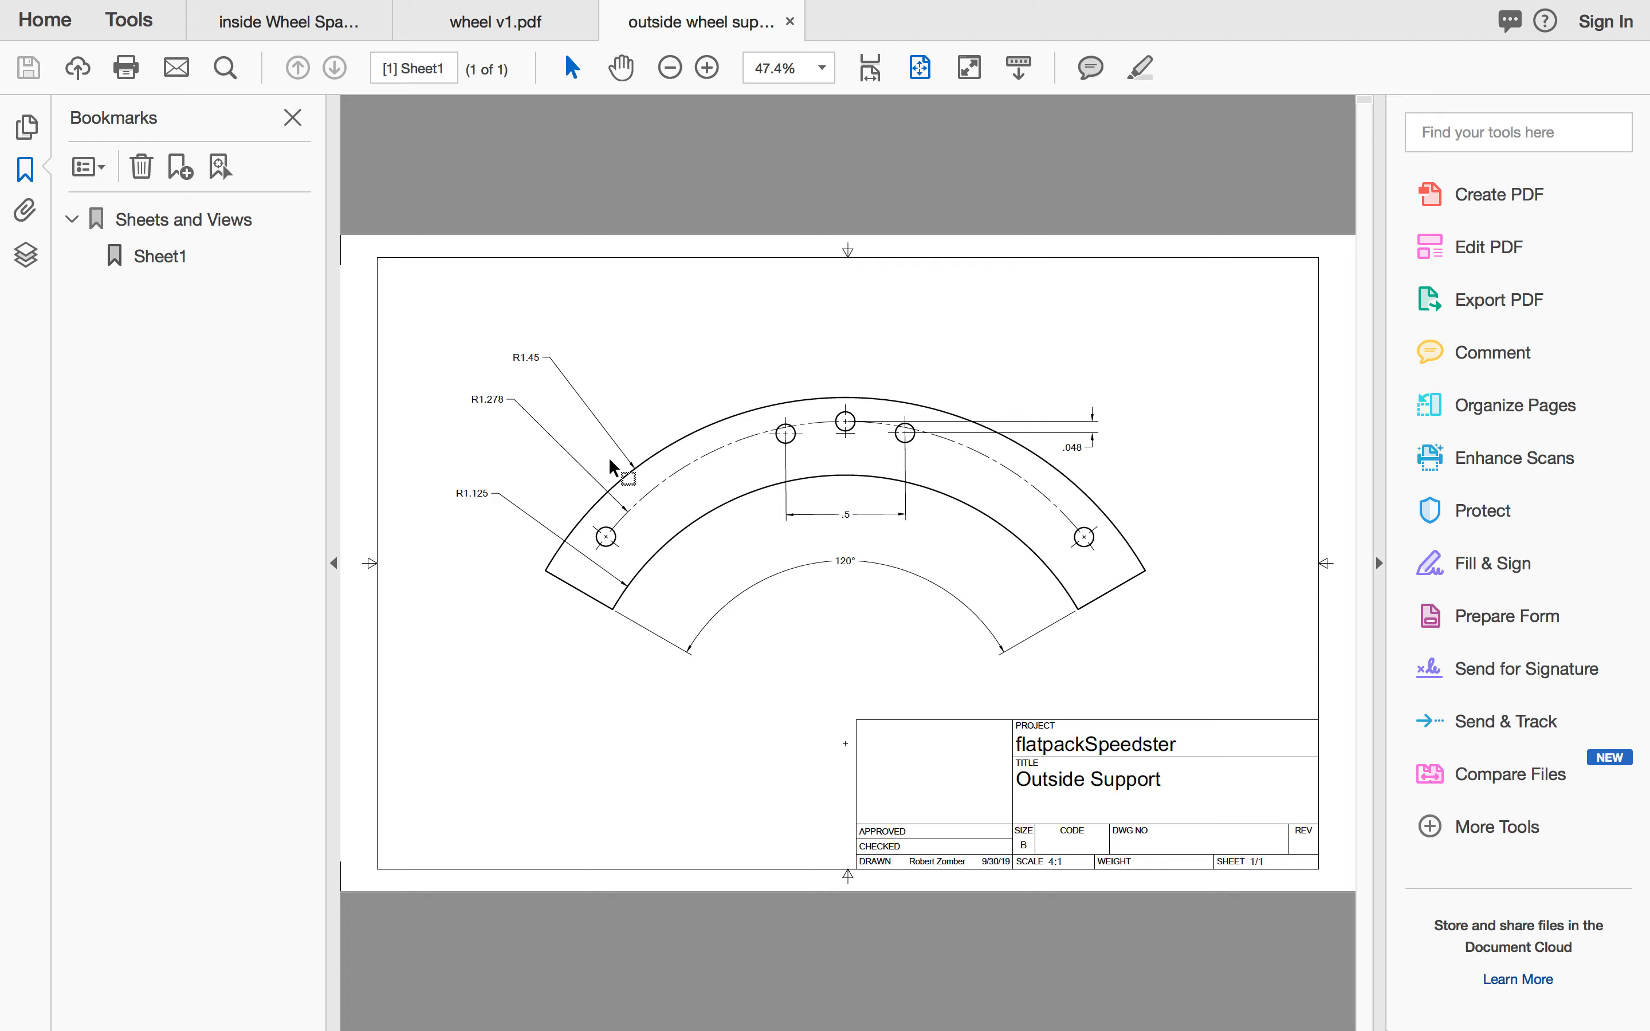
{"action": "key", "text": "ctrl+Left"}
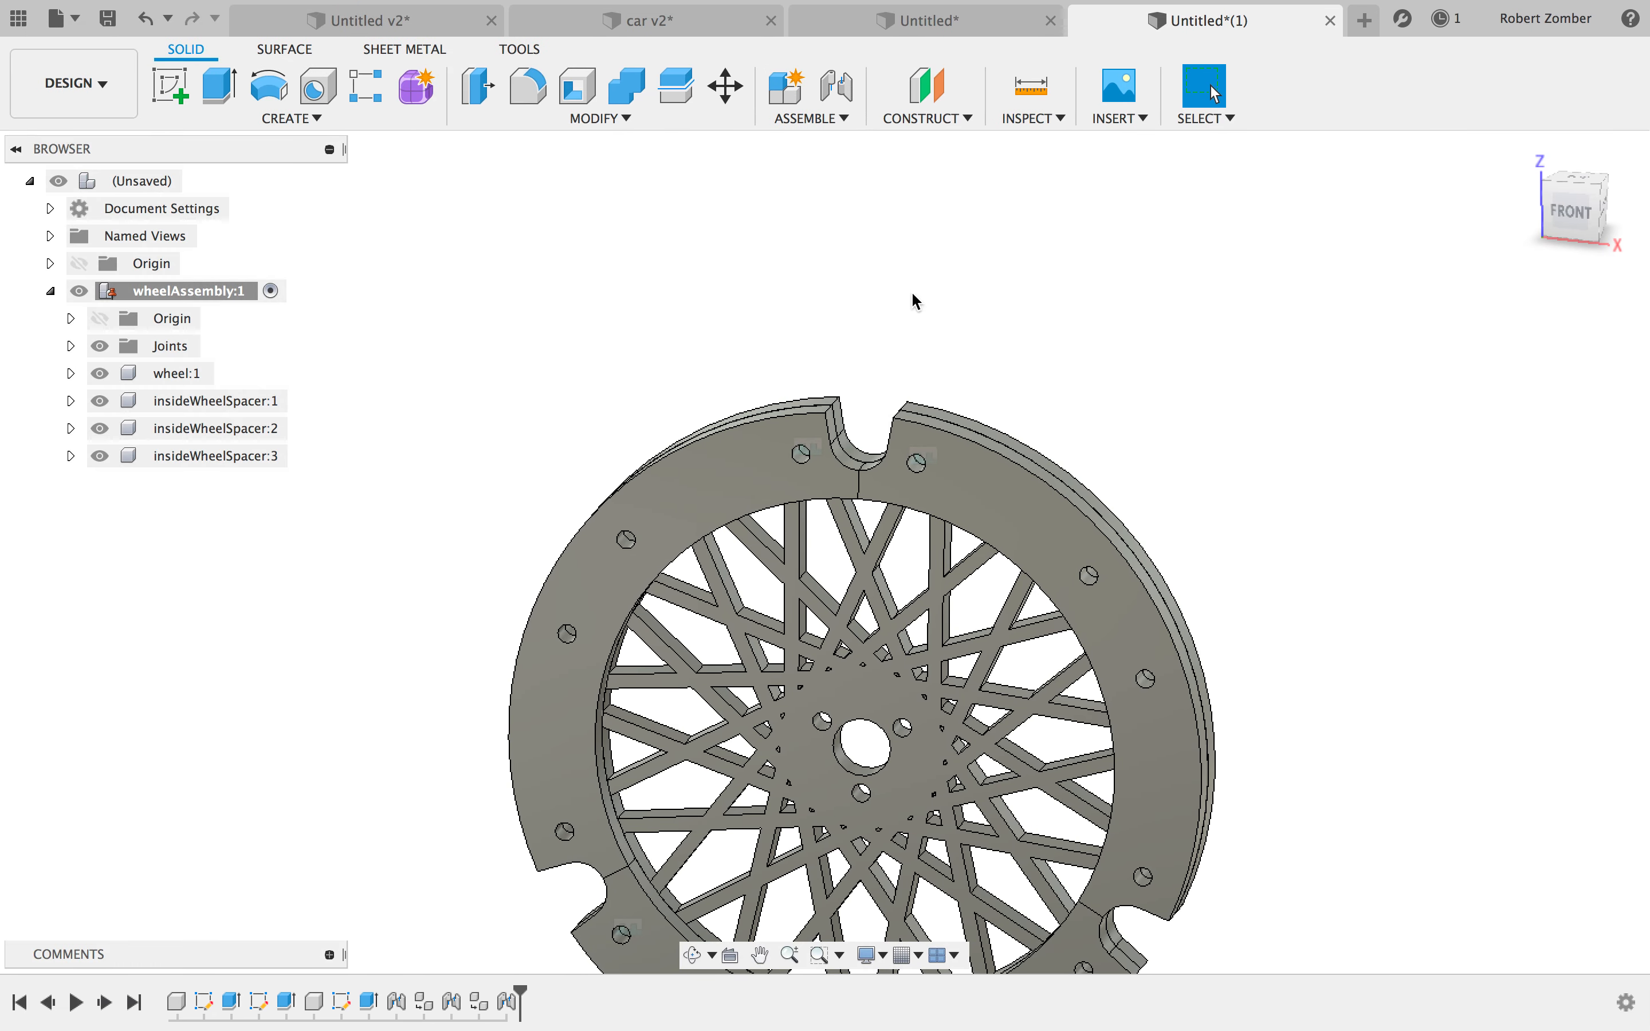
- Add a new component inside wheelAssembly and name it outsideSupport, viewing the wheel from the front
{"action": "left_click", "coordinate": [1571, 212]}
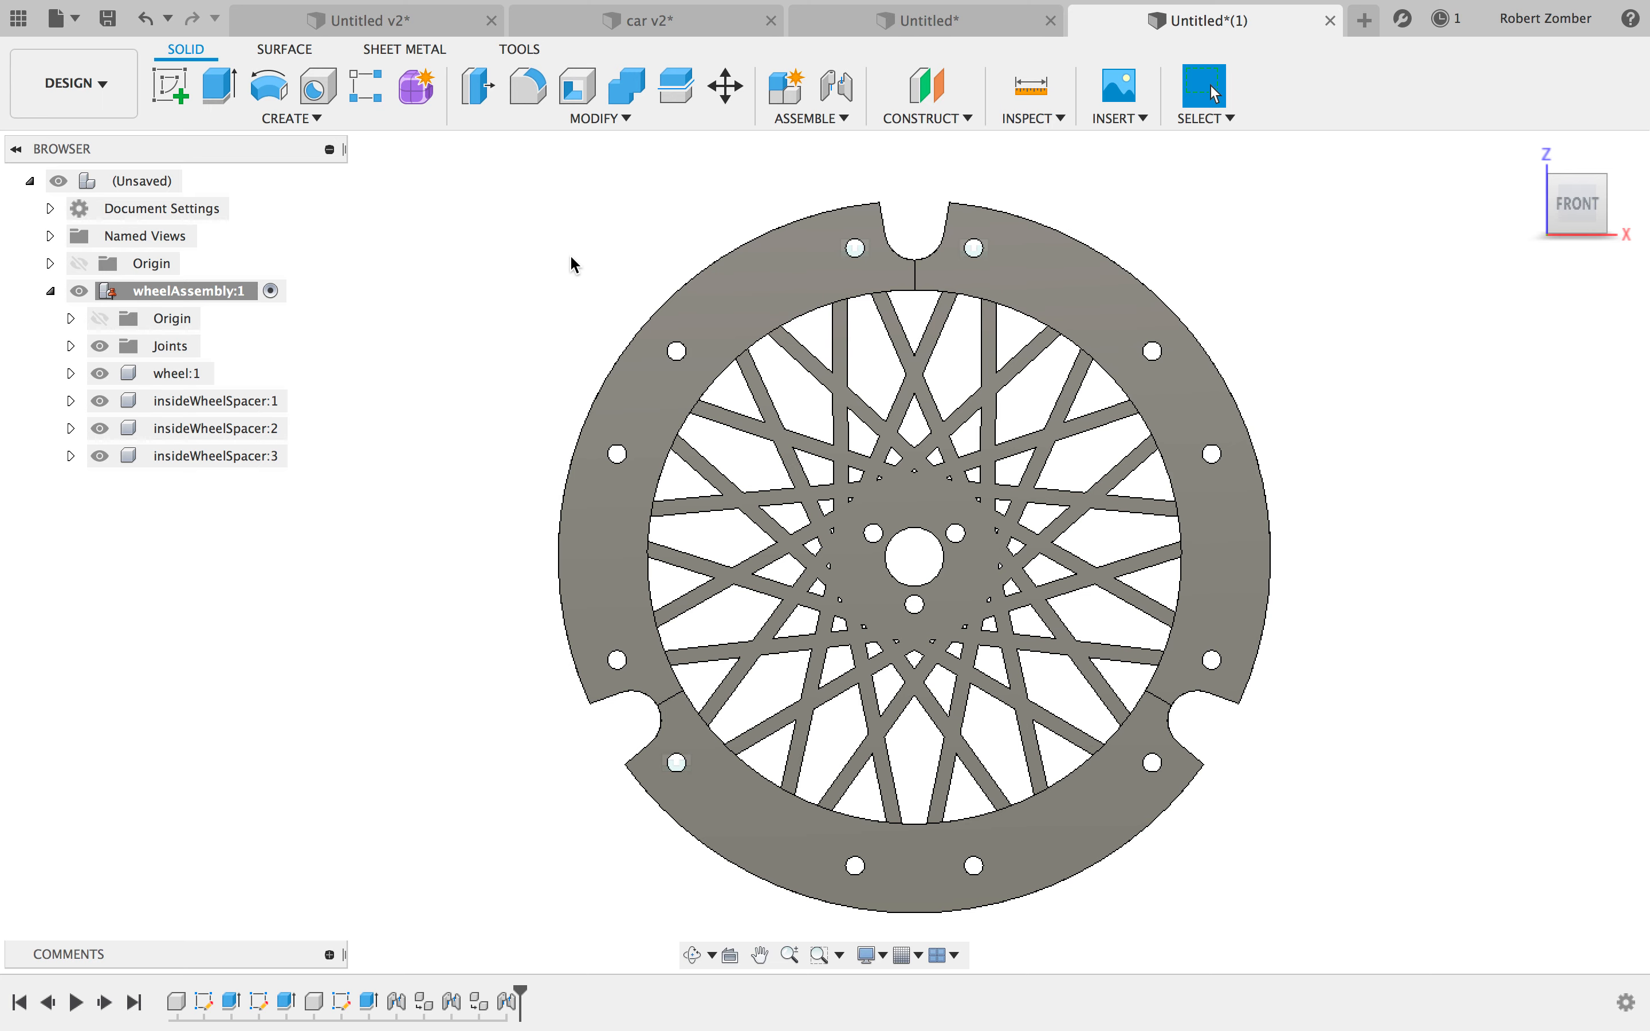
{"action": "right_click", "coordinate": [184, 291]}
{"action": "left_click", "coordinate": [256, 336]}
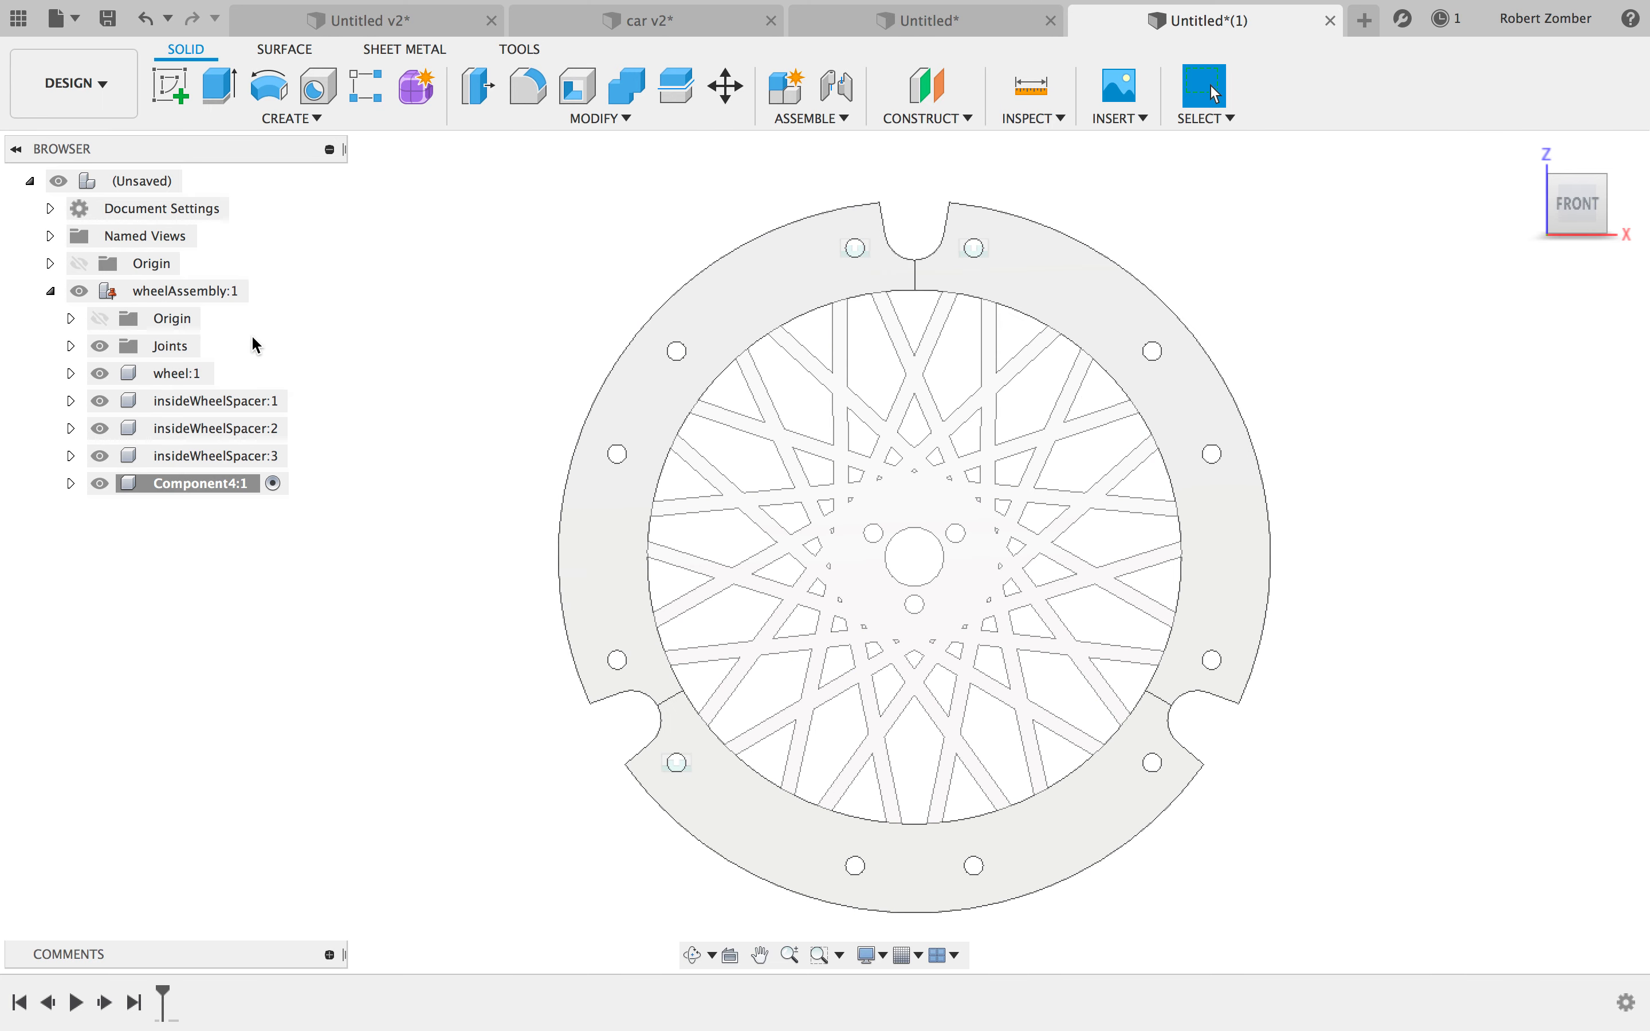
{"action": "left_click", "coordinate": [193, 484]}
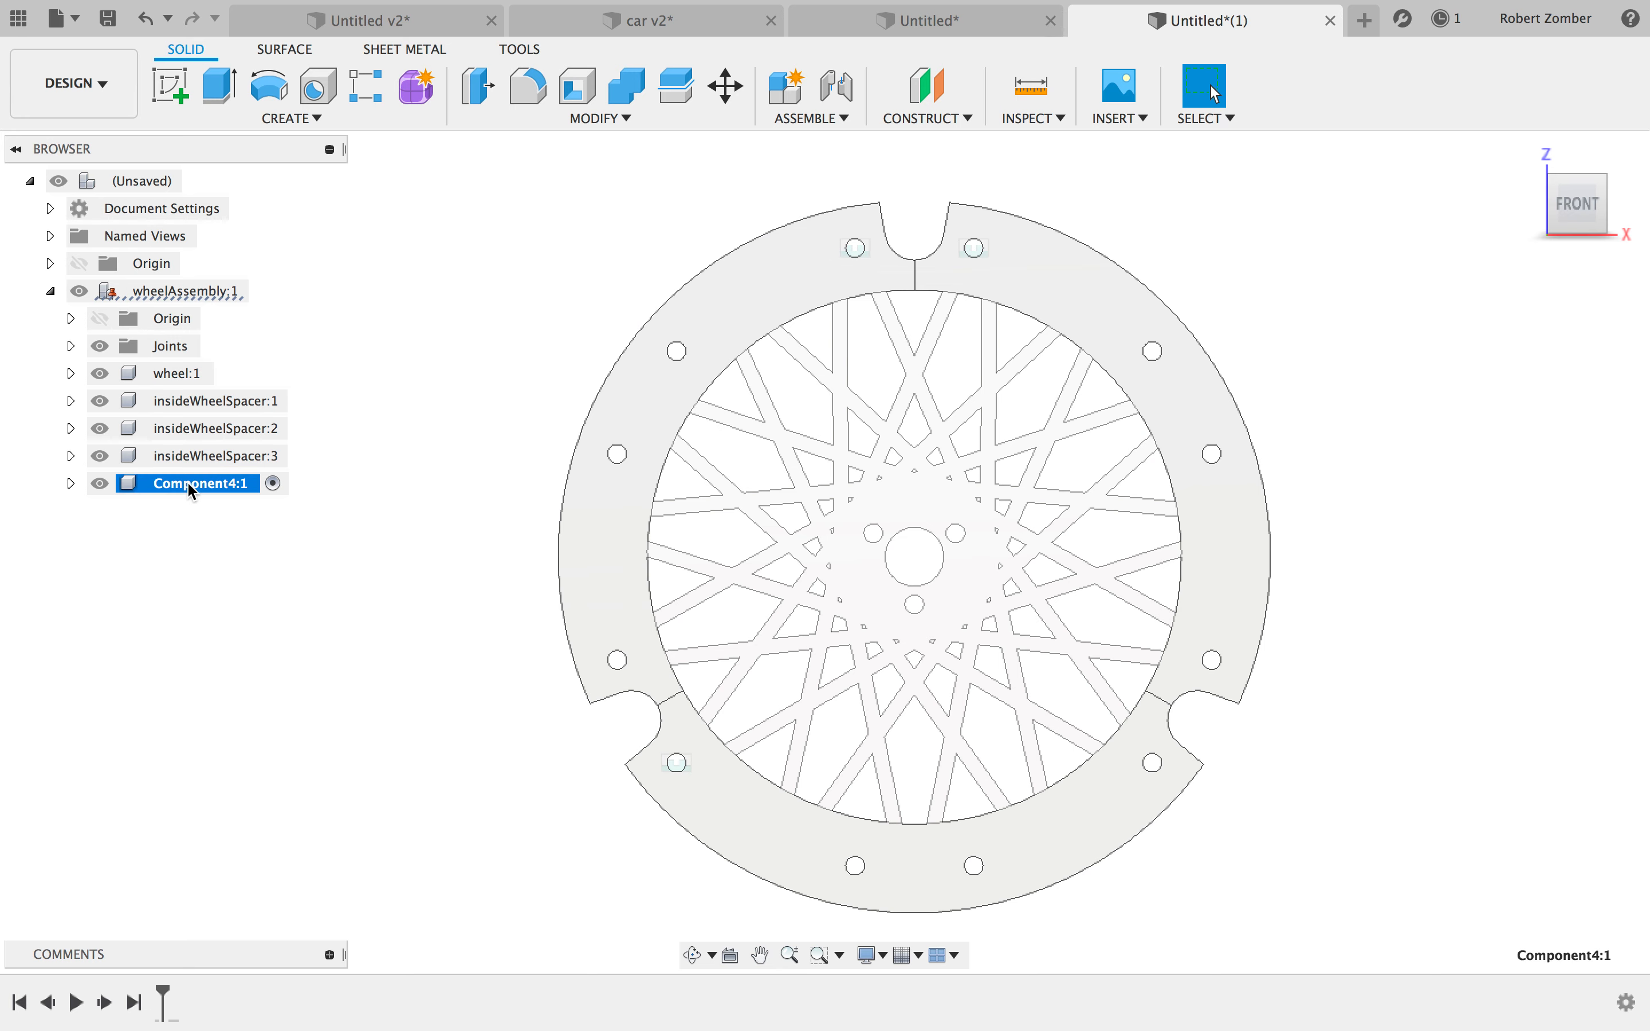
{"action": "double_click", "coordinate": [188, 483]}
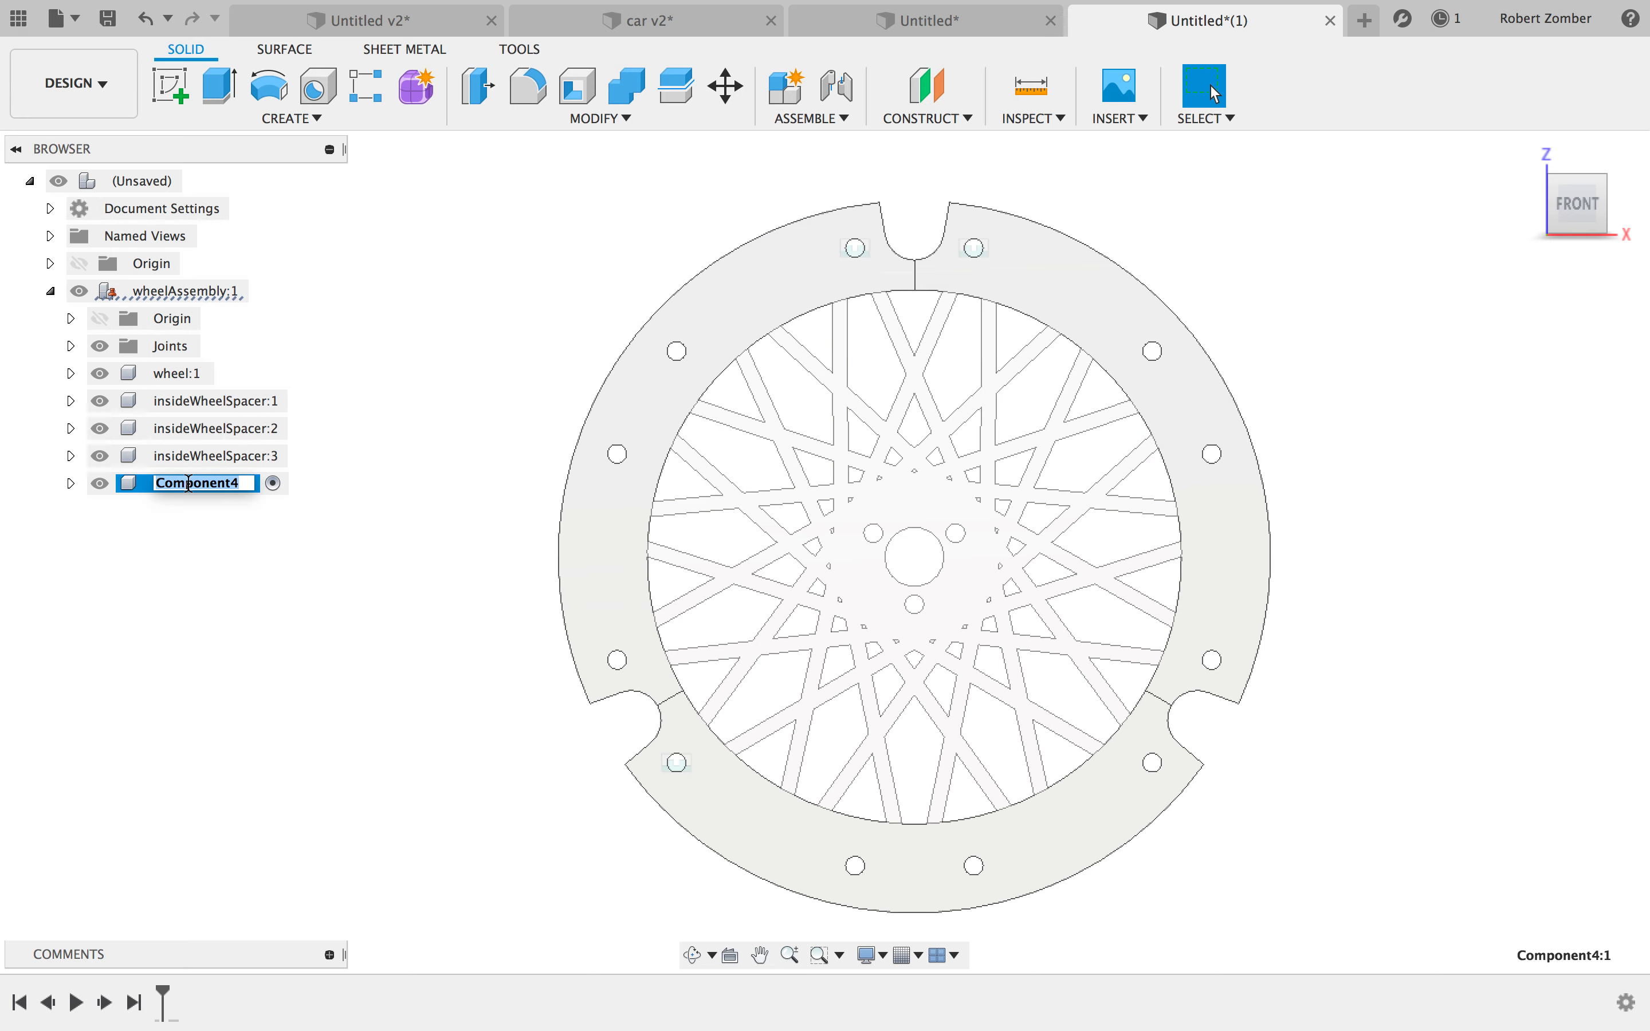
{"action": "type", "text": "outsideSupport"}
{"action": "key", "text": "Return"}
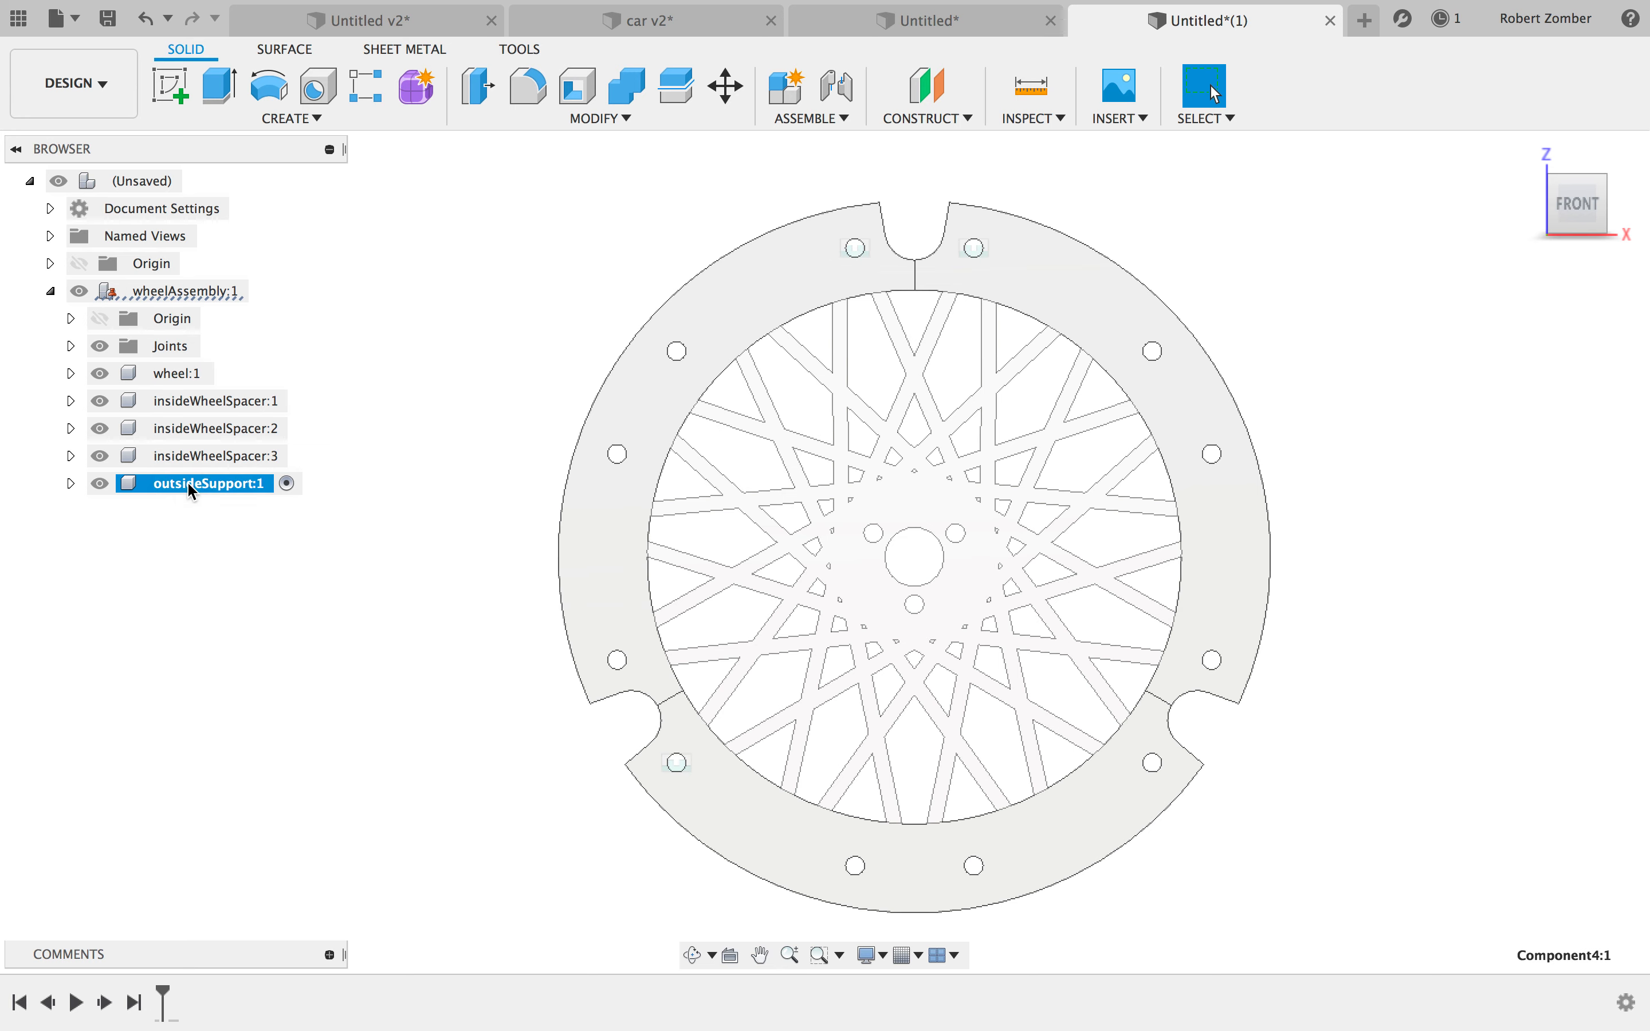
- Start a sketch on the upper-left spacer's face and project its inner arc, its two upper holes and the upper-right spacer's two upper holes
{"action": "left_click", "coordinate": [168, 83]}
{"action": "left_click", "coordinate": [752, 282]}
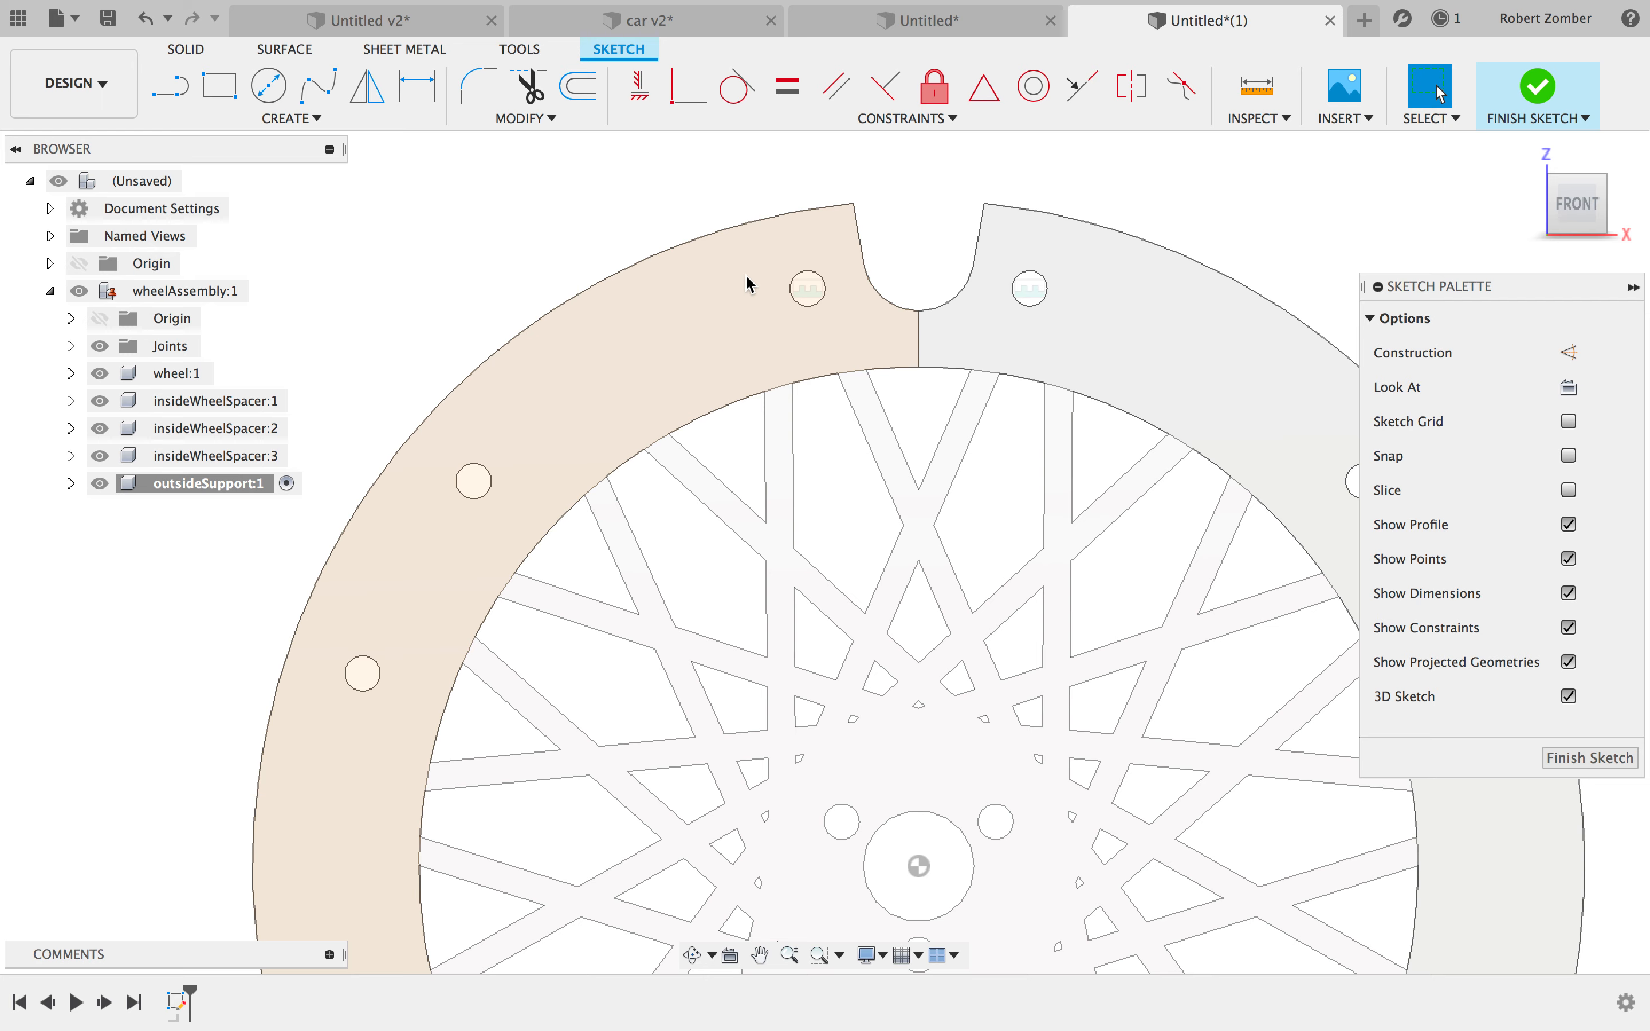
{"action": "key", "text": "p"}
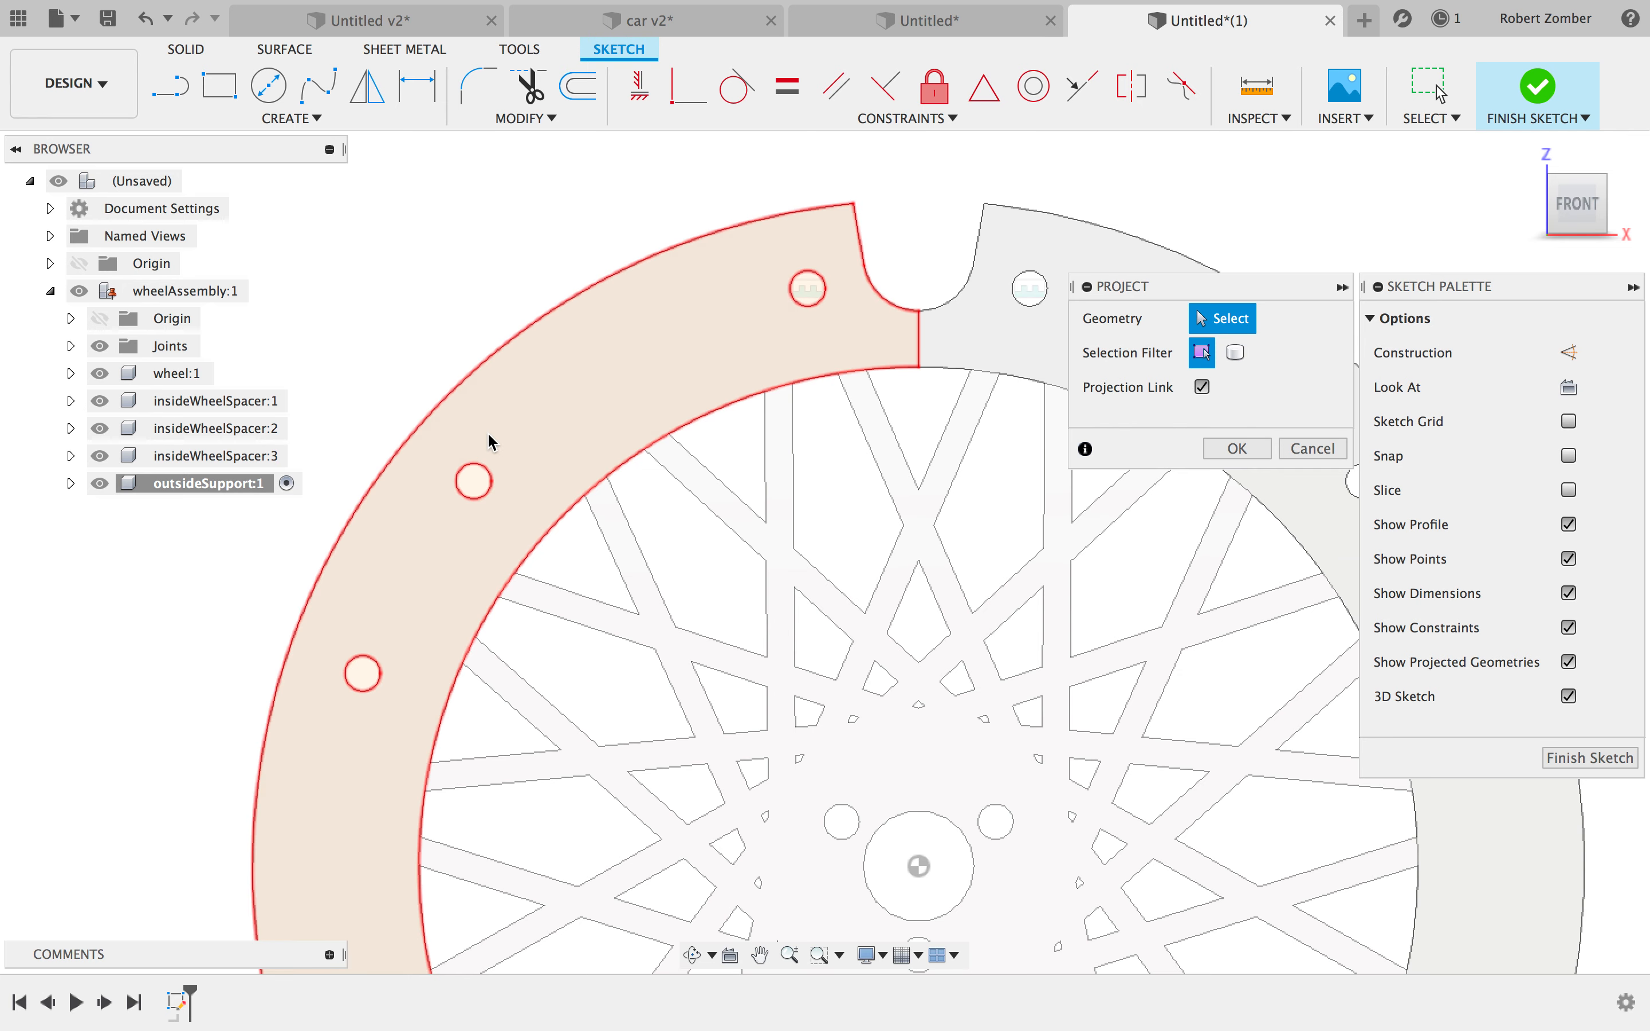
{"action": "left_click", "coordinate": [489, 477]}
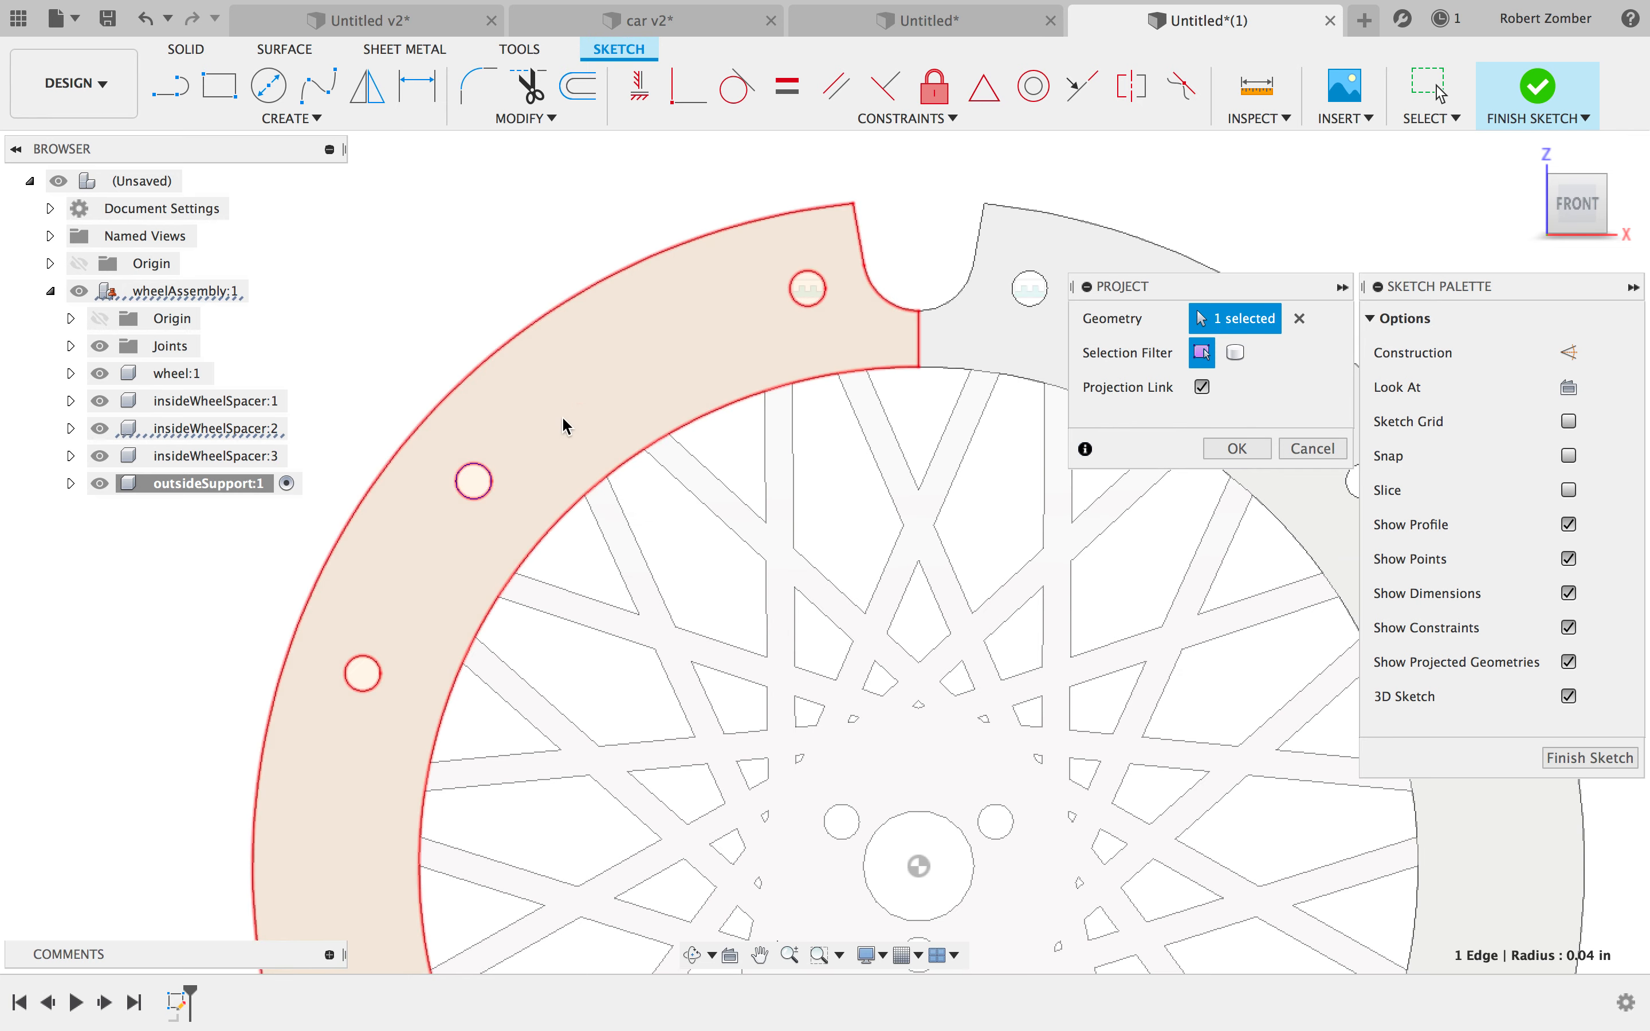
{"action": "left_click", "coordinate": [808, 309]}
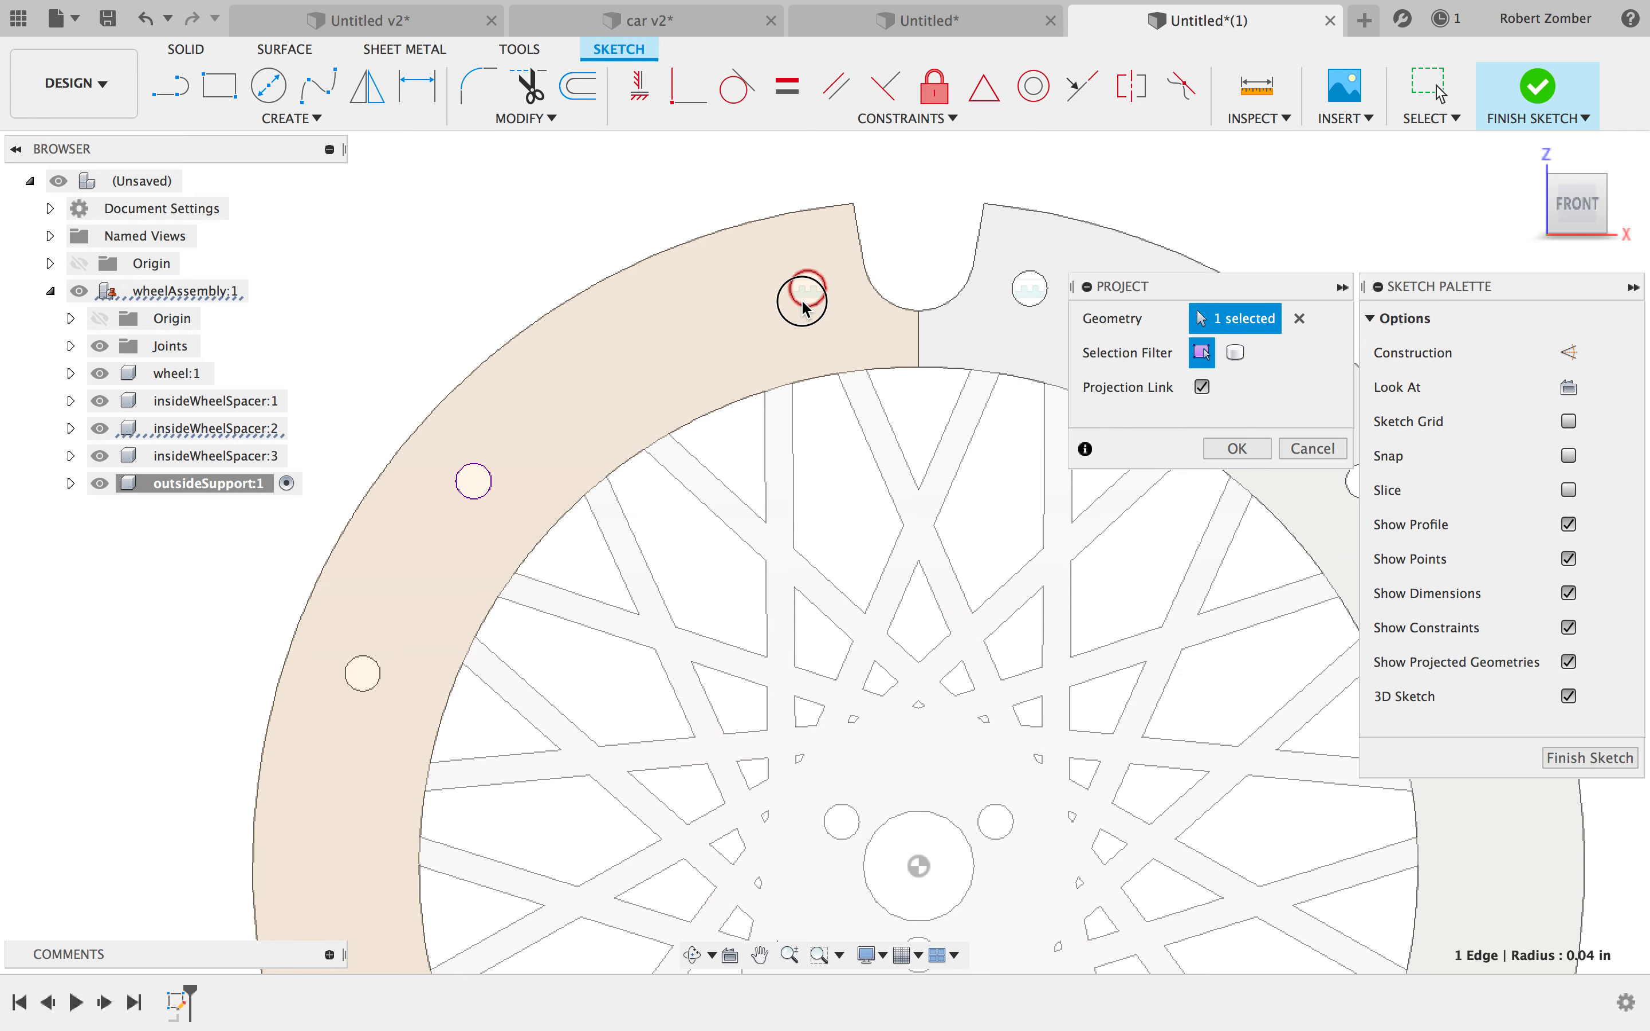
{"action": "left_click", "coordinate": [832, 376]}
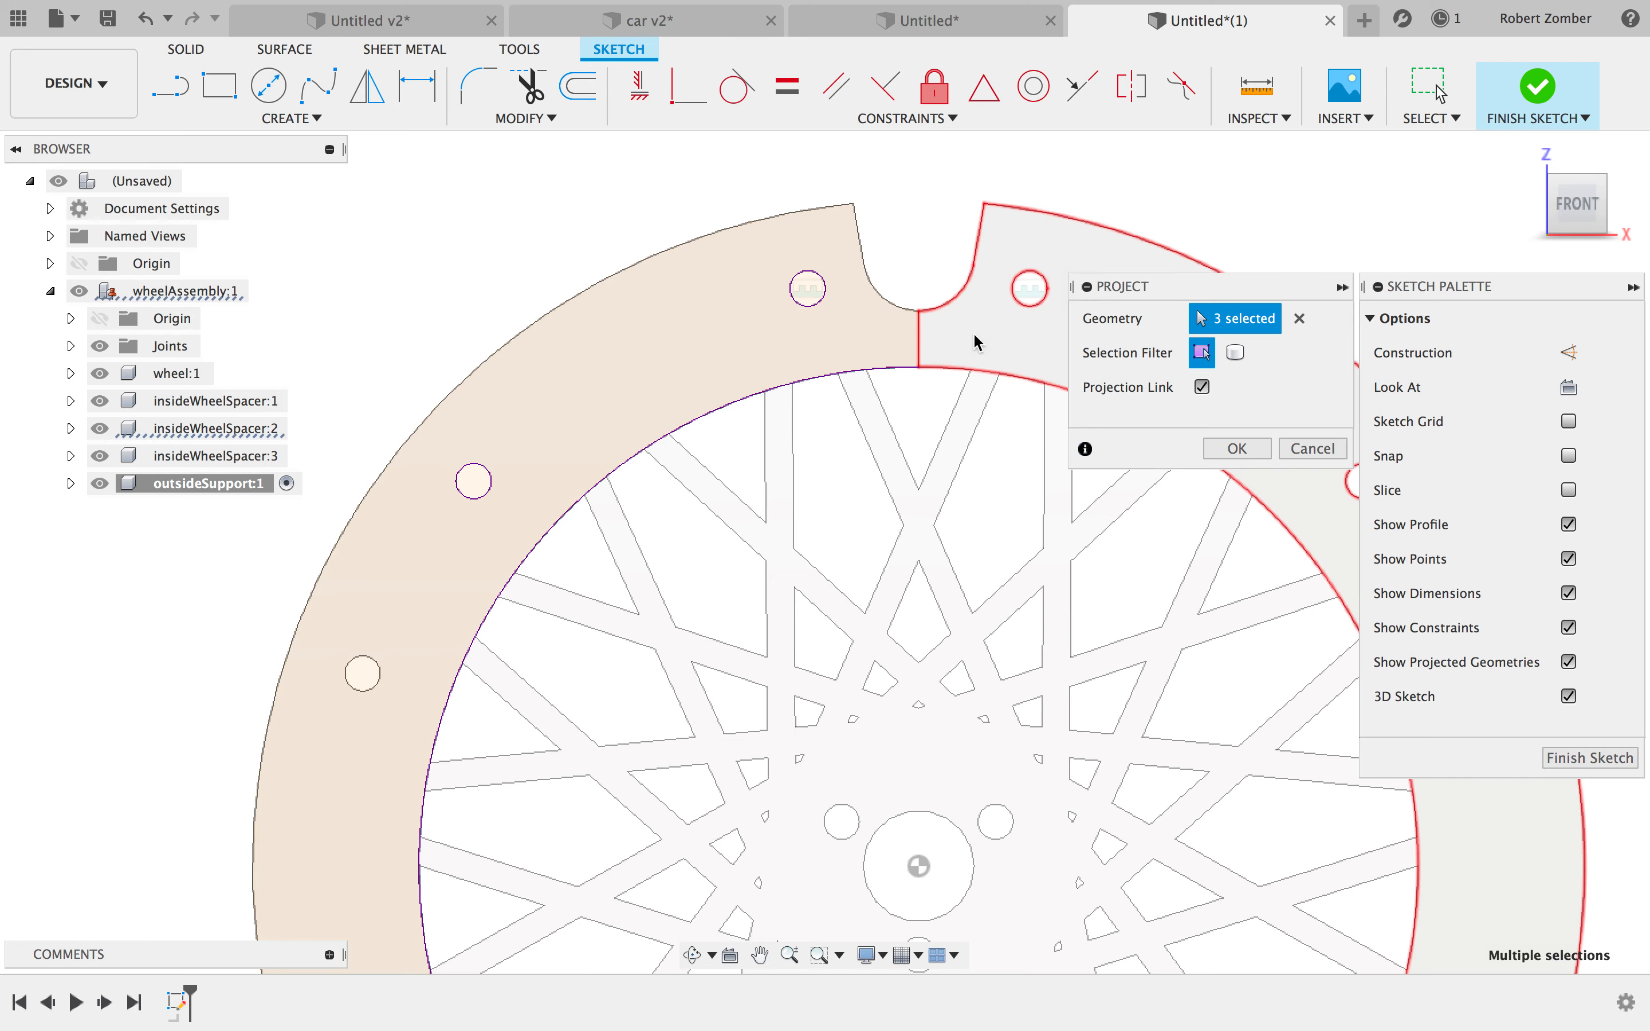
{"action": "left_click", "coordinate": [1026, 304]}
{"action": "scroll", "coordinate": [1026, 304], "scroll_direction": "right", "scroll_amount": 7}
{"action": "left_click", "coordinate": [861, 525]}
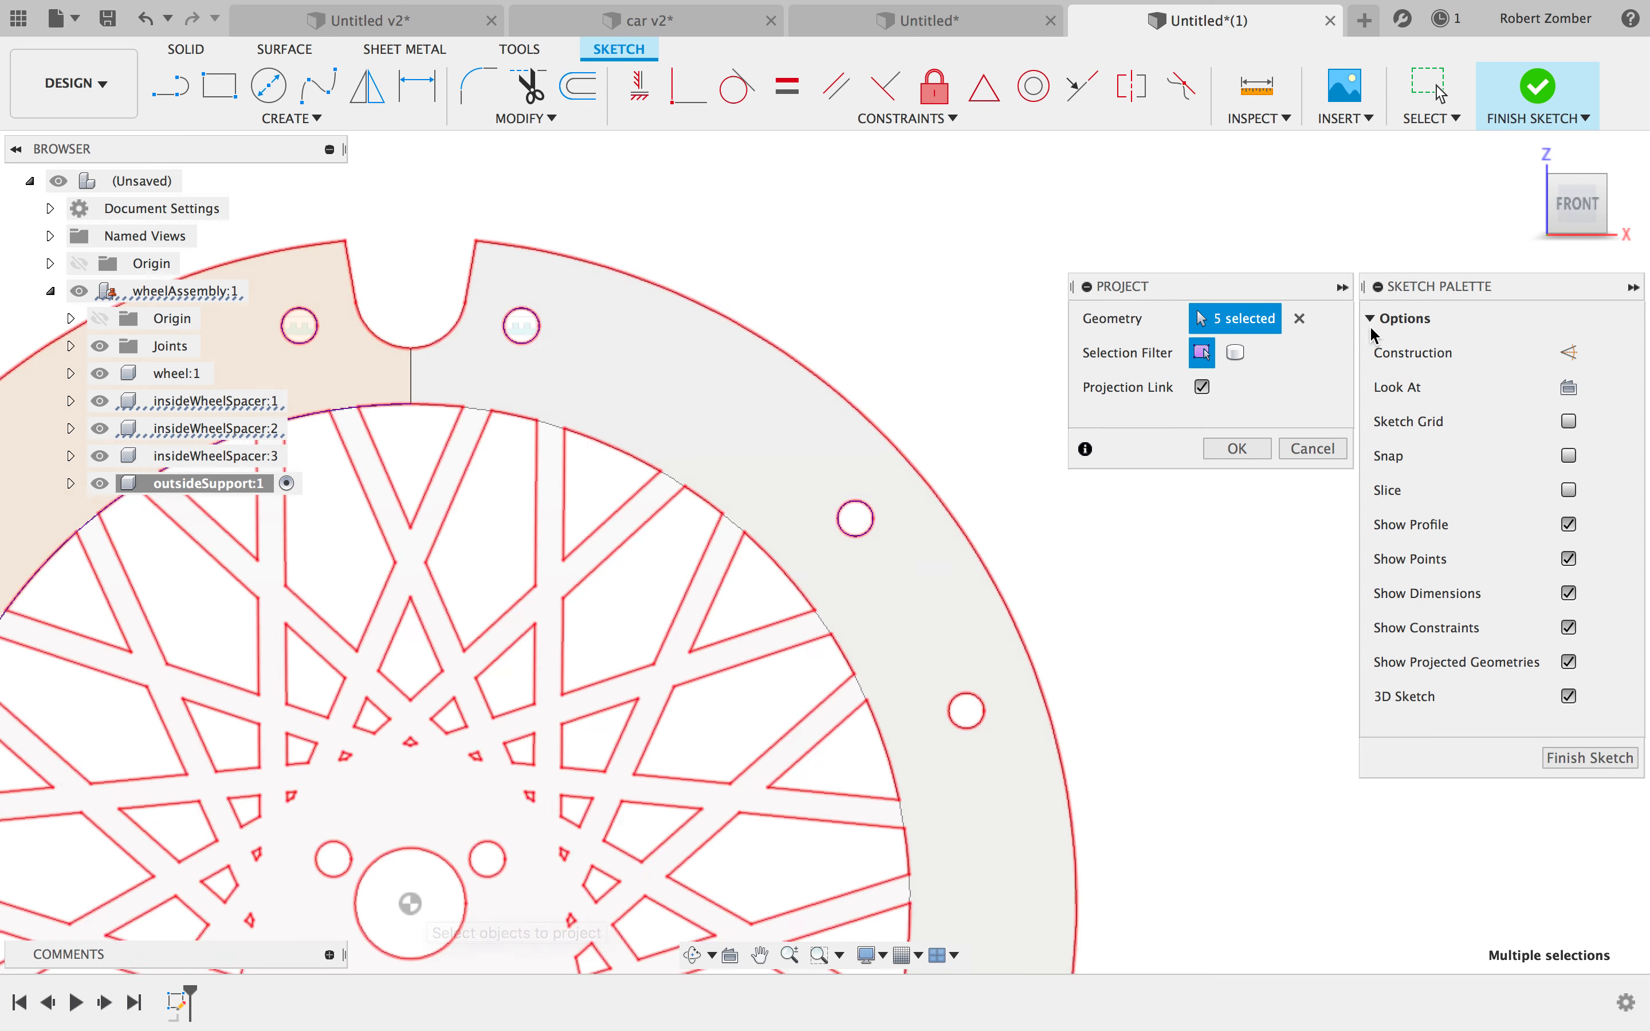
{"action": "left_click", "coordinate": [1241, 450]}
- Isolate the outsideSupport component so that the wheel and spacers are hidden
{"action": "scroll", "coordinate": [1245, 462], "scroll_direction": "down", "scroll_amount": 3}
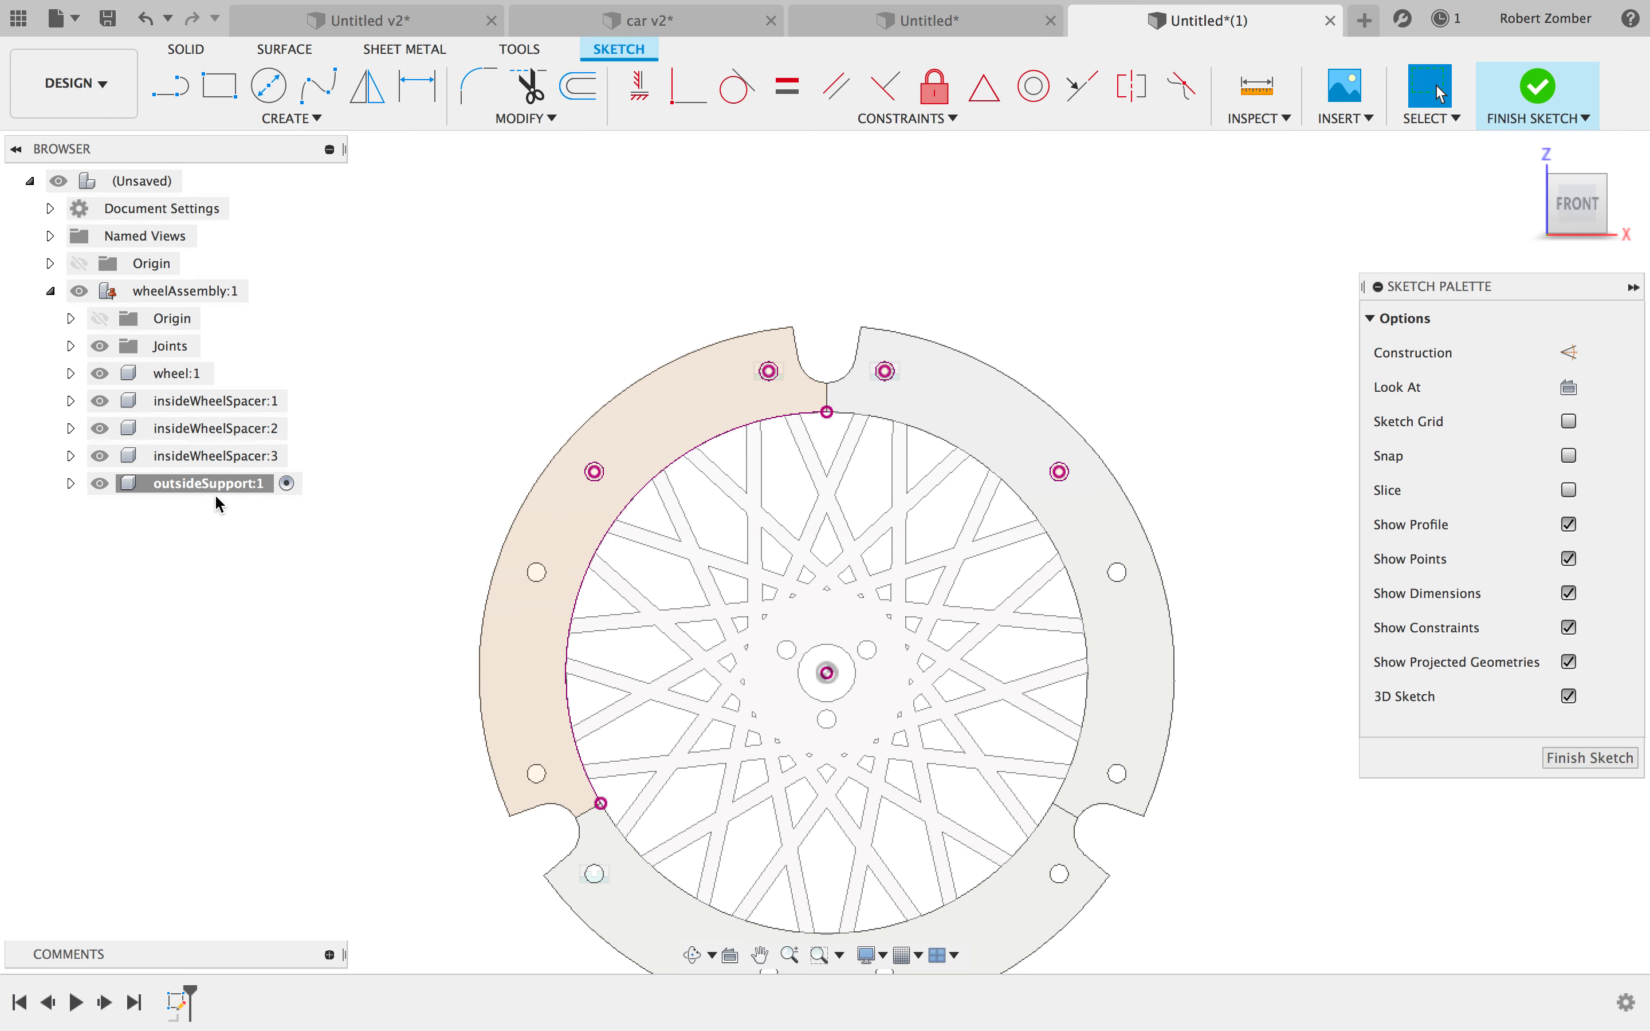
{"action": "right_click", "coordinate": [220, 485]}
{"action": "left_click", "coordinate": [308, 595]}
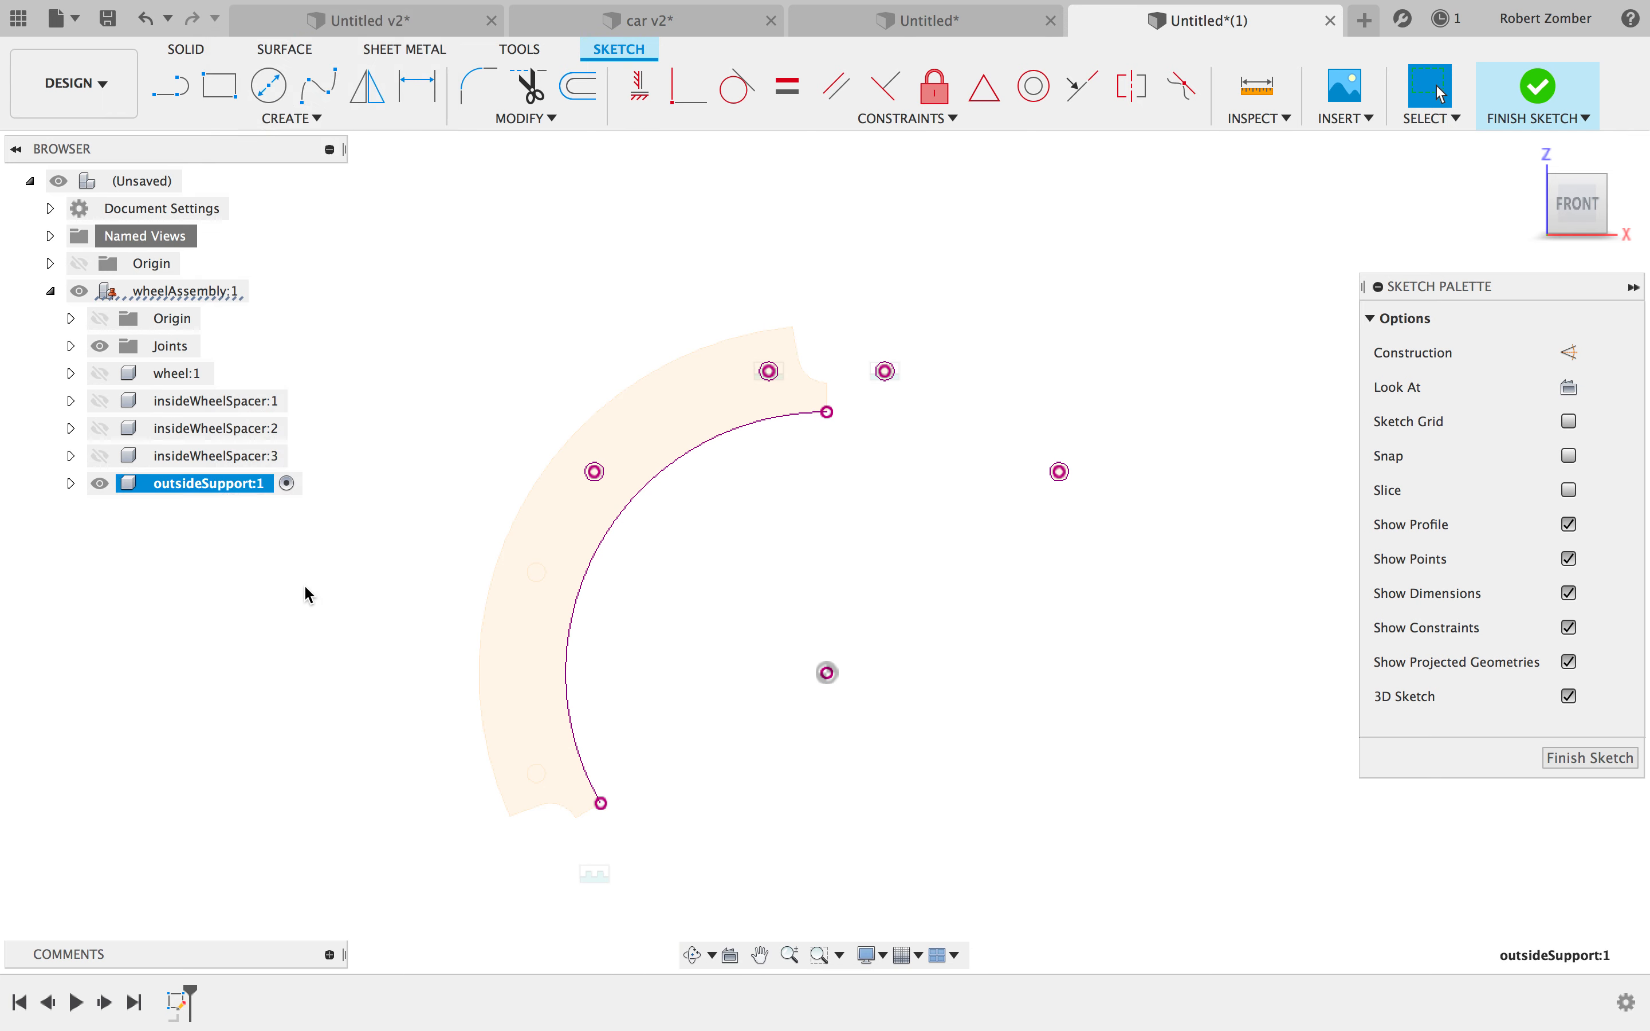
{"action": "left_click", "coordinate": [570, 245]}
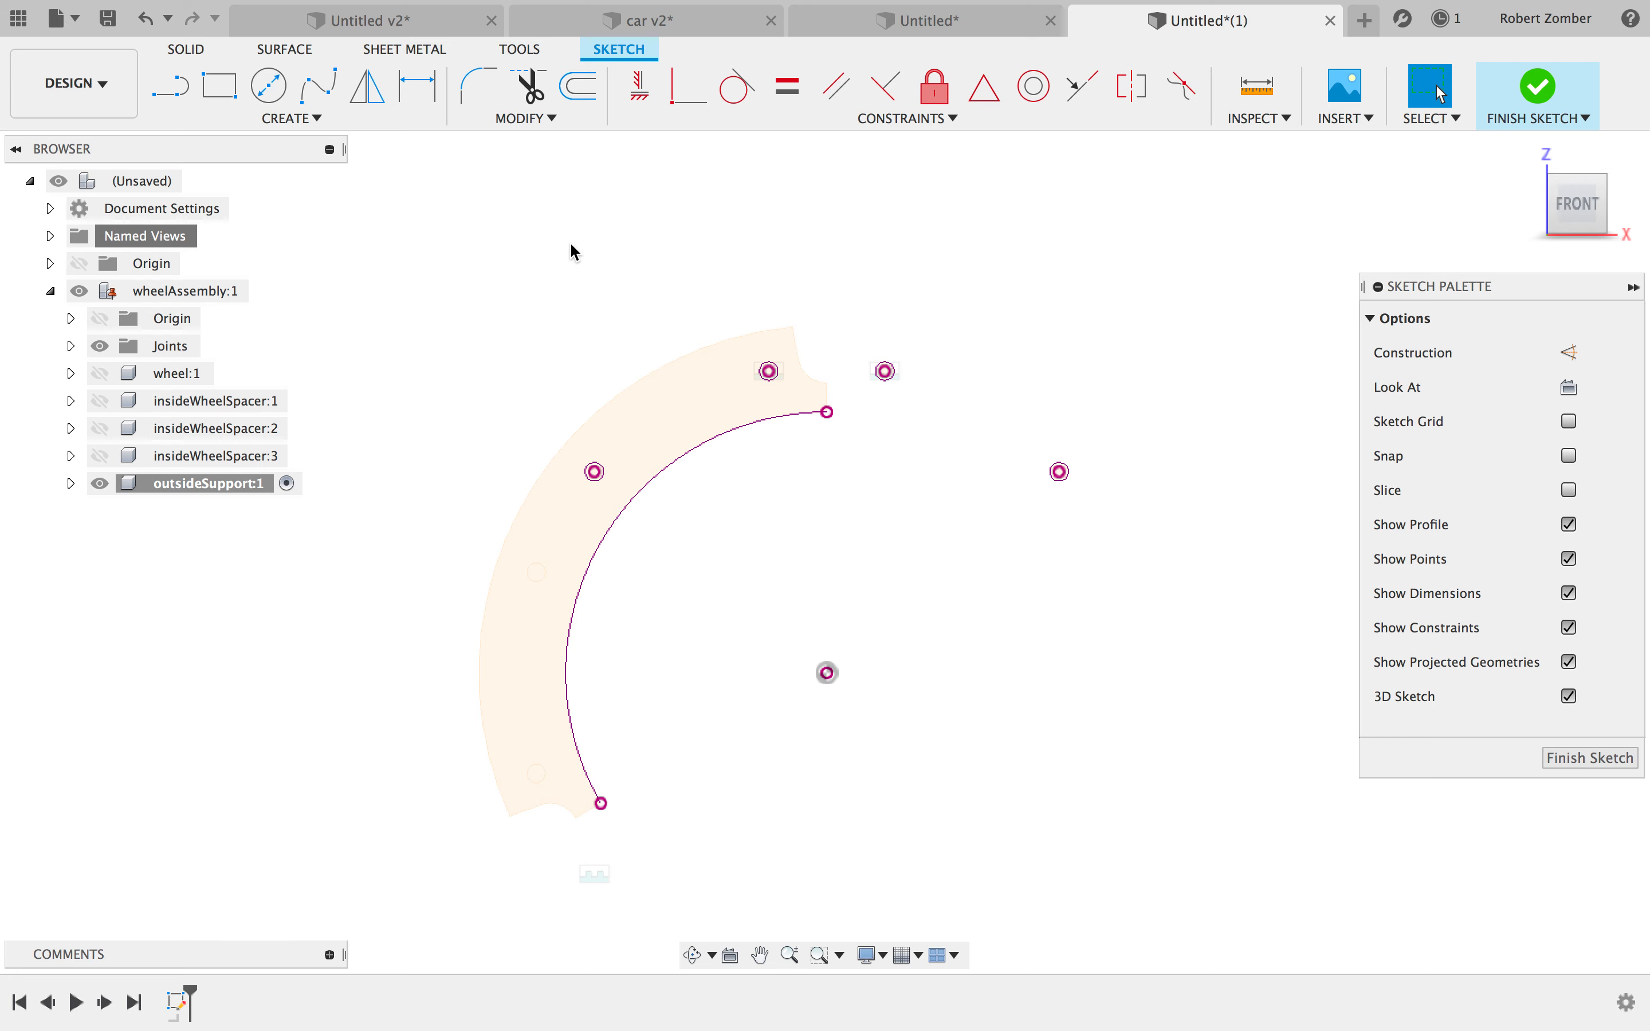
- Check the radii on the outside support drawing, then sketch a circle from the wheel centre to the projected inner arc's upper endpoint
{"action": "key", "text": "ctrl+Right"}
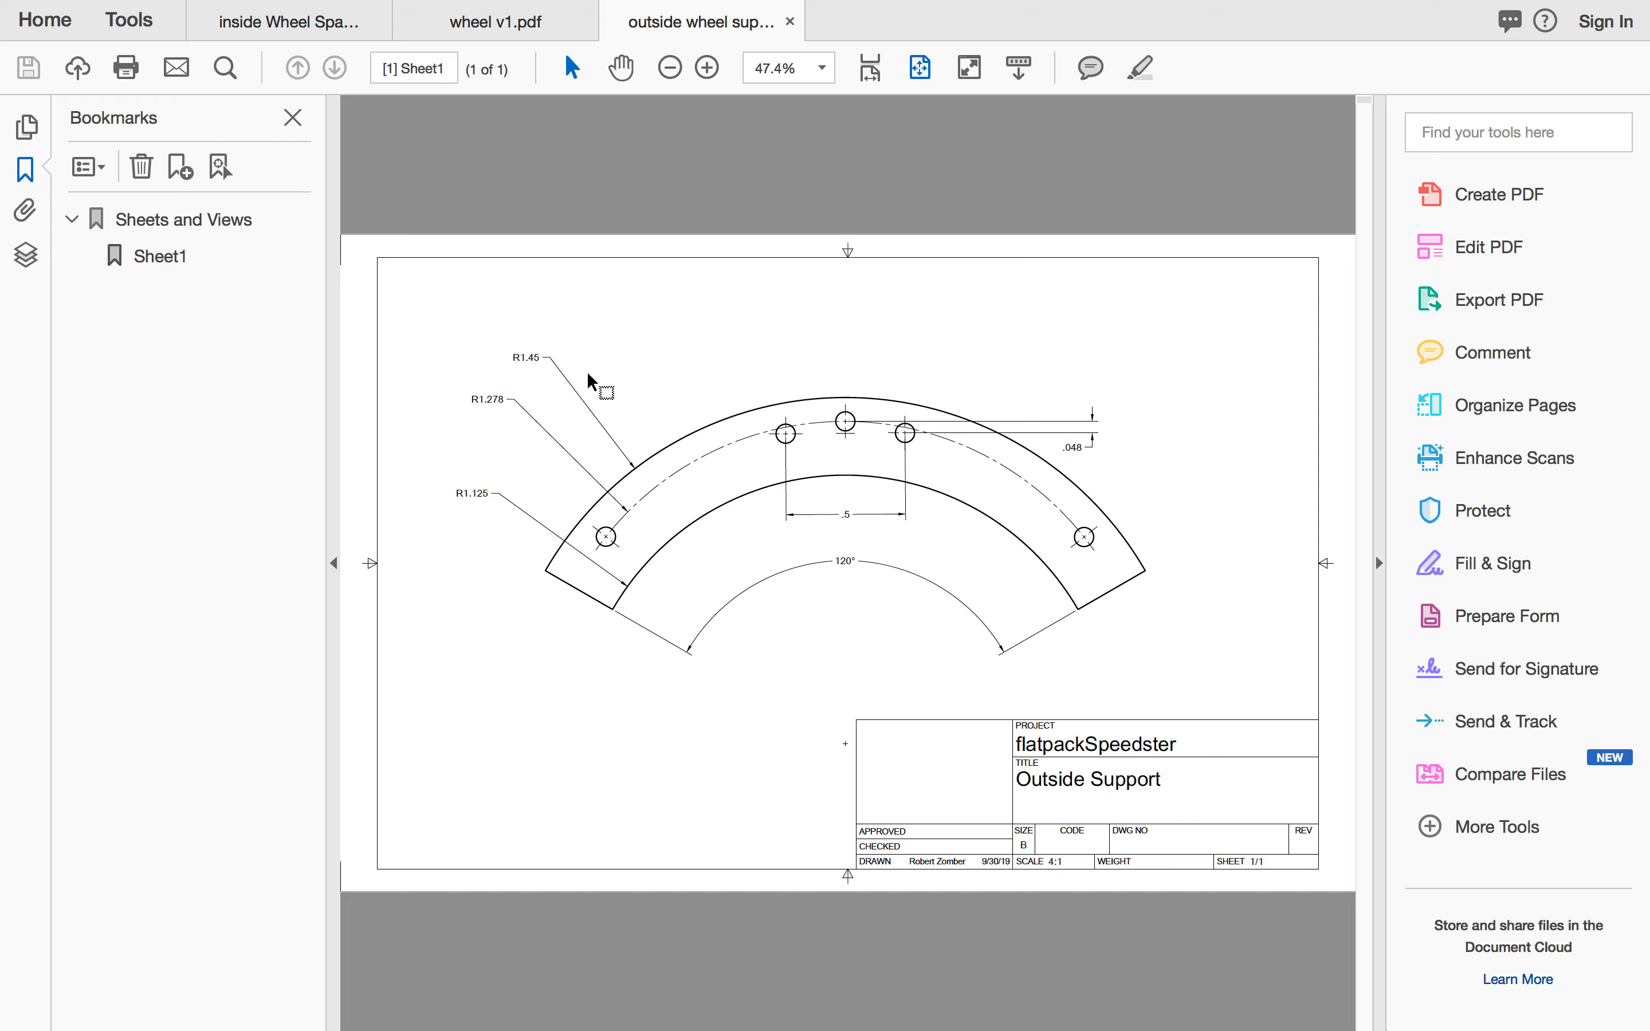
{"action": "key", "text": "ctrl+Left"}
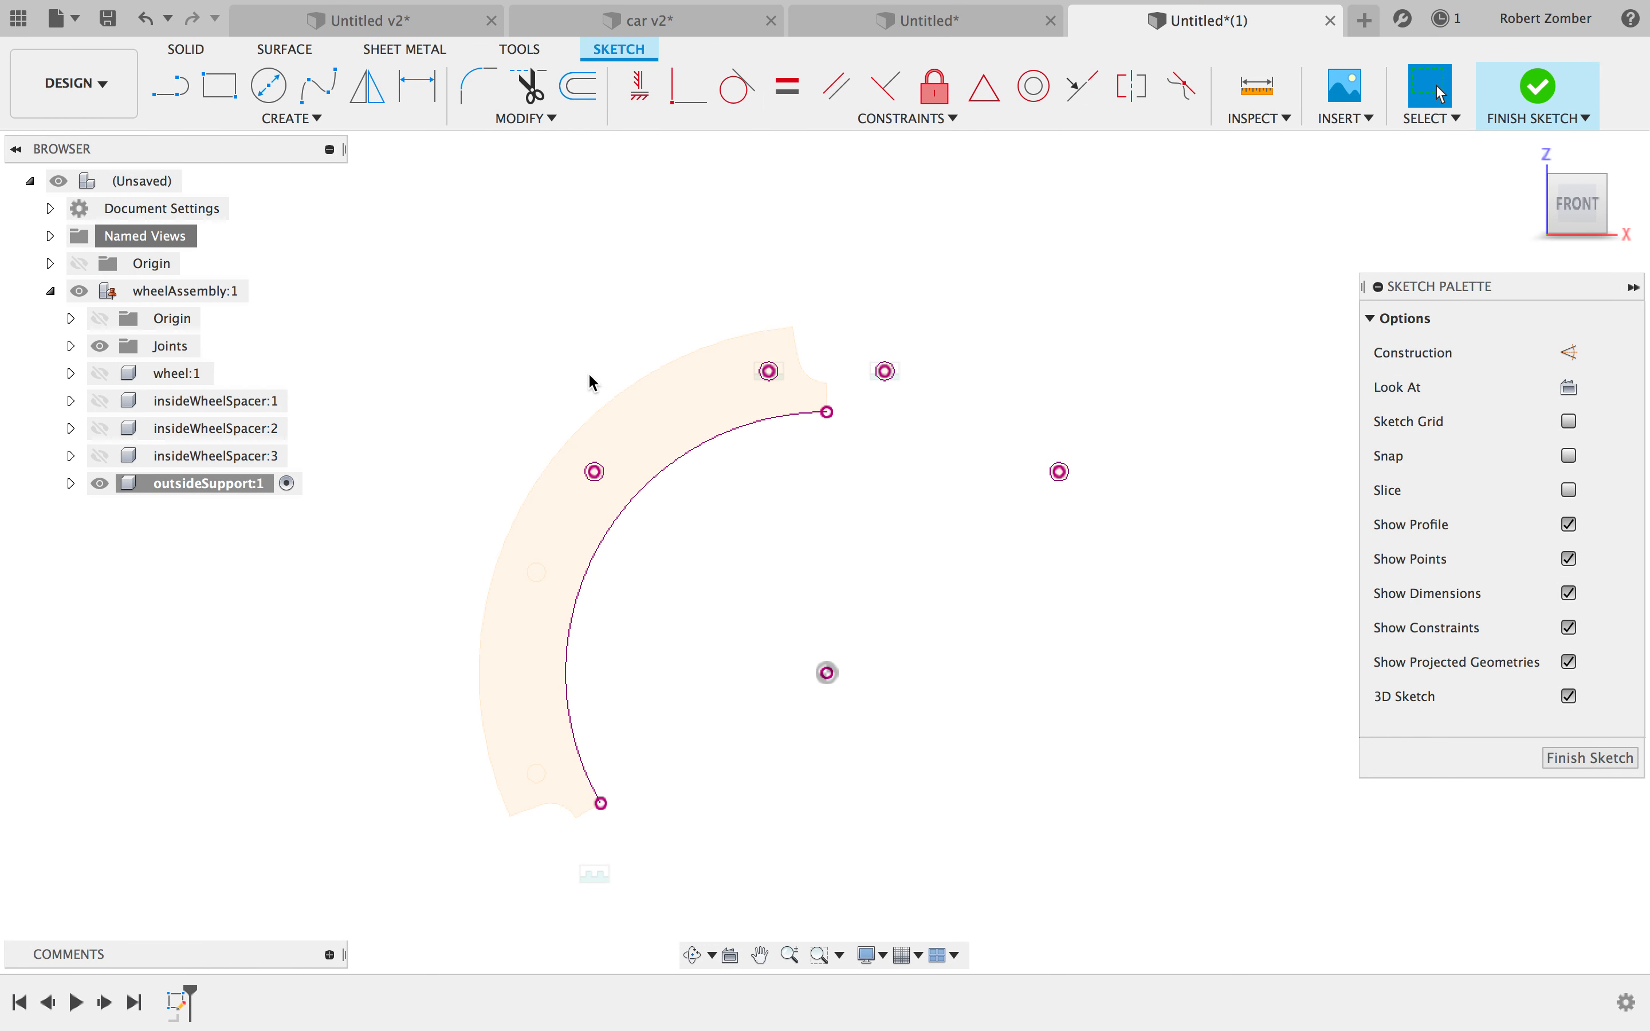
{"action": "key", "text": "d"}
{"action": "key", "text": "Escape"}
{"action": "key", "text": "c"}
{"action": "left_click", "coordinate": [828, 673]}
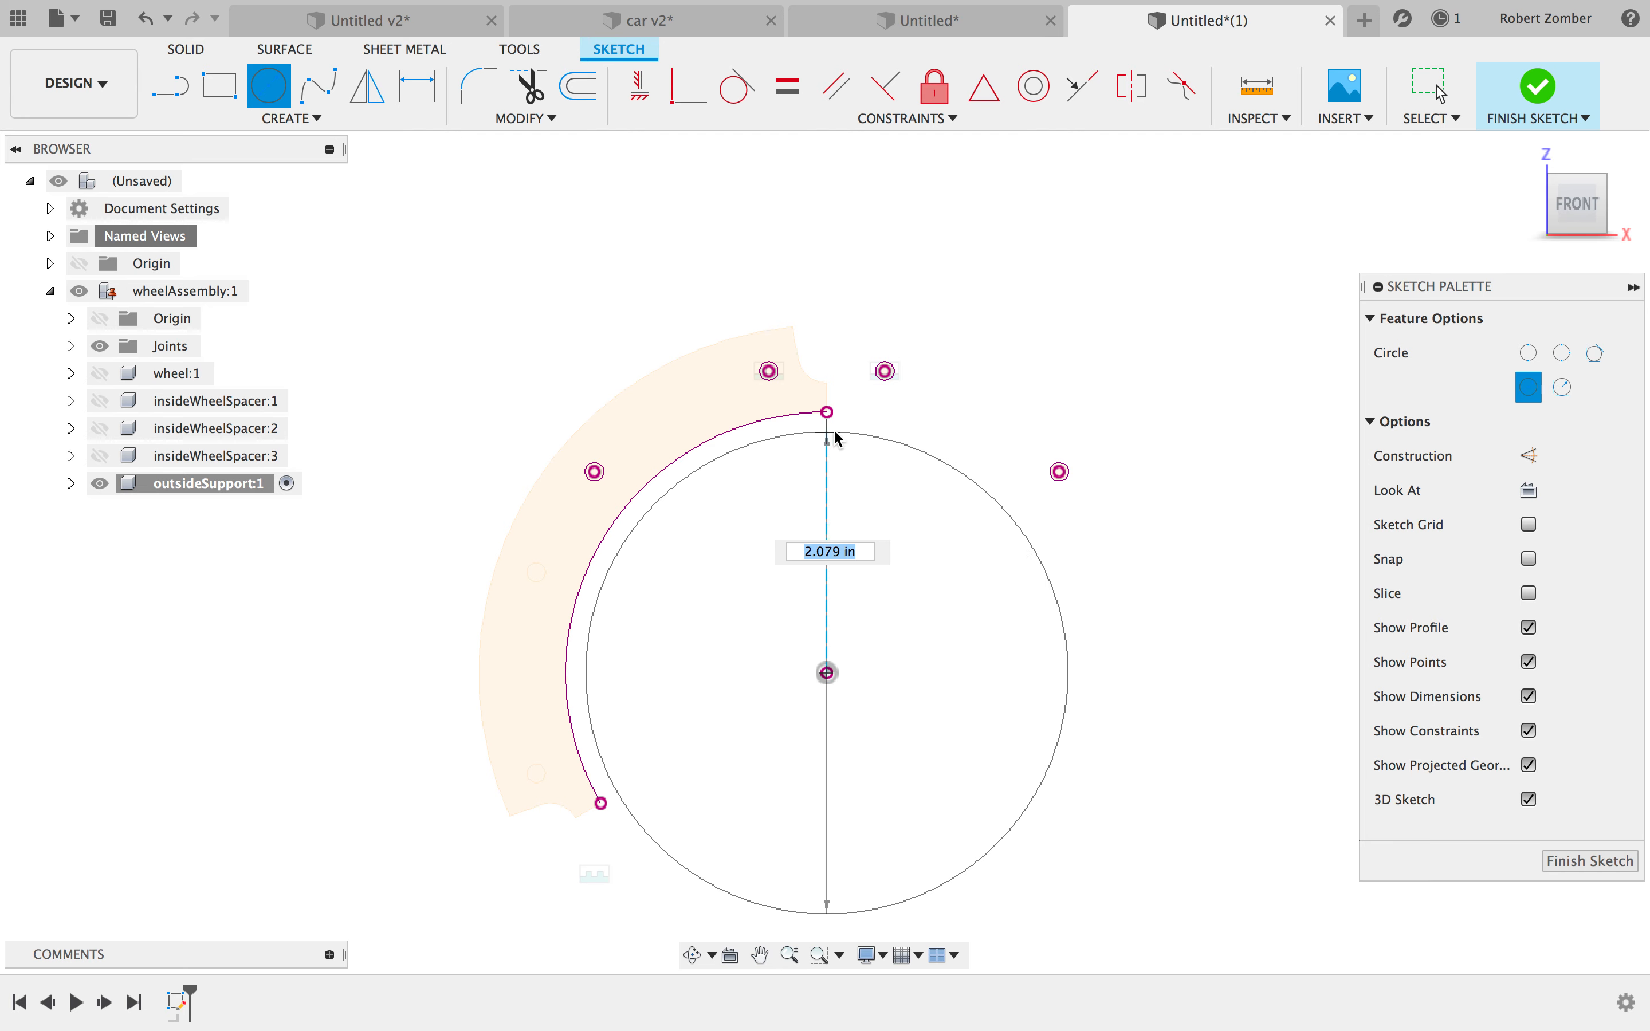
{"action": "left_click", "coordinate": [827, 412]}
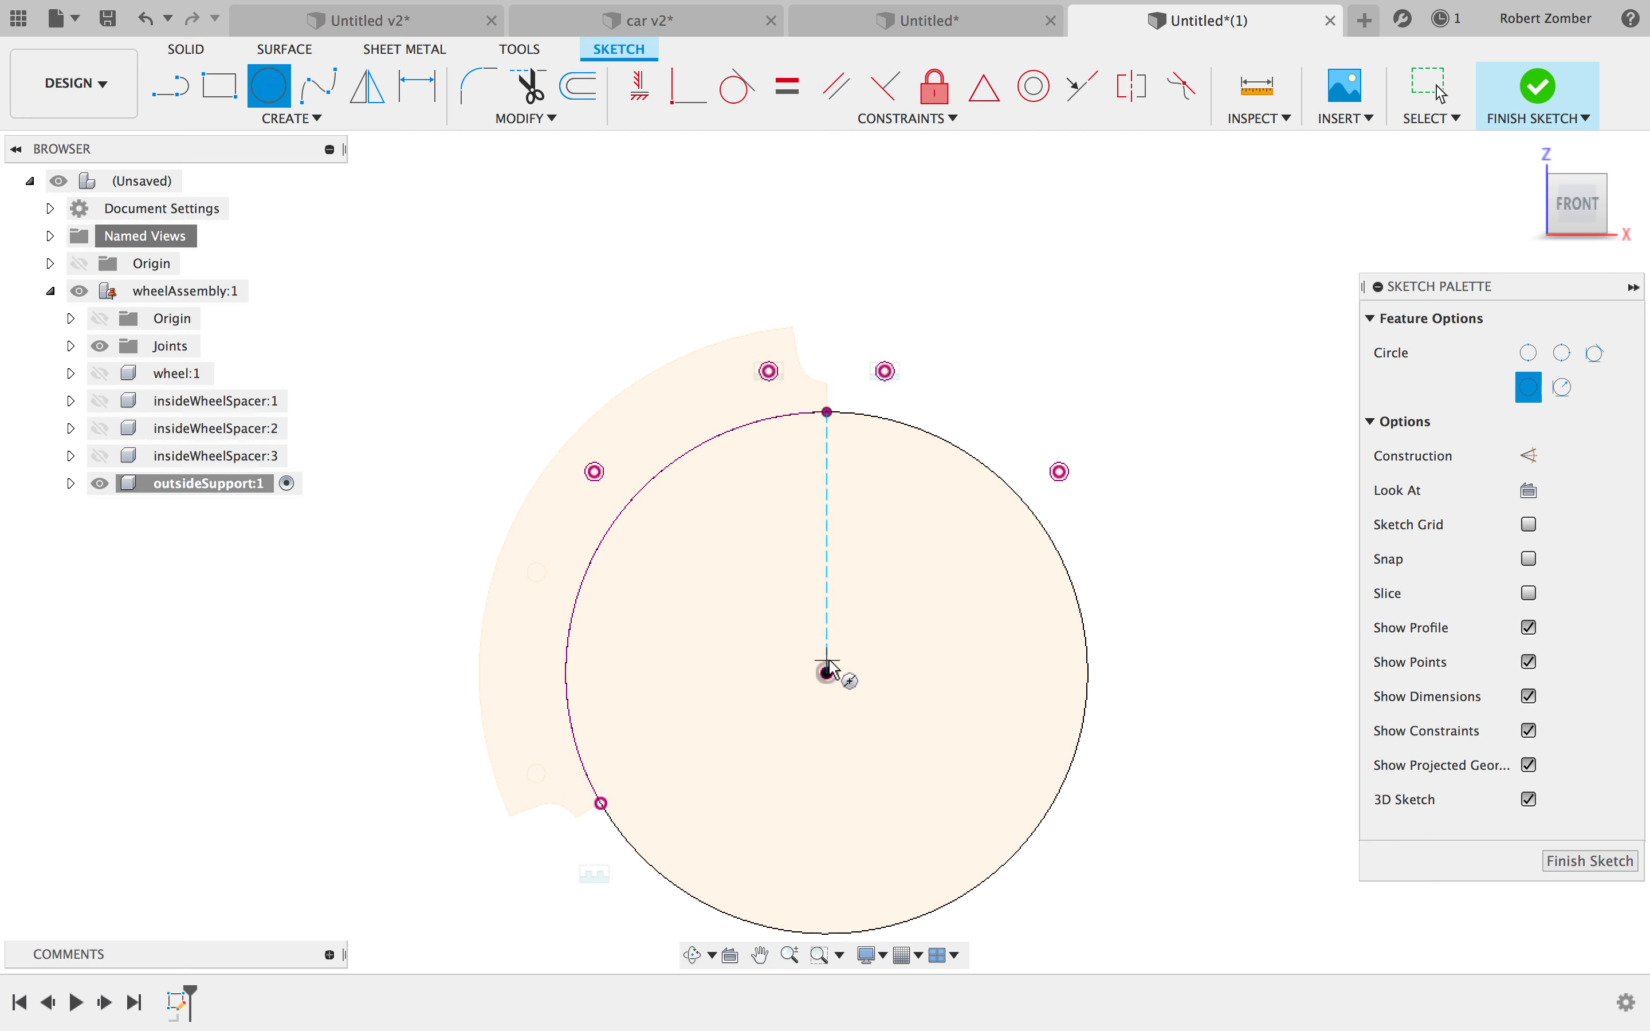
- Sketch a concentric outer circle with a diameter of 2.9 in at the wheel centre
{"action": "left_click", "coordinate": [828, 673]}
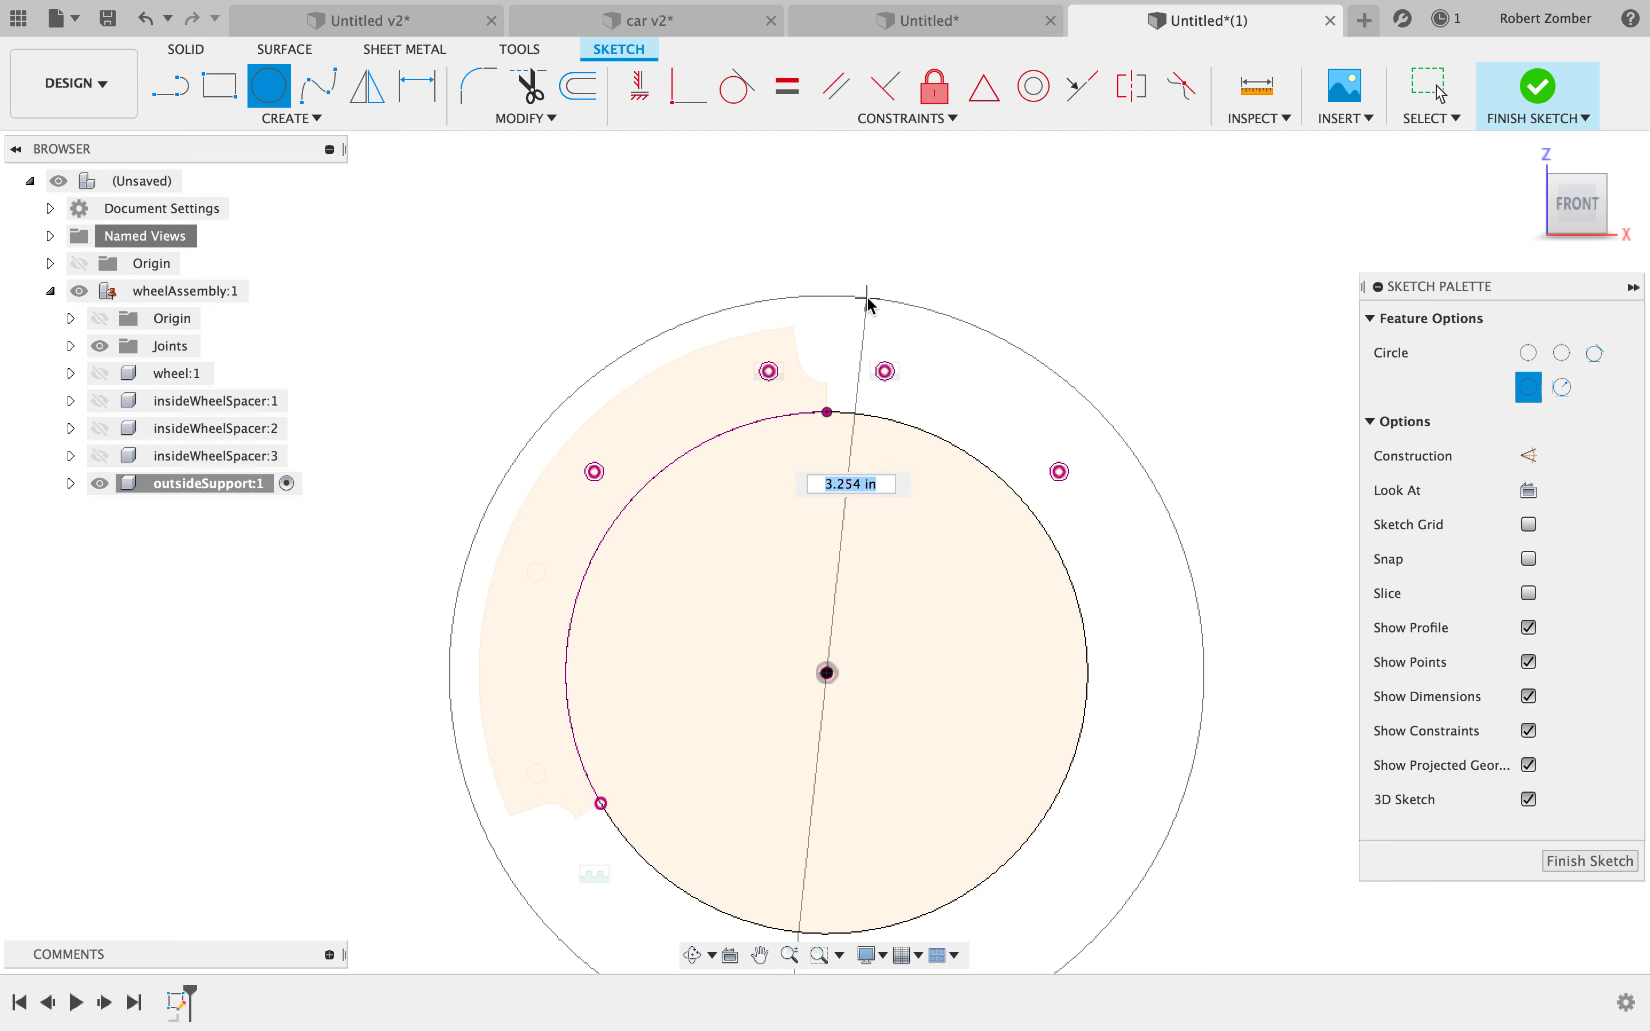
{"action": "type", "text": "1.9"}
{"action": "key", "text": "Tab"}
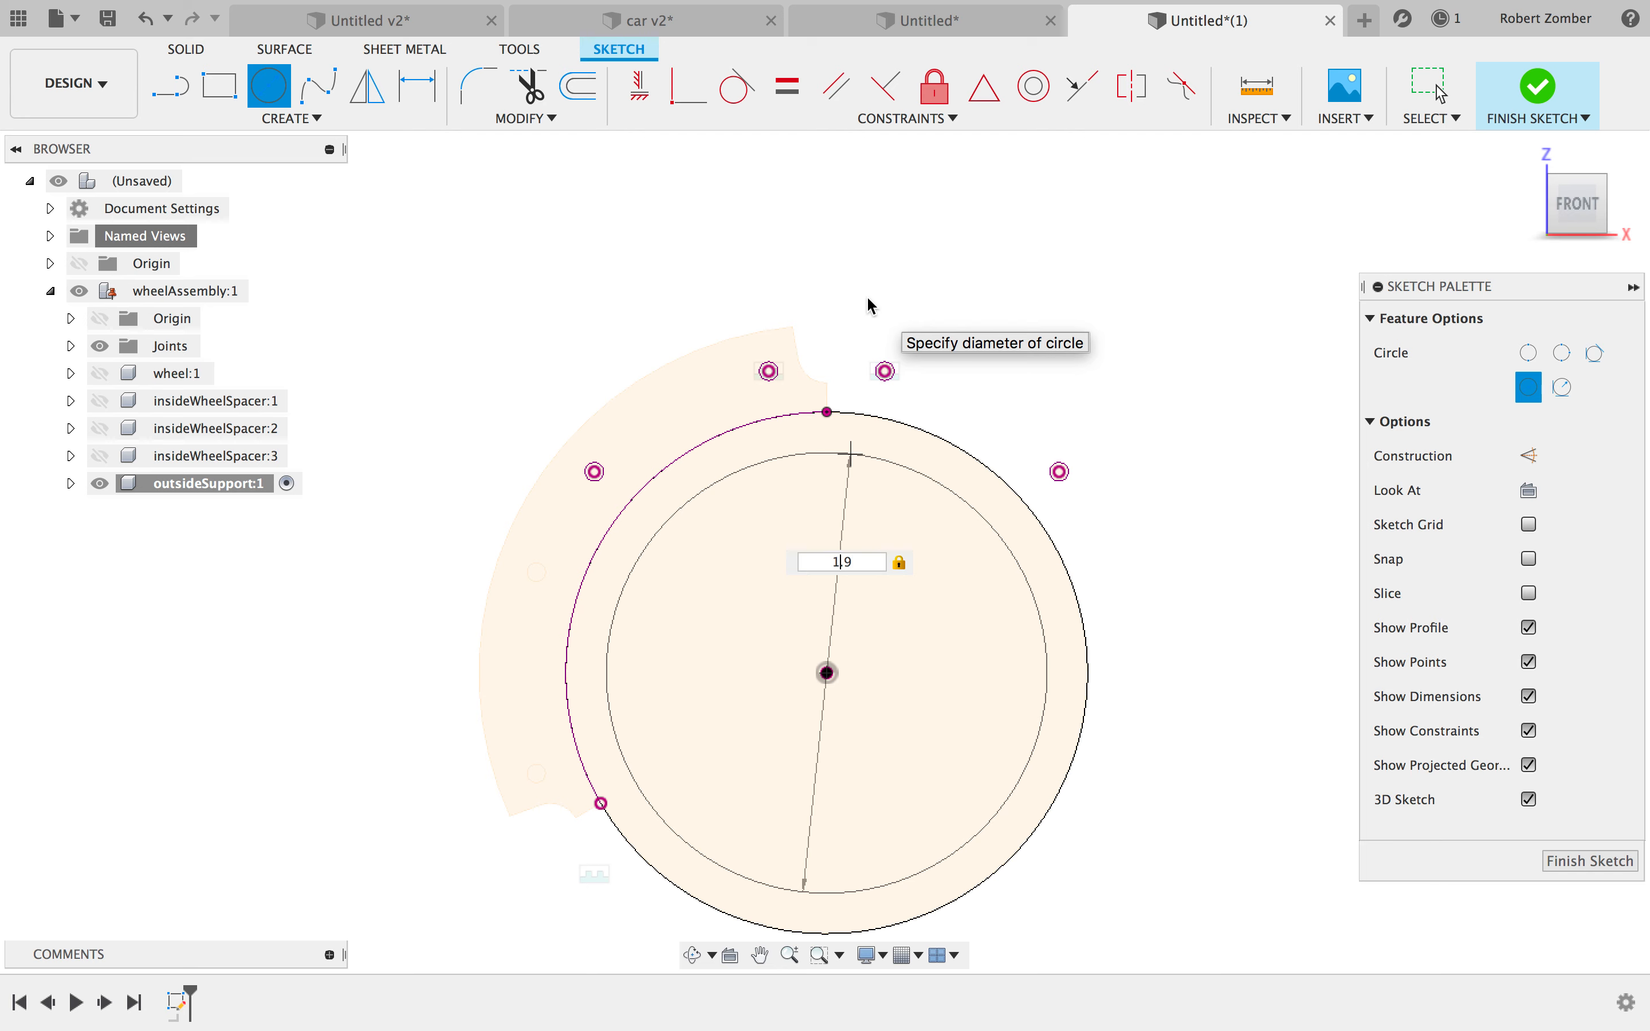
{"action": "type", "text": "."}
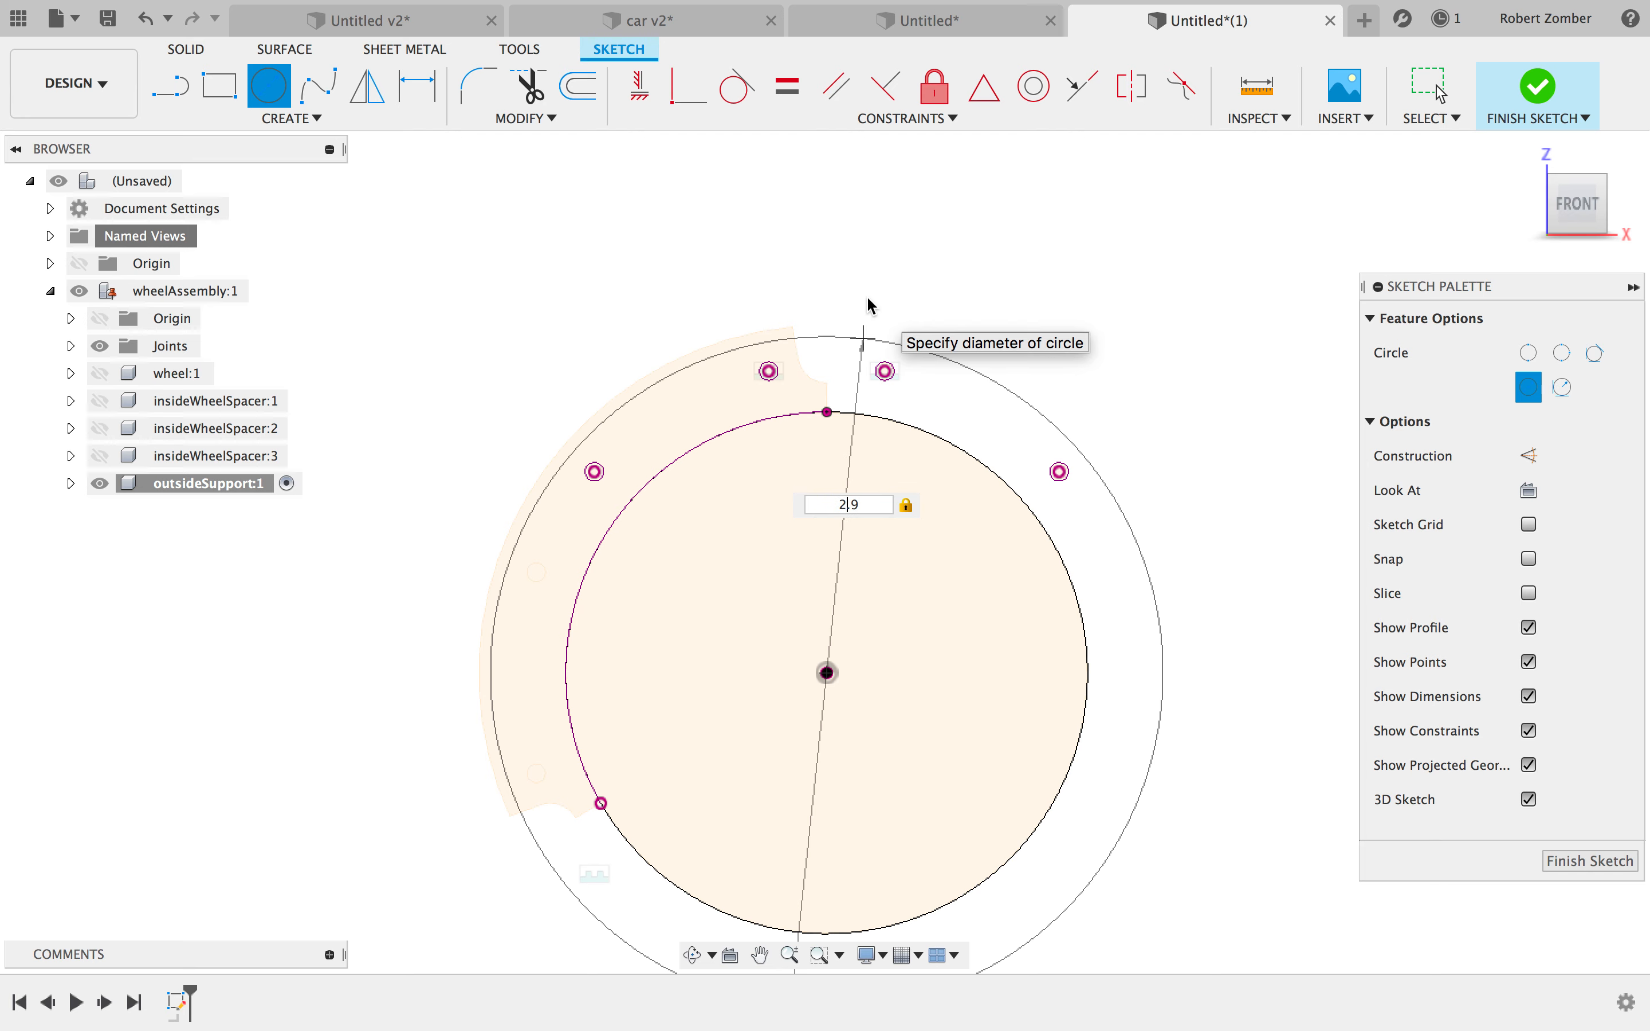
{"action": "key", "text": "Return"}
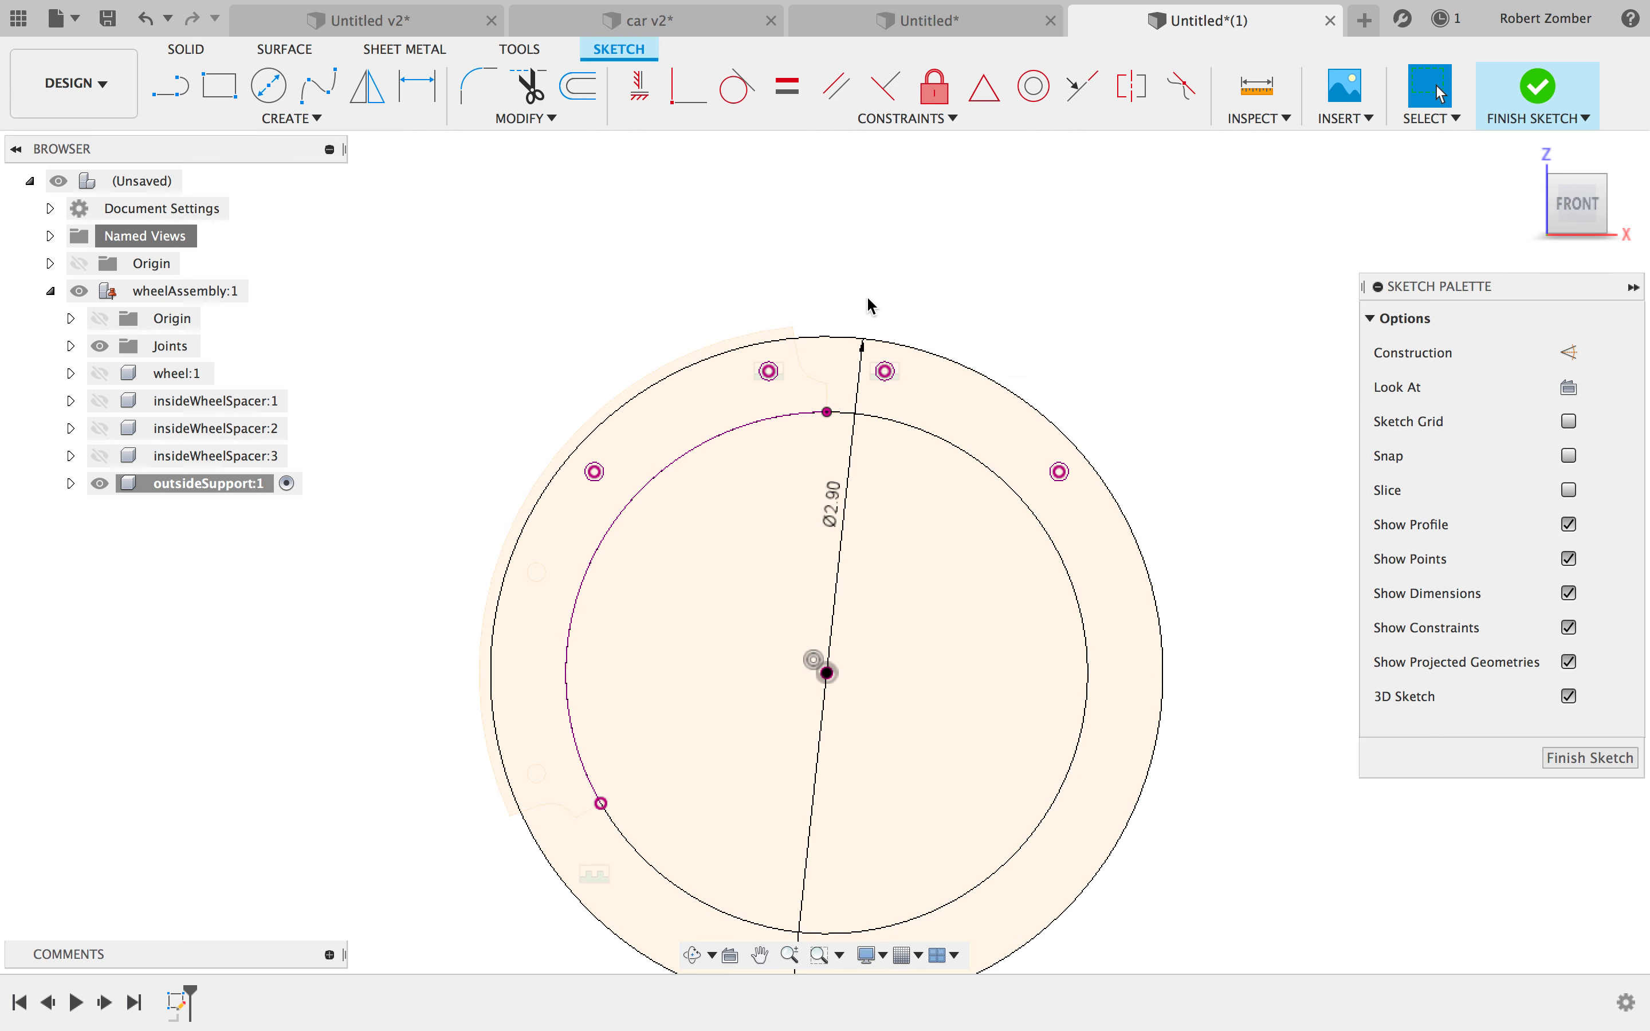
- Check the outside support PDF drawing for the position of the middle top hole relative to its two neighbouring holes
{"action": "key", "text": "ctrl+Right"}
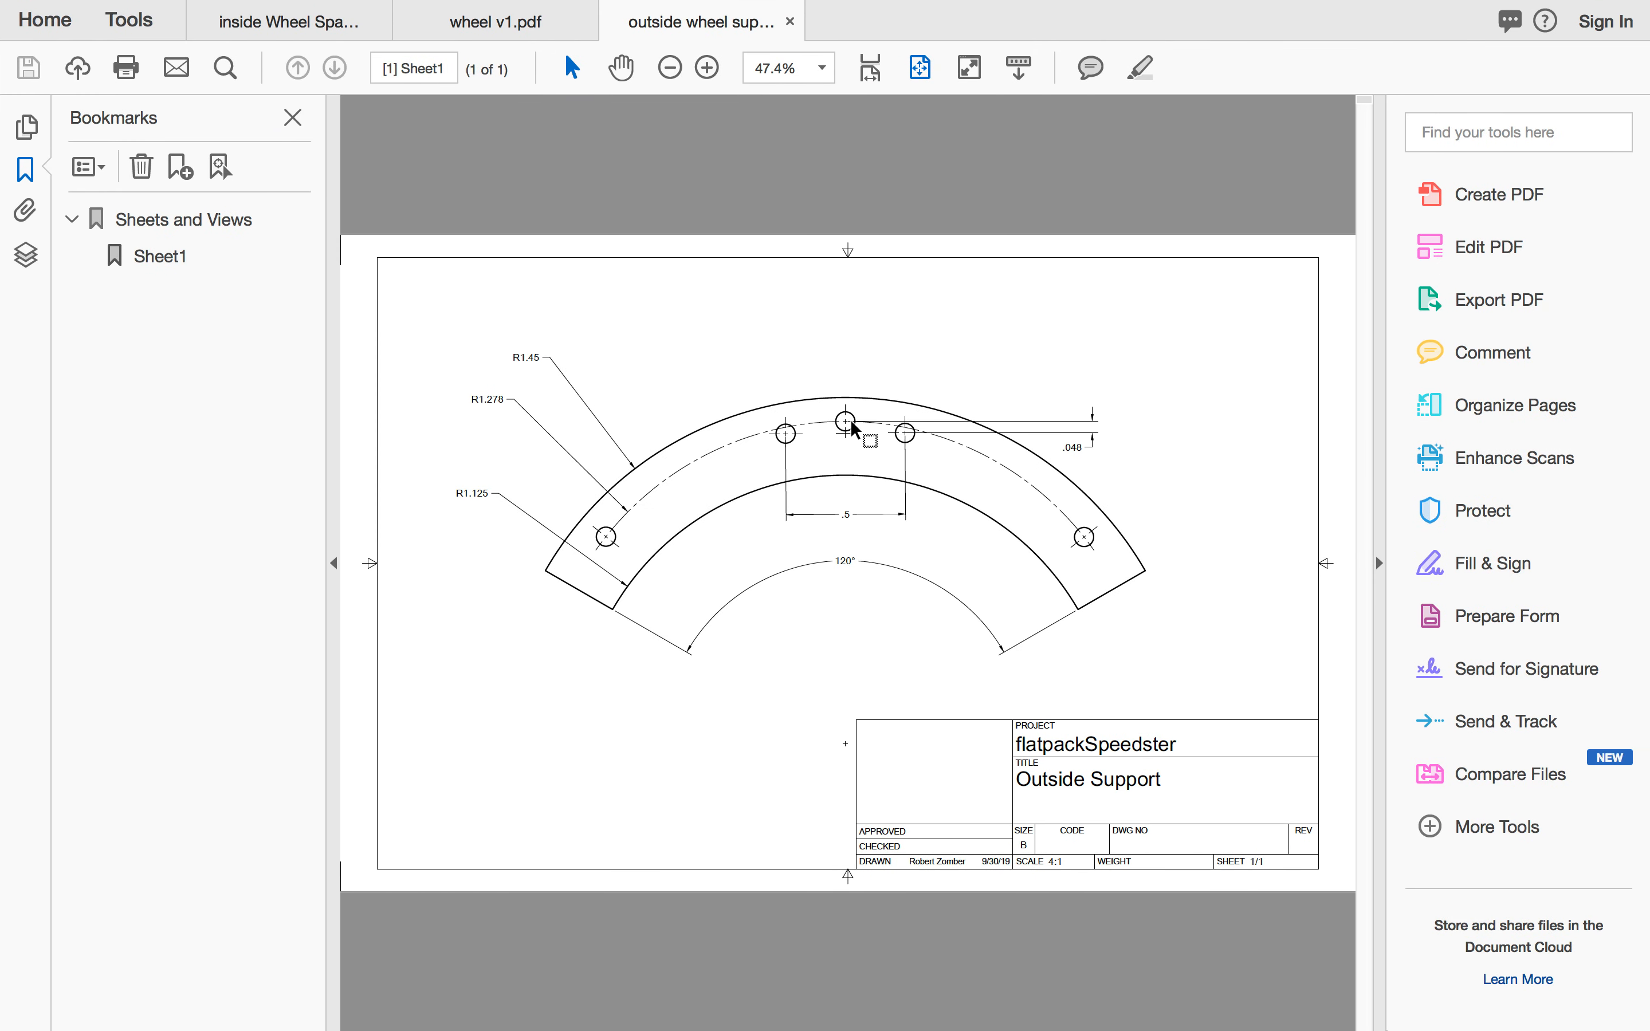
{"action": "scroll", "coordinate": [853, 427], "scroll_direction": "up", "scroll_amount": 5, "text": "ctrl"}
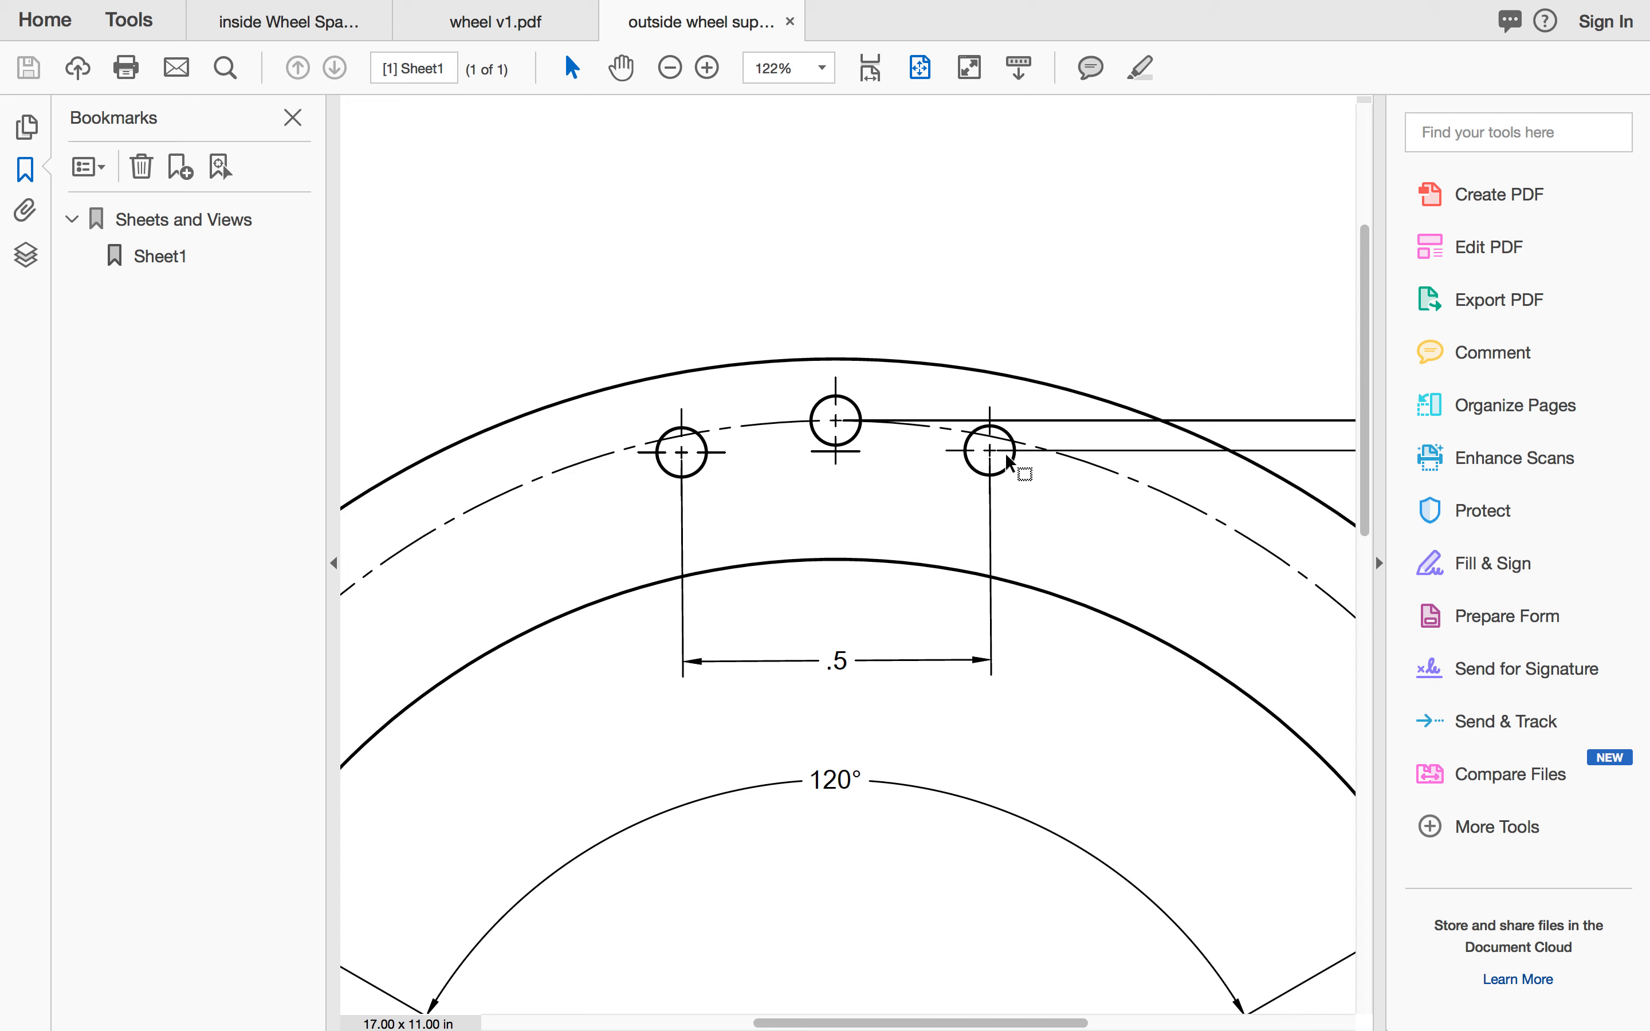
{"action": "scroll", "coordinate": [1050, 460], "scroll_direction": "right", "scroll_amount": 10}
{"action": "scroll", "coordinate": [1064, 466], "scroll_direction": "left", "scroll_amount": 7}
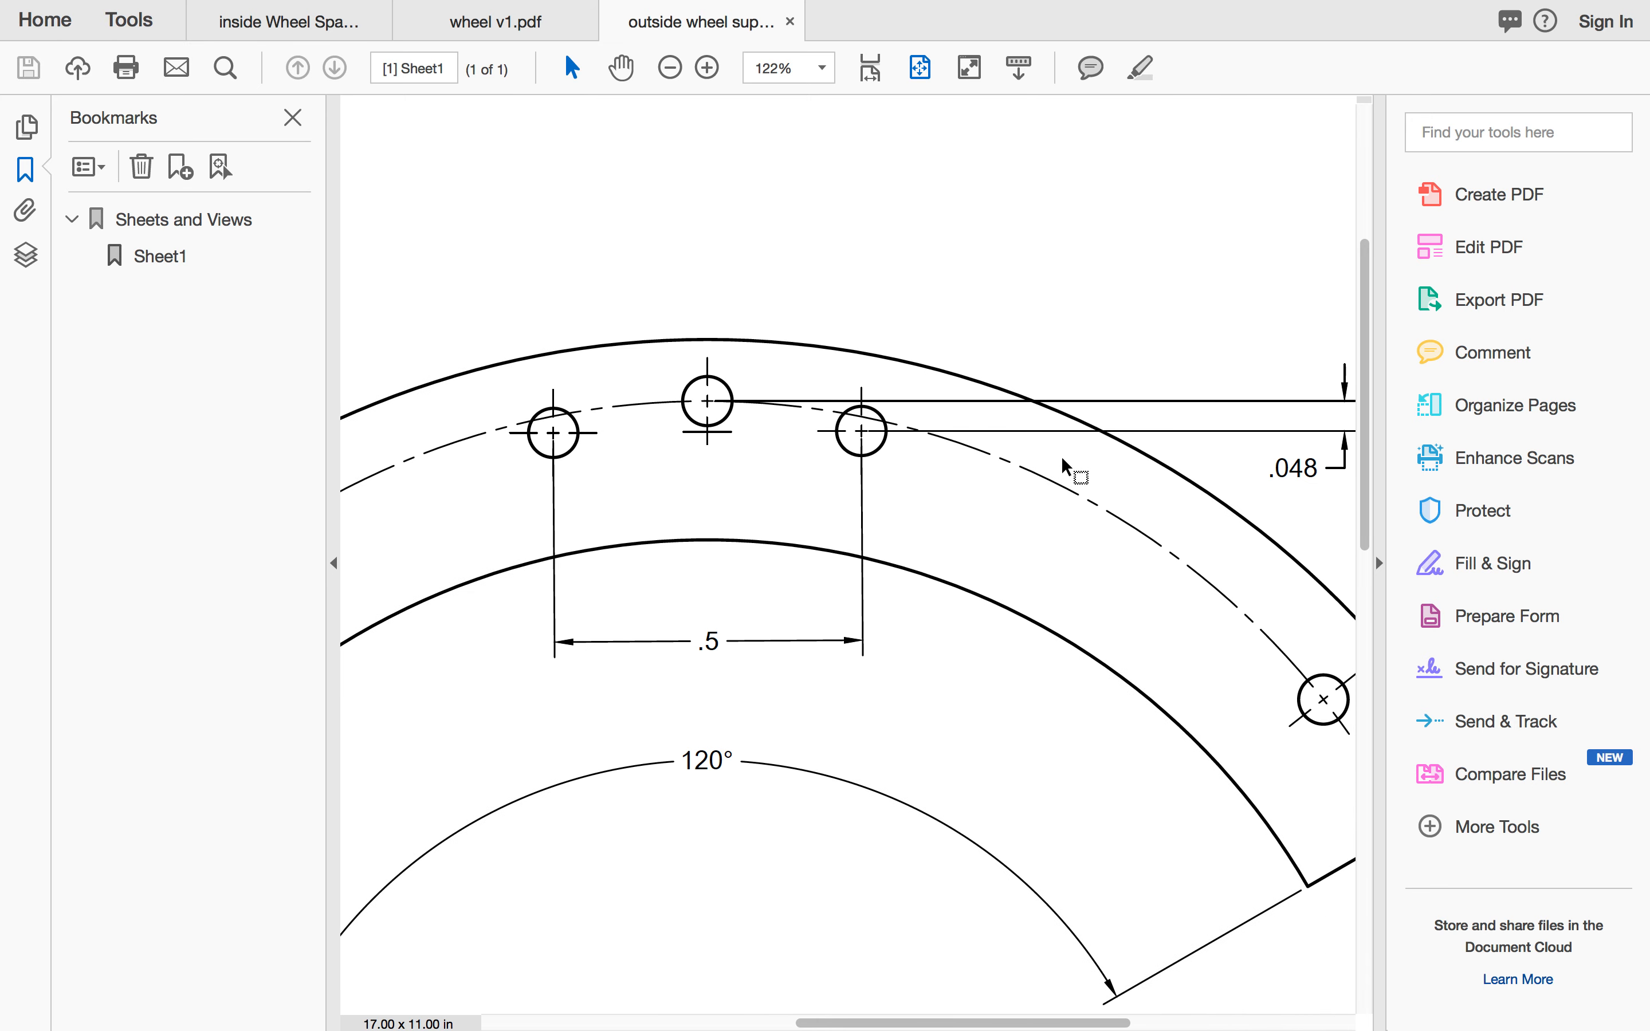
{"action": "scroll", "coordinate": [1065, 467], "scroll_direction": "down", "scroll_amount": 5, "text": "ctrl"}
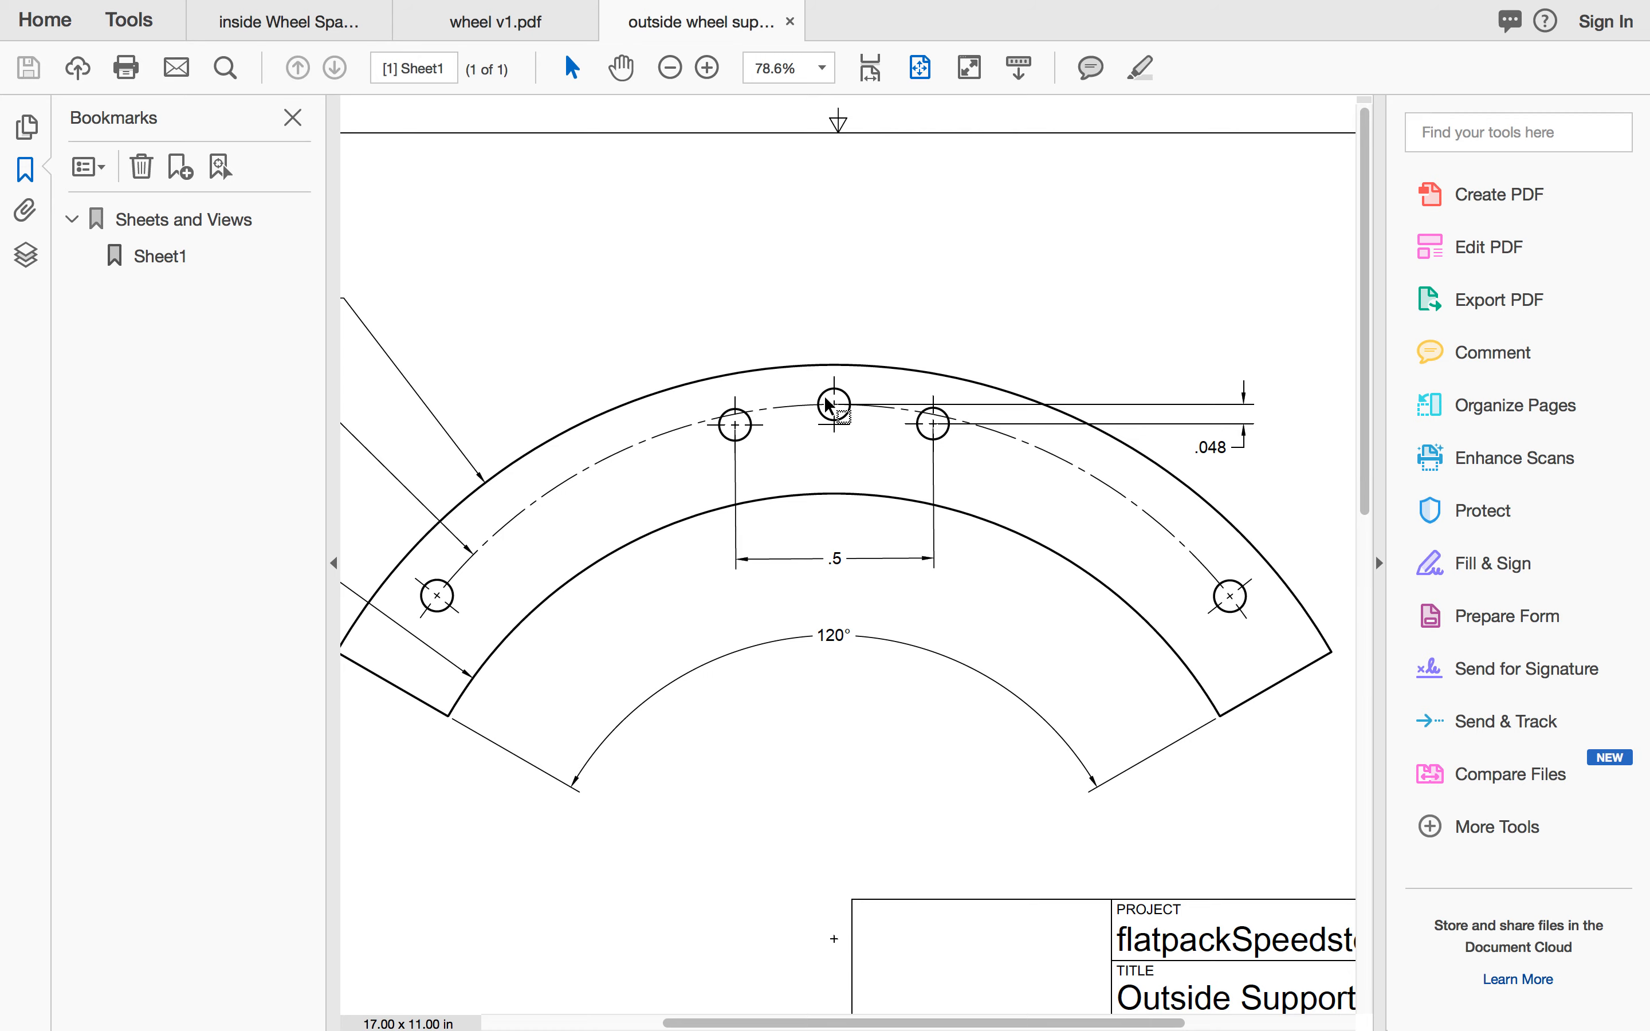
{"action": "key", "text": "ctrl+Left"}
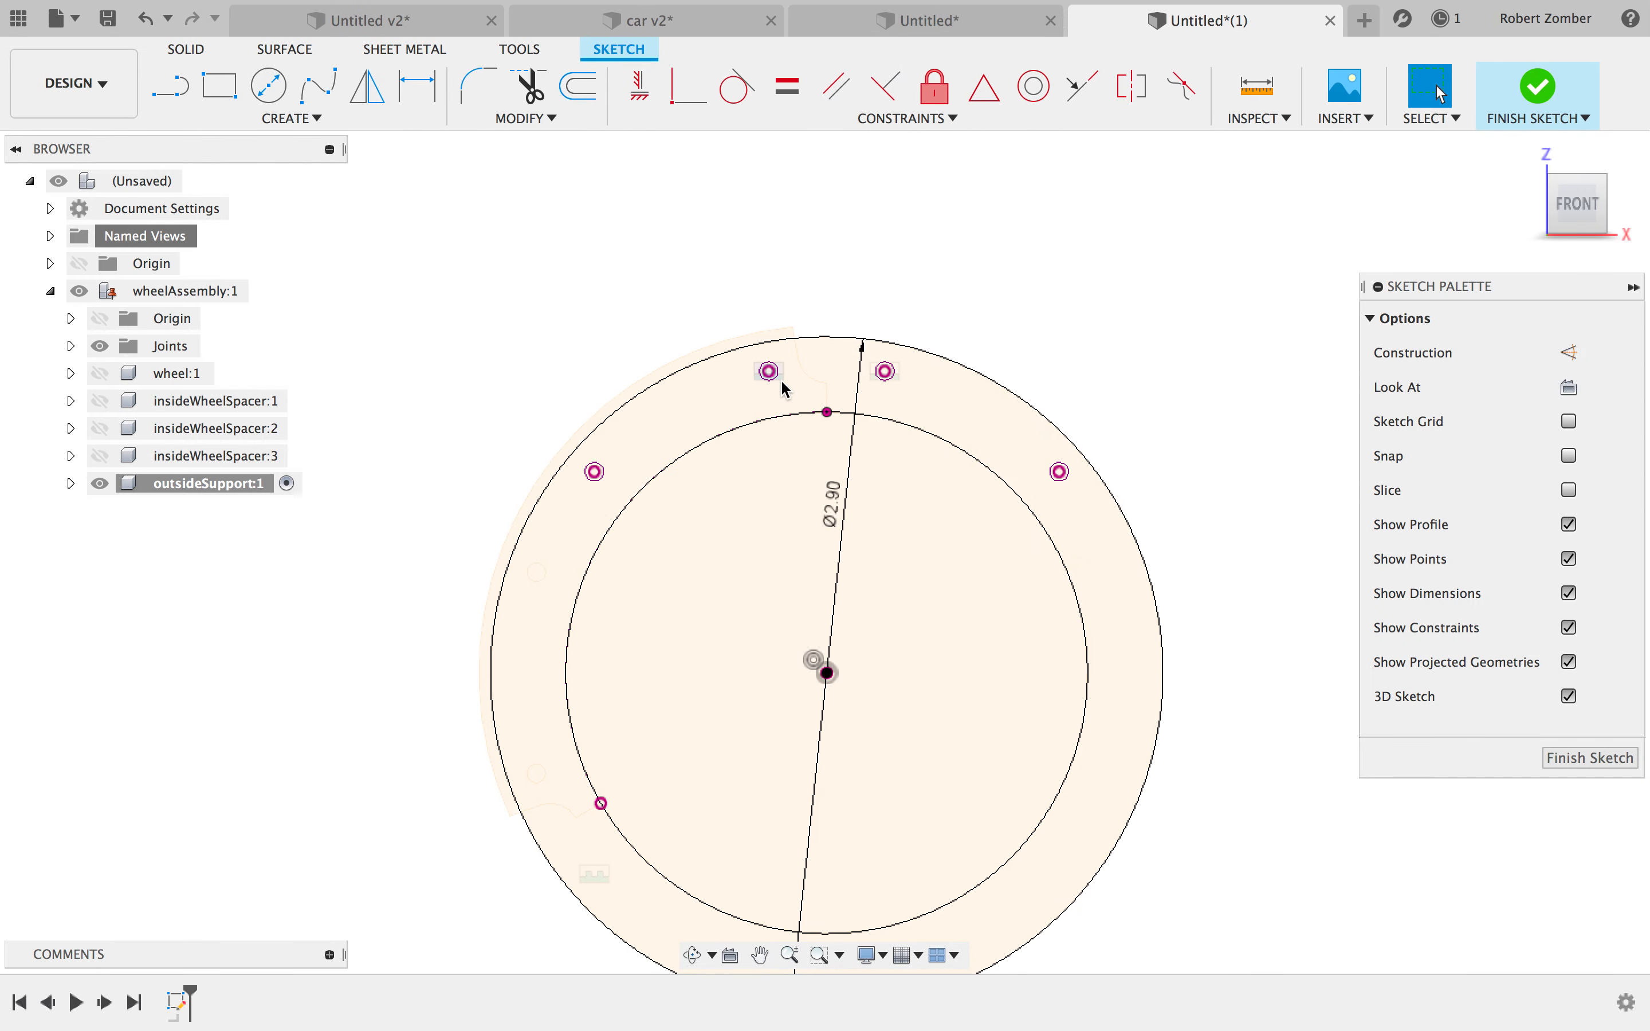
- Draw a vertical construction line from the wheel centre to the outer circle's top and move that circle's diameter dimension outside the circle
{"action": "scroll", "coordinate": [783, 389], "scroll_direction": "up", "scroll_amount": 5}
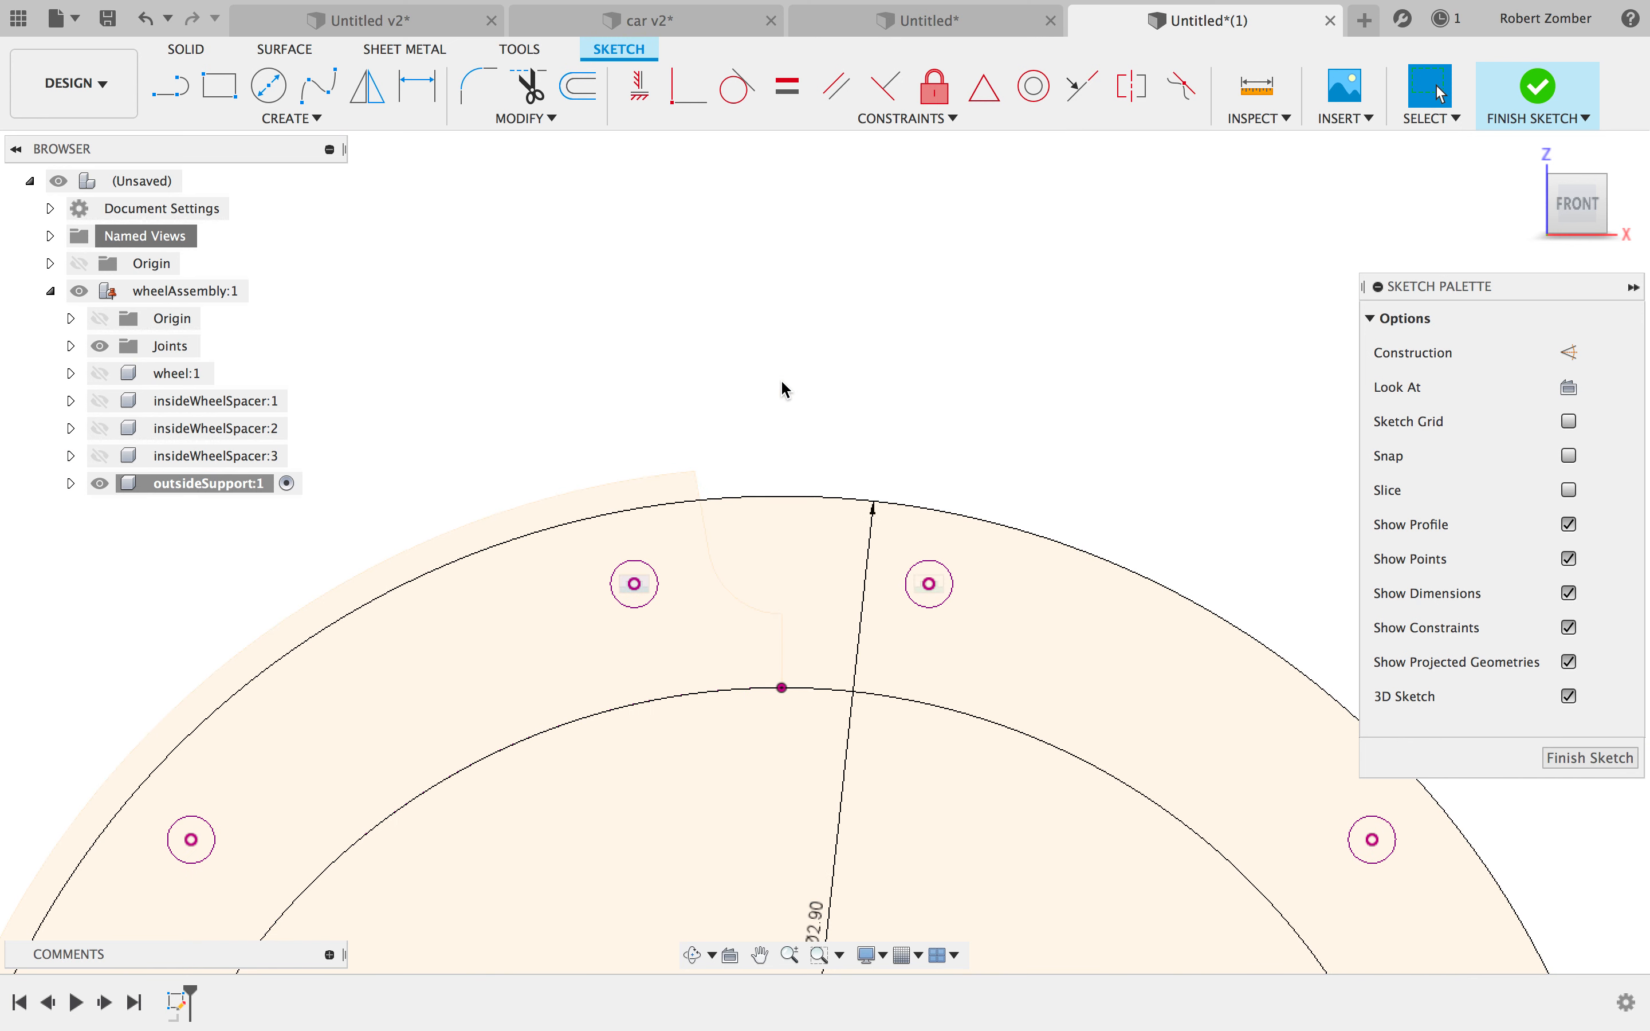
{"action": "scroll", "coordinate": [782, 390], "scroll_direction": "down", "scroll_amount": 2}
{"action": "key", "text": "x"}
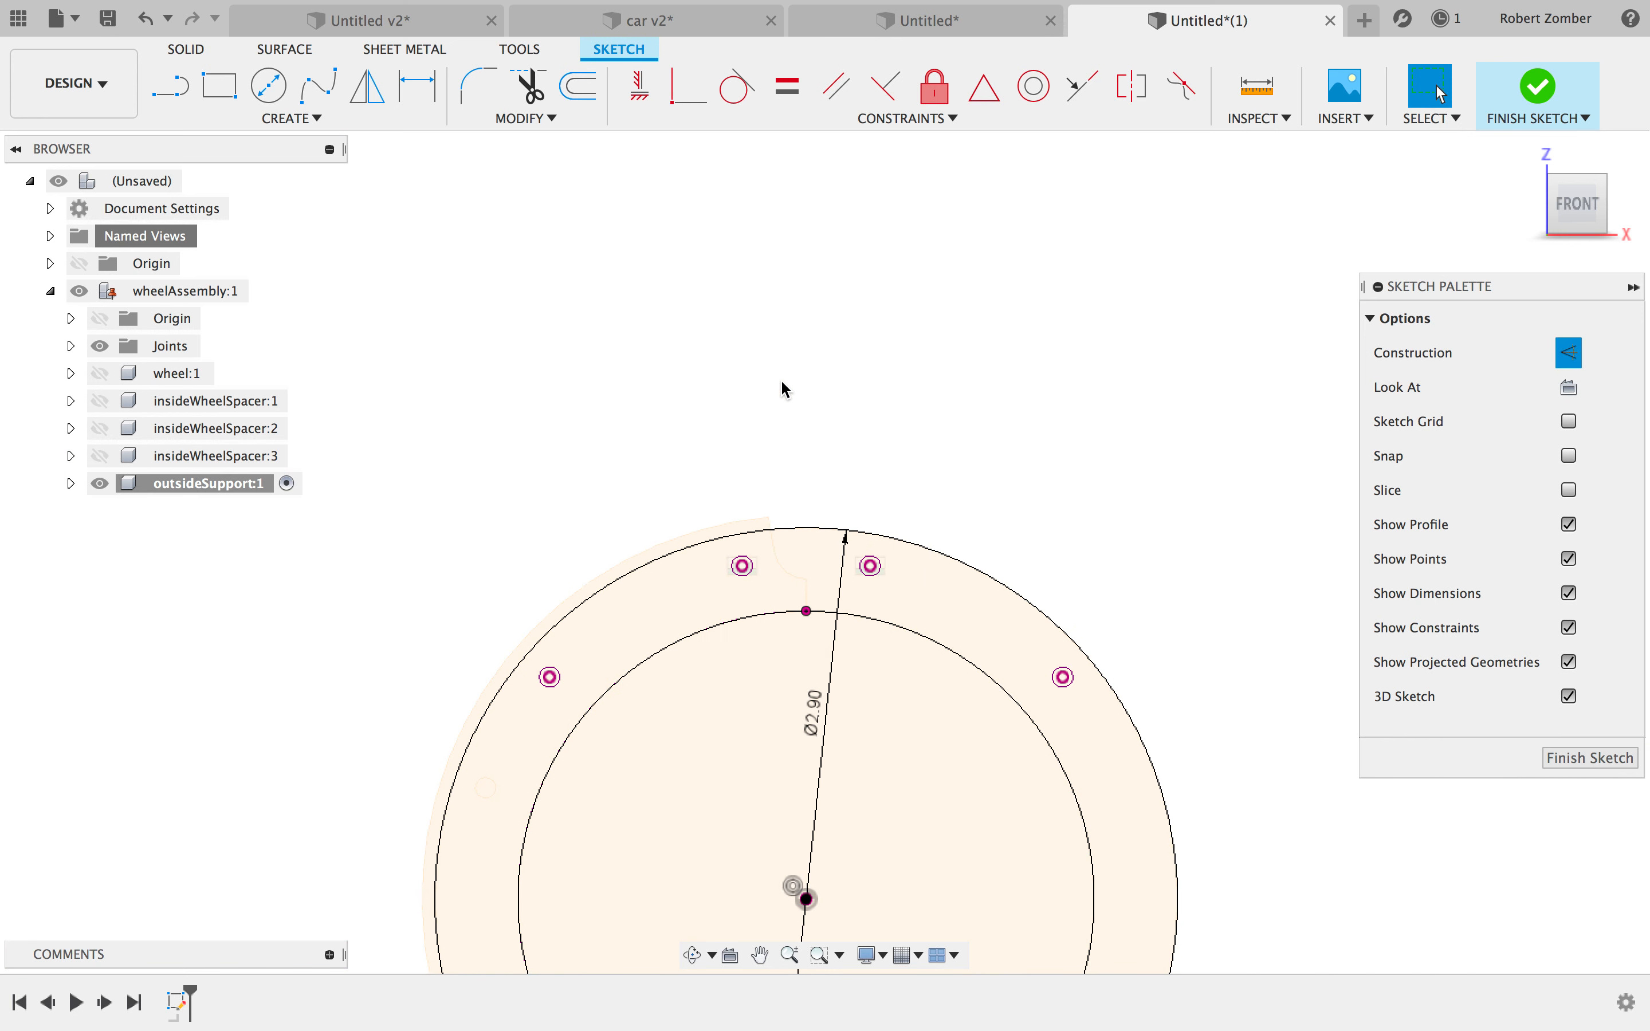
{"action": "key", "text": "l"}
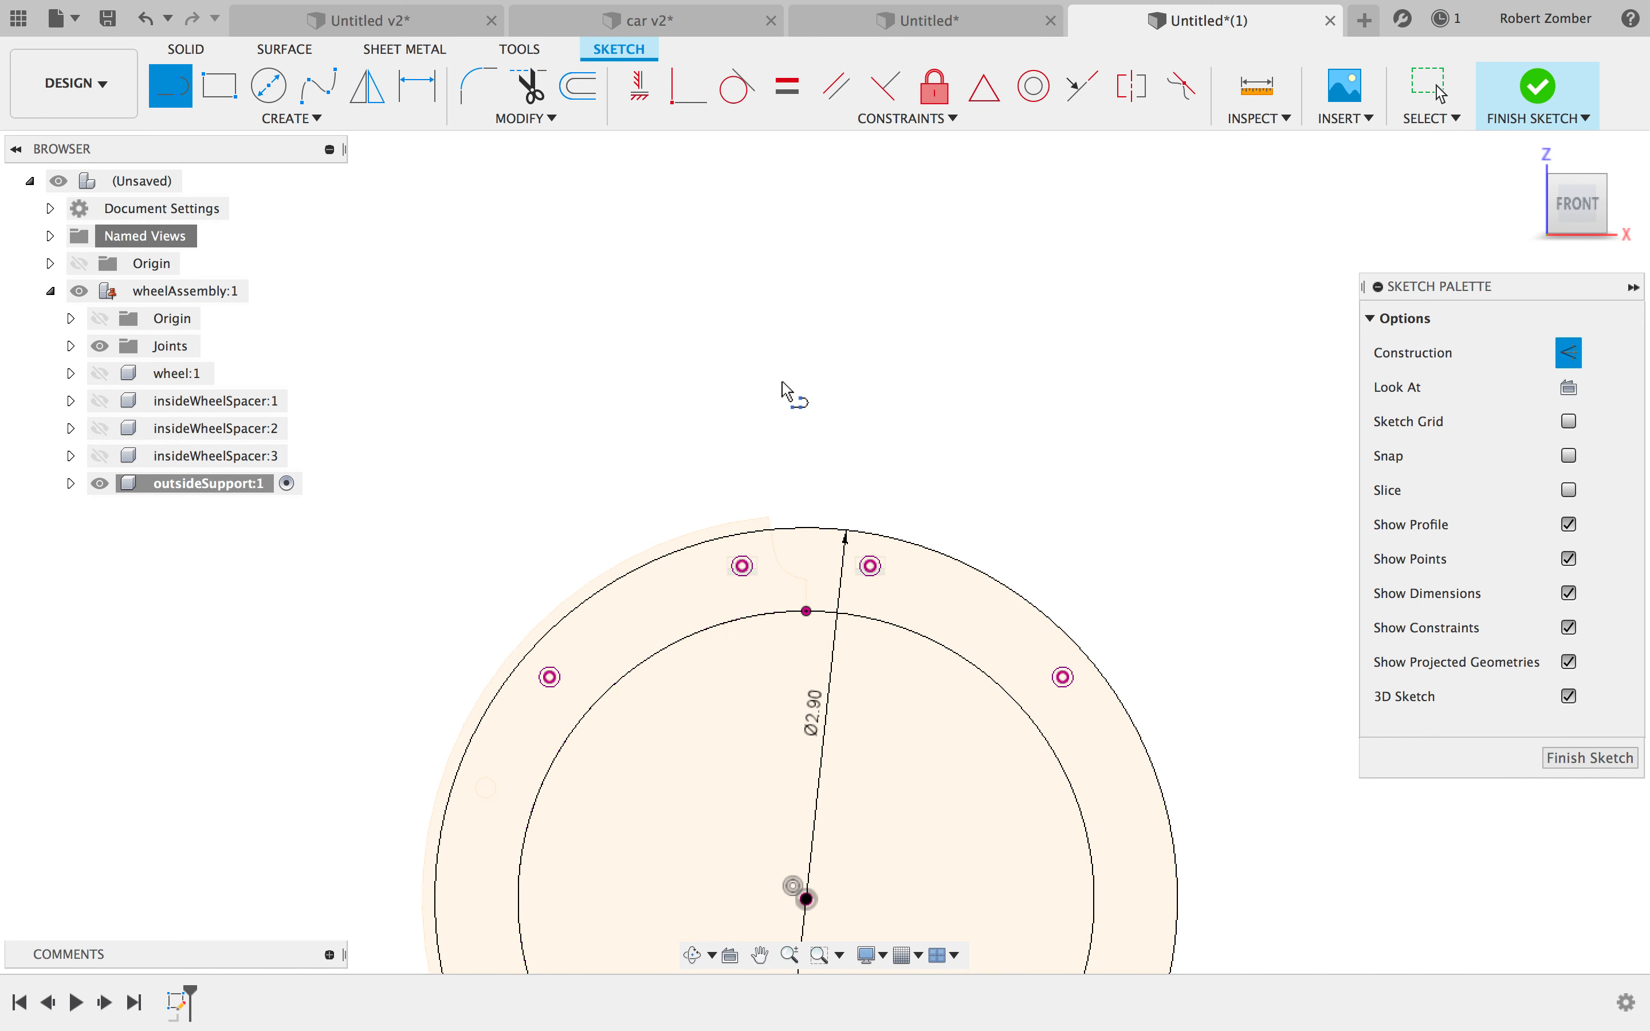
{"action": "left_click", "coordinate": [806, 899]}
{"action": "double_click", "coordinate": [806, 528]}
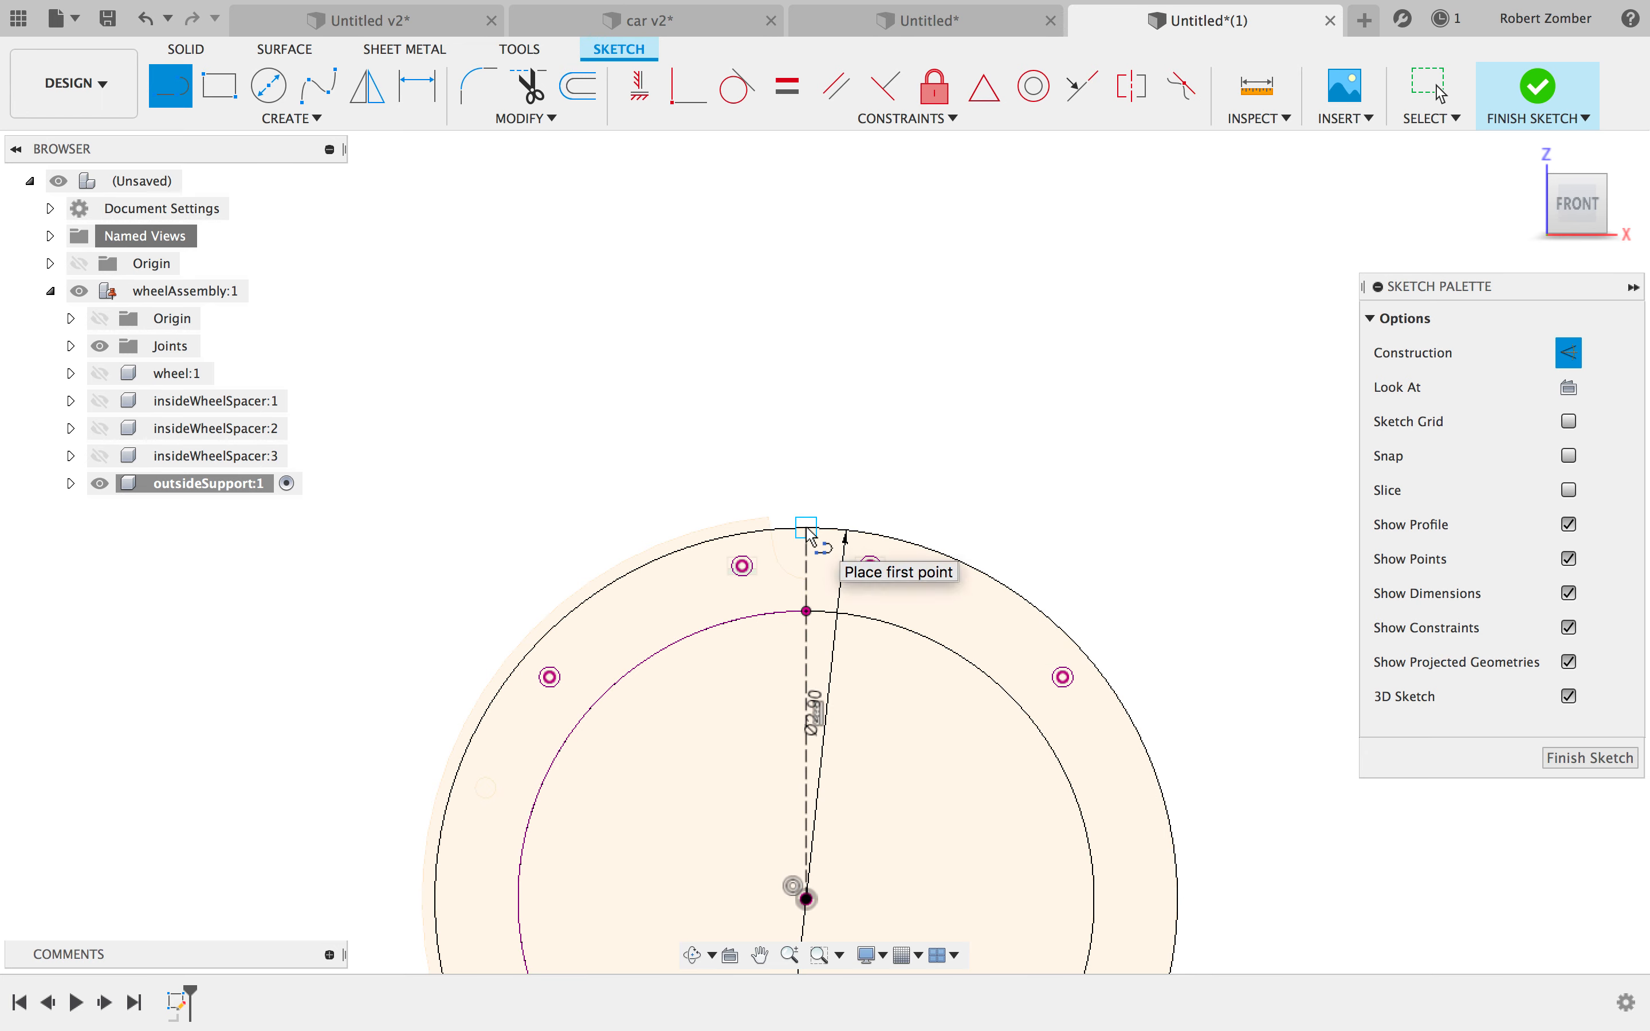
{"action": "key", "text": "Escape"}
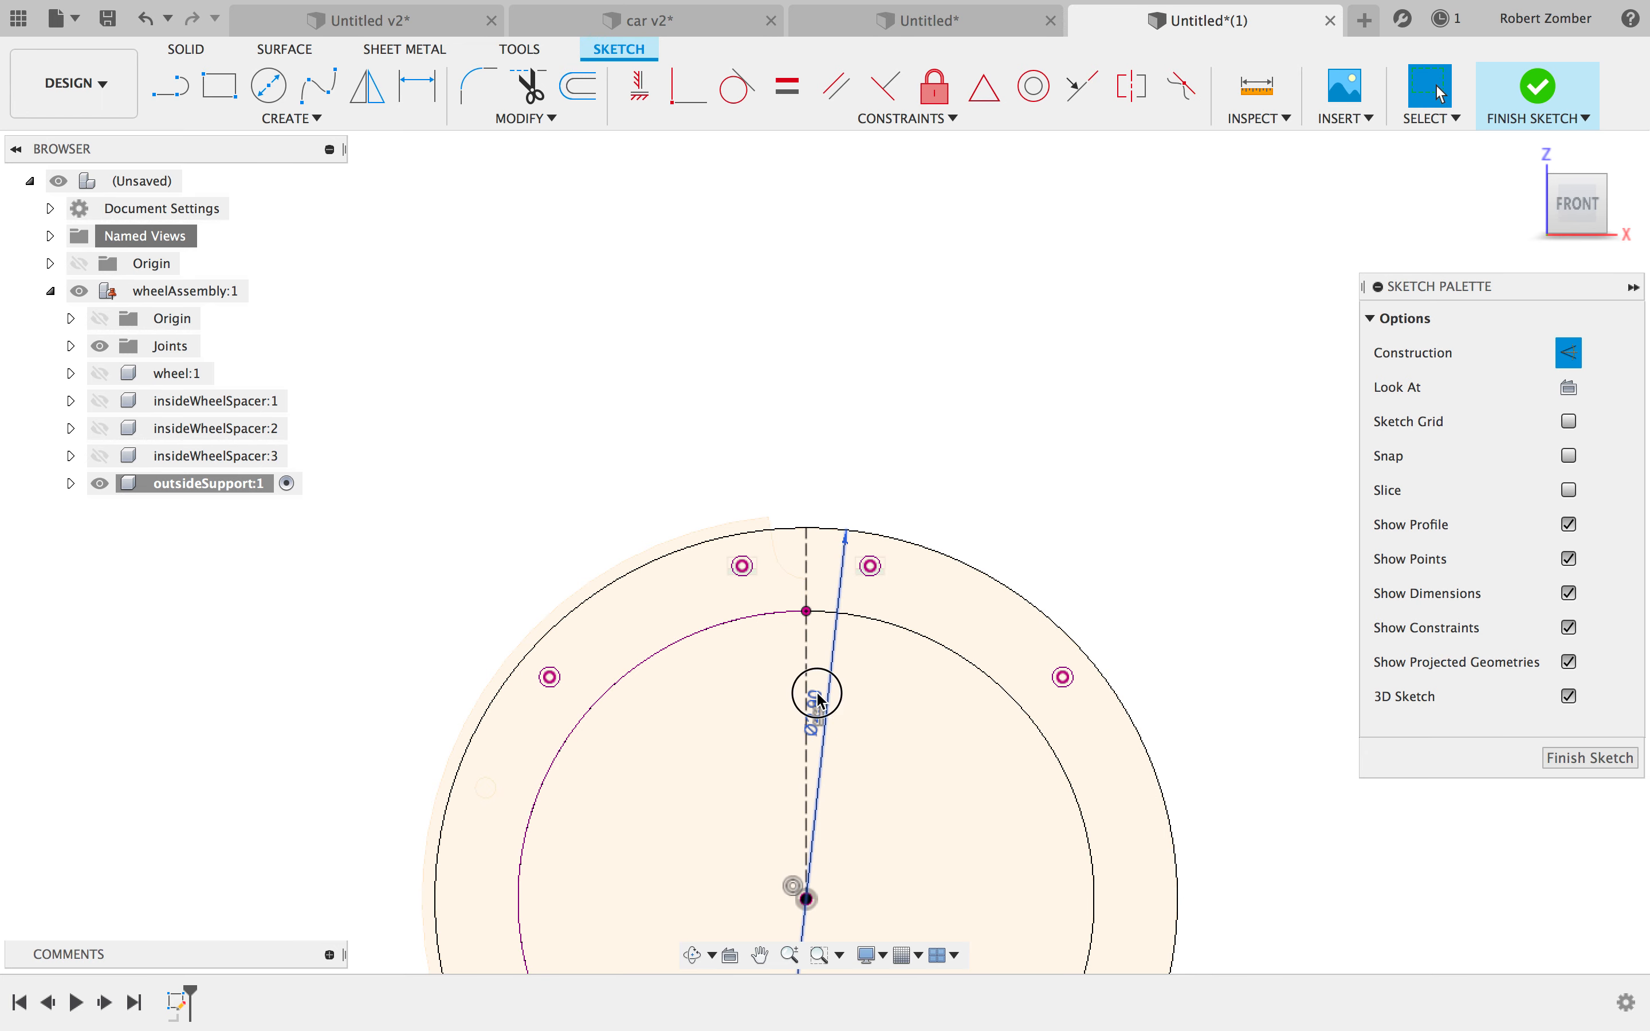
{"action": "left_click_drag", "start_coordinate": [818, 699], "coordinate": [1299, 734]}
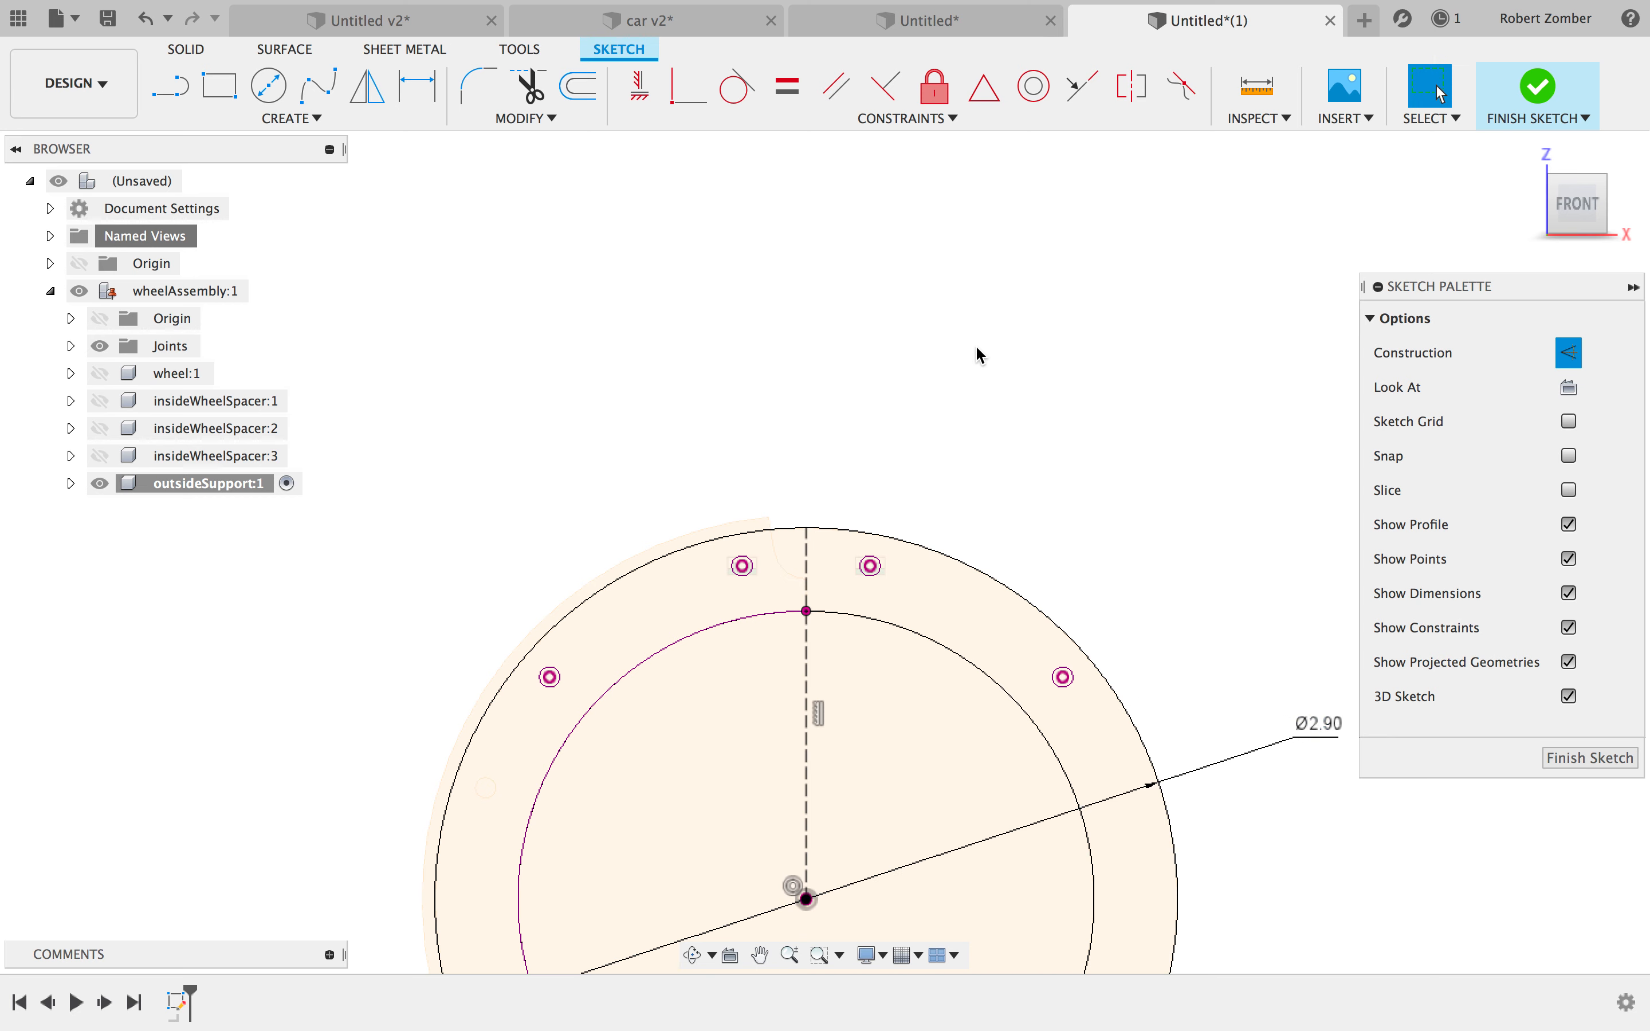
- Sketch a circle with a diameter of 0.08 in centred on the vertical construction line, between the two uppermost projected holes
{"action": "scroll", "coordinate": [980, 355], "scroll_direction": "up", "scroll_amount": 6}
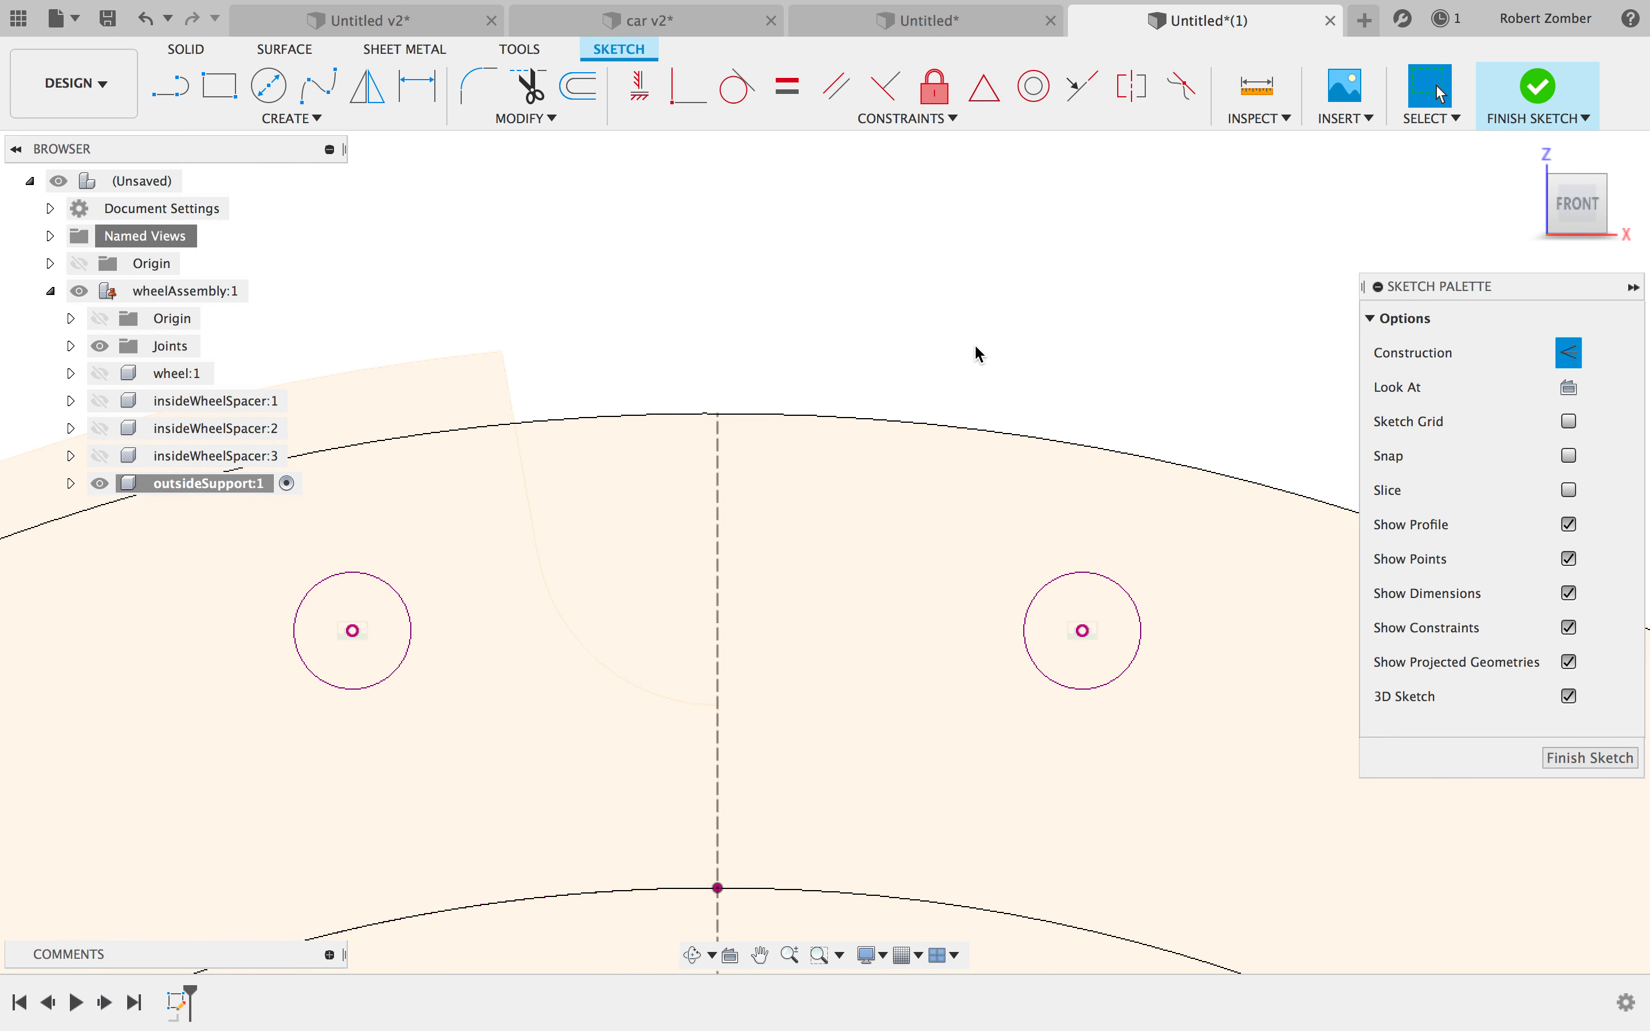
{"action": "key", "text": "l"}
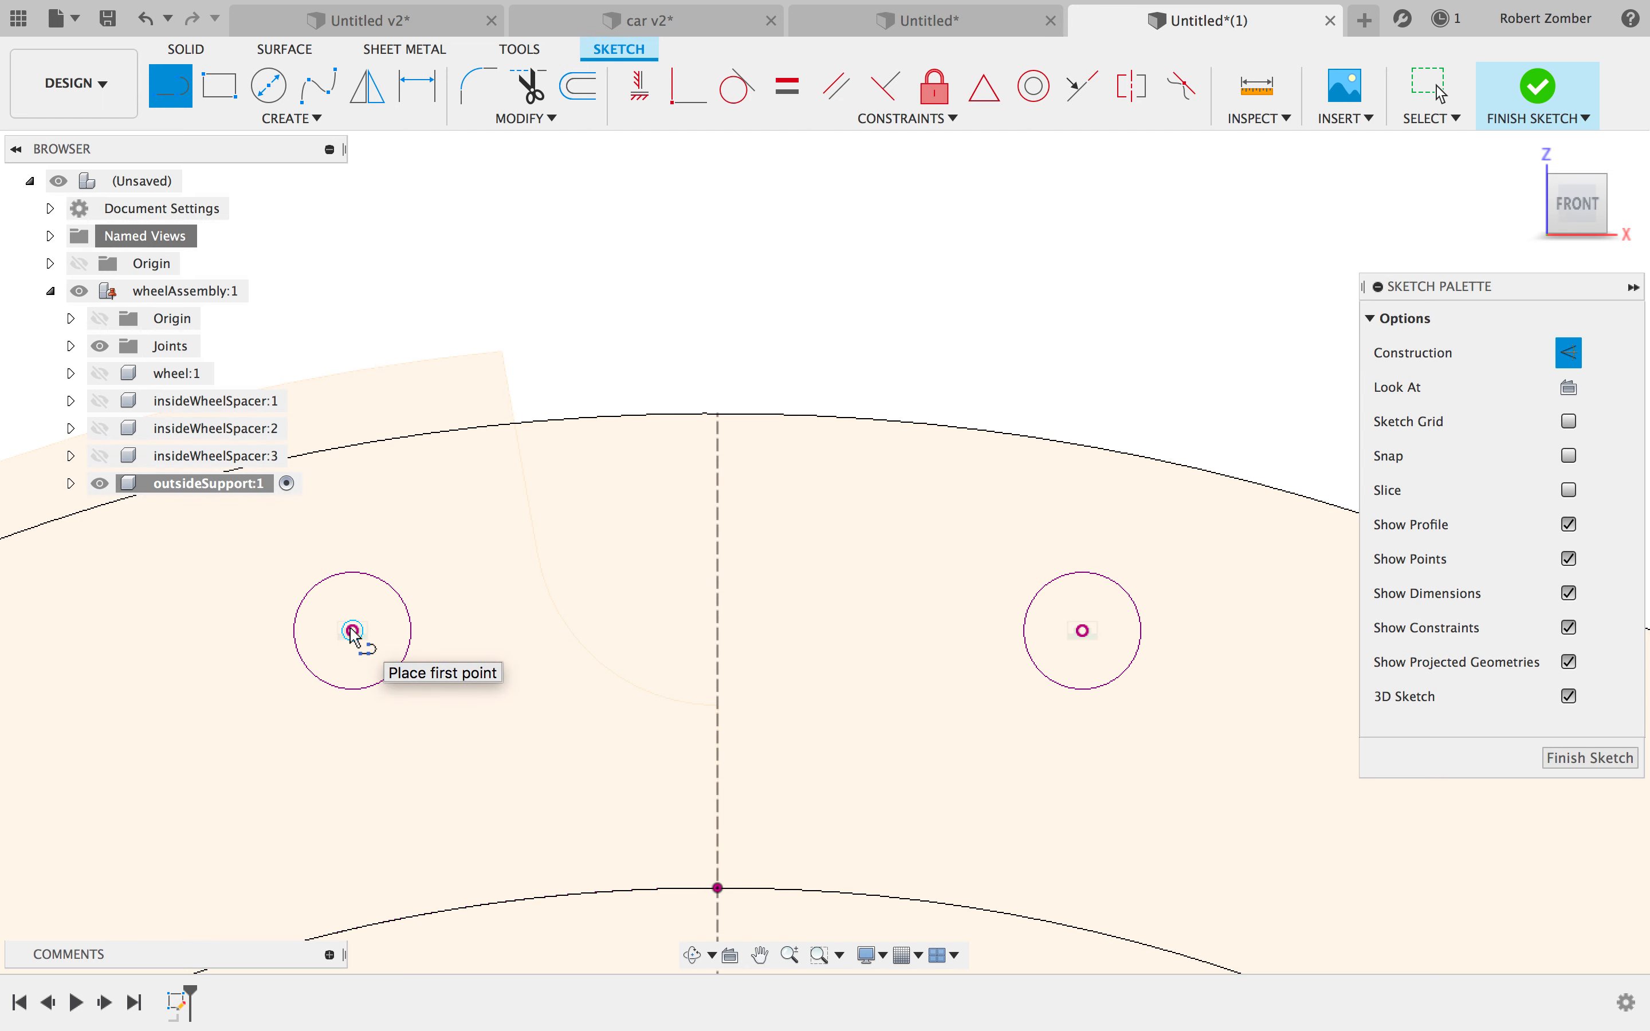
{"action": "key", "text": "Escape"}
{"action": "key", "text": "c"}
{"action": "left_click", "coordinate": [718, 524]}
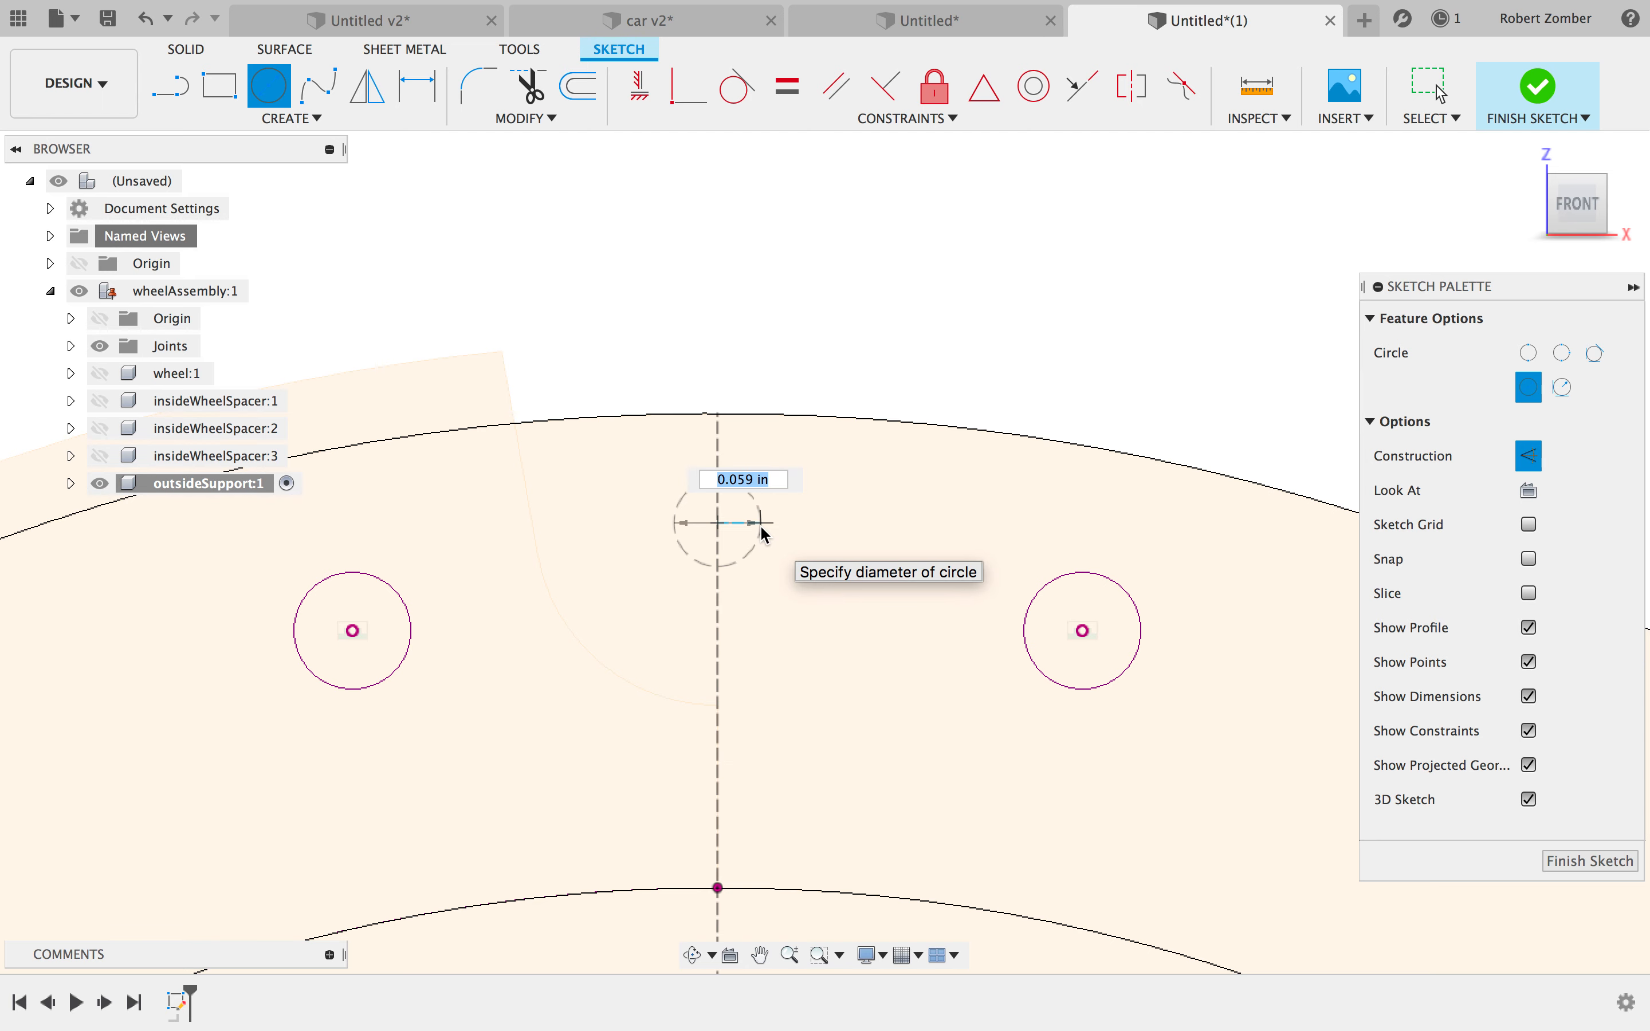
{"action": "type", "text": ".08"}
{"action": "key", "text": "Return"}
{"action": "key", "text": "Escape"}
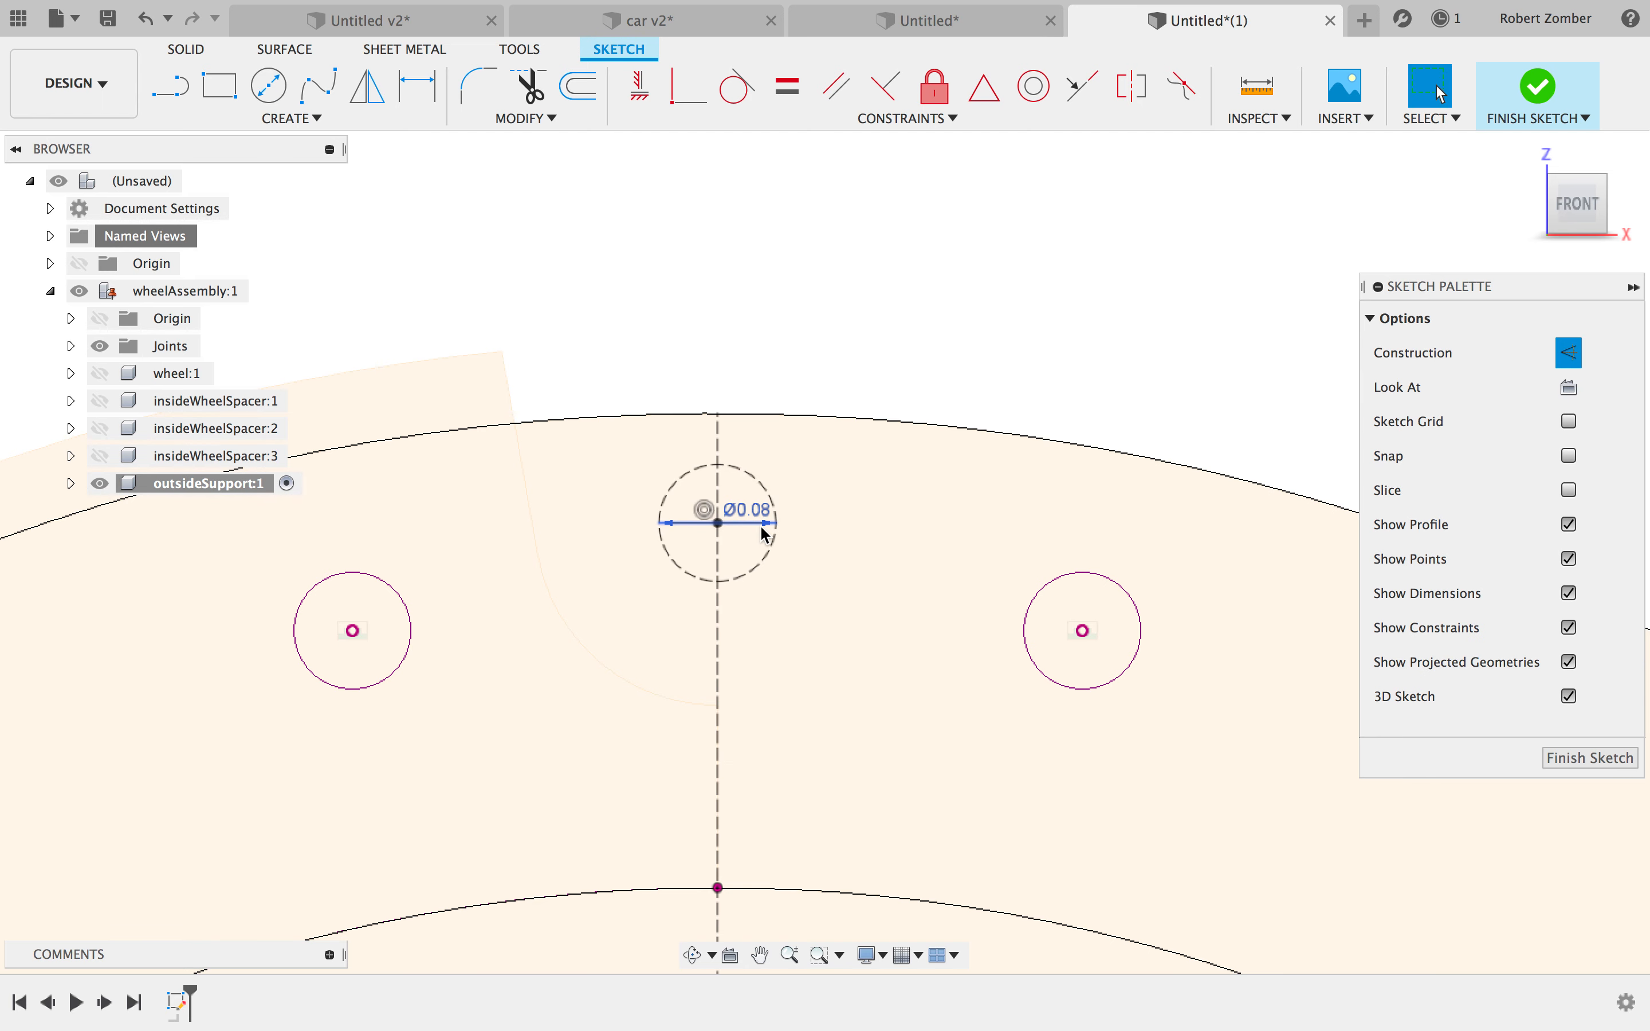
- Convert the small circle on the centreline from construction to normal geometry
{"action": "left_click", "coordinate": [759, 480]}
{"action": "key", "text": "x"}
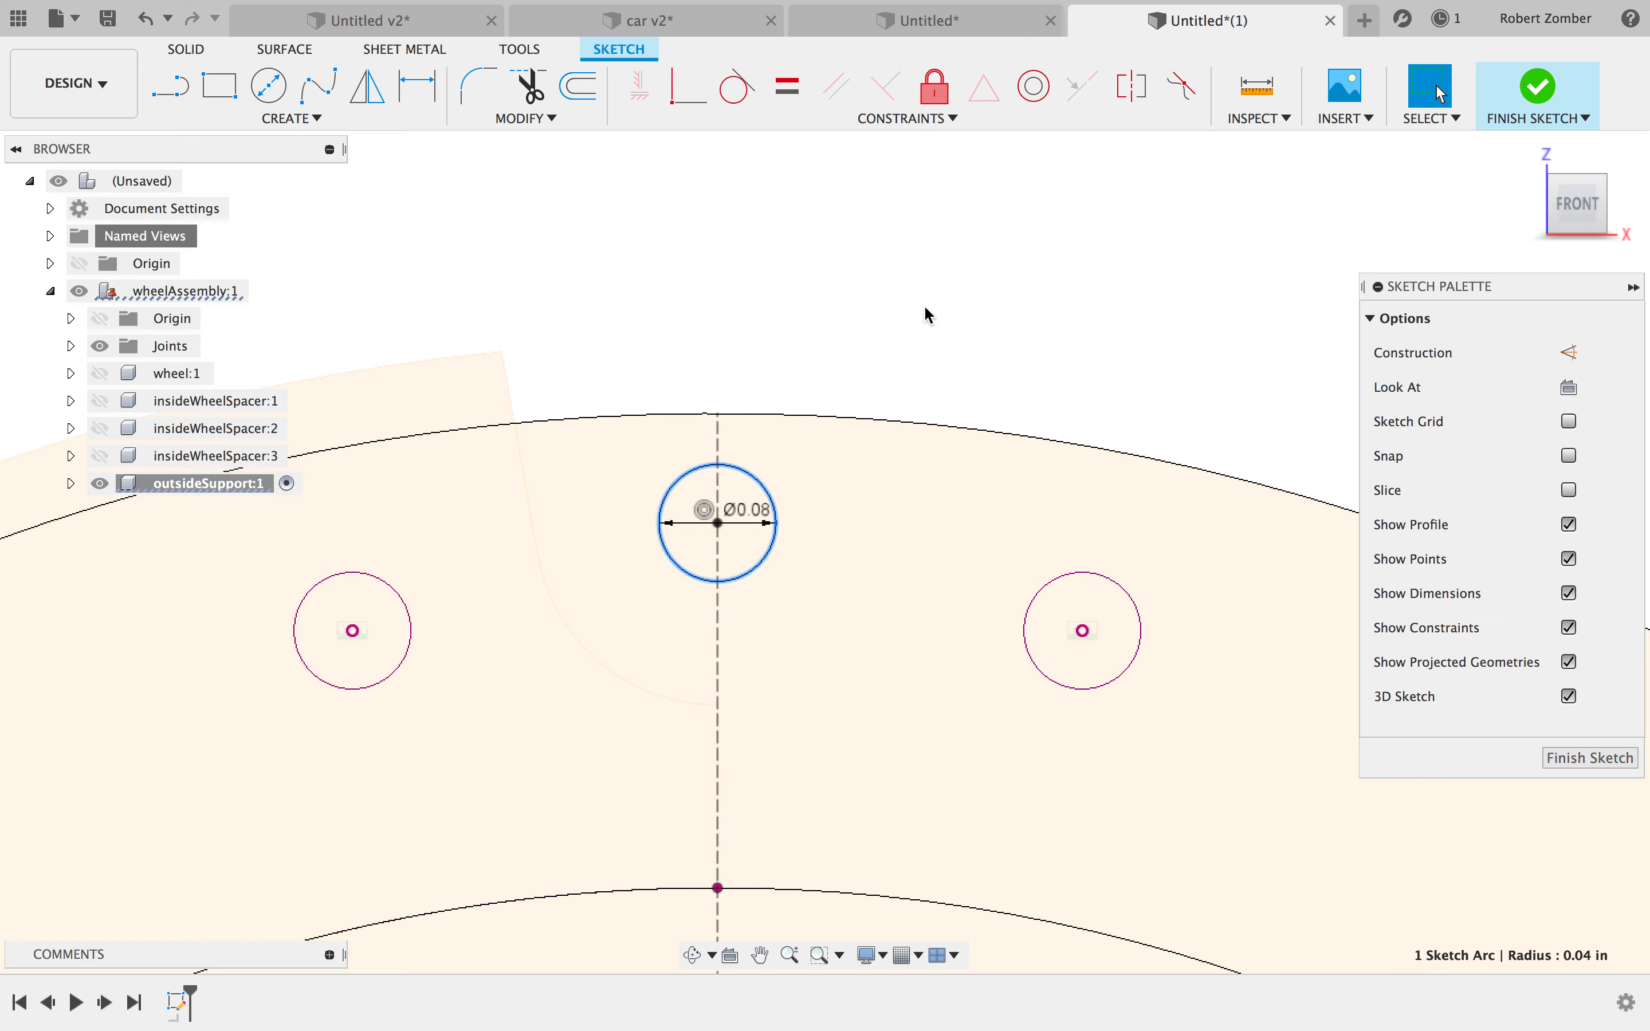
{"action": "left_click", "coordinate": [872, 361]}
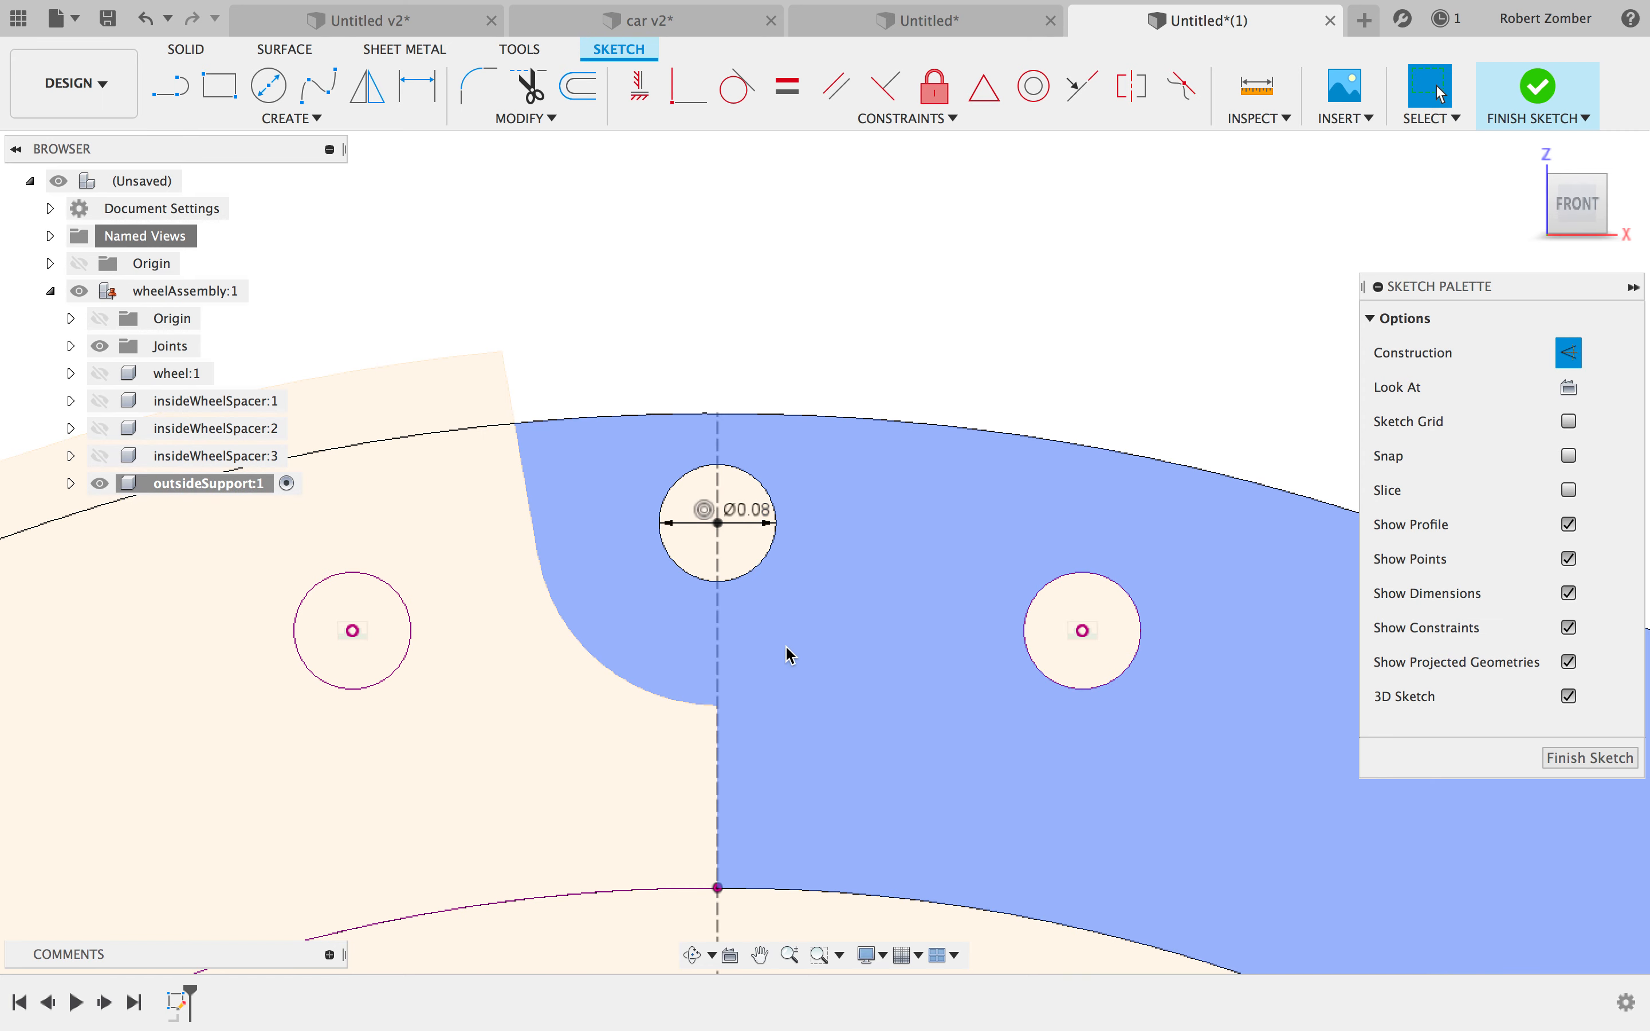
- Recheck the hole offset on the drawing, then try to dimension the vertical distance between the small circle's centre and the adjacent right hole
{"action": "key", "text": "ctrl+Right"}
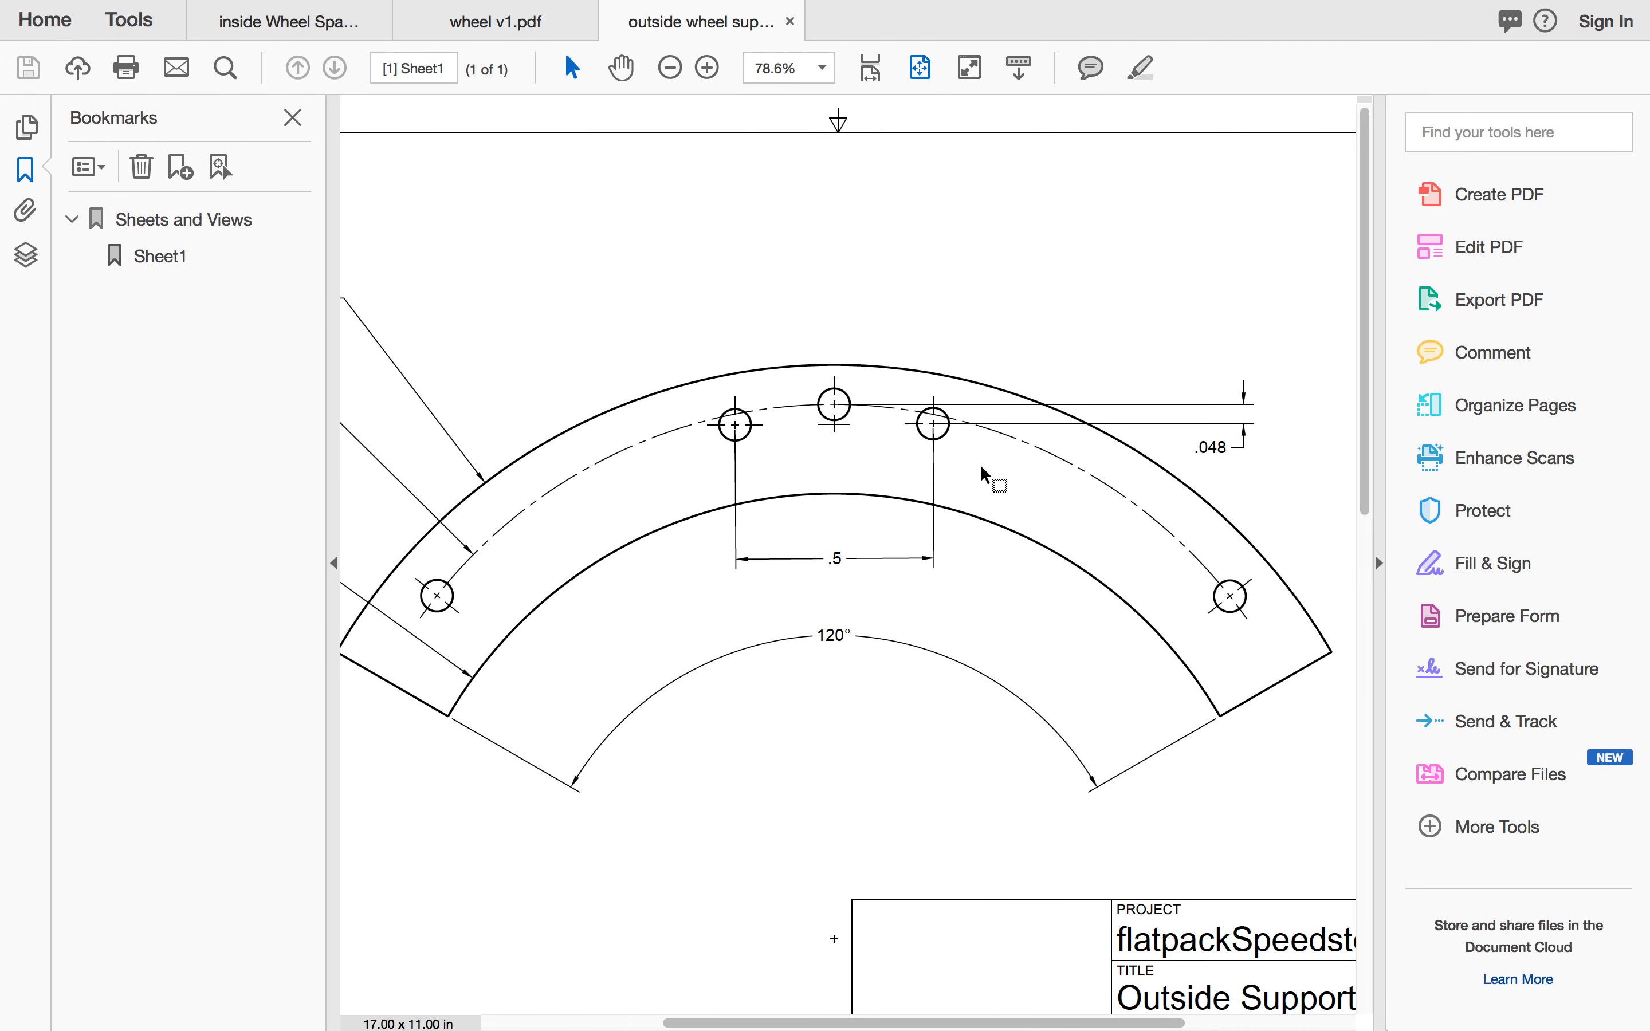
{"action": "key", "text": "ctrl+Left"}
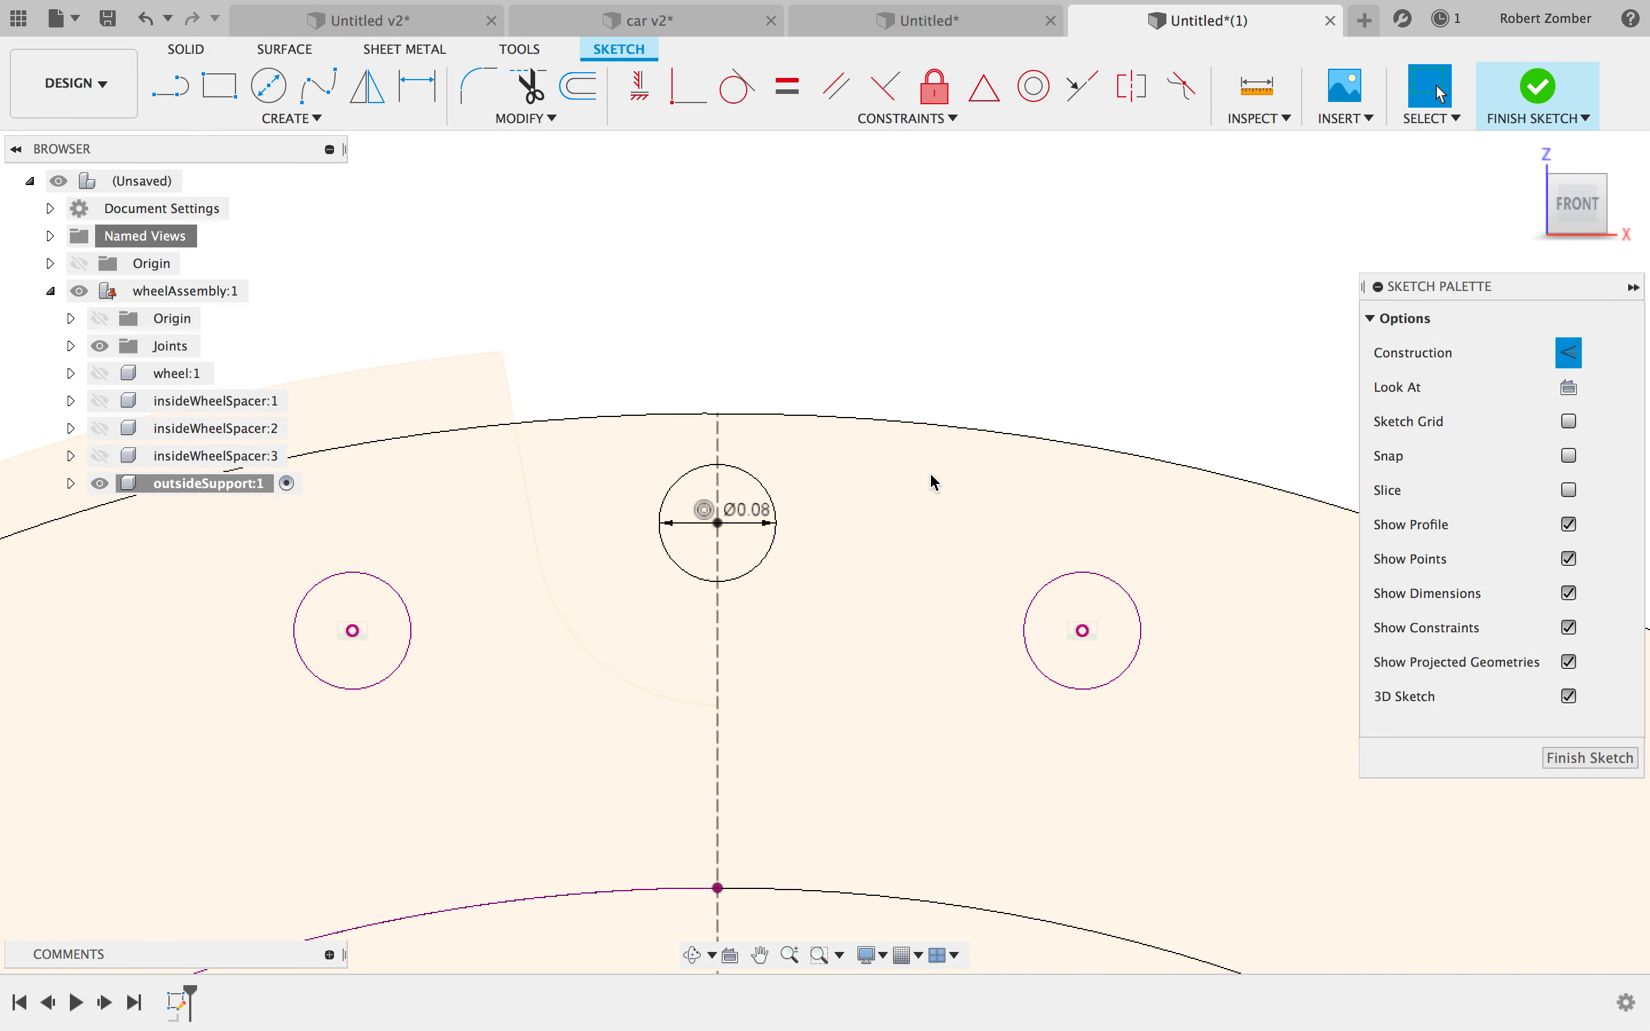
{"action": "key", "text": "d"}
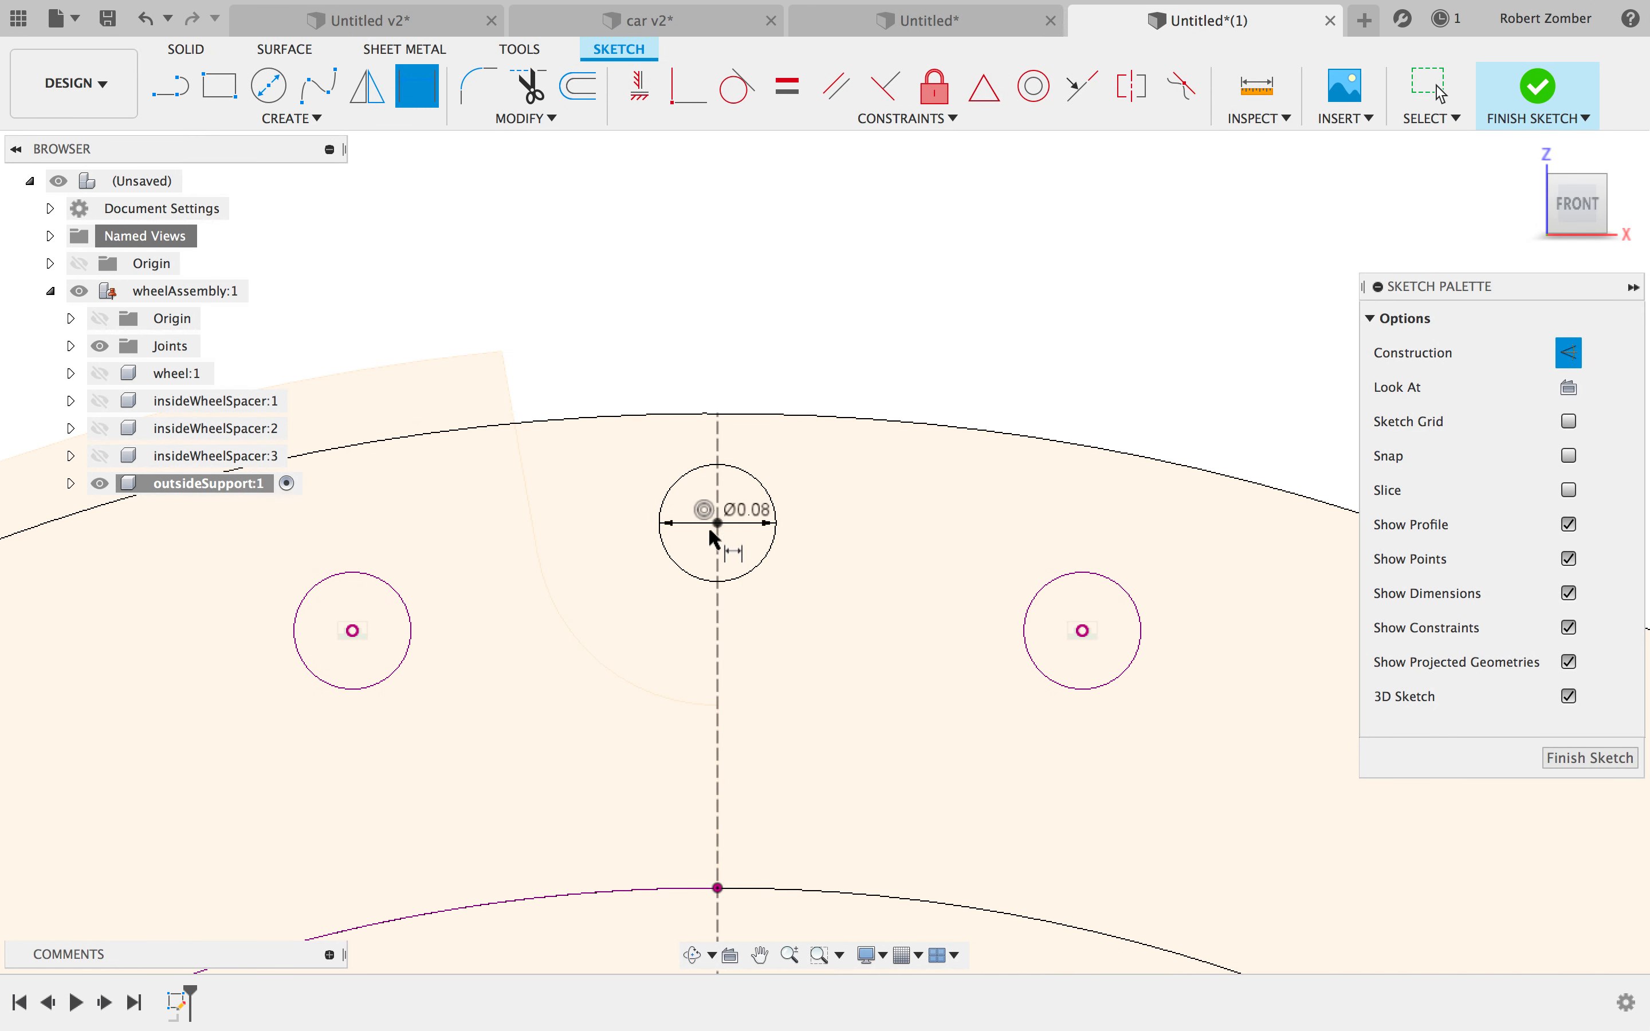
{"action": "left_click", "coordinate": [718, 523]}
{"action": "left_click", "coordinate": [1083, 630]}
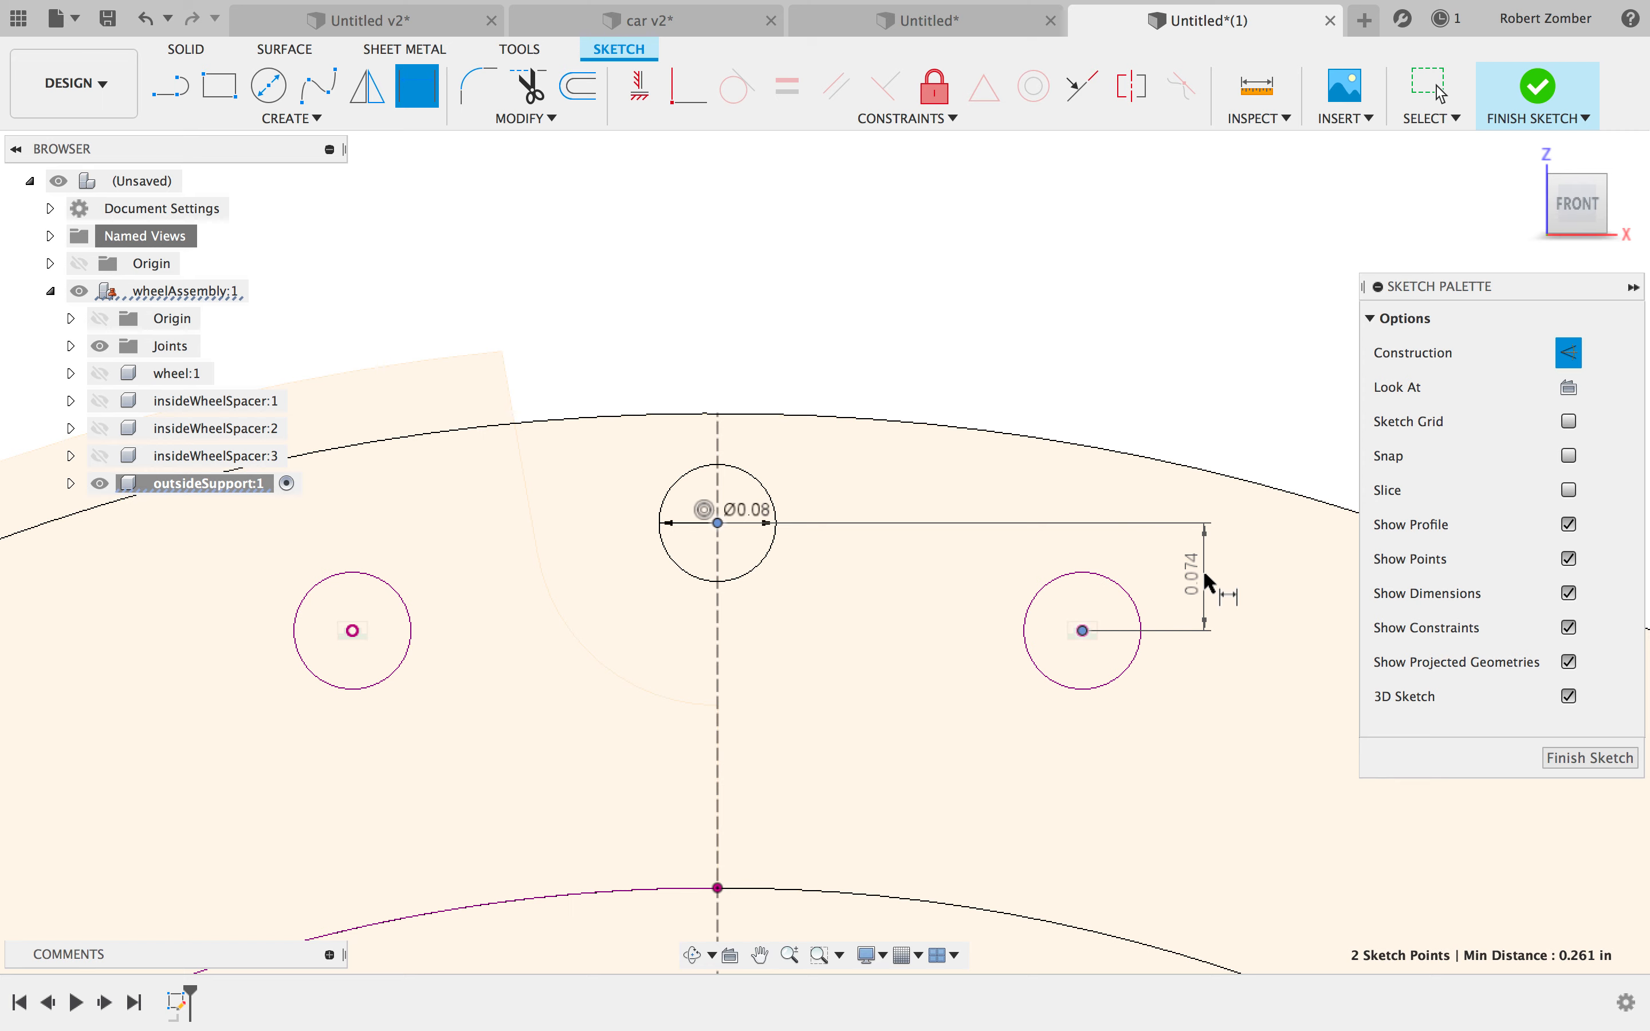
{"action": "left_click", "coordinate": [1204, 579]}
{"action": "left_click", "coordinate": [887, 524]}
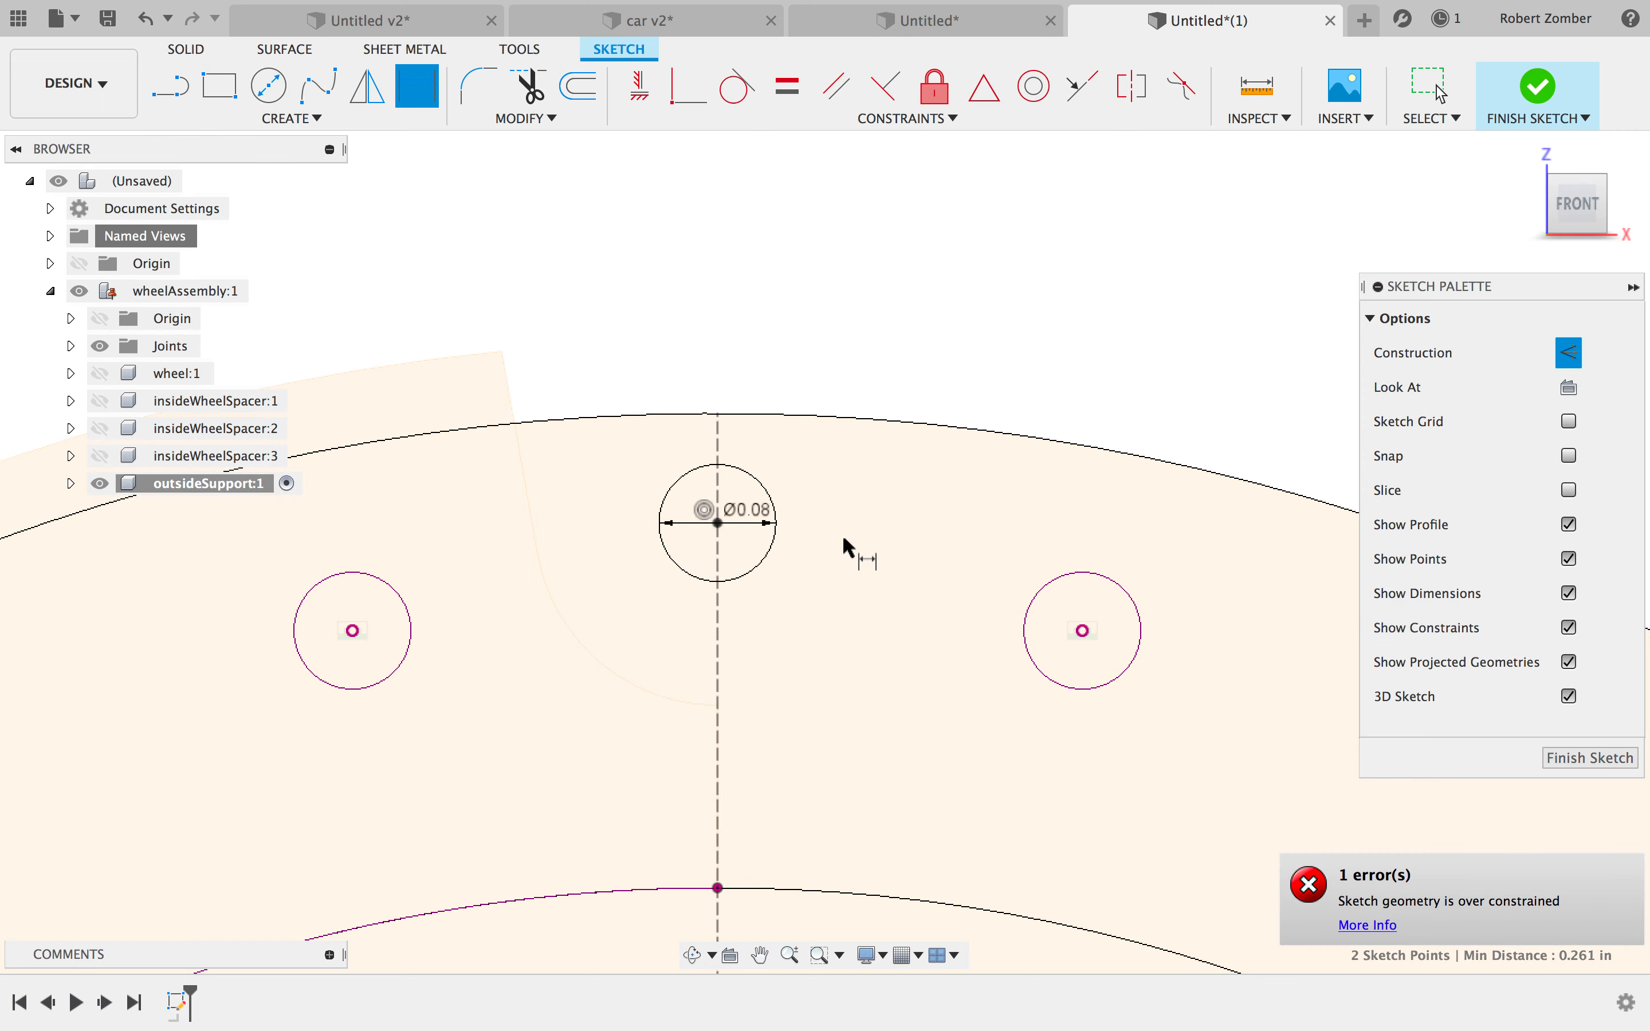
{"action": "key", "text": "Escape"}
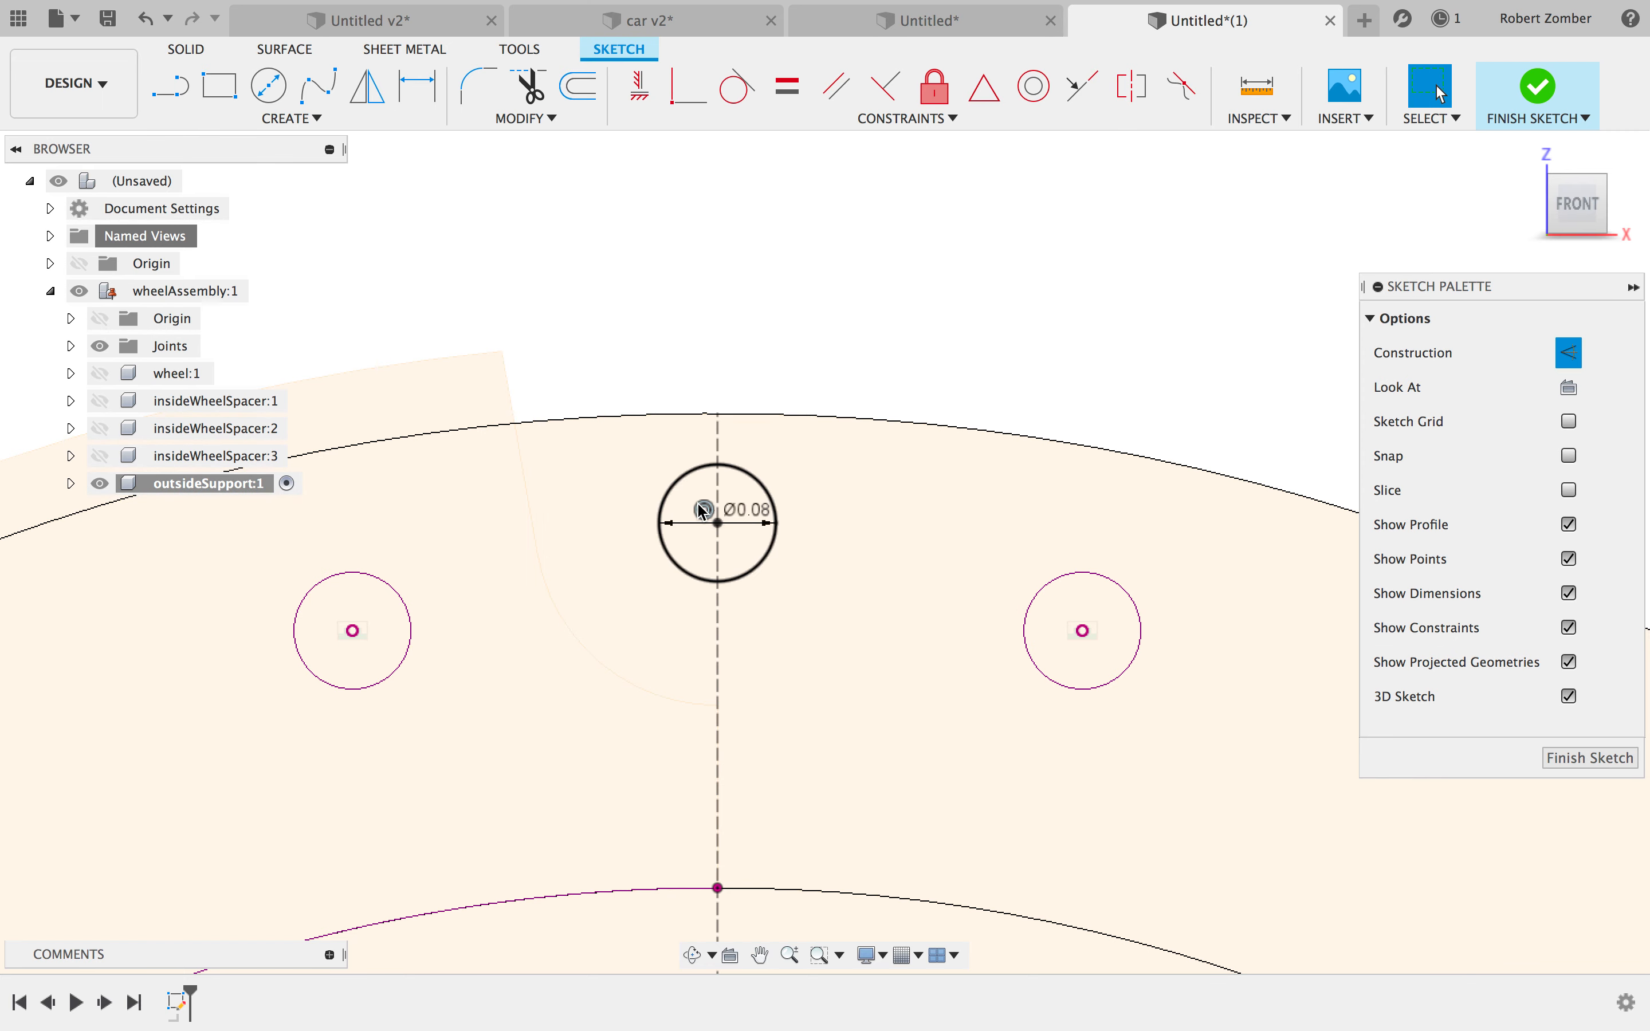
- Remove the small circle's concentric constraint and dimension its centre 0.048 in above the centre of the adjacent right hole
{"action": "left_click", "coordinate": [737, 581]}
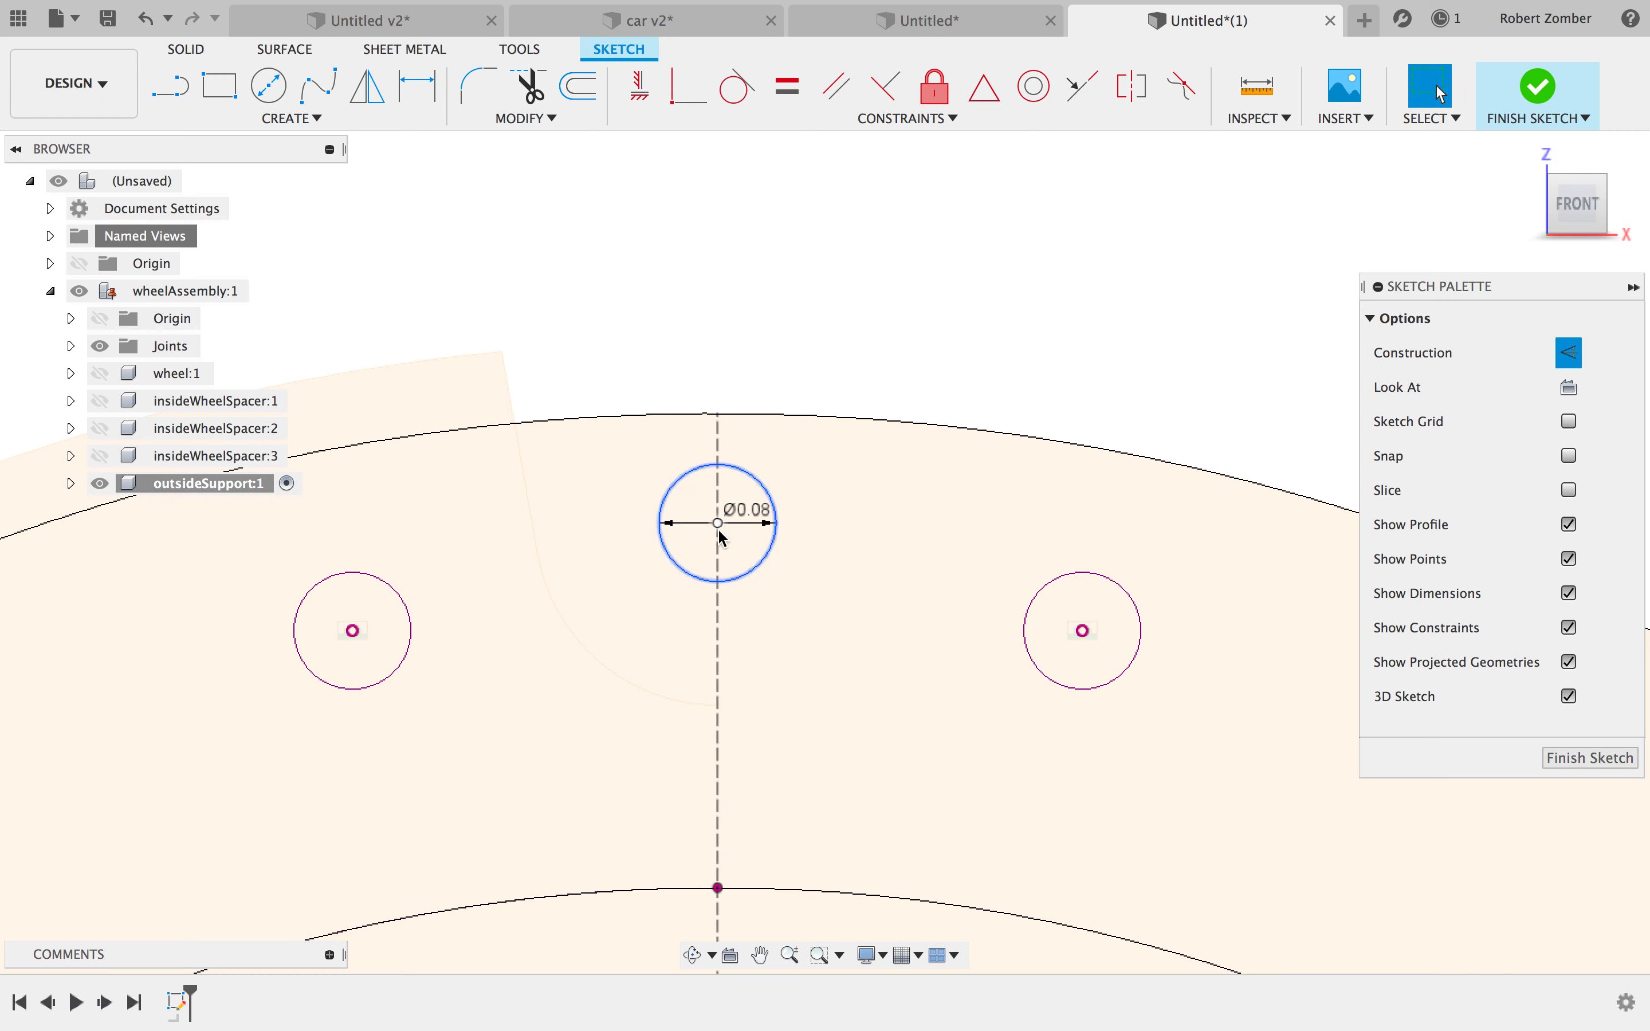
{"action": "key", "text": "d"}
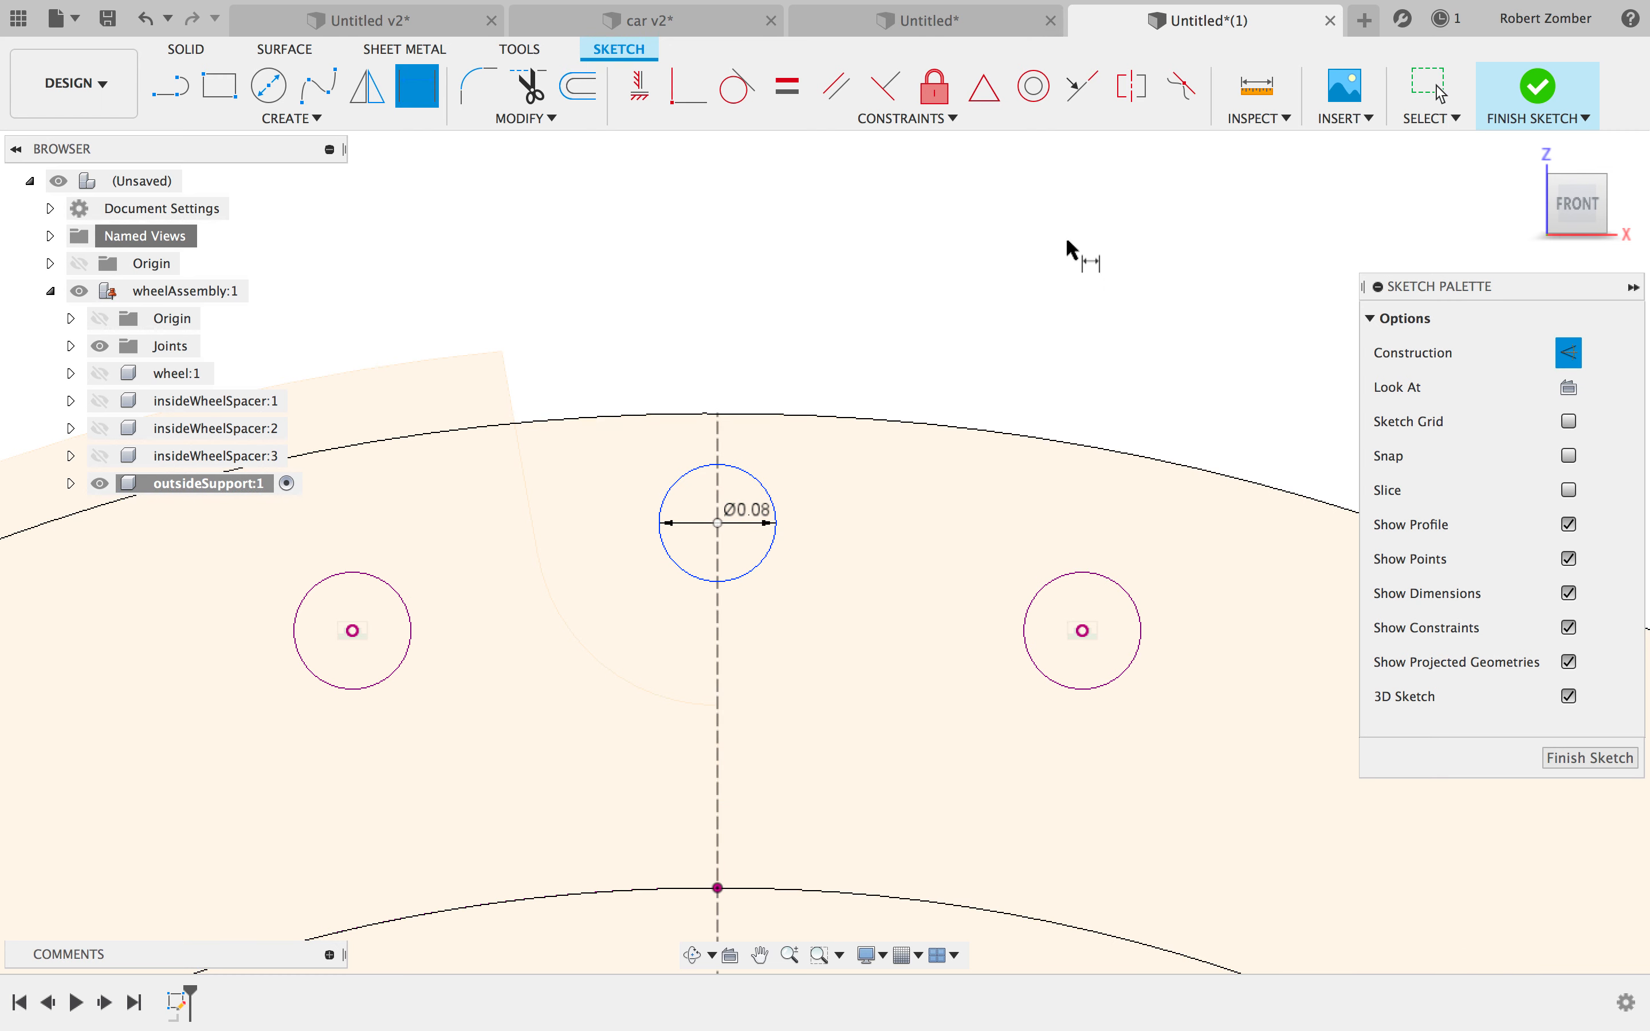
{"action": "left_click", "coordinate": [717, 523]}
{"action": "left_click", "coordinate": [1083, 630]}
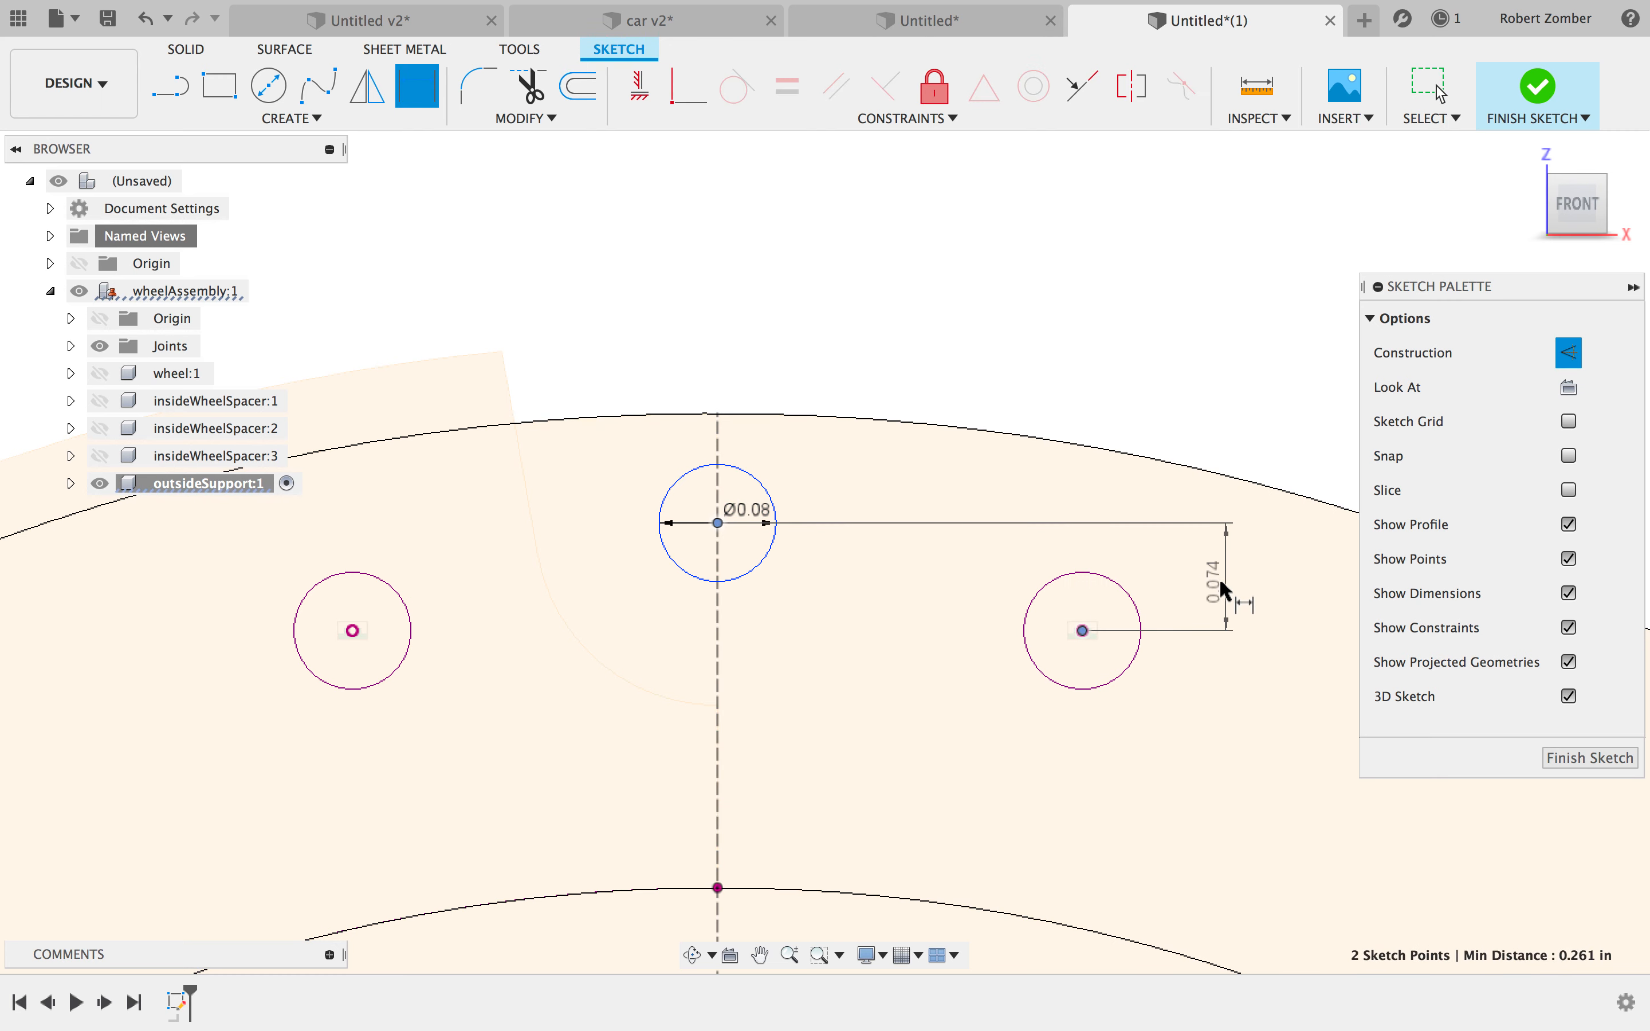
{"action": "left_click", "coordinate": [1217, 585]}
{"action": "type", "text": ".0"}
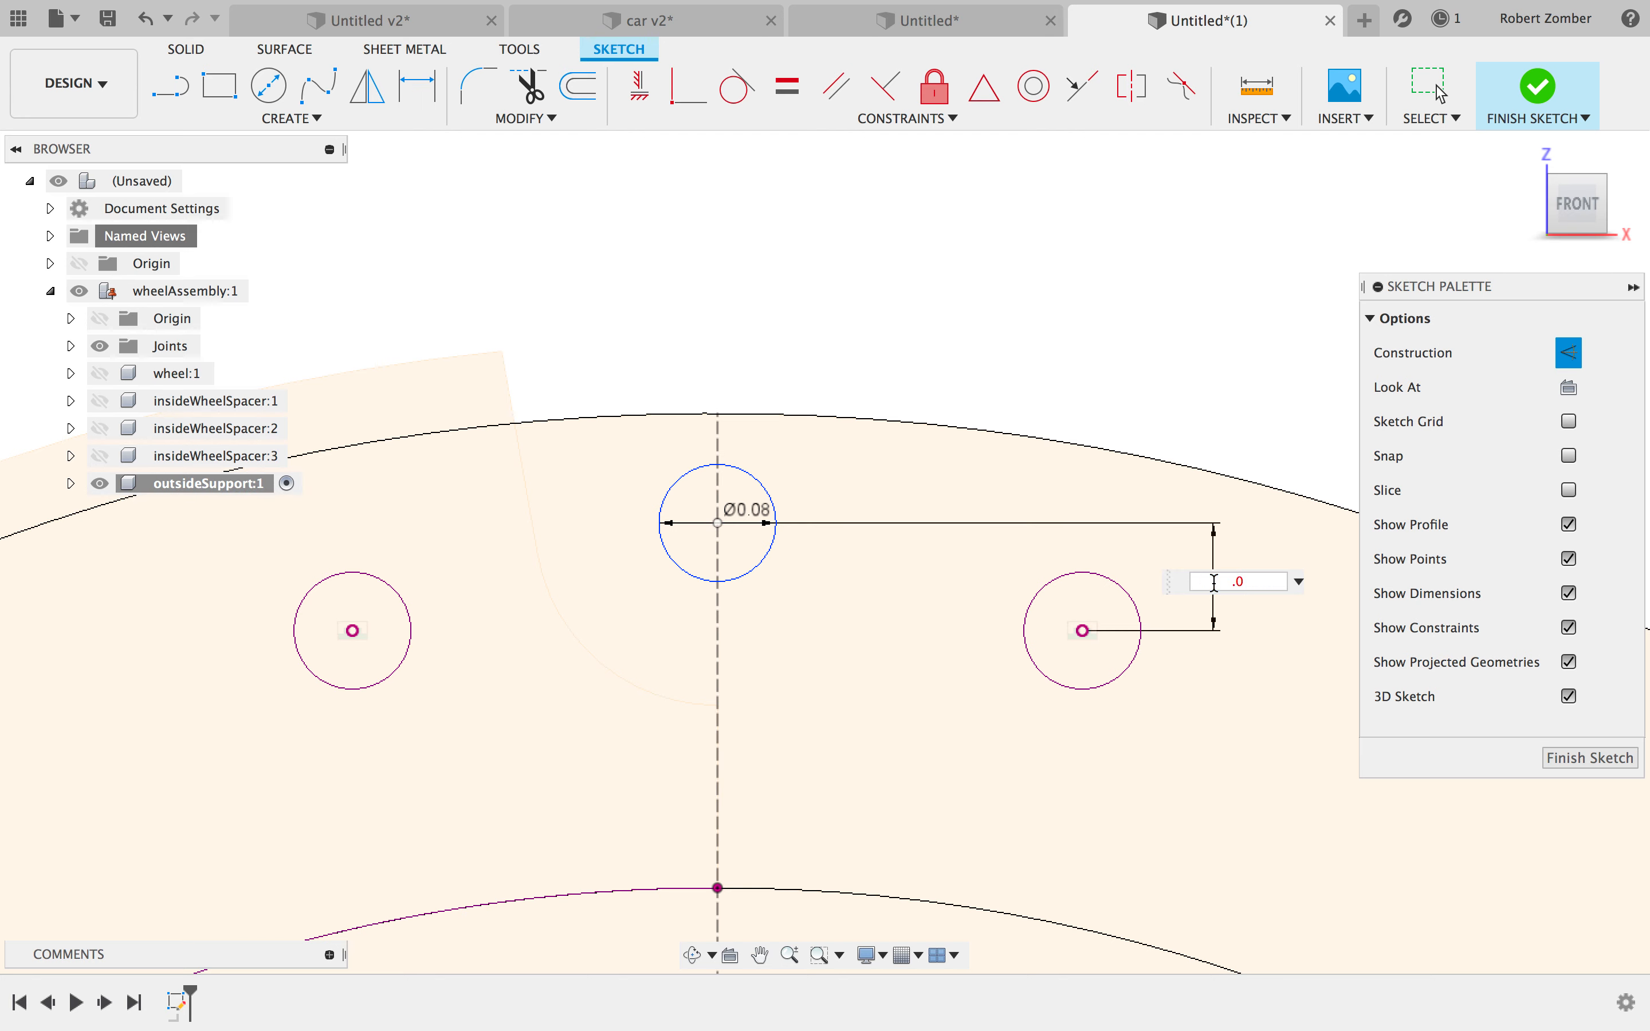
{"action": "type", "text": "48"}
{"action": "key", "text": "Return"}
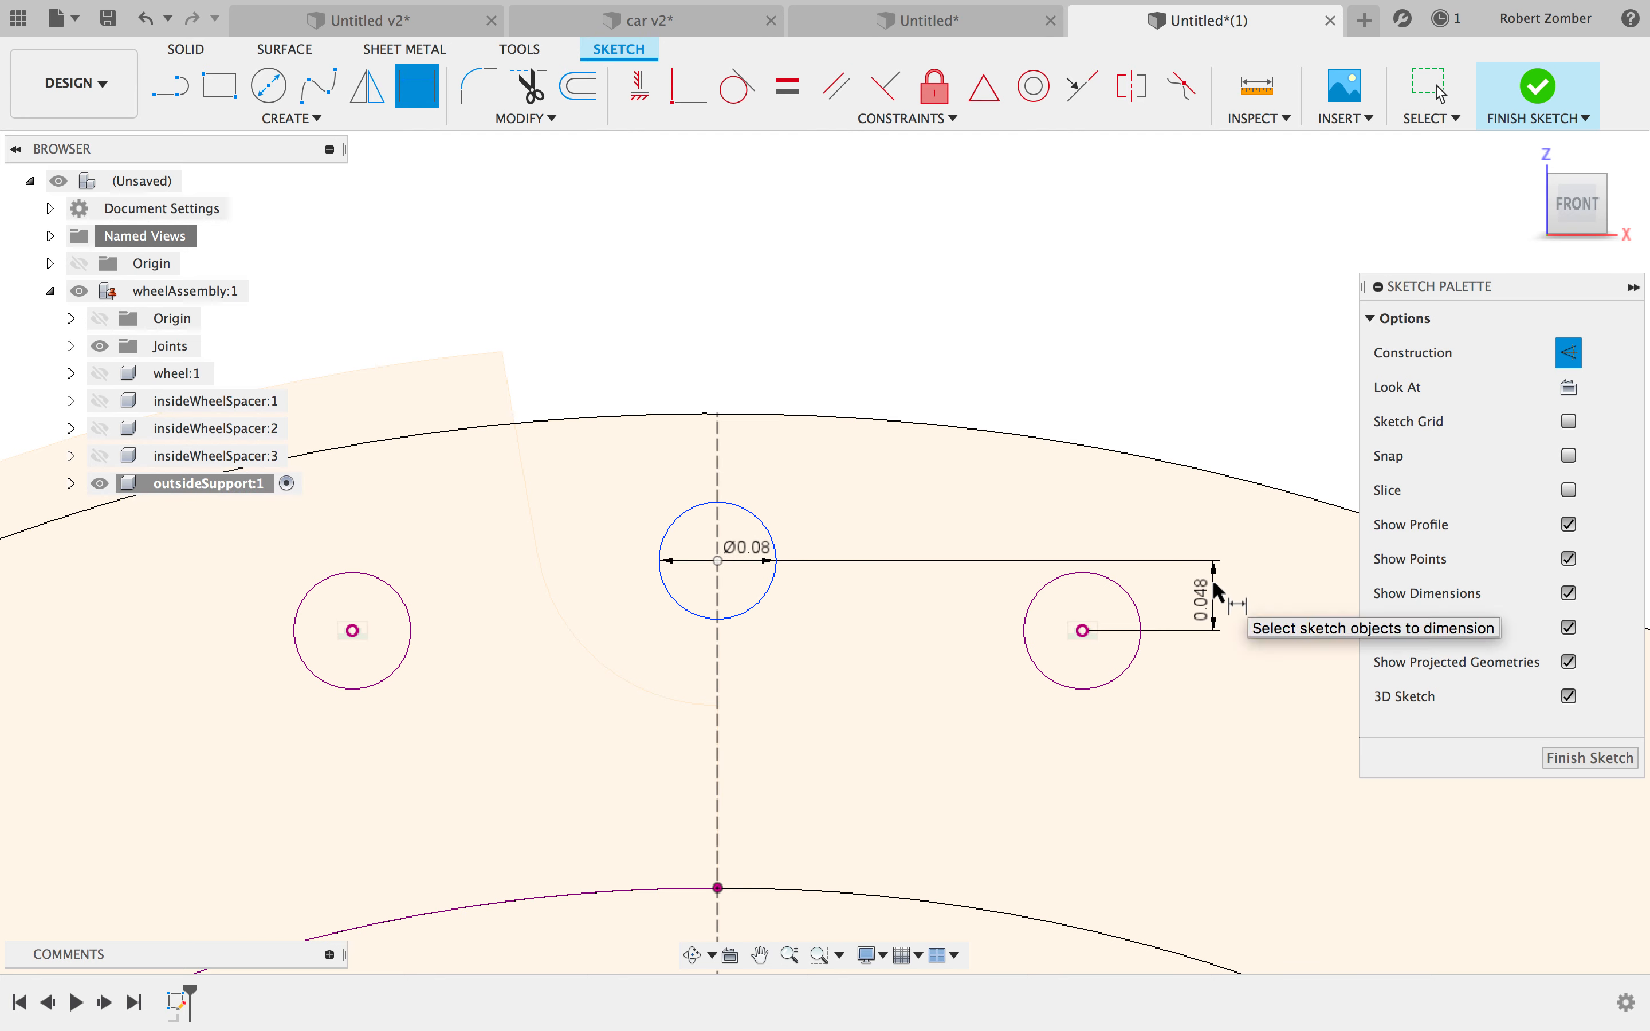
{"action": "key", "text": "Escape"}
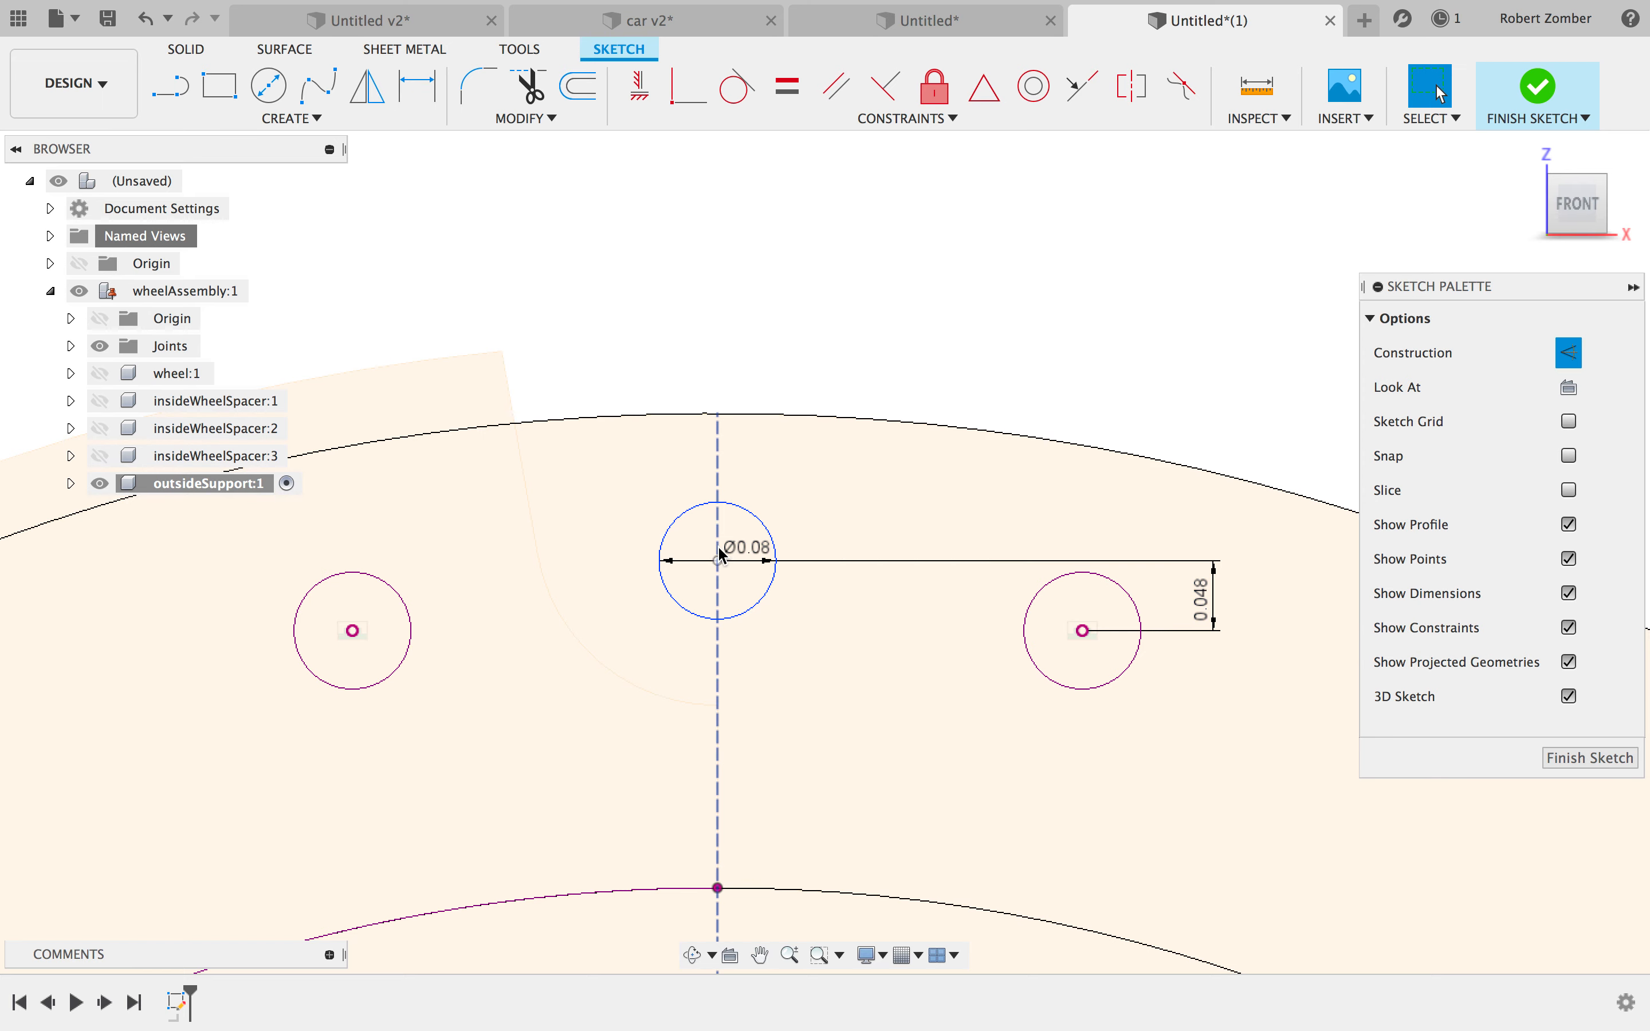
- Pull the small circle off the centreline and constrain its centre coincident with the vertical construction line
{"action": "left_click_drag", "start_coordinate": [717, 561], "coordinate": [742, 561]}
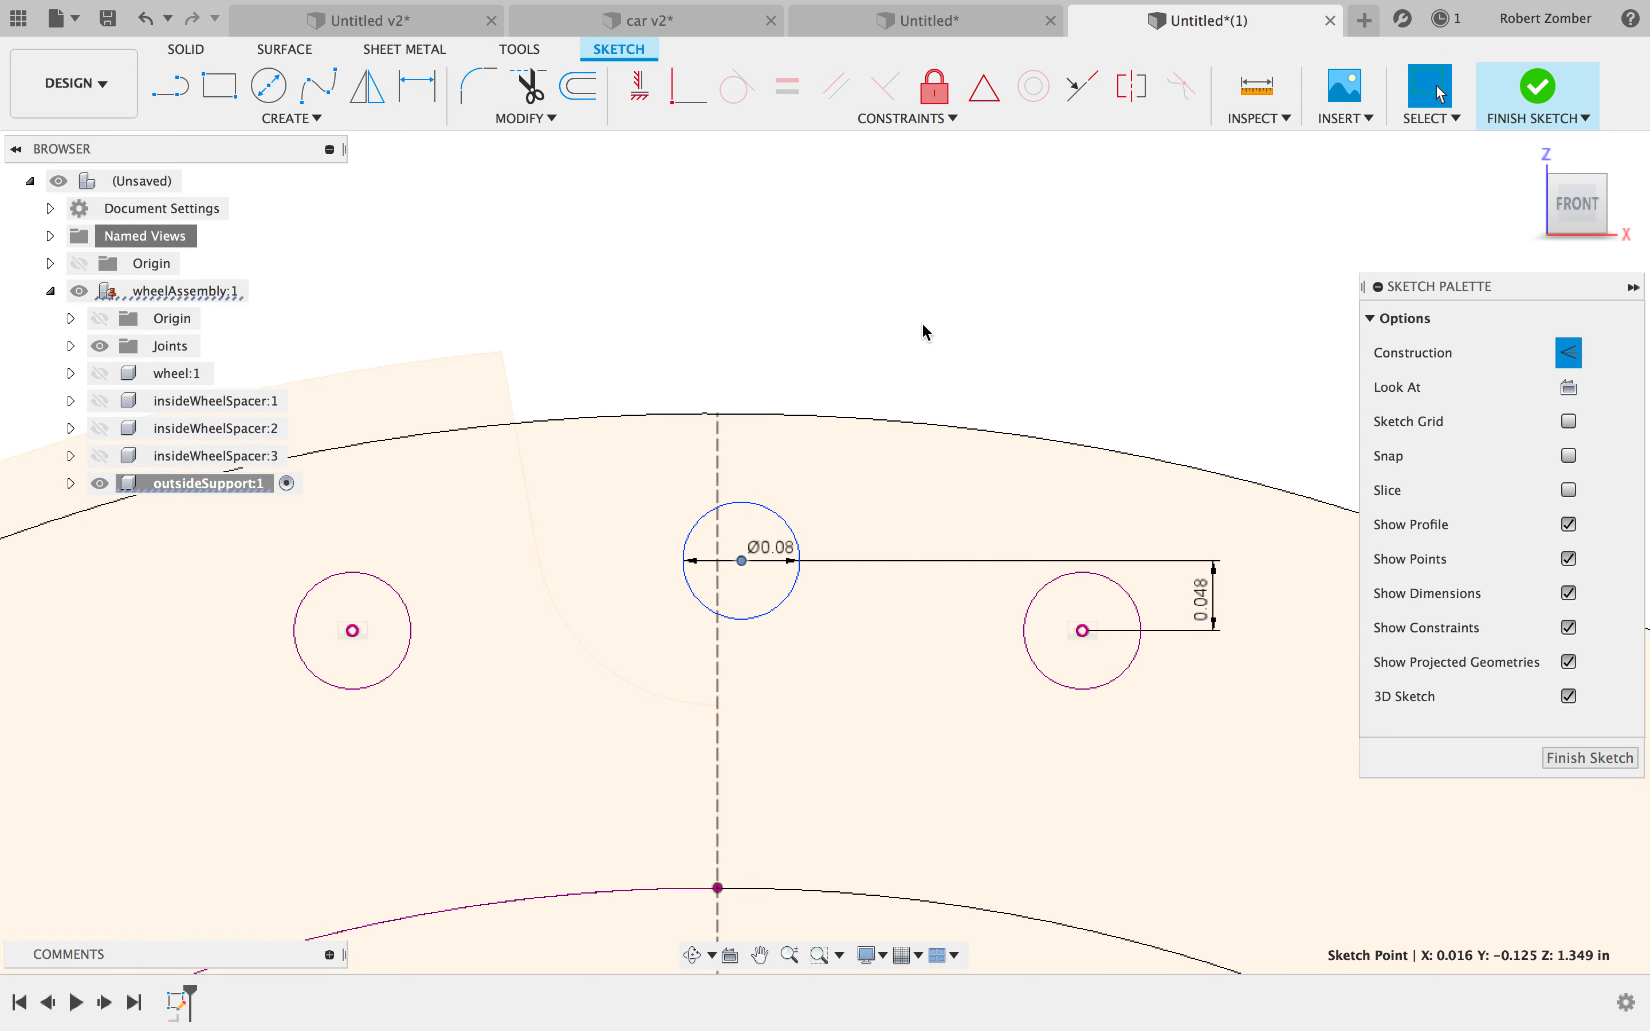
{"action": "left_click", "coordinate": [679, 90]}
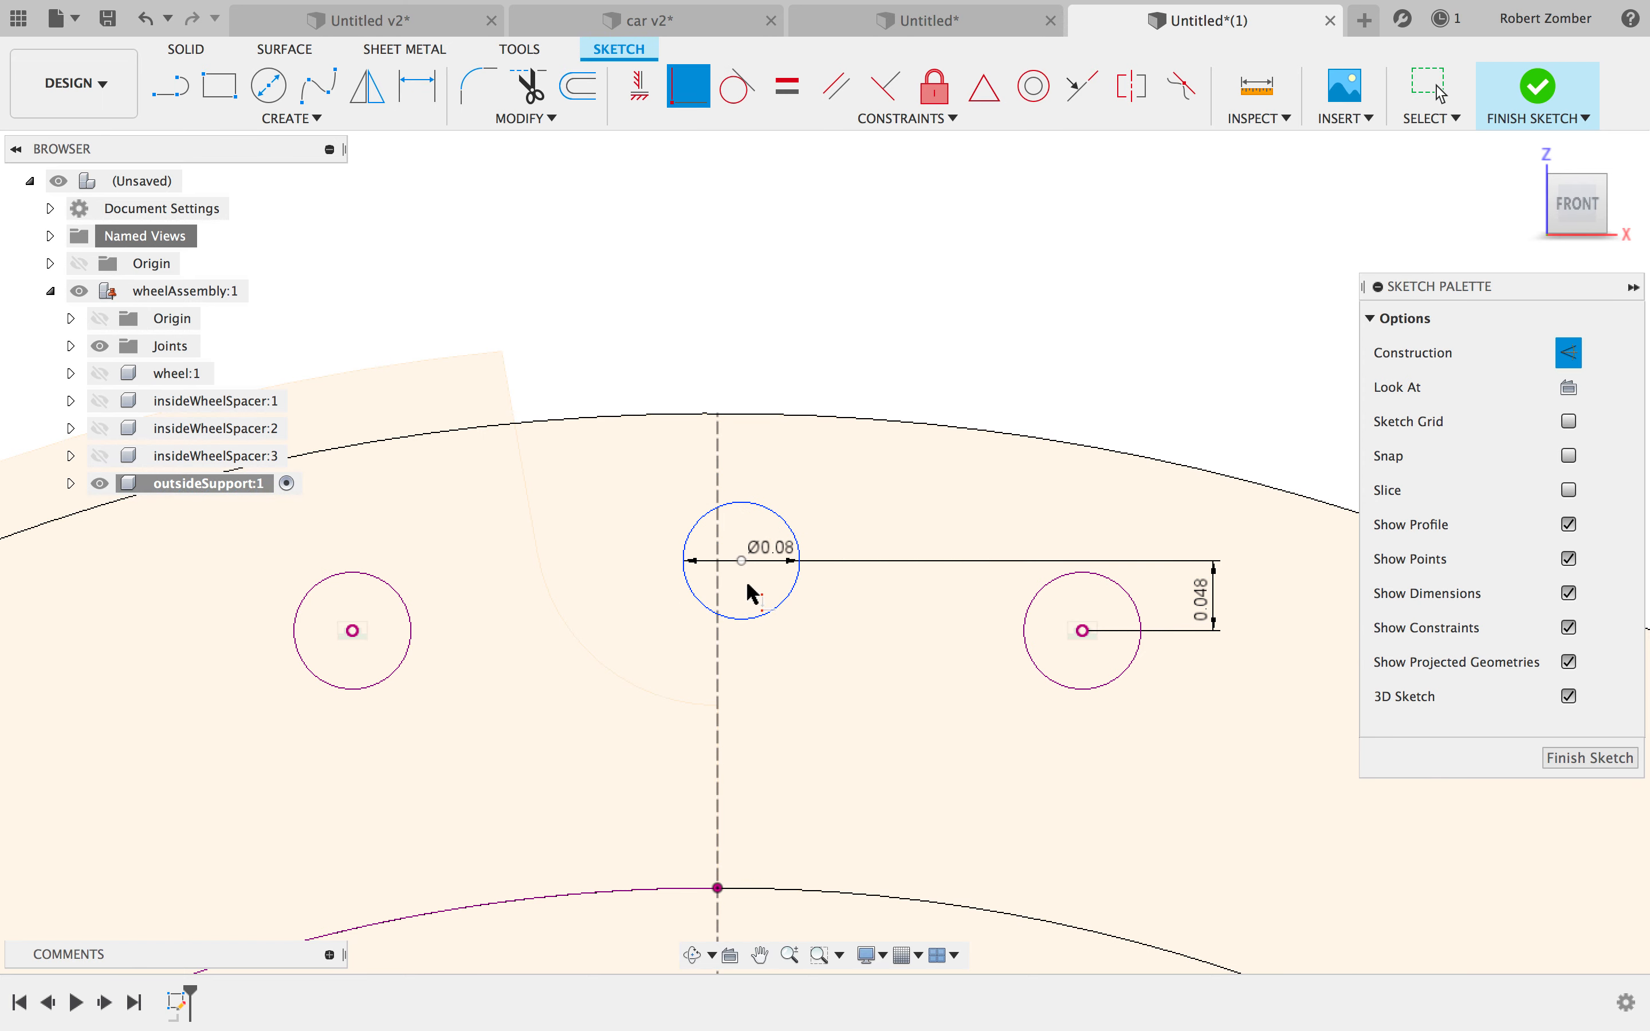
{"action": "left_click", "coordinate": [717, 536]}
{"action": "key", "text": "Escape"}
- View the whole sketch and check the outside support drawing for its slanted end edges and the angle between them
{"action": "scroll", "coordinate": [846, 343], "scroll_direction": "down", "scroll_amount": 3}
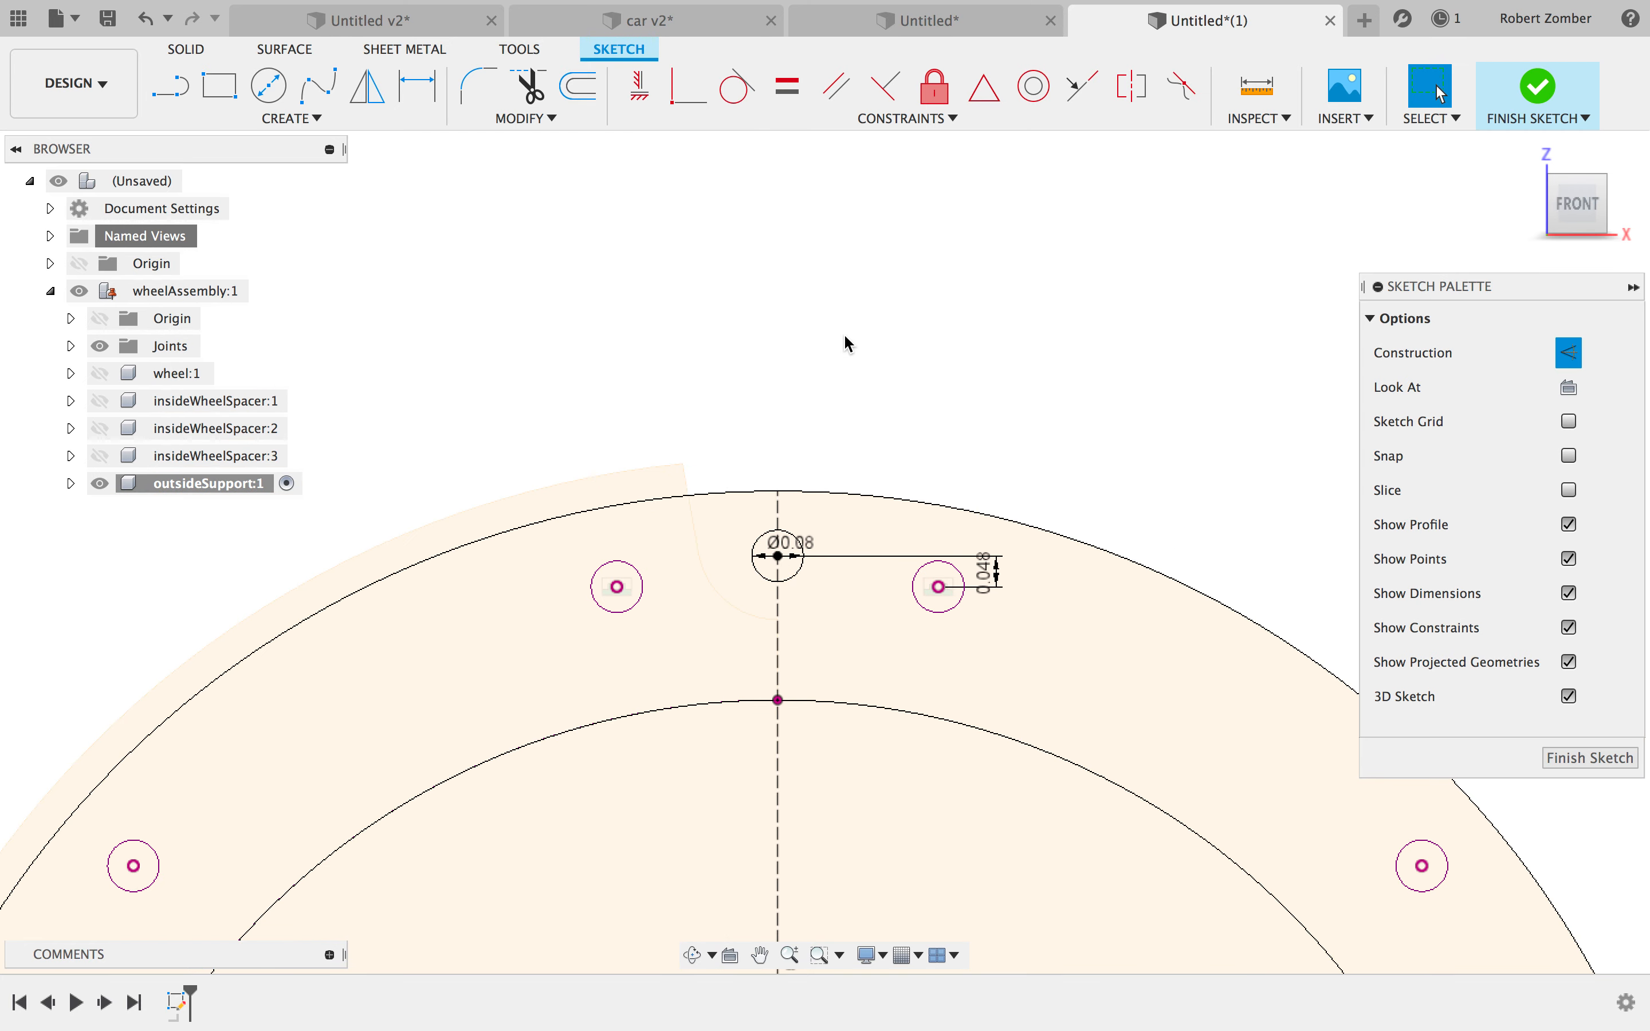
{"action": "scroll", "coordinate": [846, 344], "scroll_direction": "down", "scroll_amount": 4}
{"action": "scroll", "coordinate": [846, 343], "scroll_direction": "right", "scroll_amount": 3}
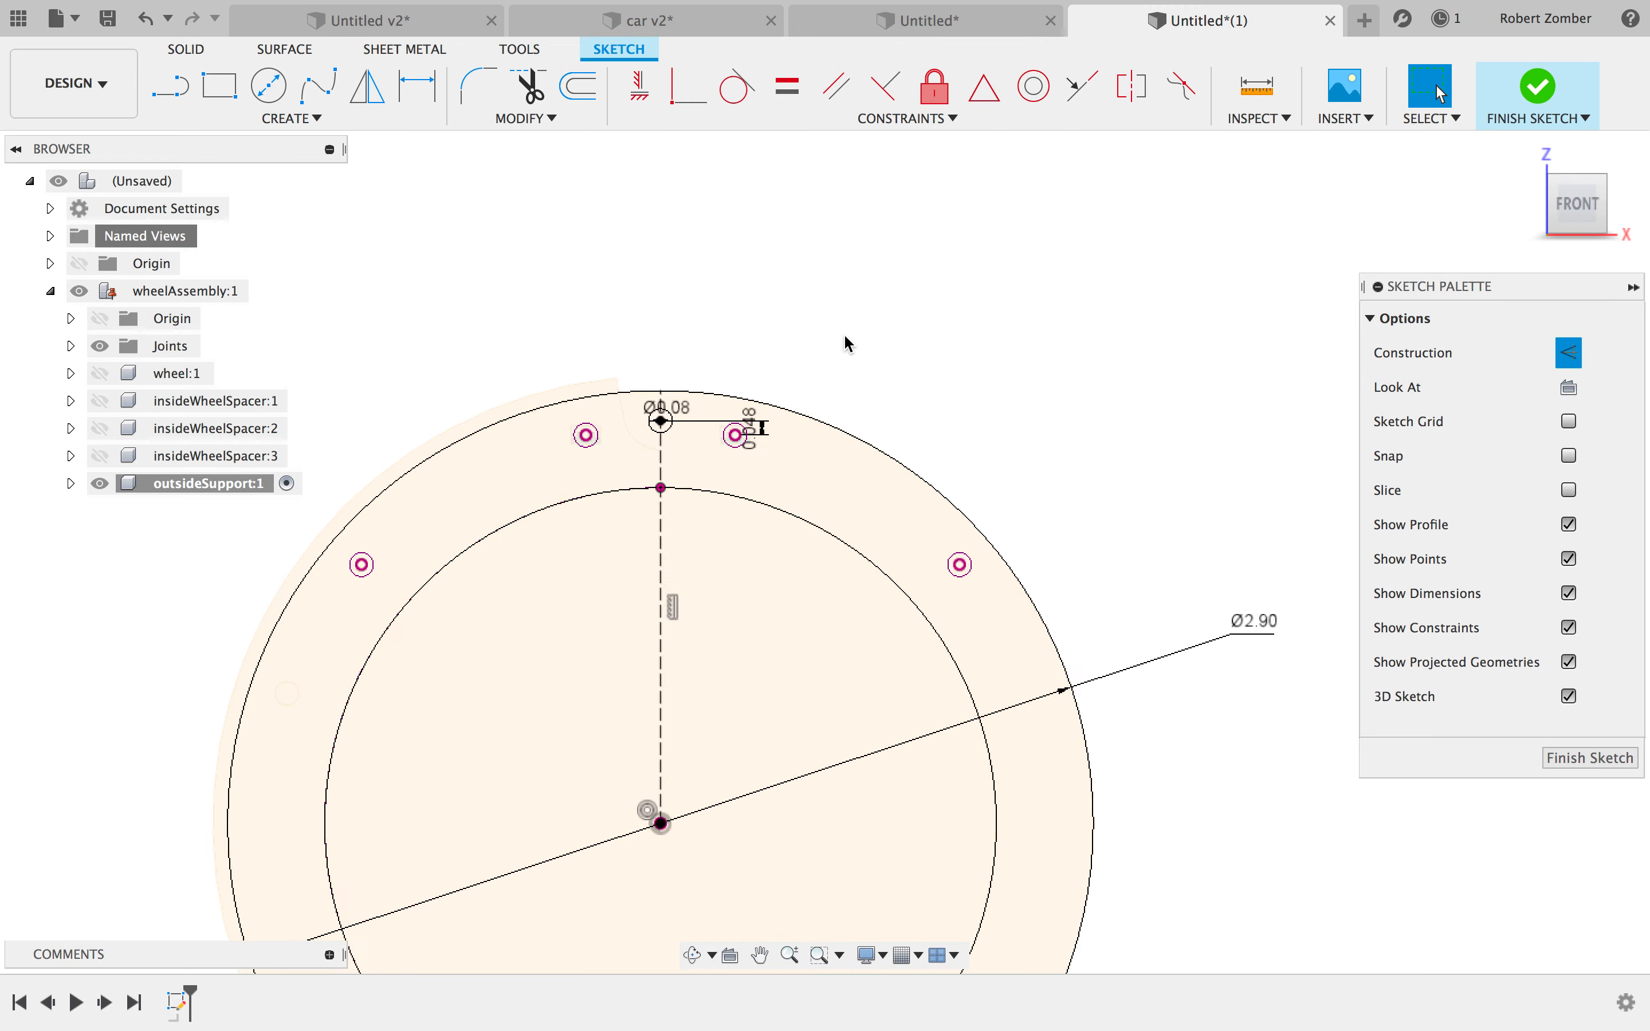
{"action": "scroll", "coordinate": [846, 343], "scroll_direction": "down", "scroll_amount": 2}
{"action": "scroll", "coordinate": [846, 344], "scroll_direction": "left", "scroll_amount": 2}
{"action": "key", "text": "super+Tab"}
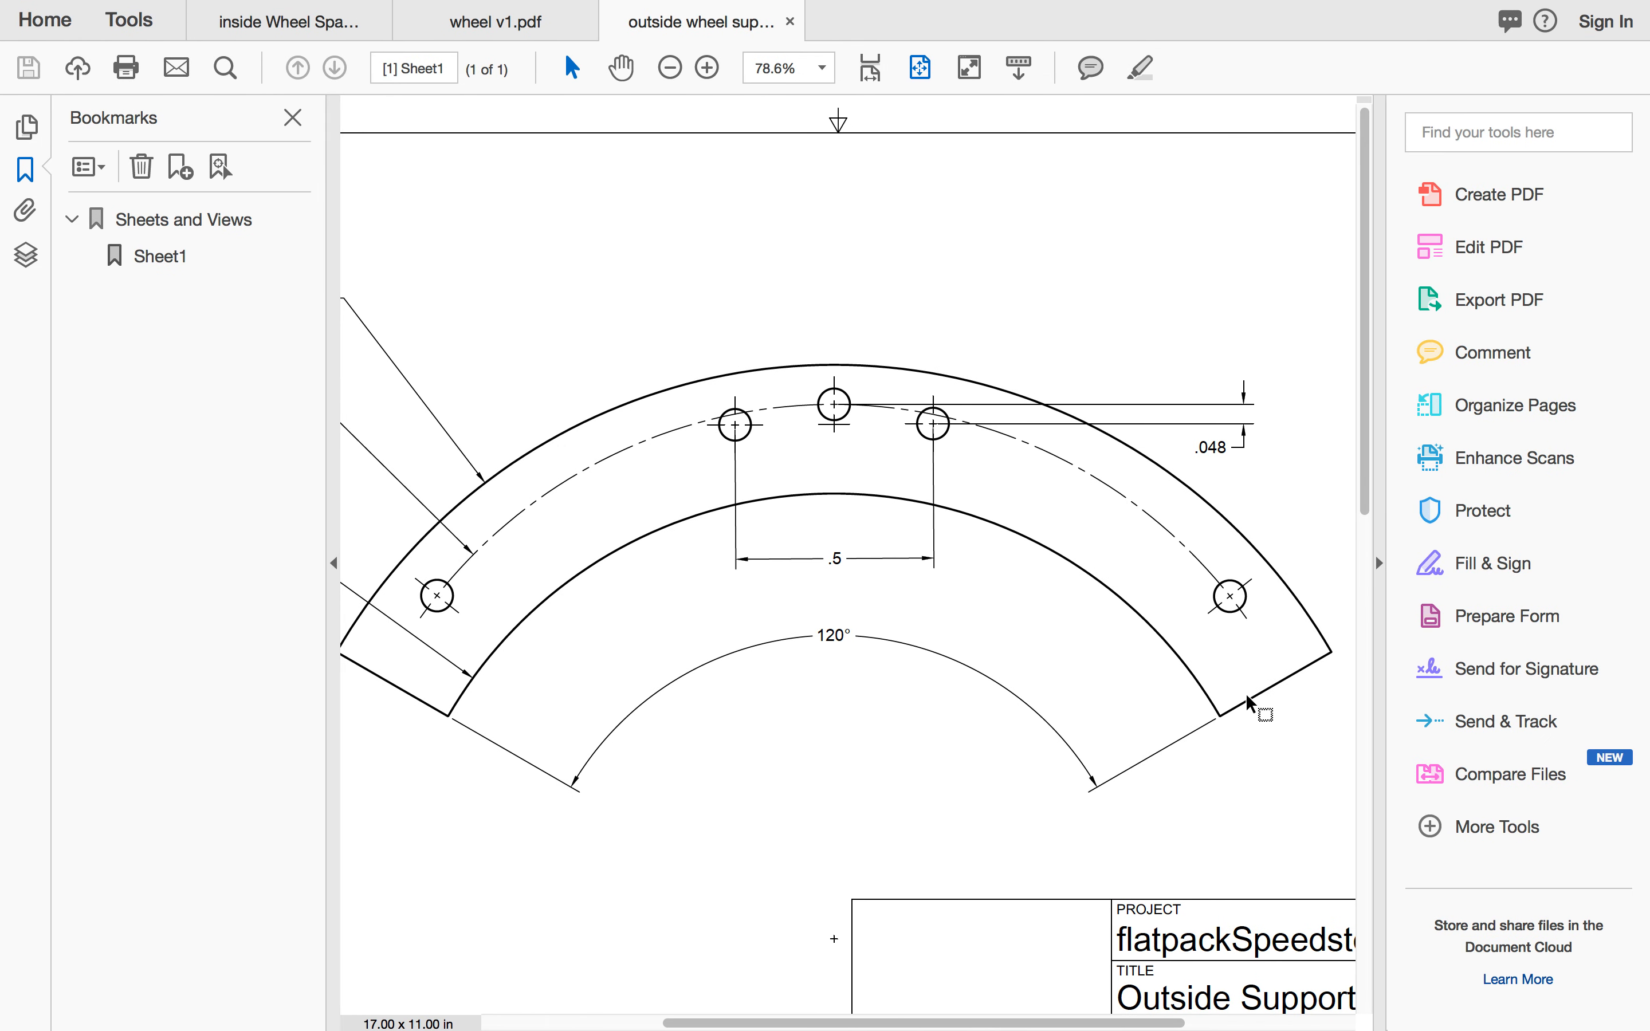
{"action": "key", "text": "super+Tab"}
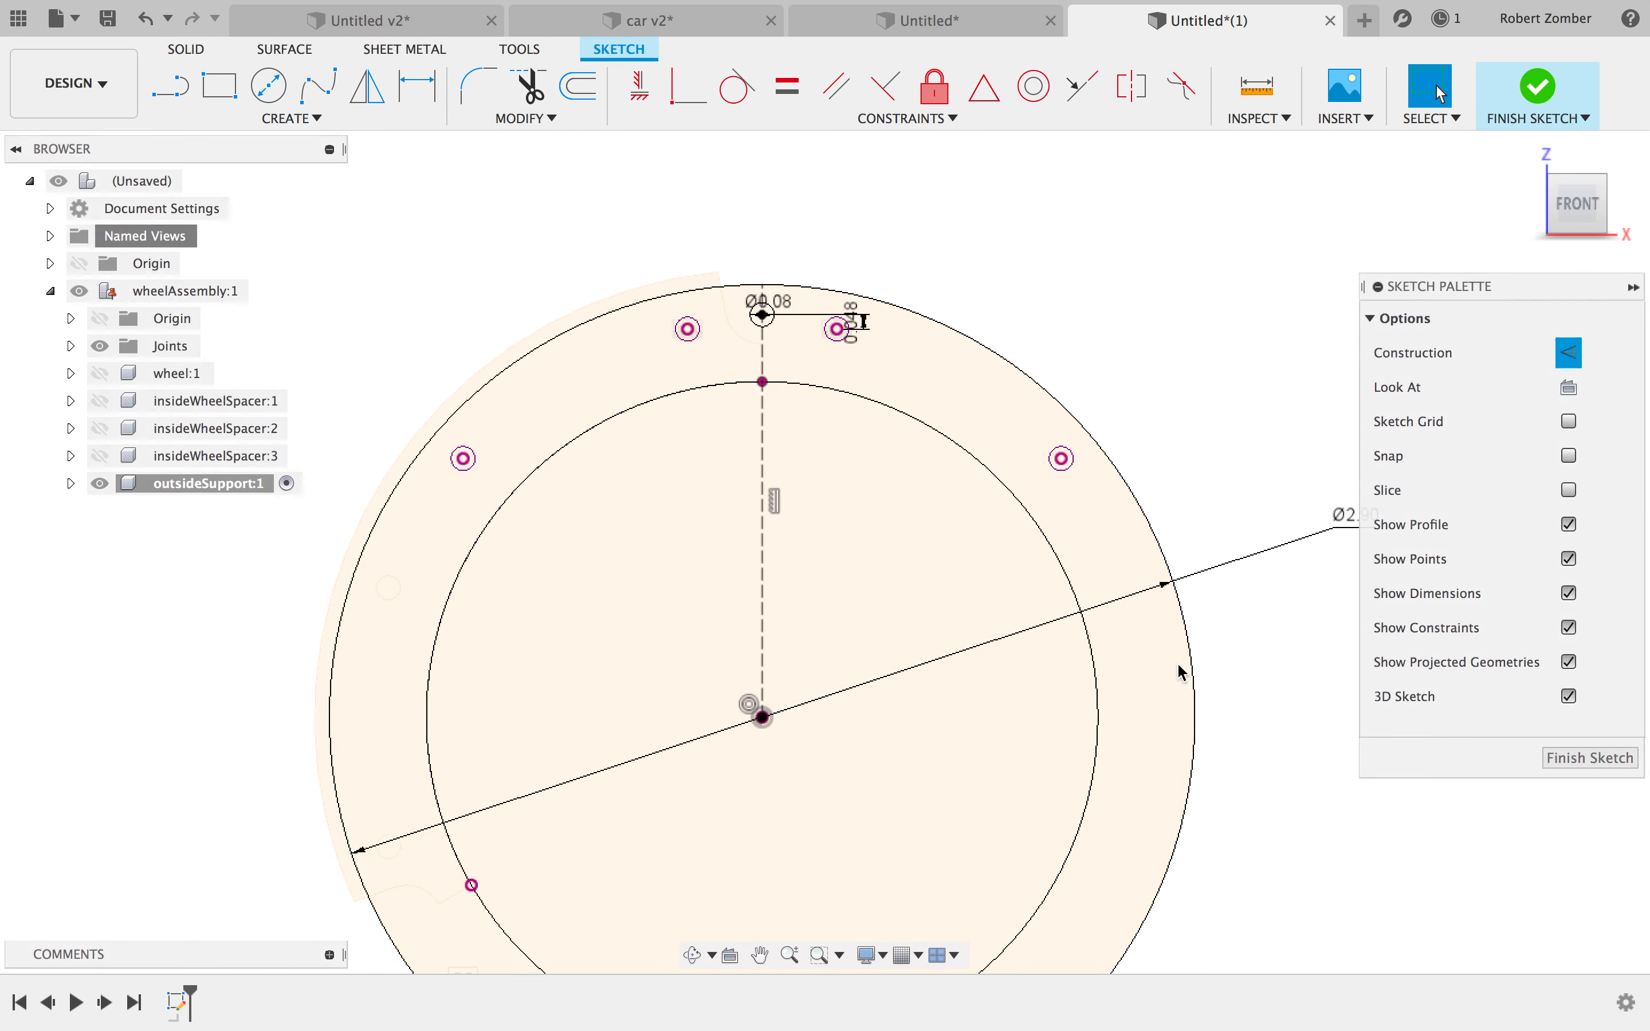
- Draw a line from the circles' centre to the outer circle's upper-left edge and change it from construction to normal geometry
{"action": "key", "text": "l"}
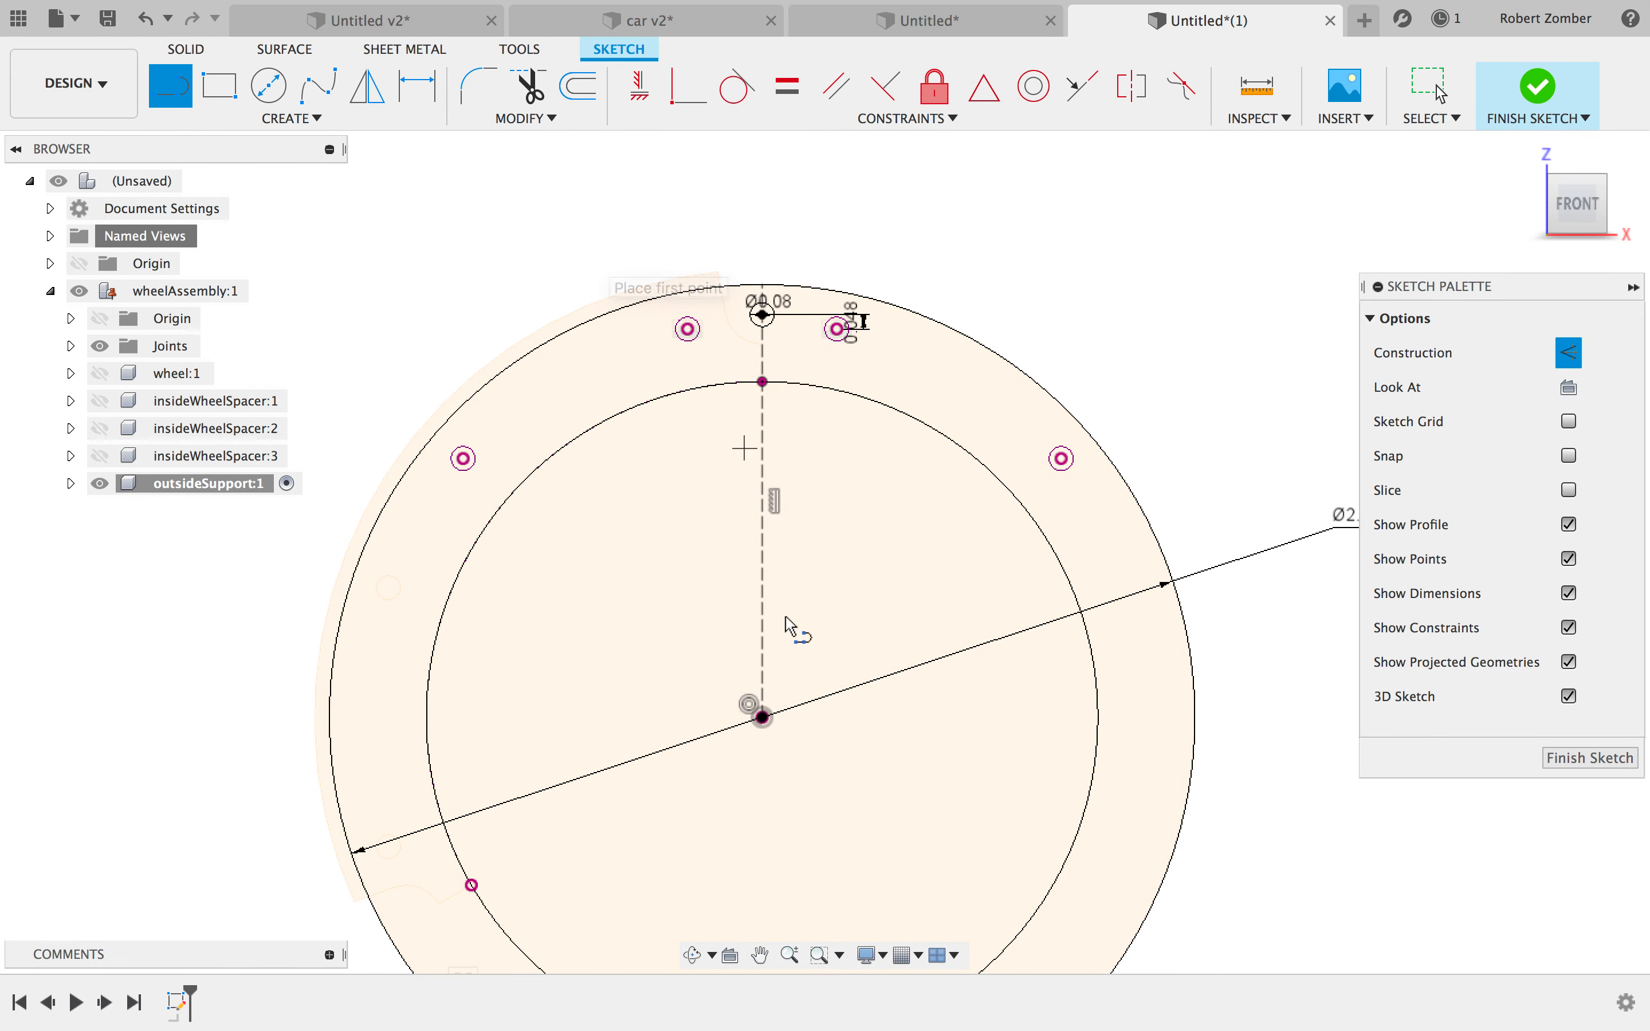
{"action": "left_click", "coordinate": [763, 717]}
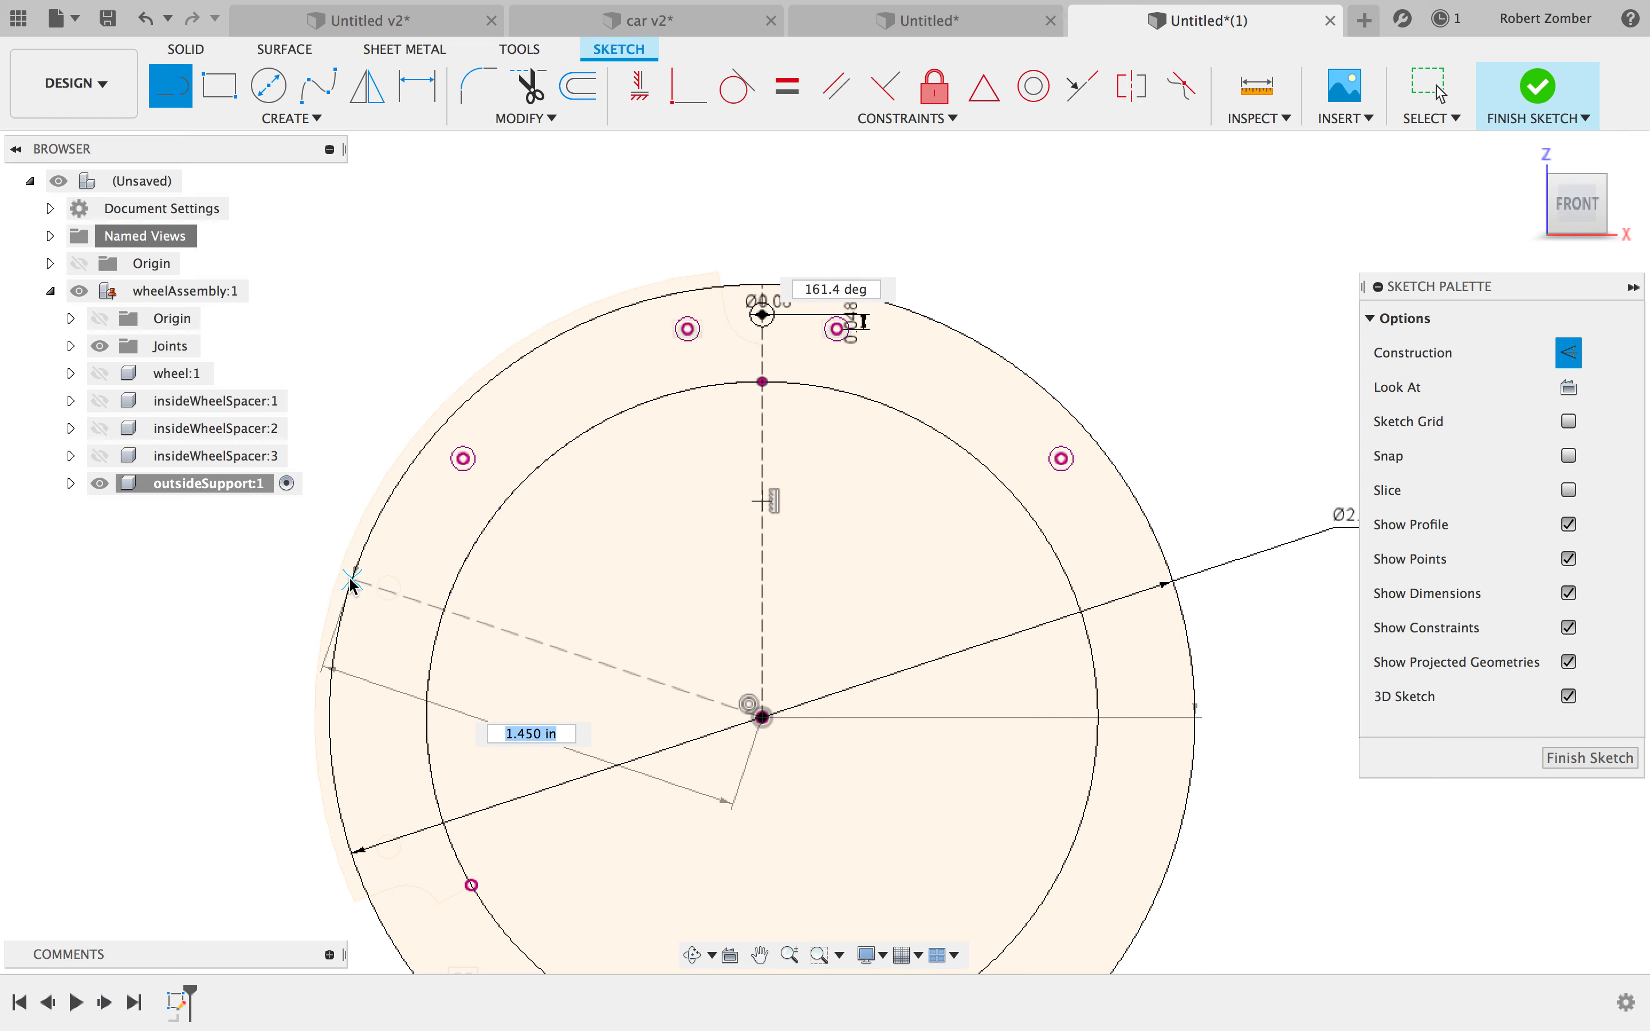
{"action": "left_click", "coordinate": [350, 580]}
{"action": "key", "text": "Escape"}
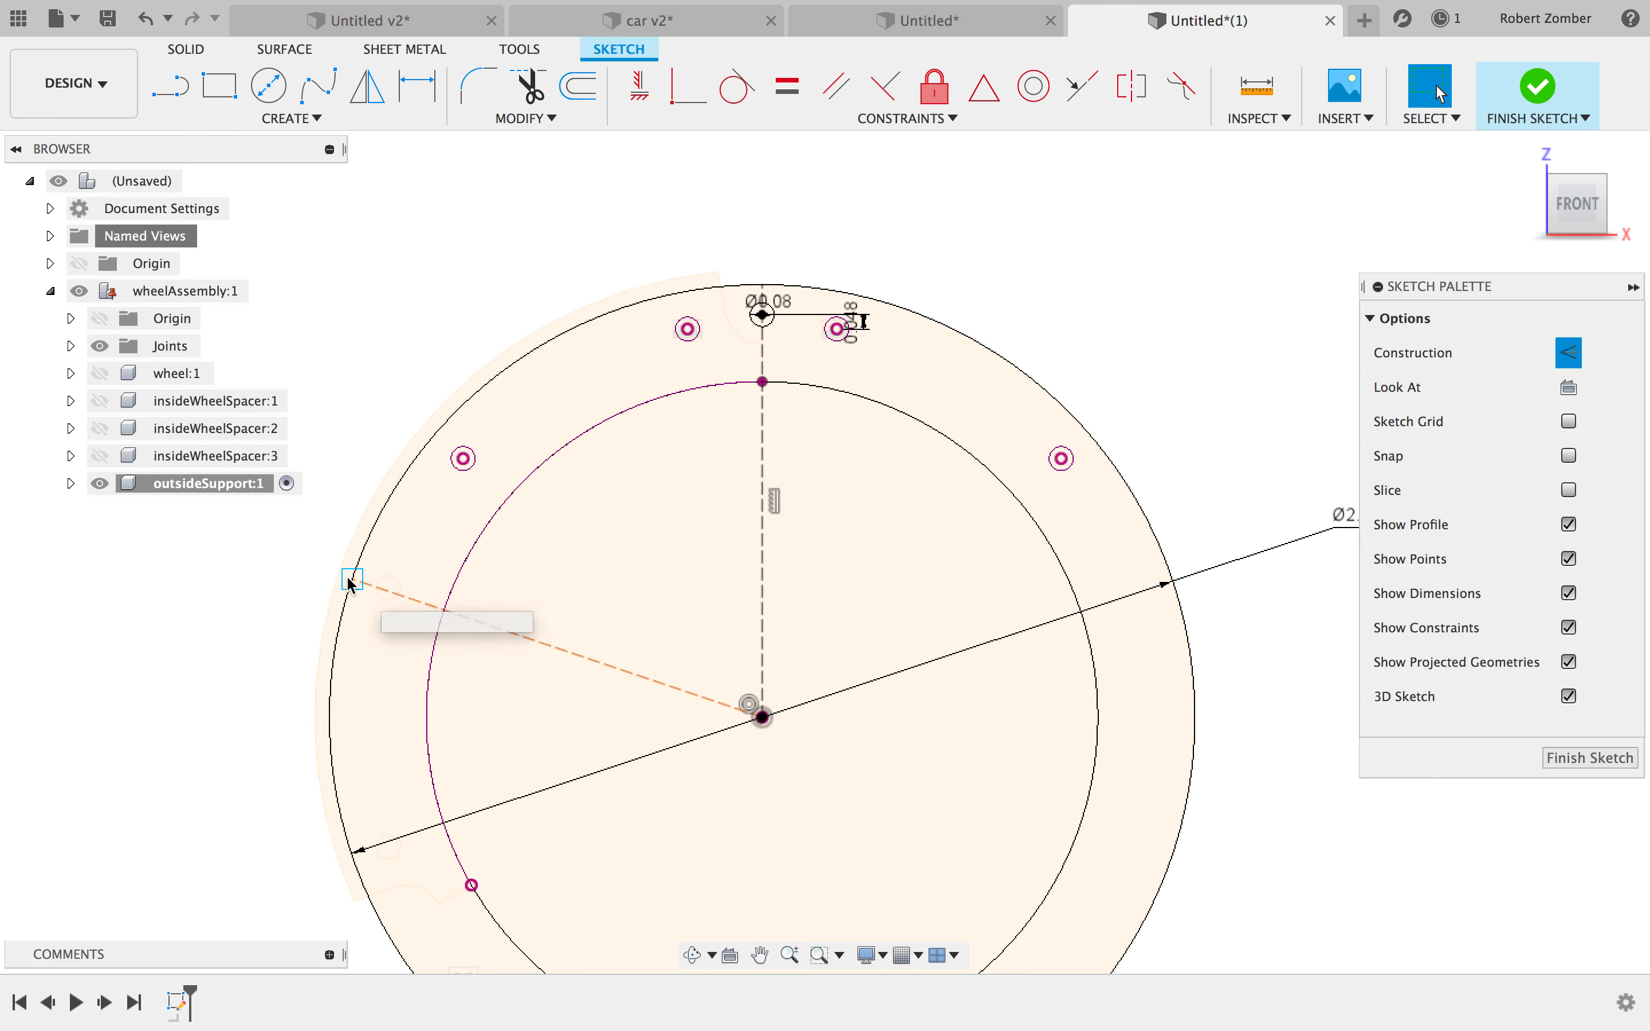
{"action": "left_click", "coordinate": [638, 676]}
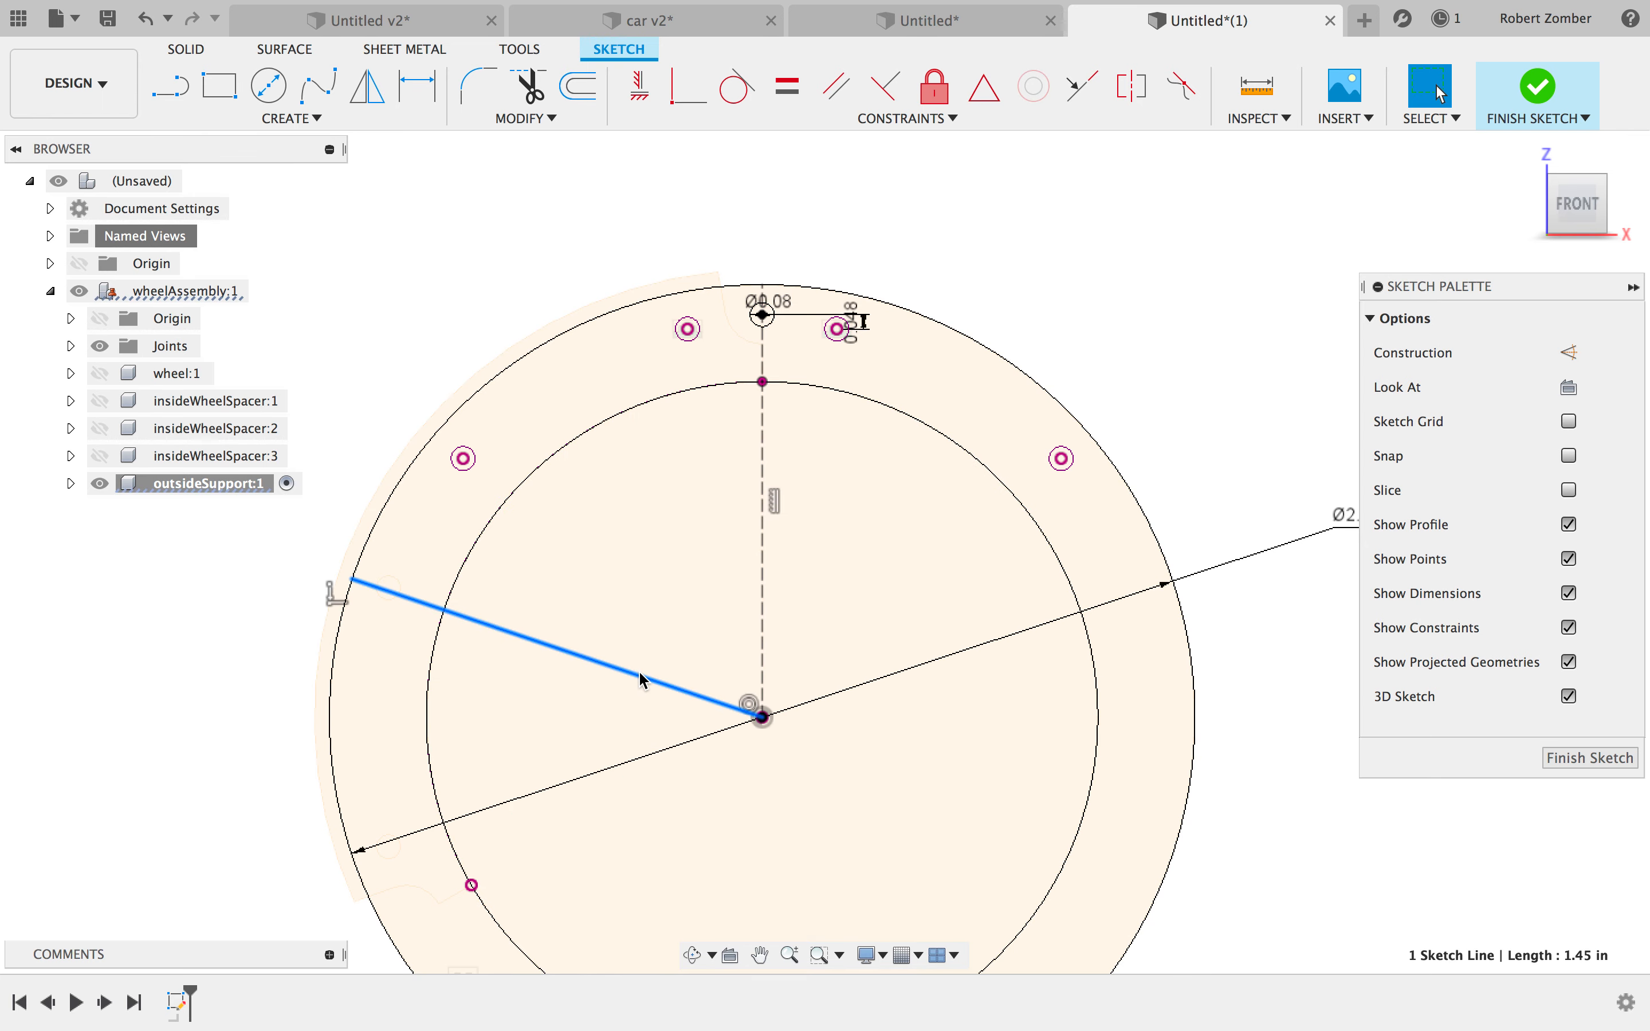
{"action": "key", "text": "x"}
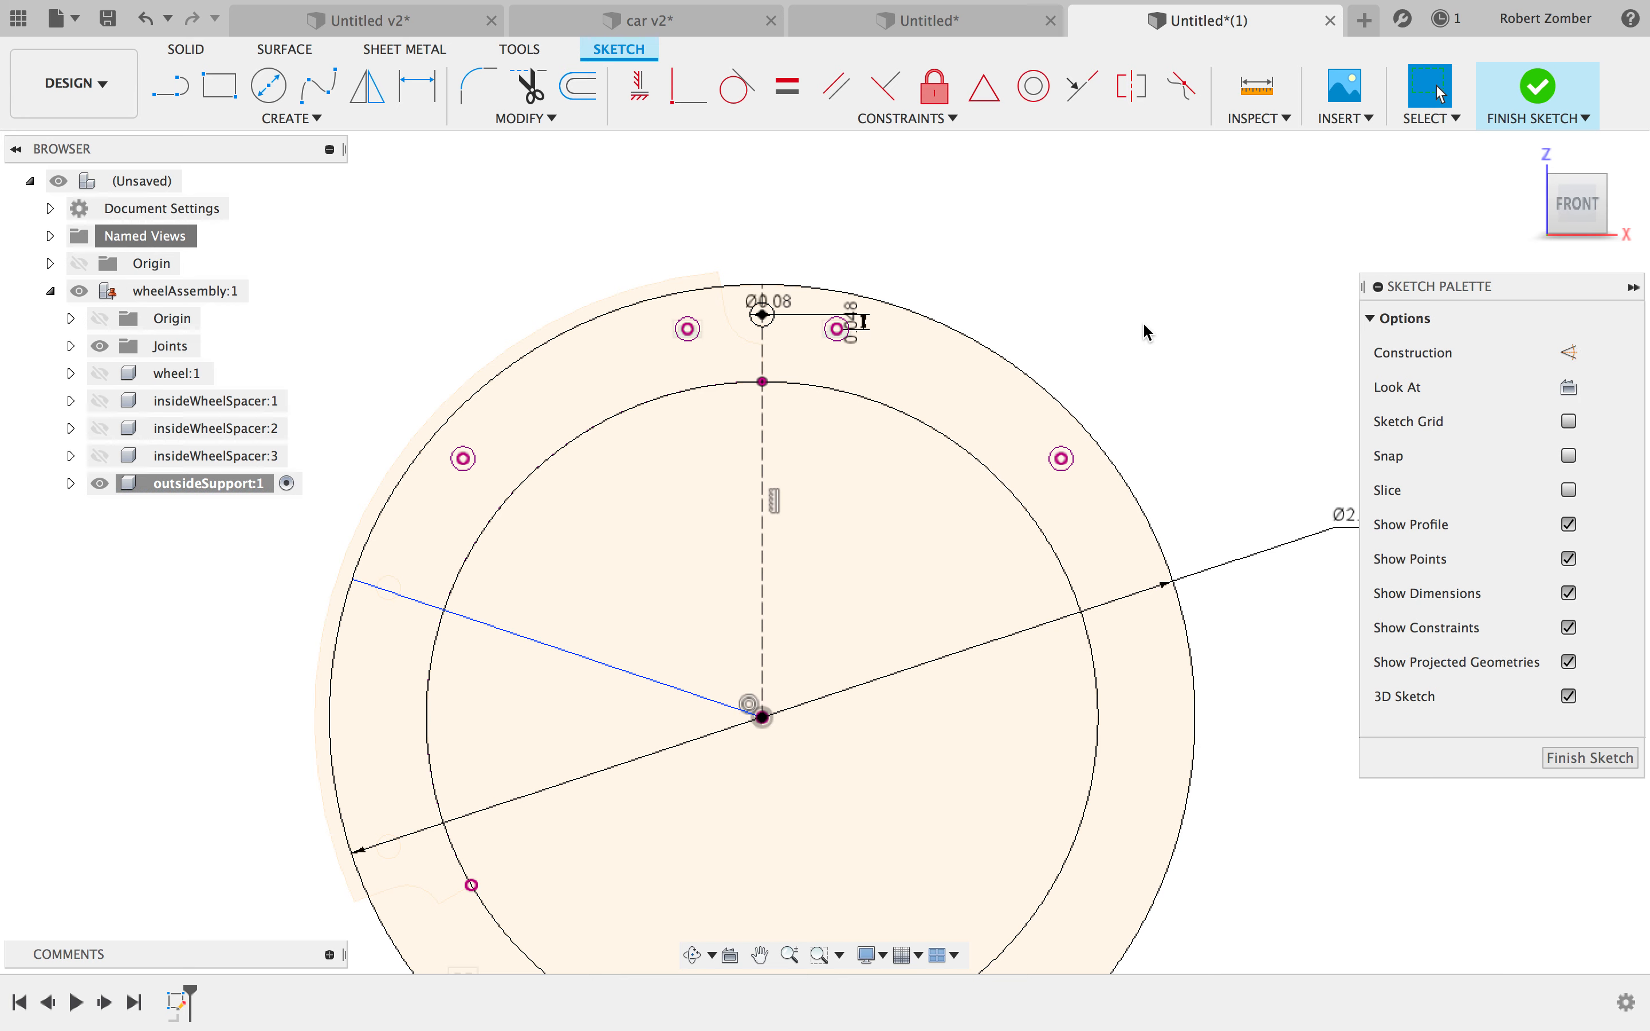
- Draw a second normal line from the circles' centre to the outer circle's upper-right edge
{"action": "key", "text": "l"}
{"action": "left_click", "coordinate": [762, 716]}
{"action": "left_click", "coordinate": [1152, 531]}
{"action": "key", "text": "Escape"}
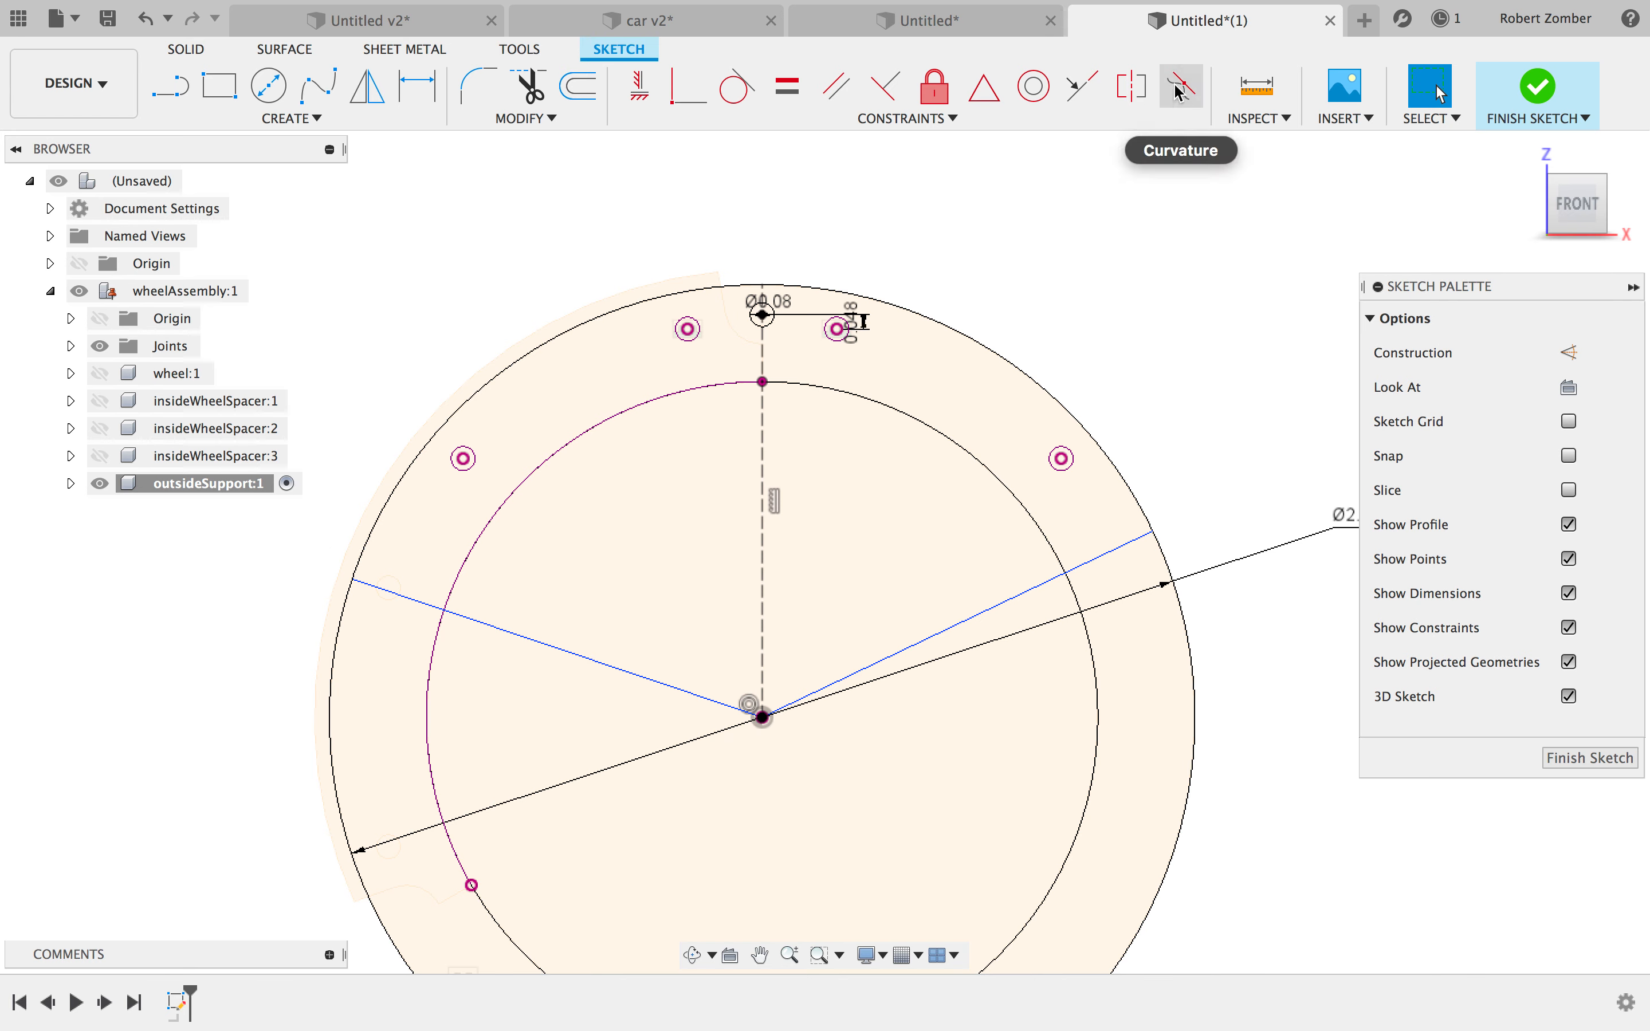
- Constrain the two slanted lines symmetric about the vertical construction line
{"action": "left_click", "coordinate": [1131, 86]}
{"action": "left_click", "coordinate": [968, 616]}
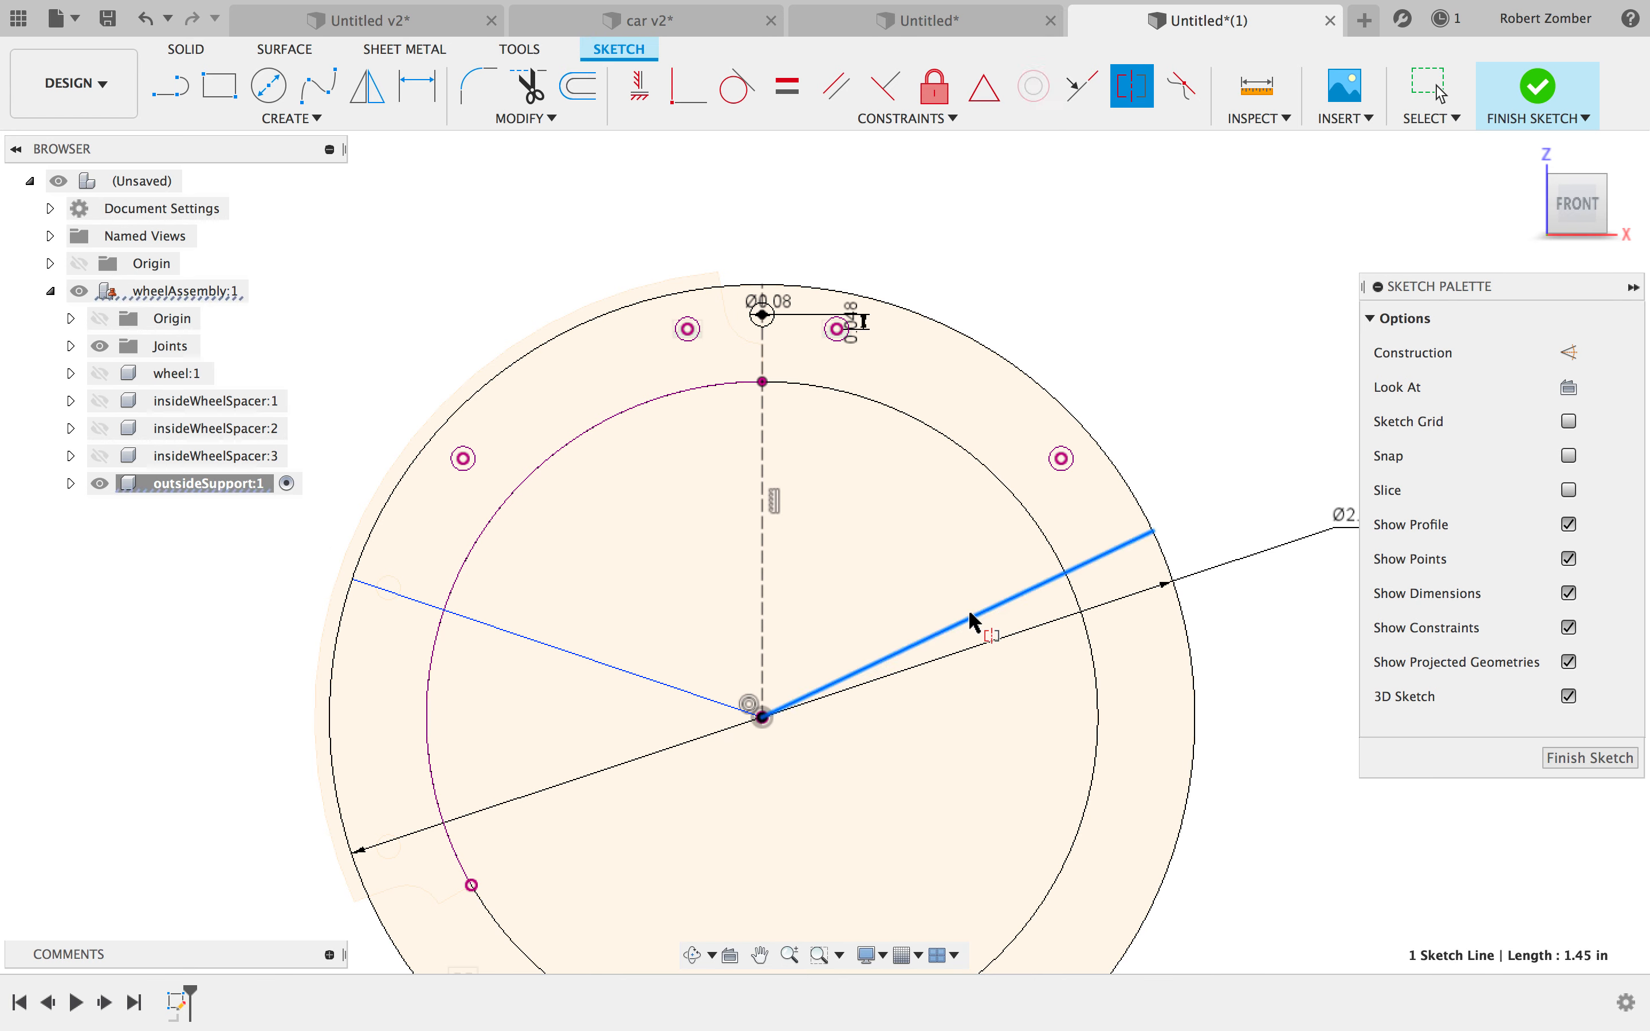
{"action": "left_click", "coordinate": [532, 640]}
{"action": "left_click", "coordinate": [763, 598]}
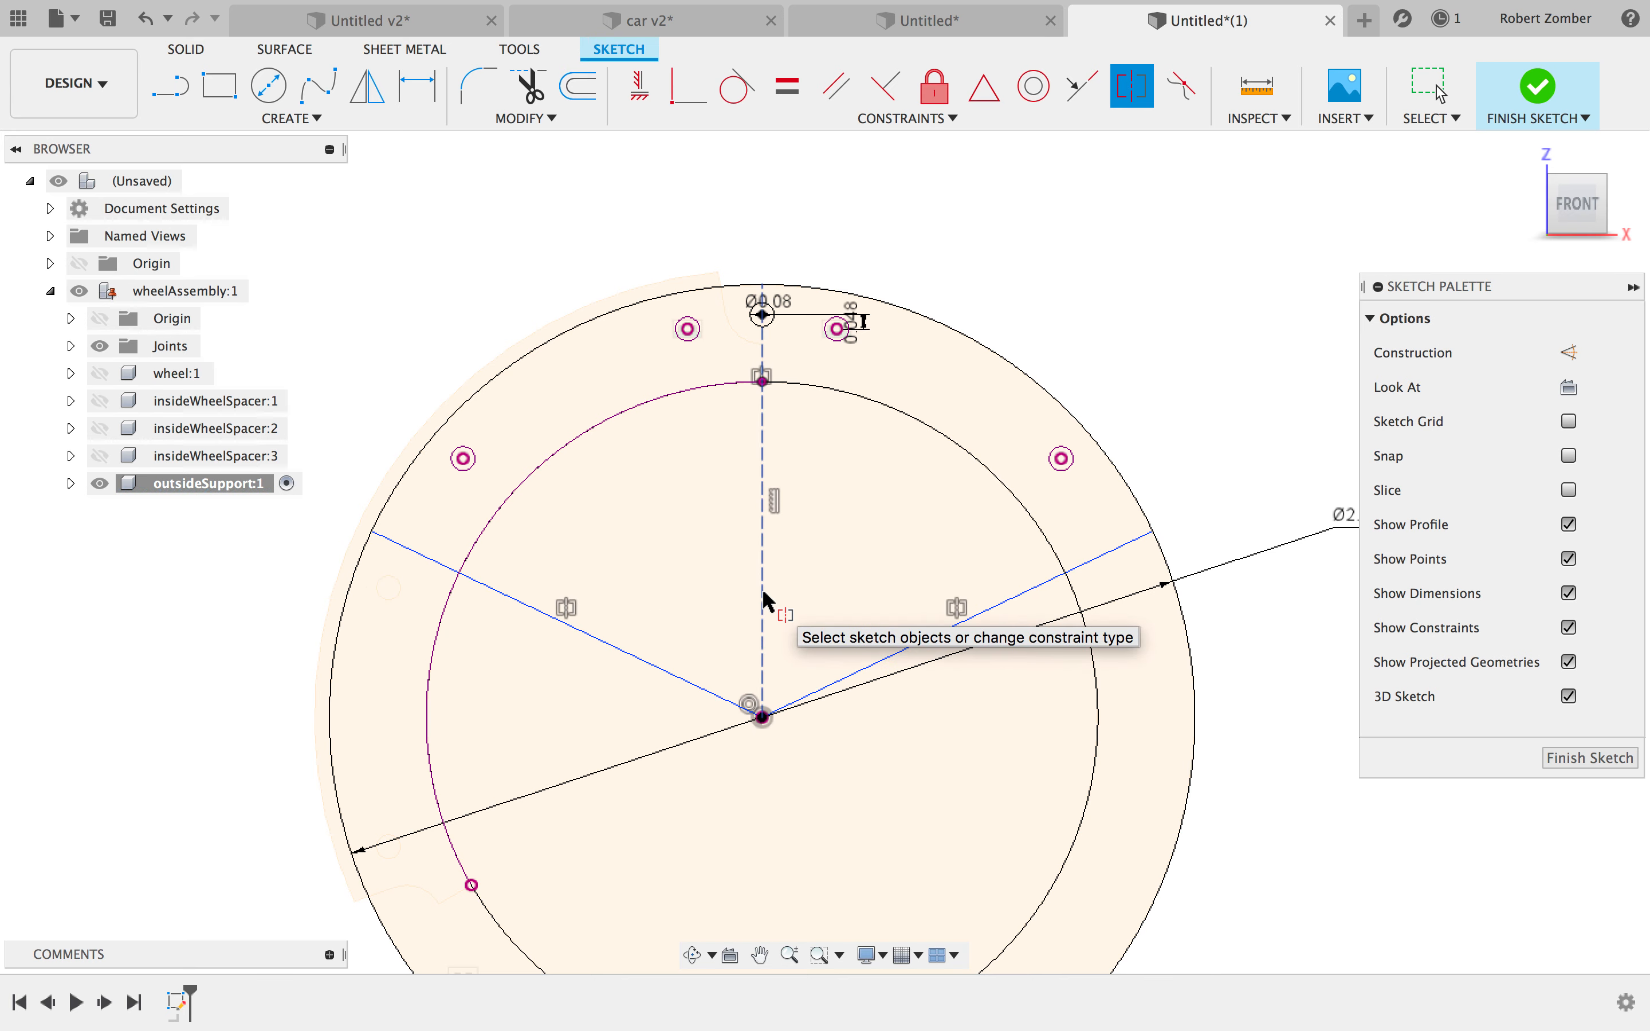
{"action": "key", "text": "Escape"}
- Dimension the angle between the vertical construction line and the right slanted line as 60 degrees
{"action": "key", "text": "d"}
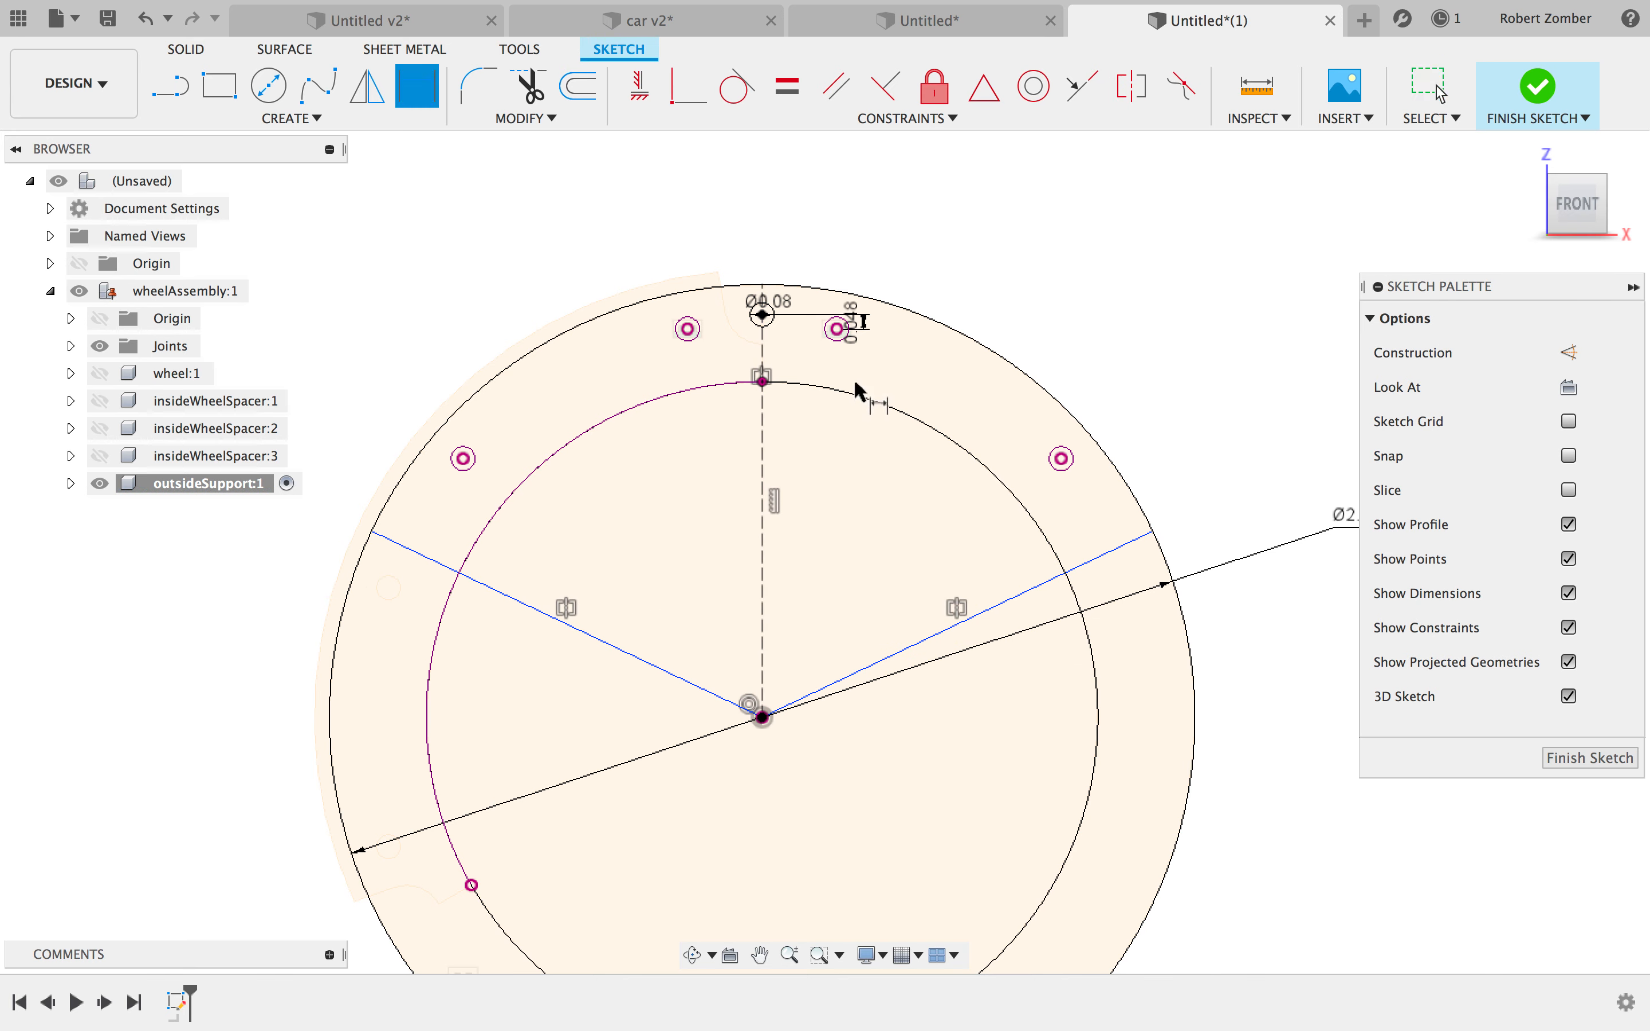
{"action": "left_click", "coordinate": [764, 599]}
{"action": "left_click", "coordinate": [914, 645]}
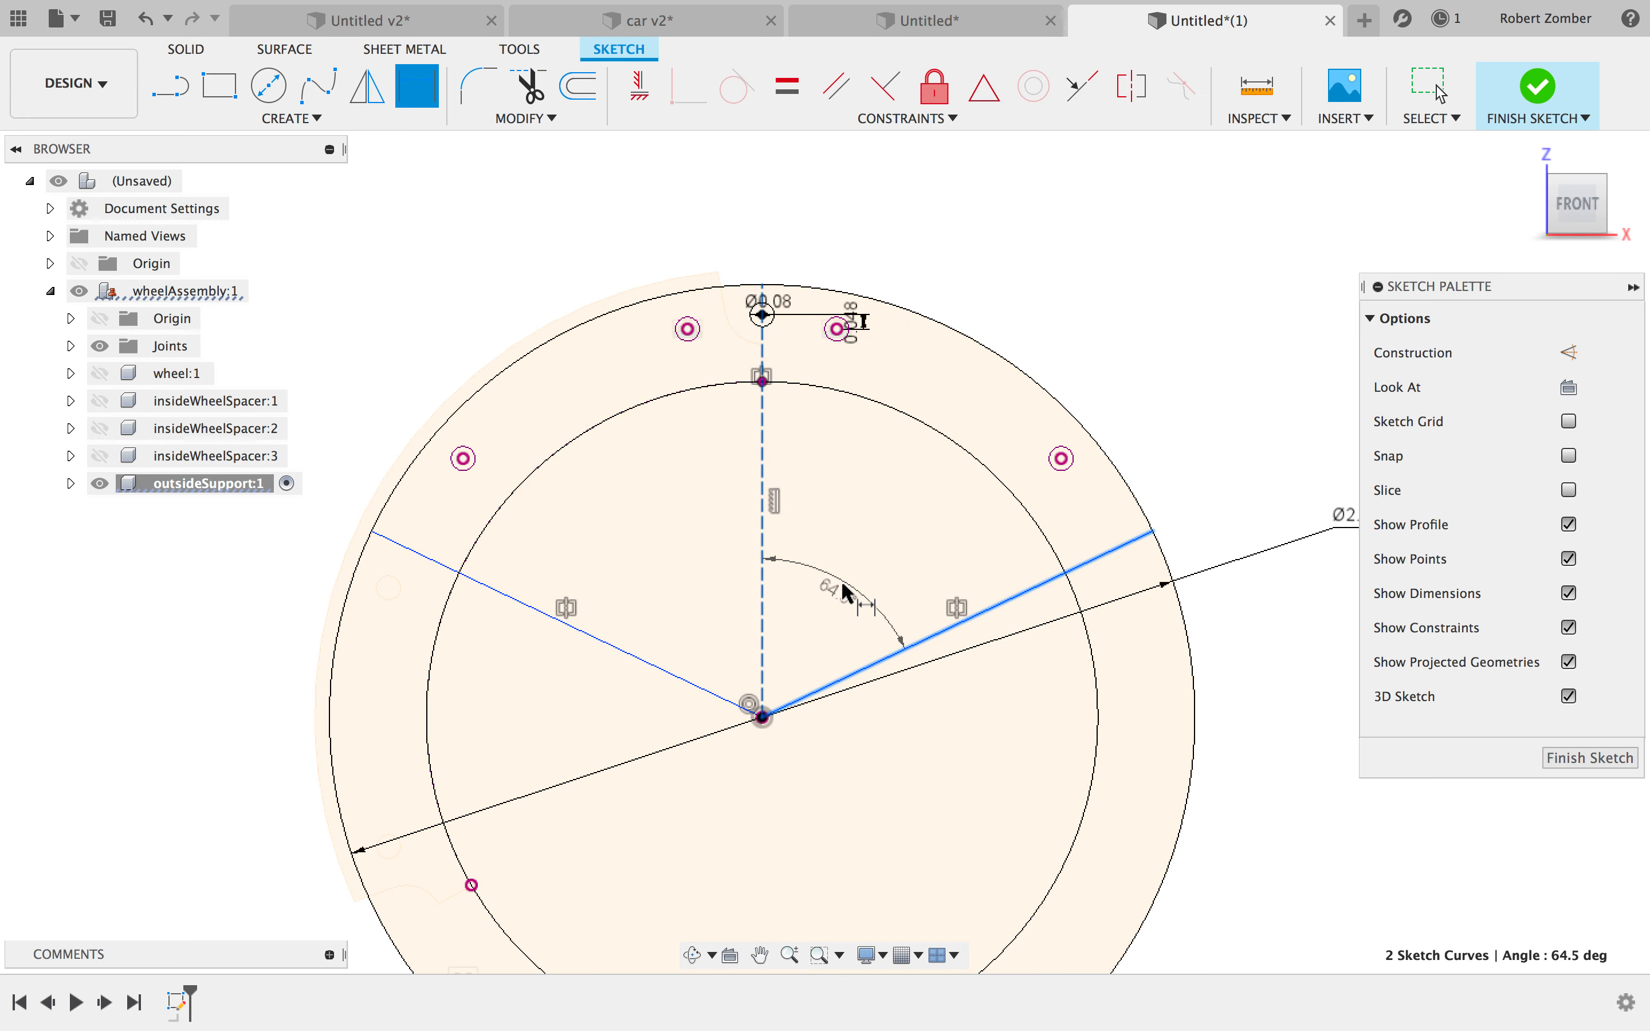
{"action": "left_click", "coordinate": [842, 584]}
{"action": "type", "text": "60"}
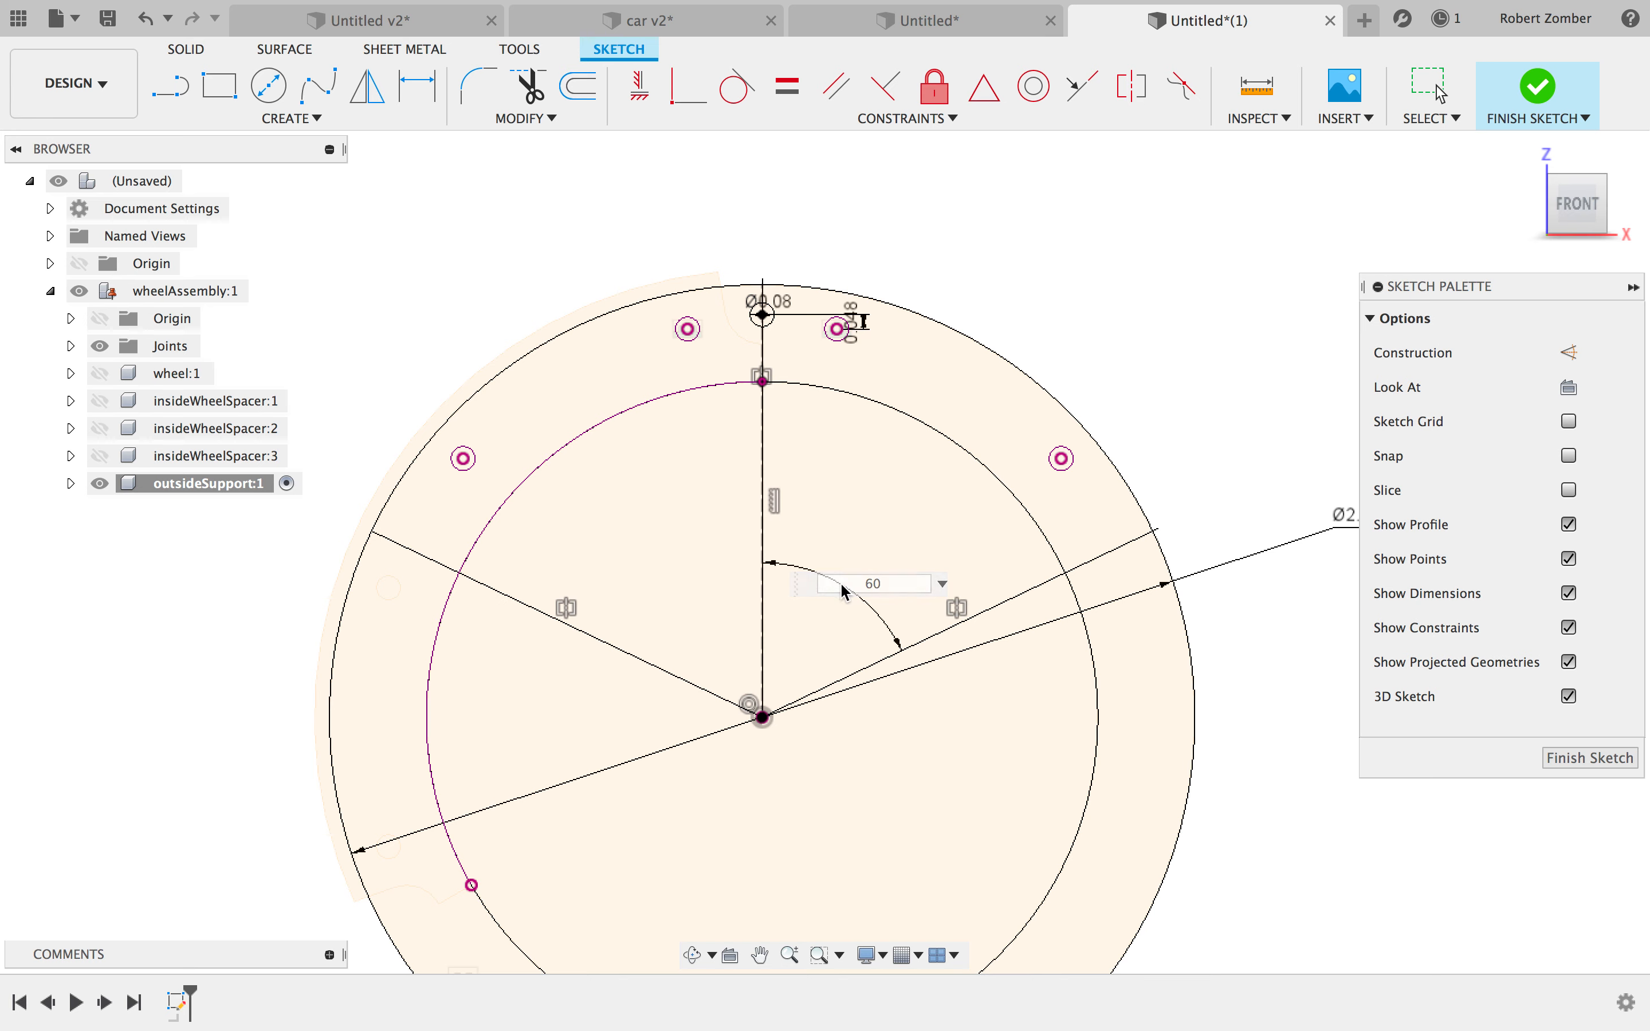
{"action": "key", "text": "Return"}
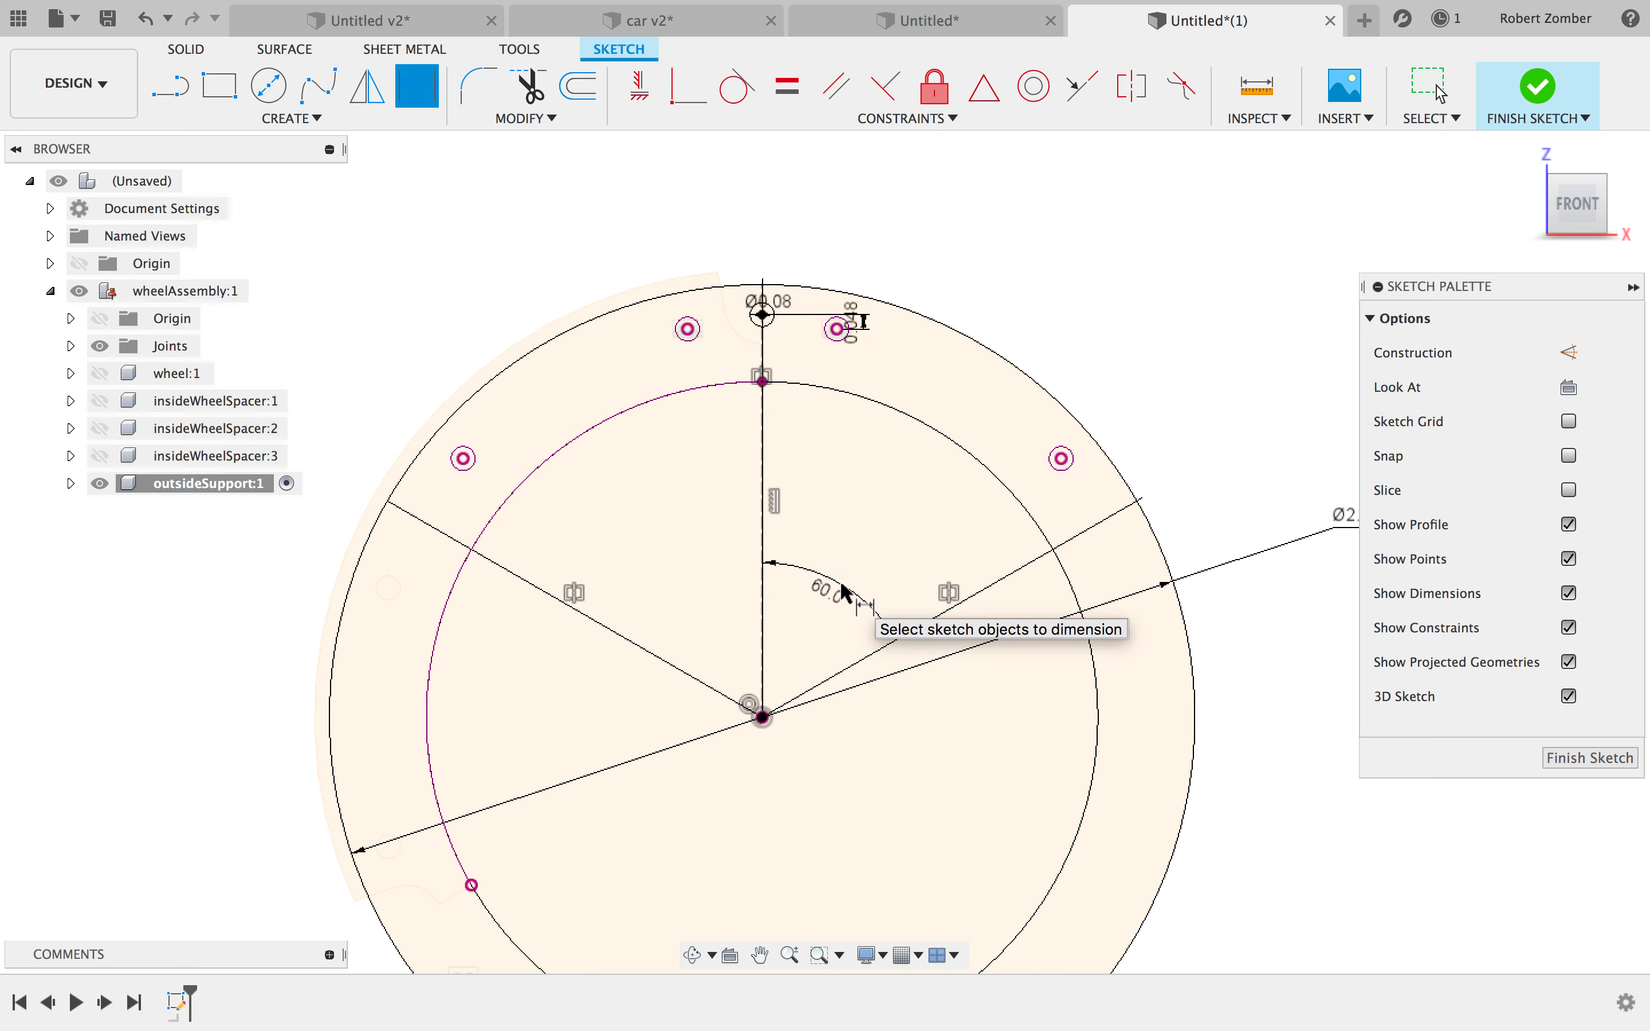
{"action": "key", "text": "Escape"}
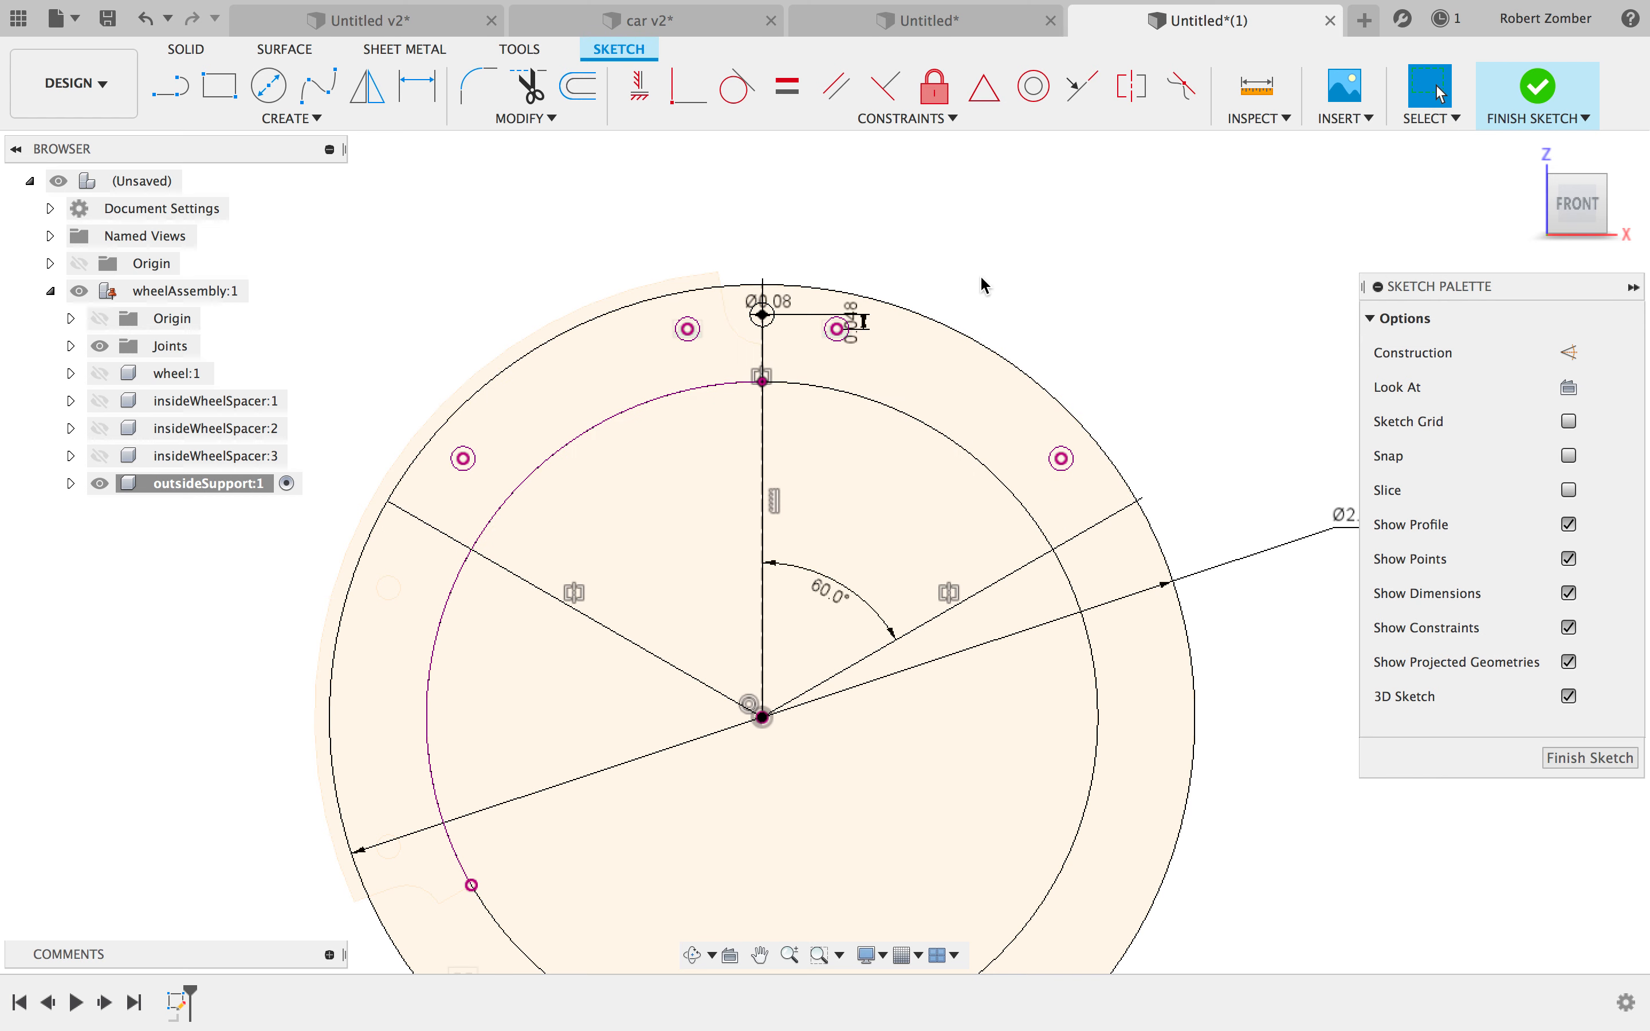
- Extrude both ring profiles between the slanted lines 0.125 in as a new body
{"action": "key", "text": "e"}
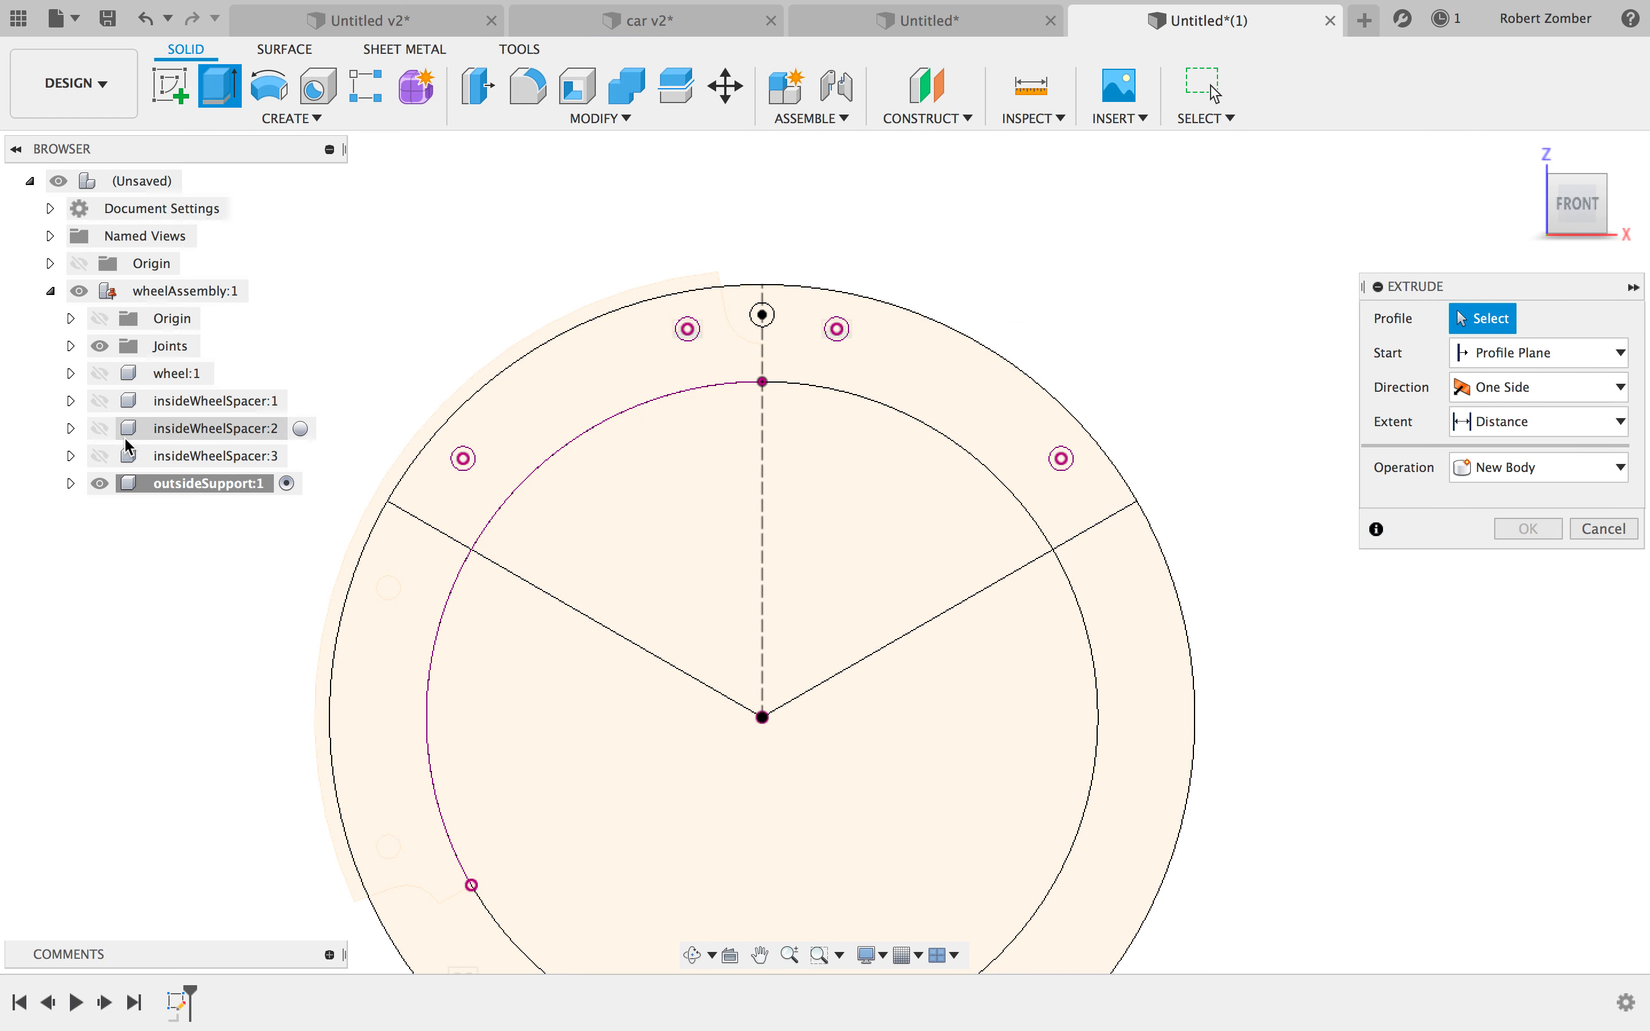
{"action": "left_click", "coordinate": [904, 388]}
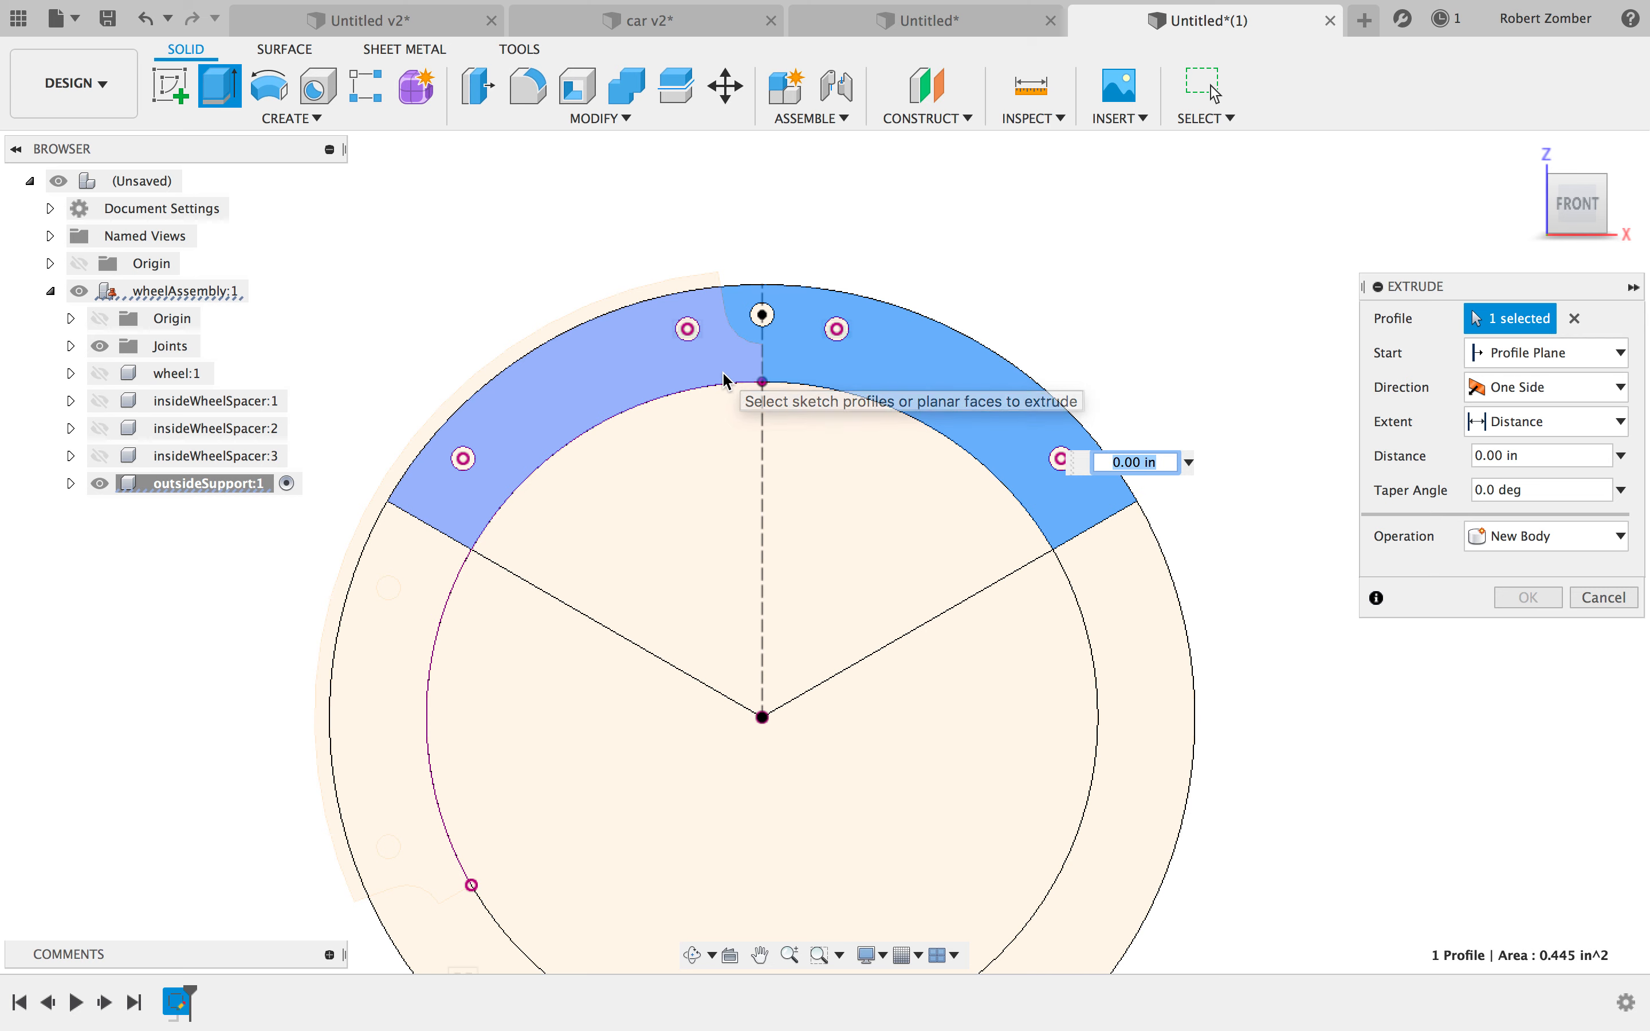
{"action": "left_click", "coordinate": [726, 379]}
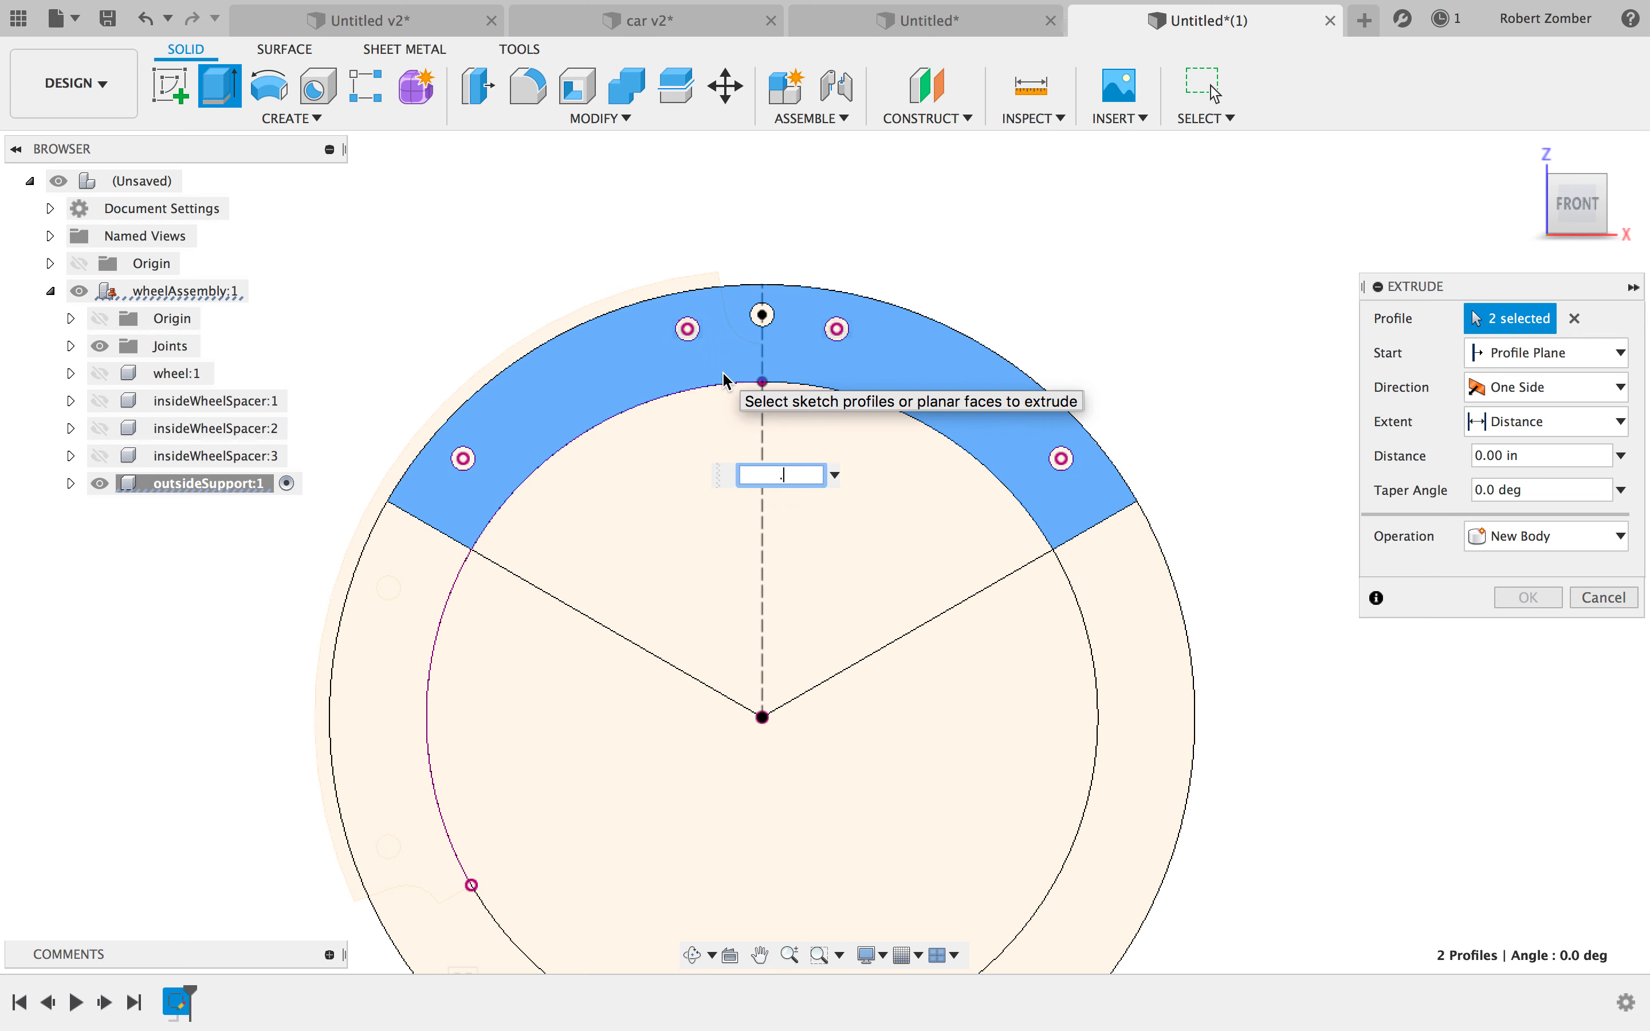
{"action": "type", "text": ".125"}
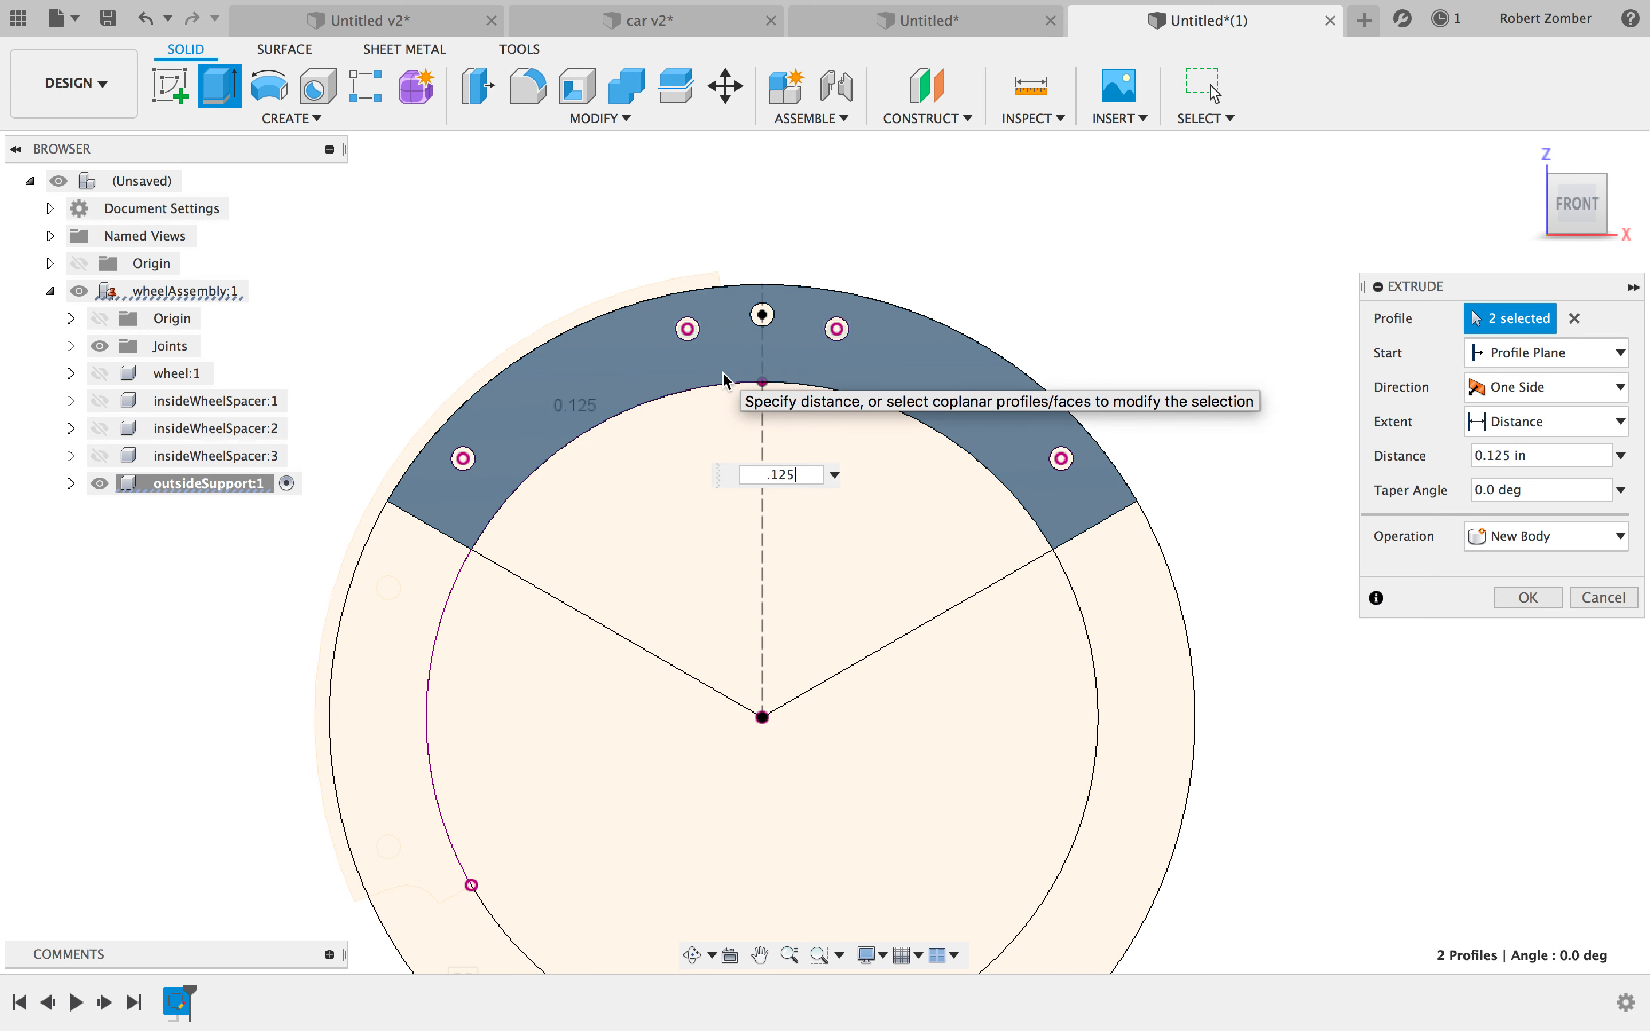
{"action": "key", "text": "Return"}
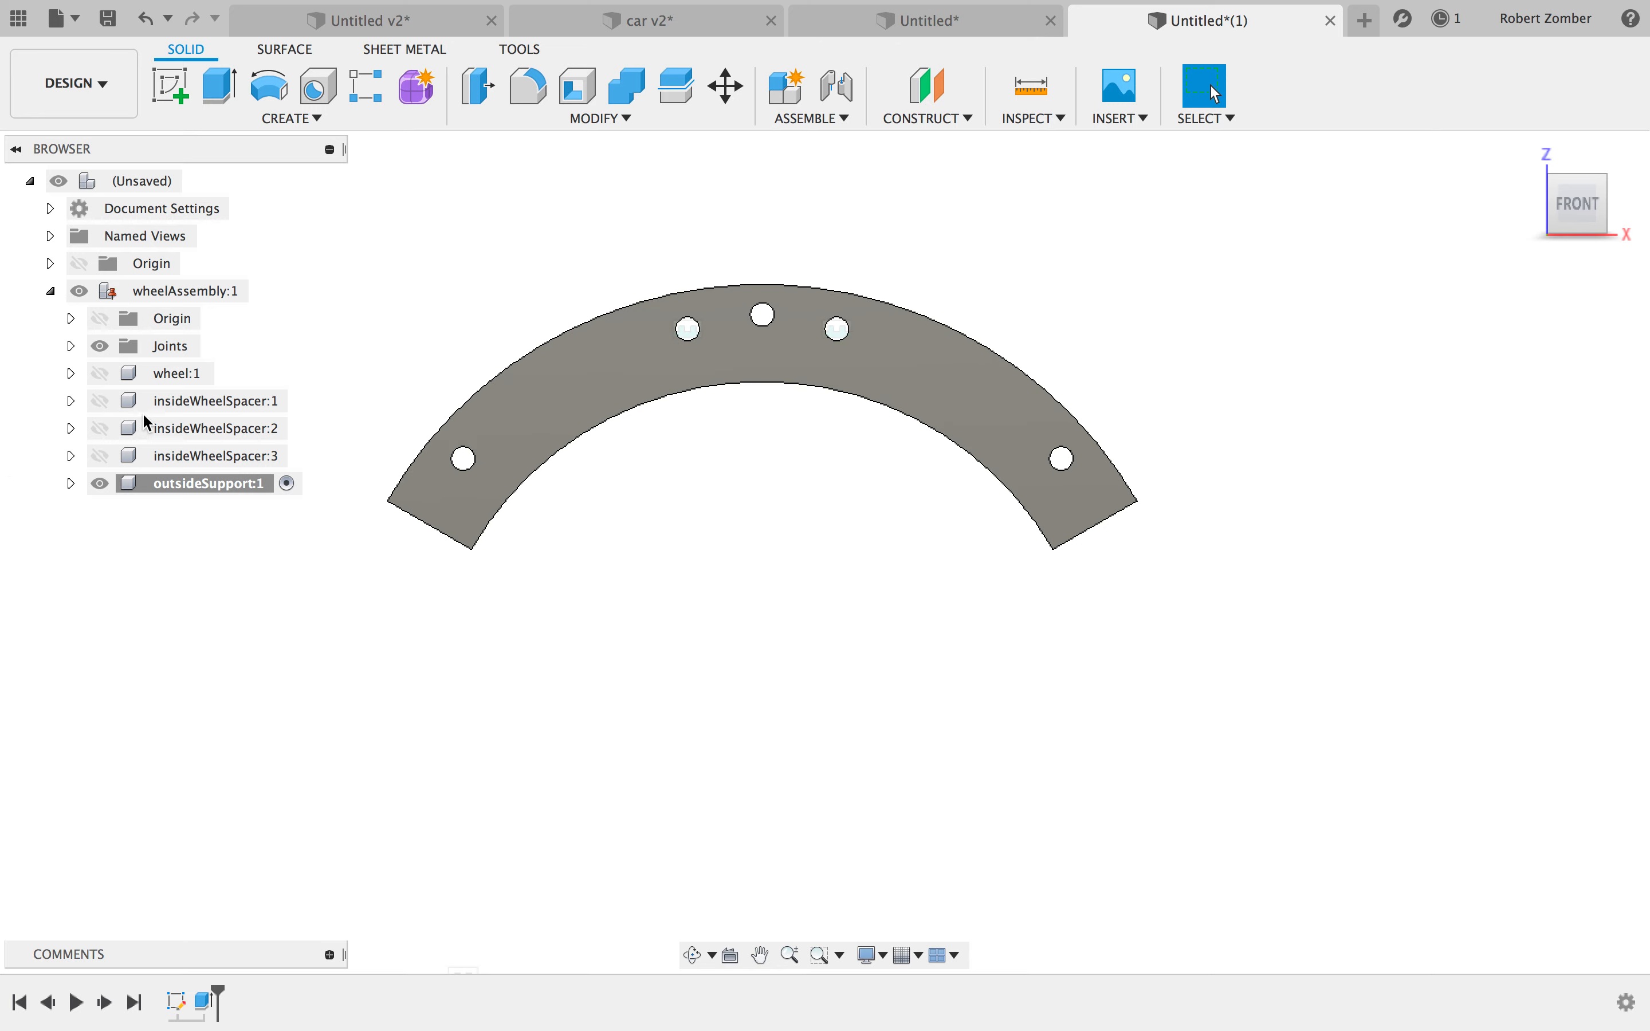
- Unisolate the outsideSupport component and activate the wheelAssembly component
{"action": "right_click", "coordinate": [196, 490]}
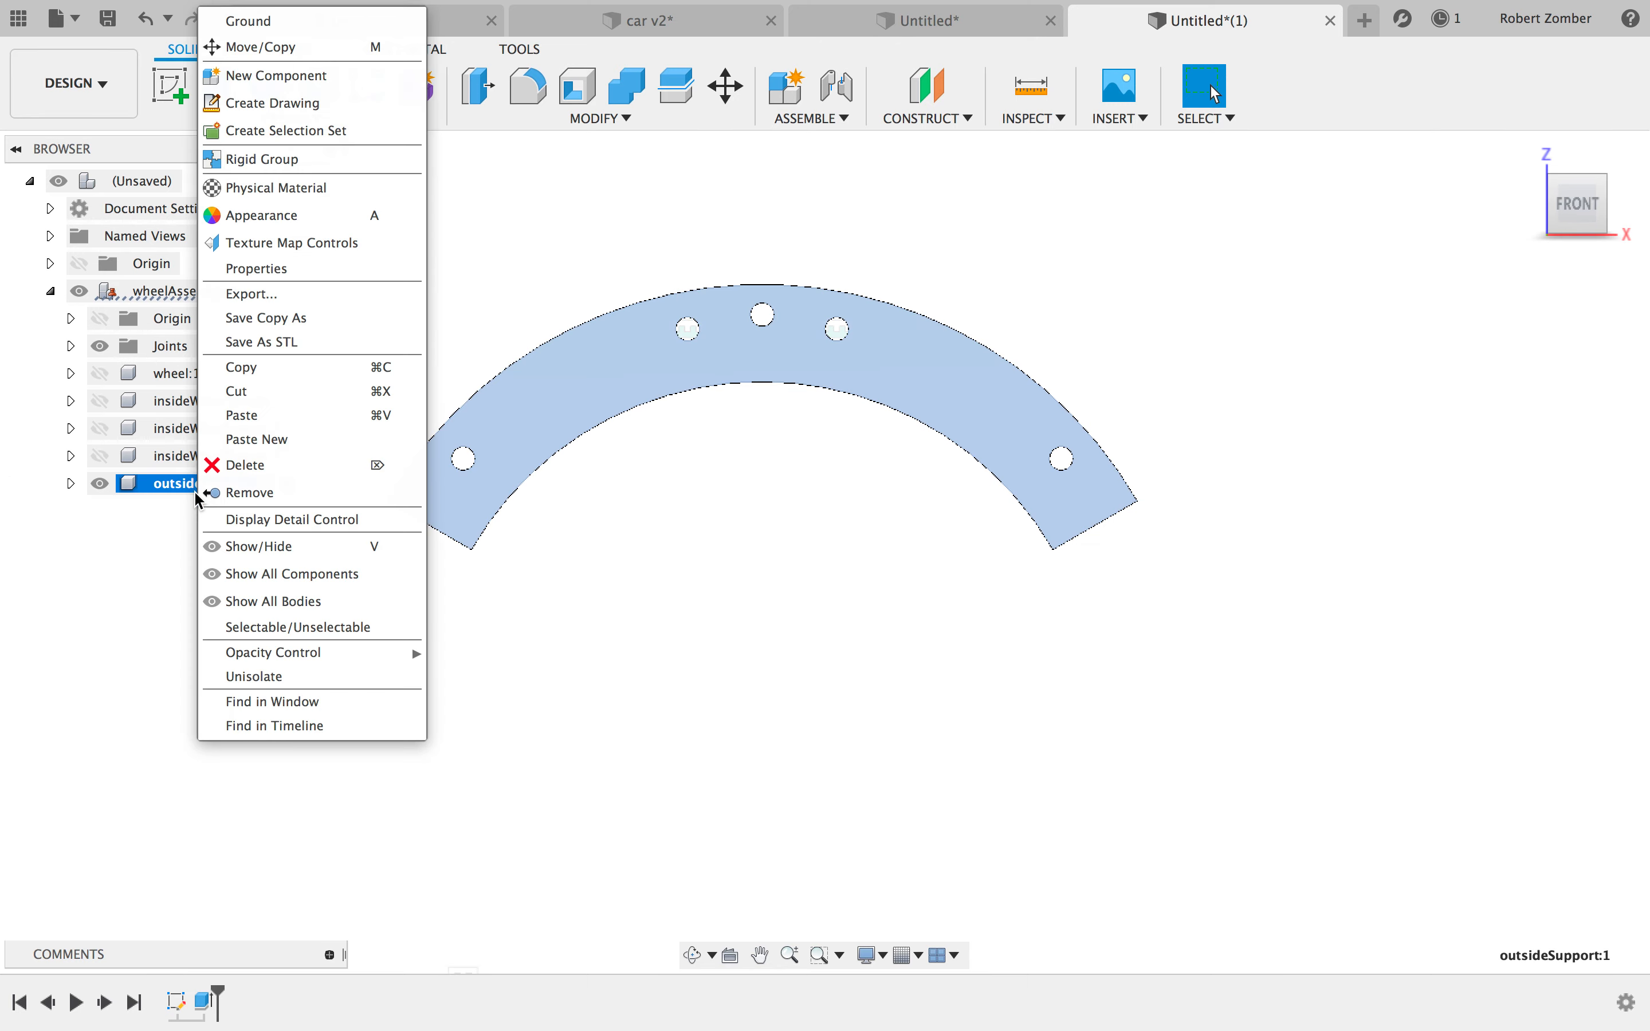
{"action": "left_click", "coordinate": [273, 677]}
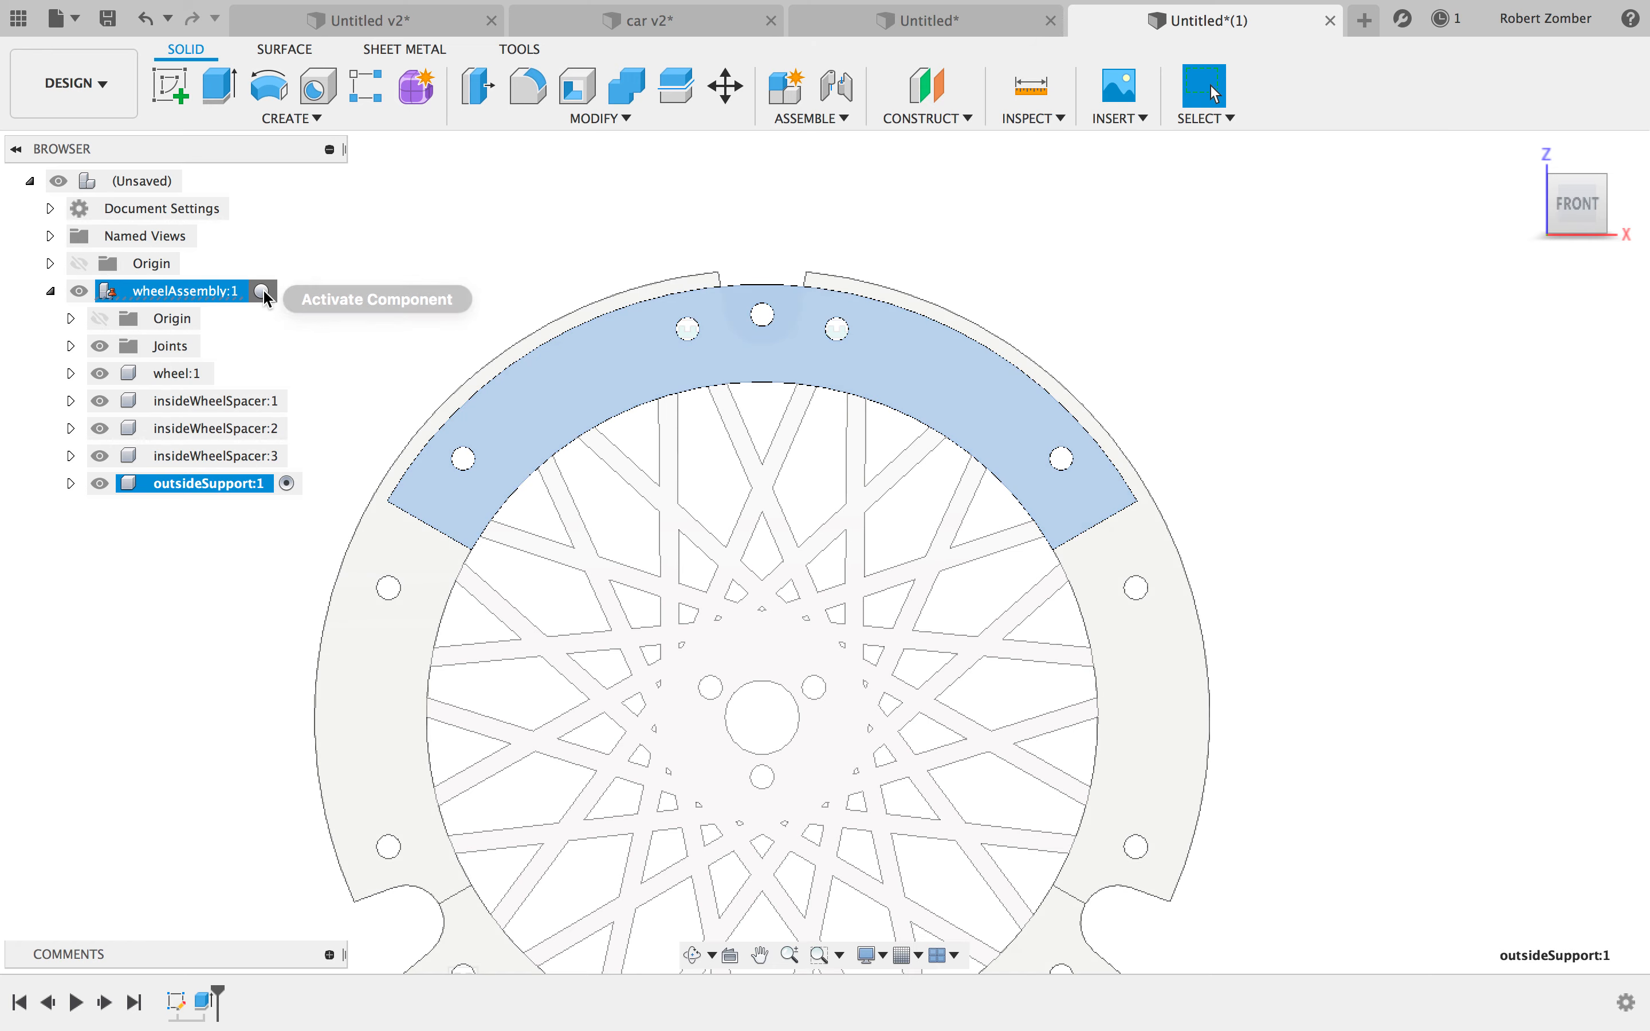
{"action": "left_click", "coordinate": [270, 291]}
{"action": "left_click", "coordinate": [531, 250]}
- Create a rigid joint from the rear of the outside support's left end hole to the front of the spacer hole behind it
{"action": "mouse_move", "coordinate": [1597, 183]}
{"action": "left_mouse_down"}
{"action": "mouse_move", "coordinate": [1443, 214]}
{"action": "mouse_move", "coordinate": [1562, 157]}
{"action": "mouse_move", "coordinate": [1607, 193]}
{"action": "left_mouse_up"}
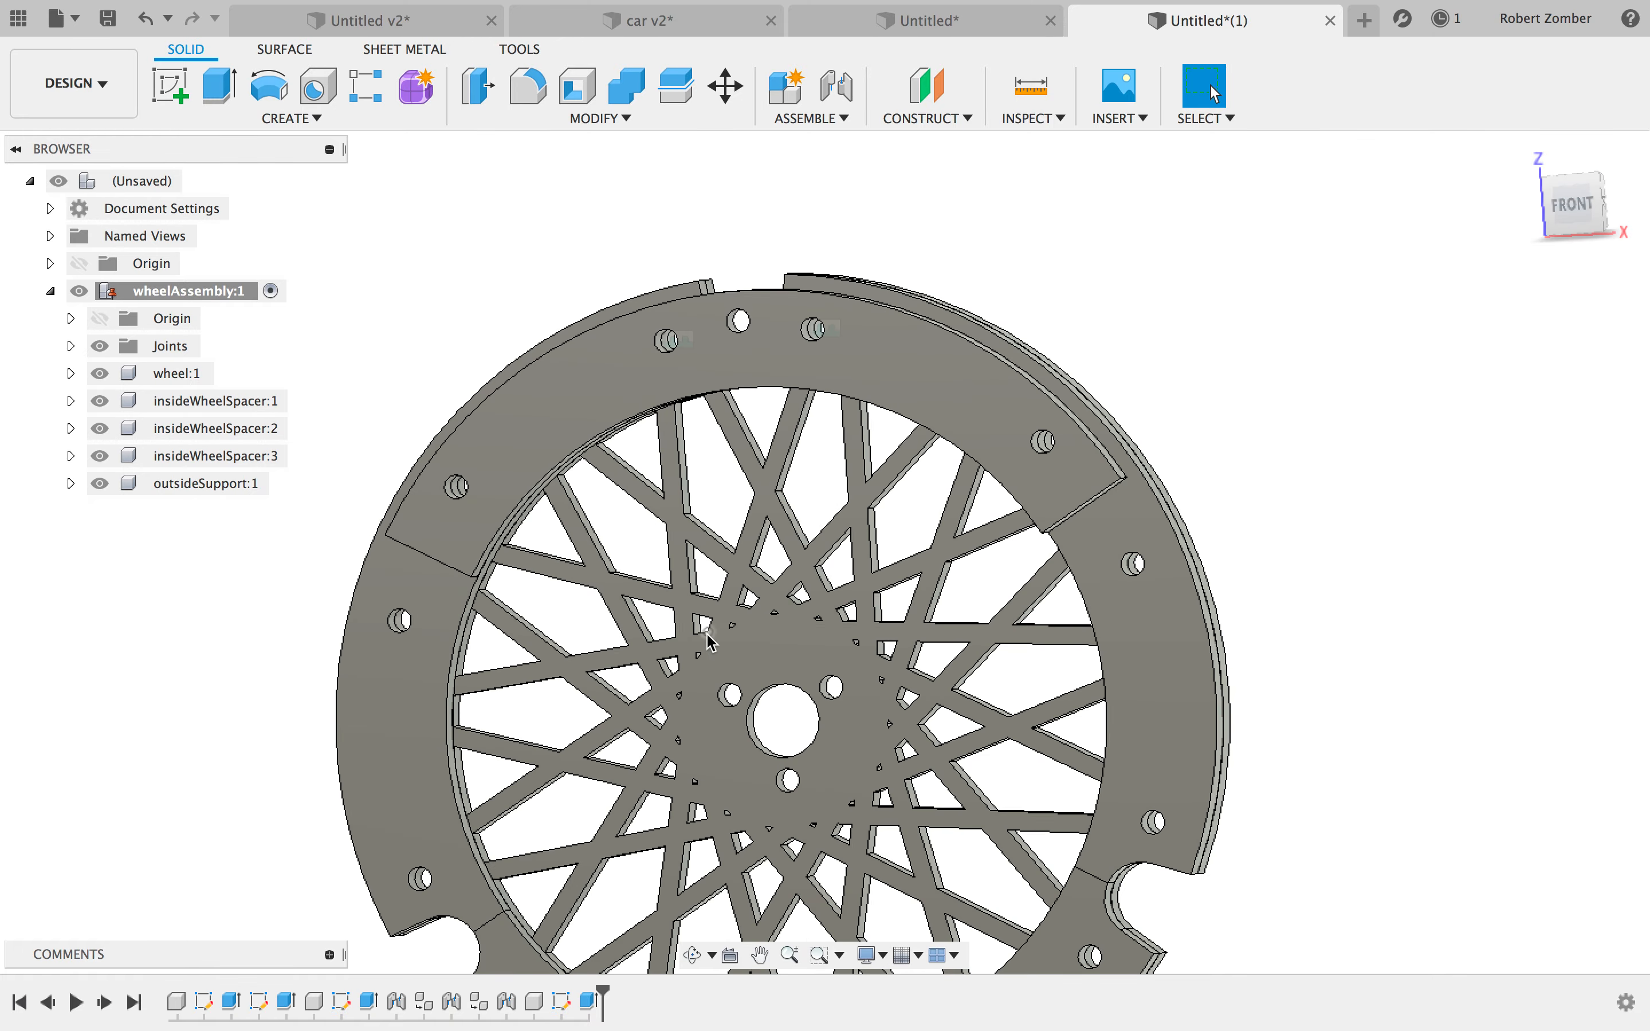
{"action": "scroll", "coordinate": [707, 634], "scroll_direction": "up", "scroll_amount": 5}
{"action": "scroll", "coordinate": [707, 634], "scroll_direction": "left", "scroll_amount": 10}
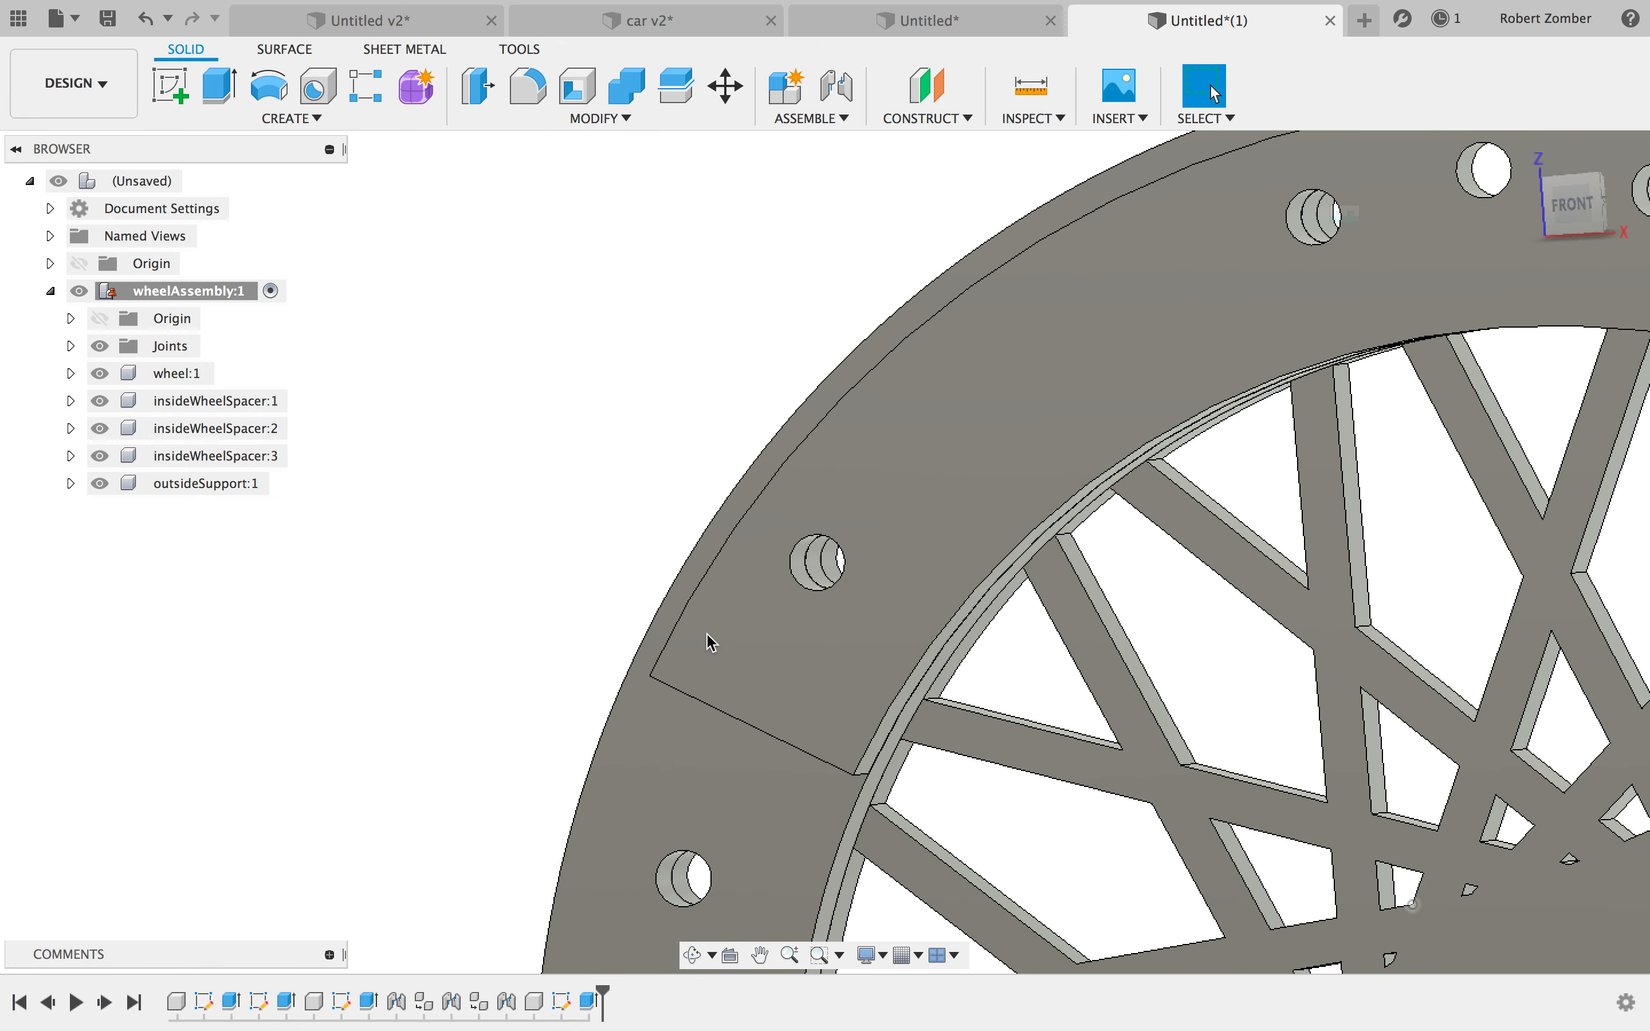
{"action": "key", "text": "j"}
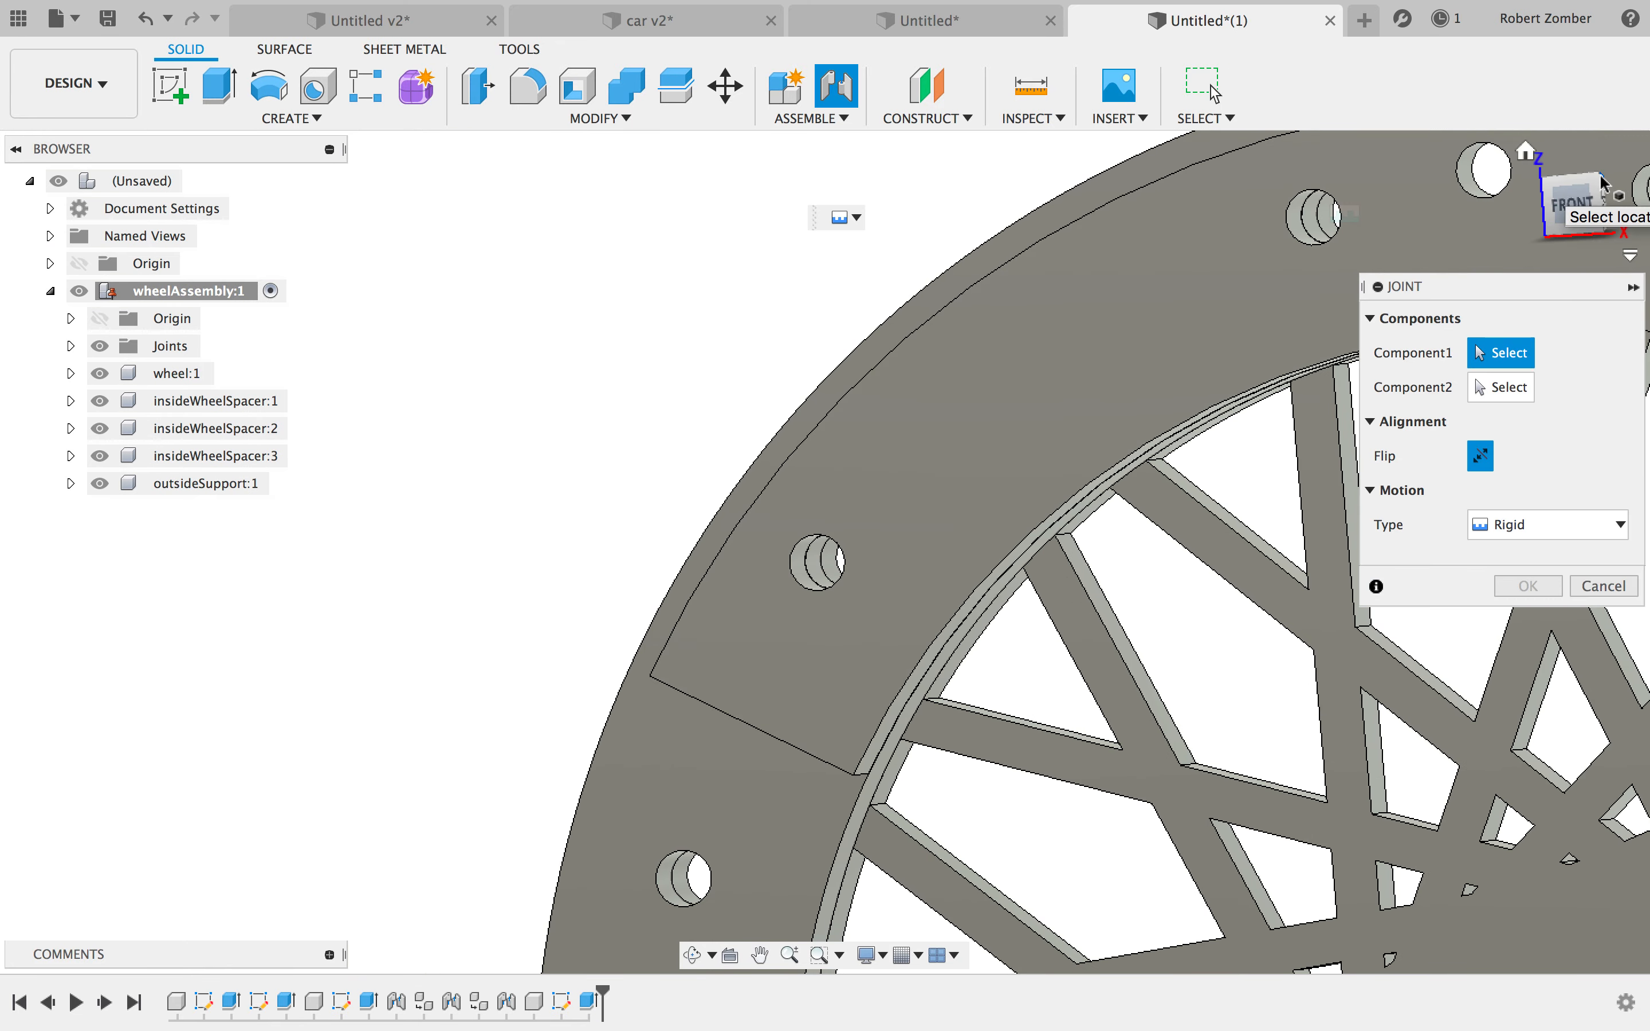
{"action": "left_click_drag", "start_coordinate": [1603, 183], "coordinate": [1562, 212]}
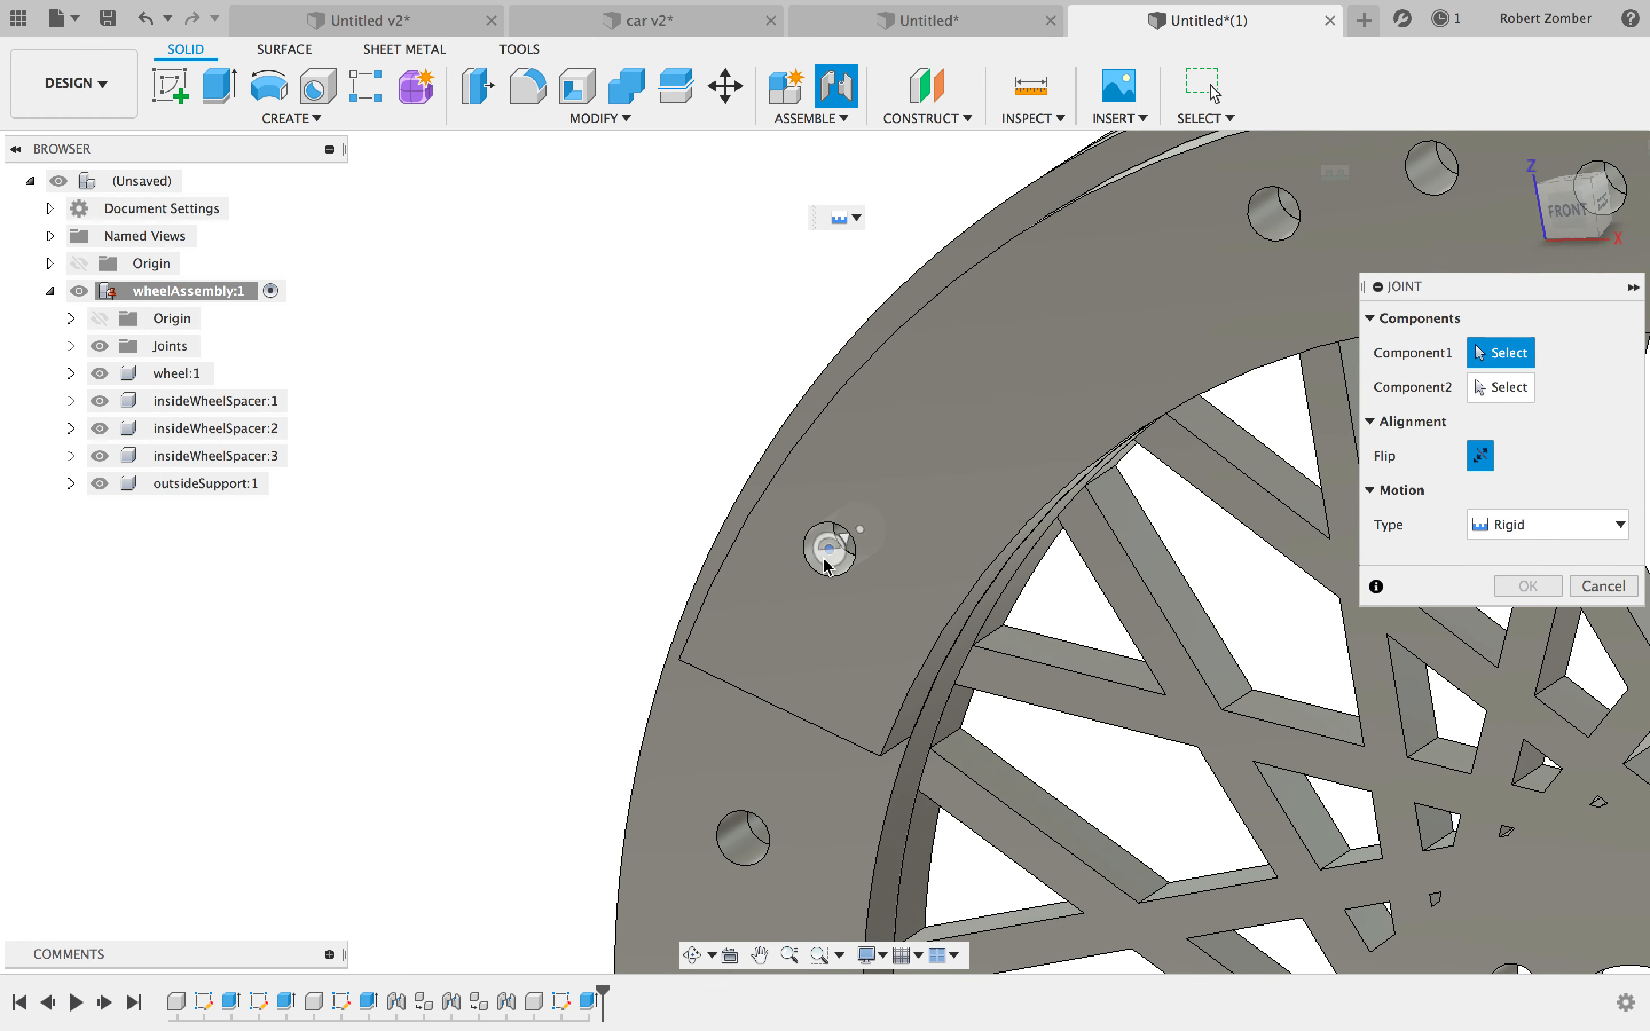
{"action": "left_click", "coordinate": [864, 533]}
{"action": "left_click", "coordinate": [856, 529]}
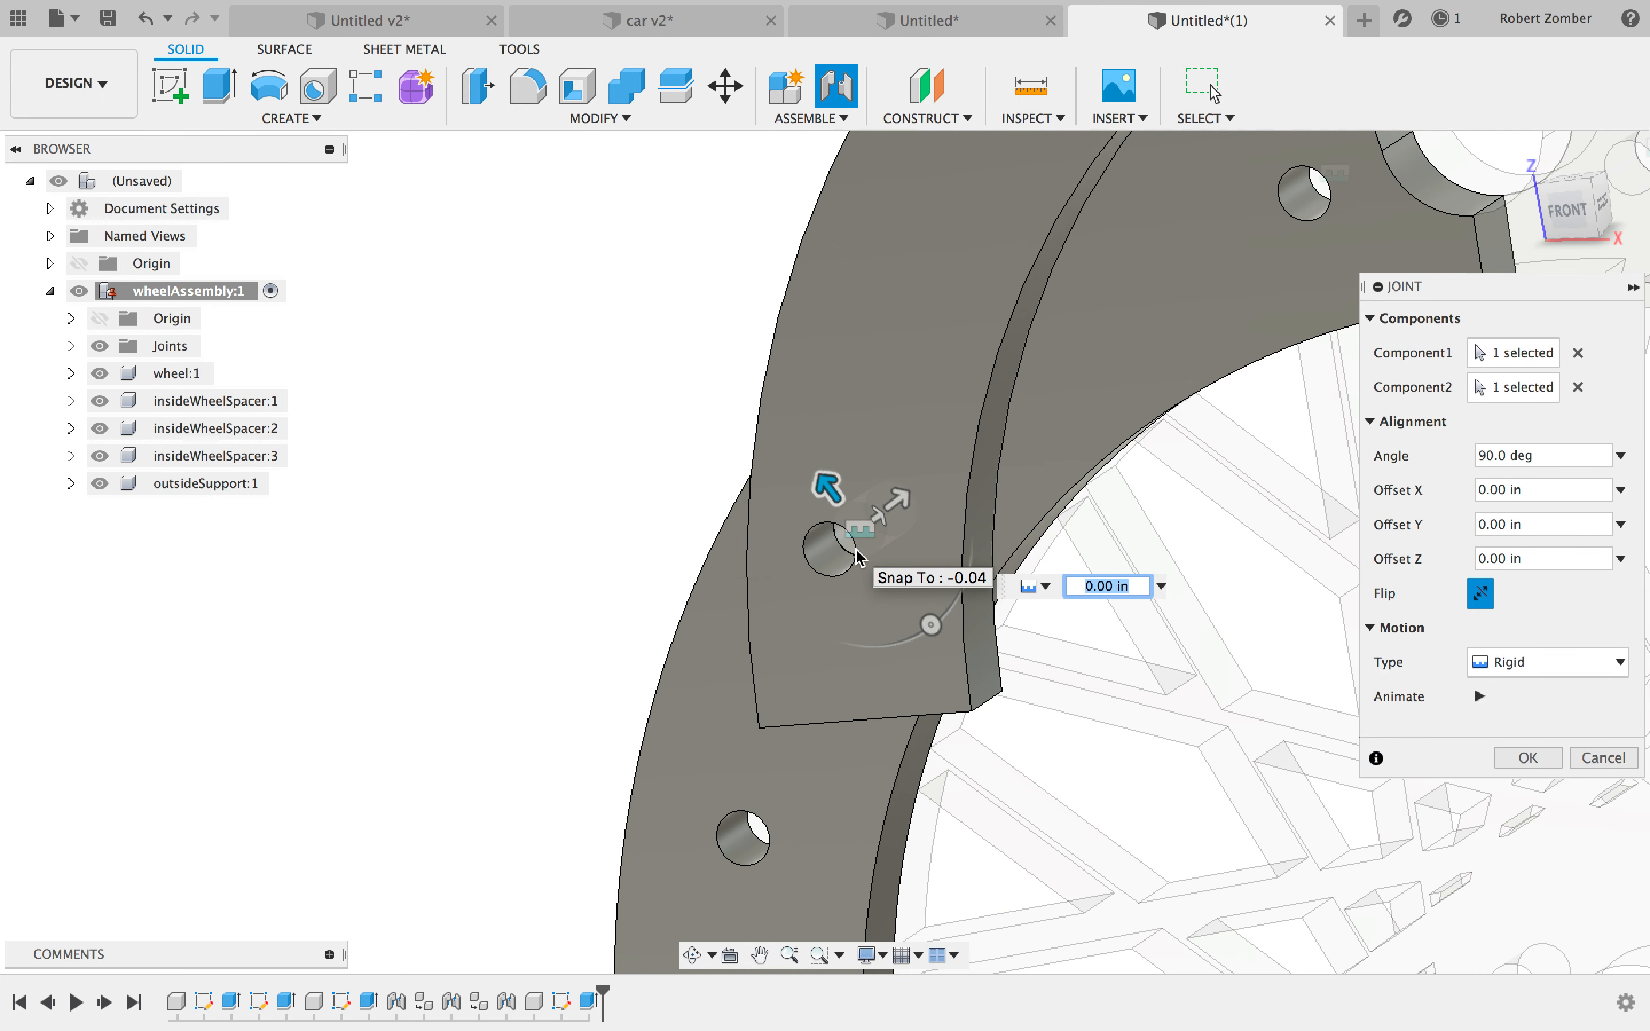
{"action": "left_click", "coordinate": [1211, 85]}
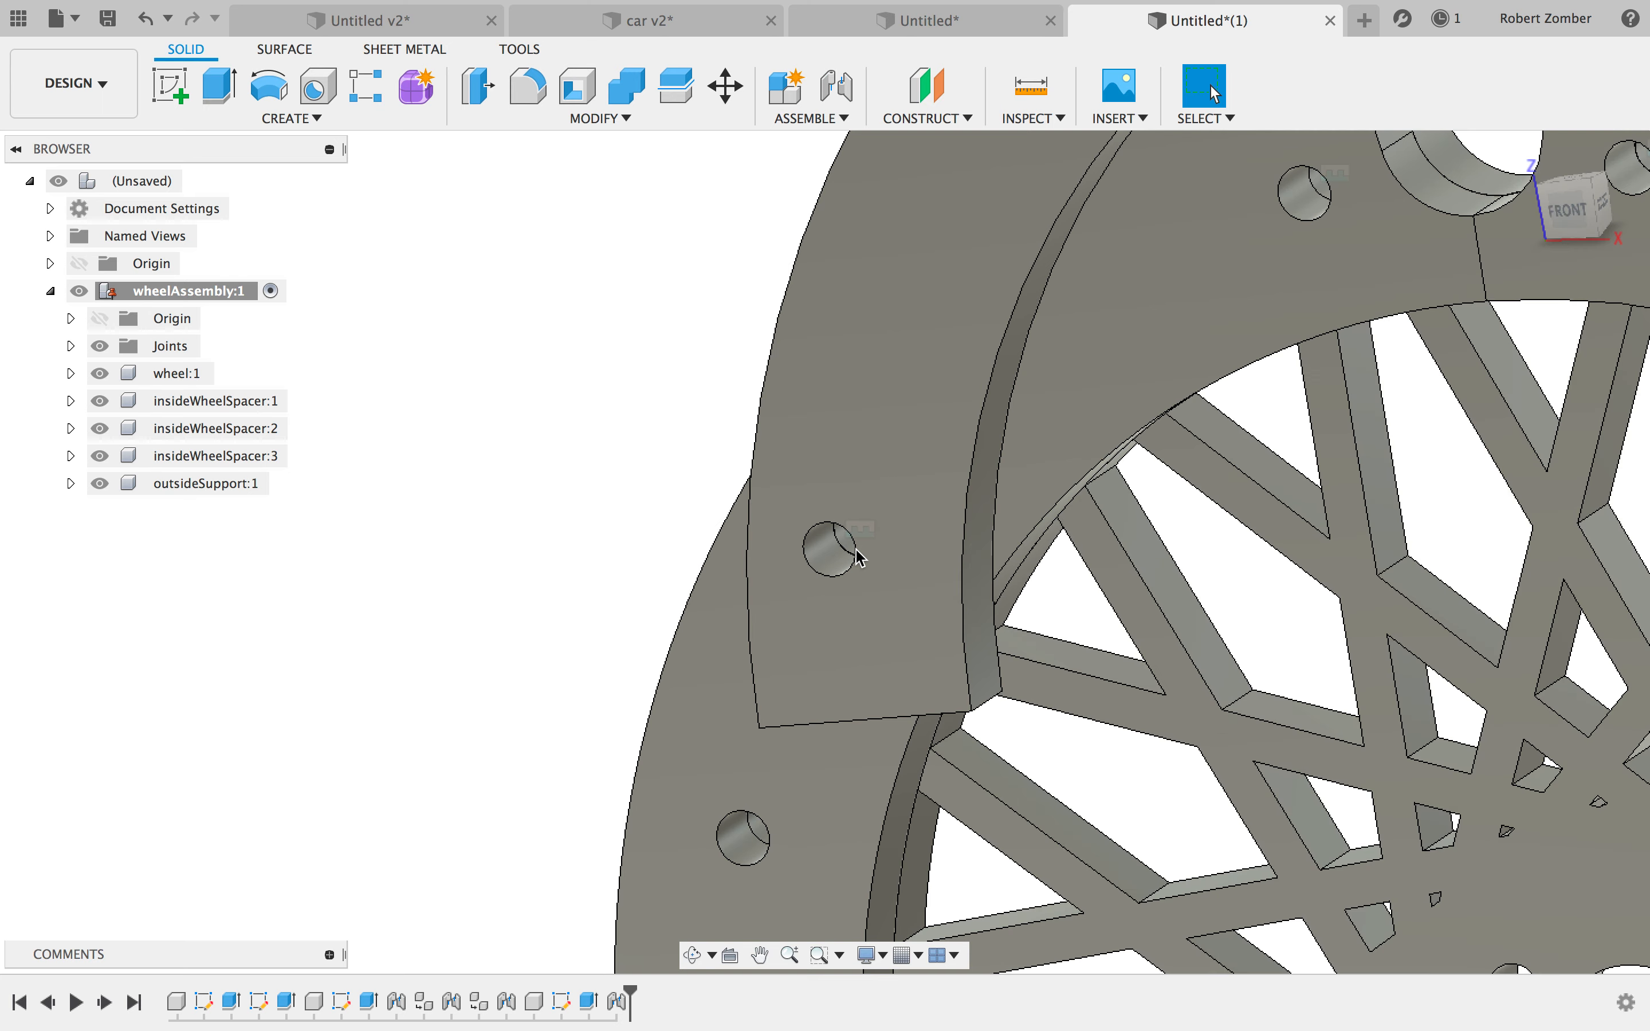
- Edit the outside support's rigid joint and set its angle to 120 degrees so the support follows the wheel rim
{"action": "scroll", "coordinate": [833, 552], "scroll_direction": "down", "scroll_amount": 3}
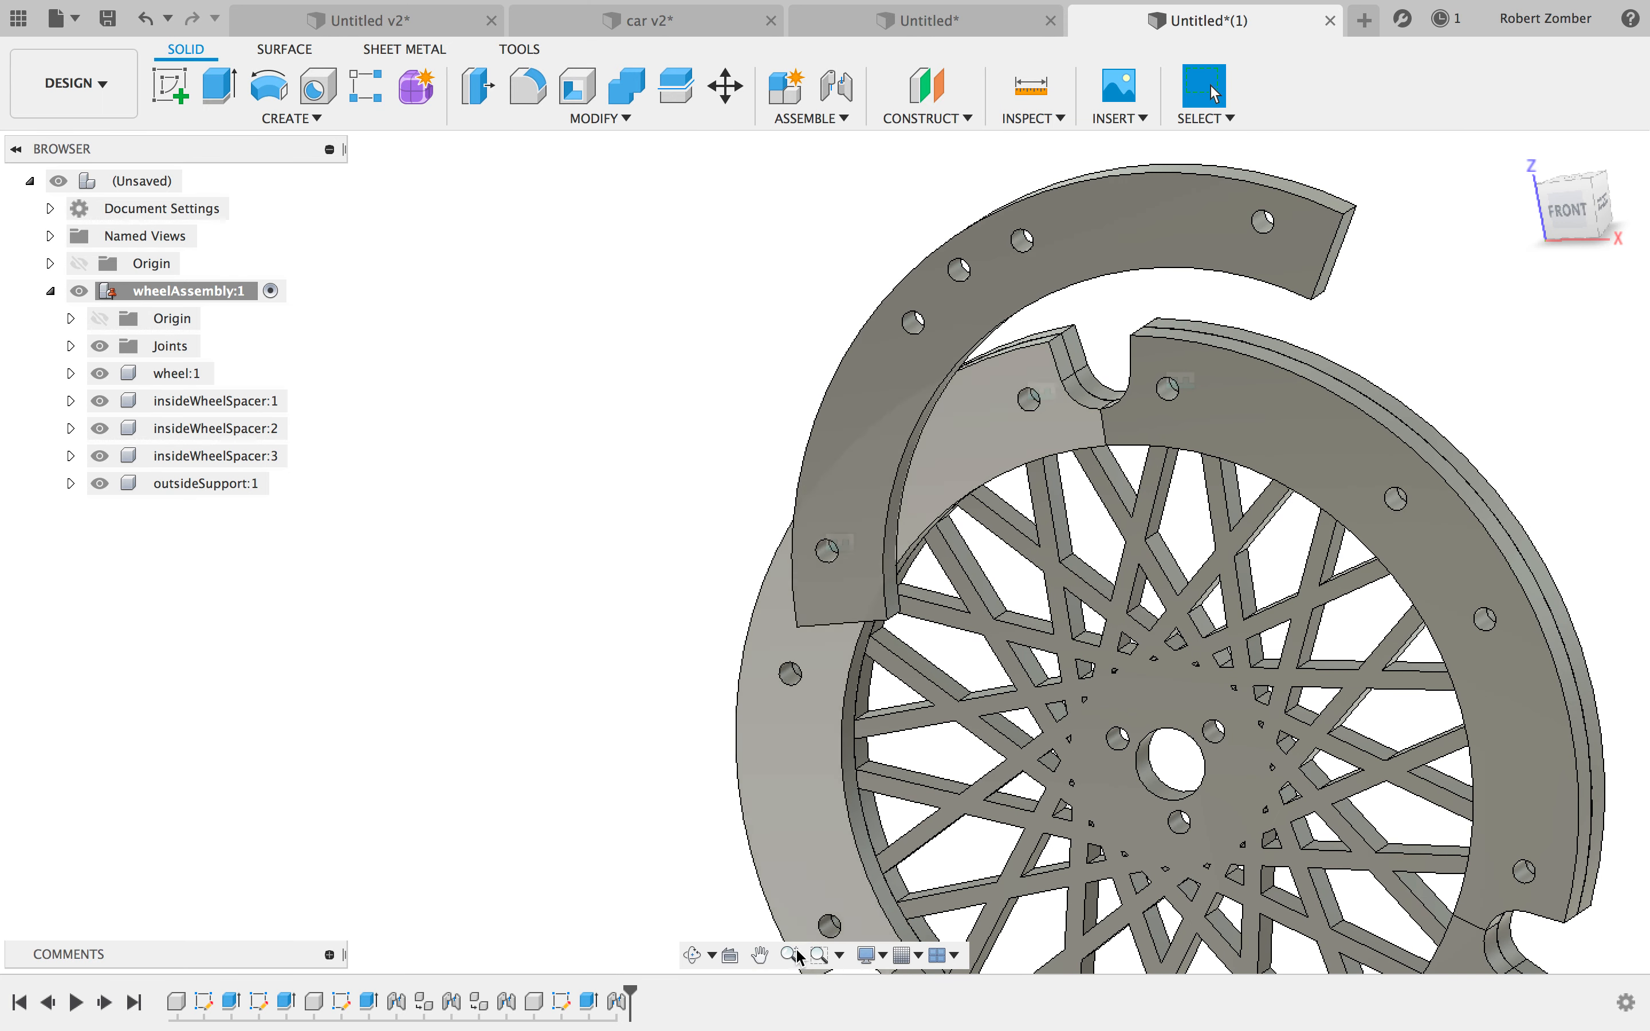
{"action": "right_click", "coordinate": [618, 1004]}
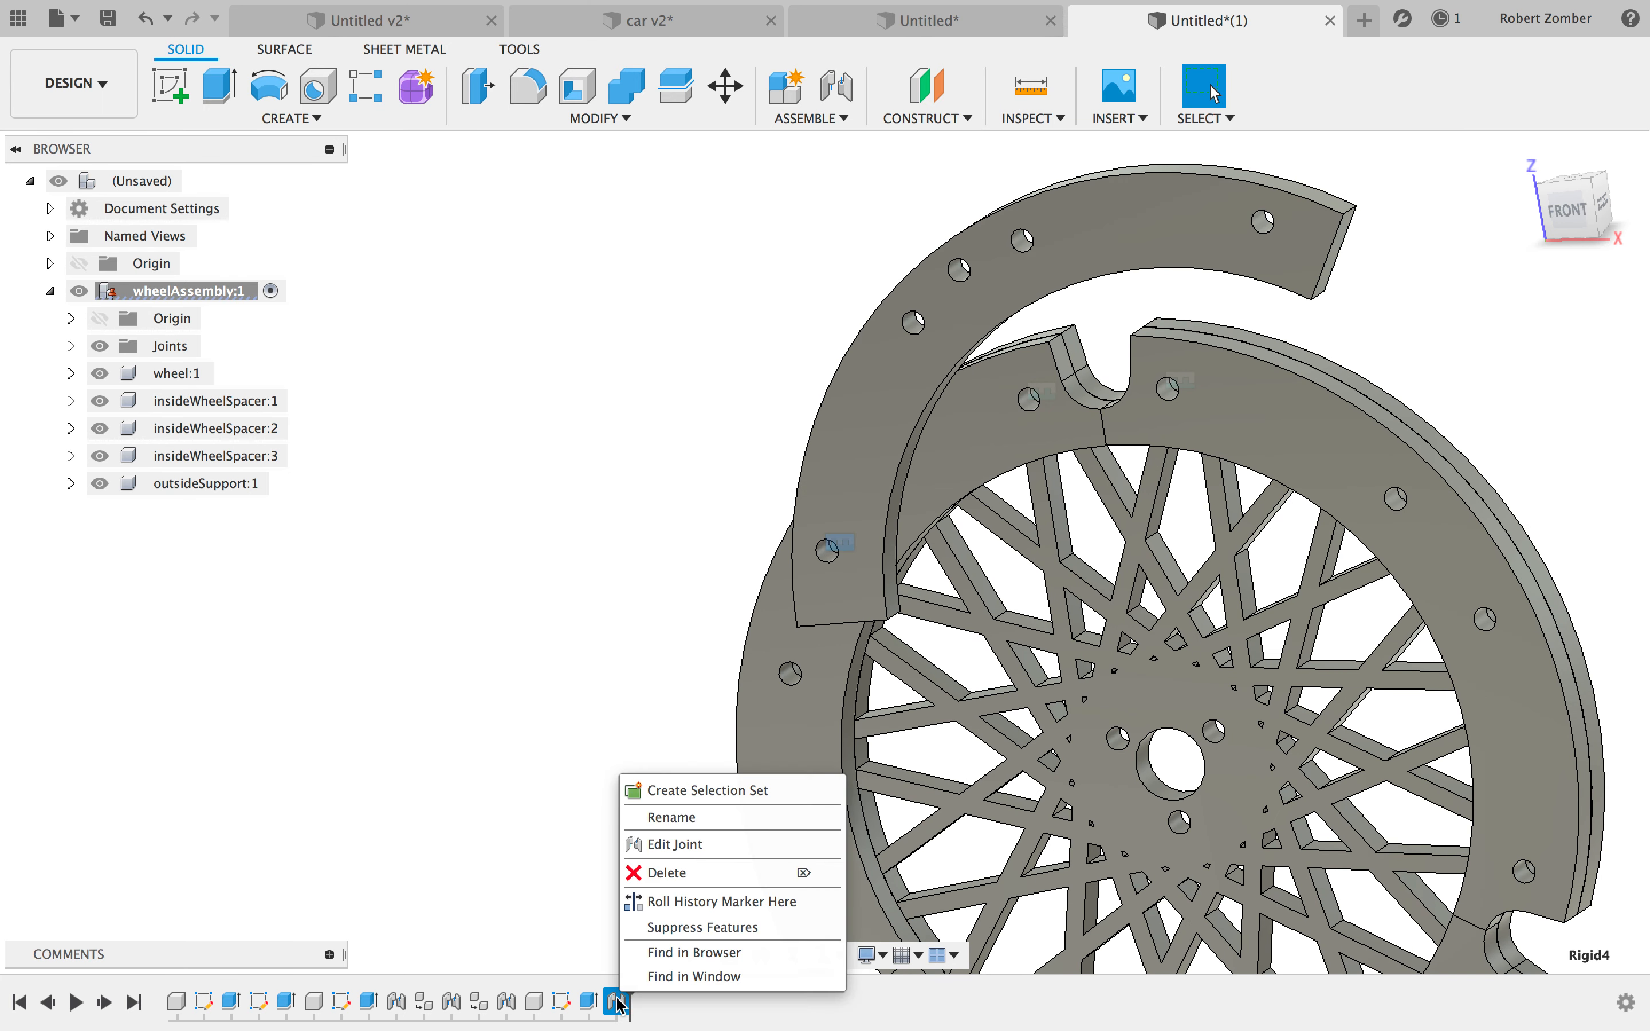
{"action": "left_click", "coordinate": [709, 842]}
{"action": "left_click_drag", "start_coordinate": [910, 638], "coordinate": [858, 641]}
{"action": "key", "text": "Return"}
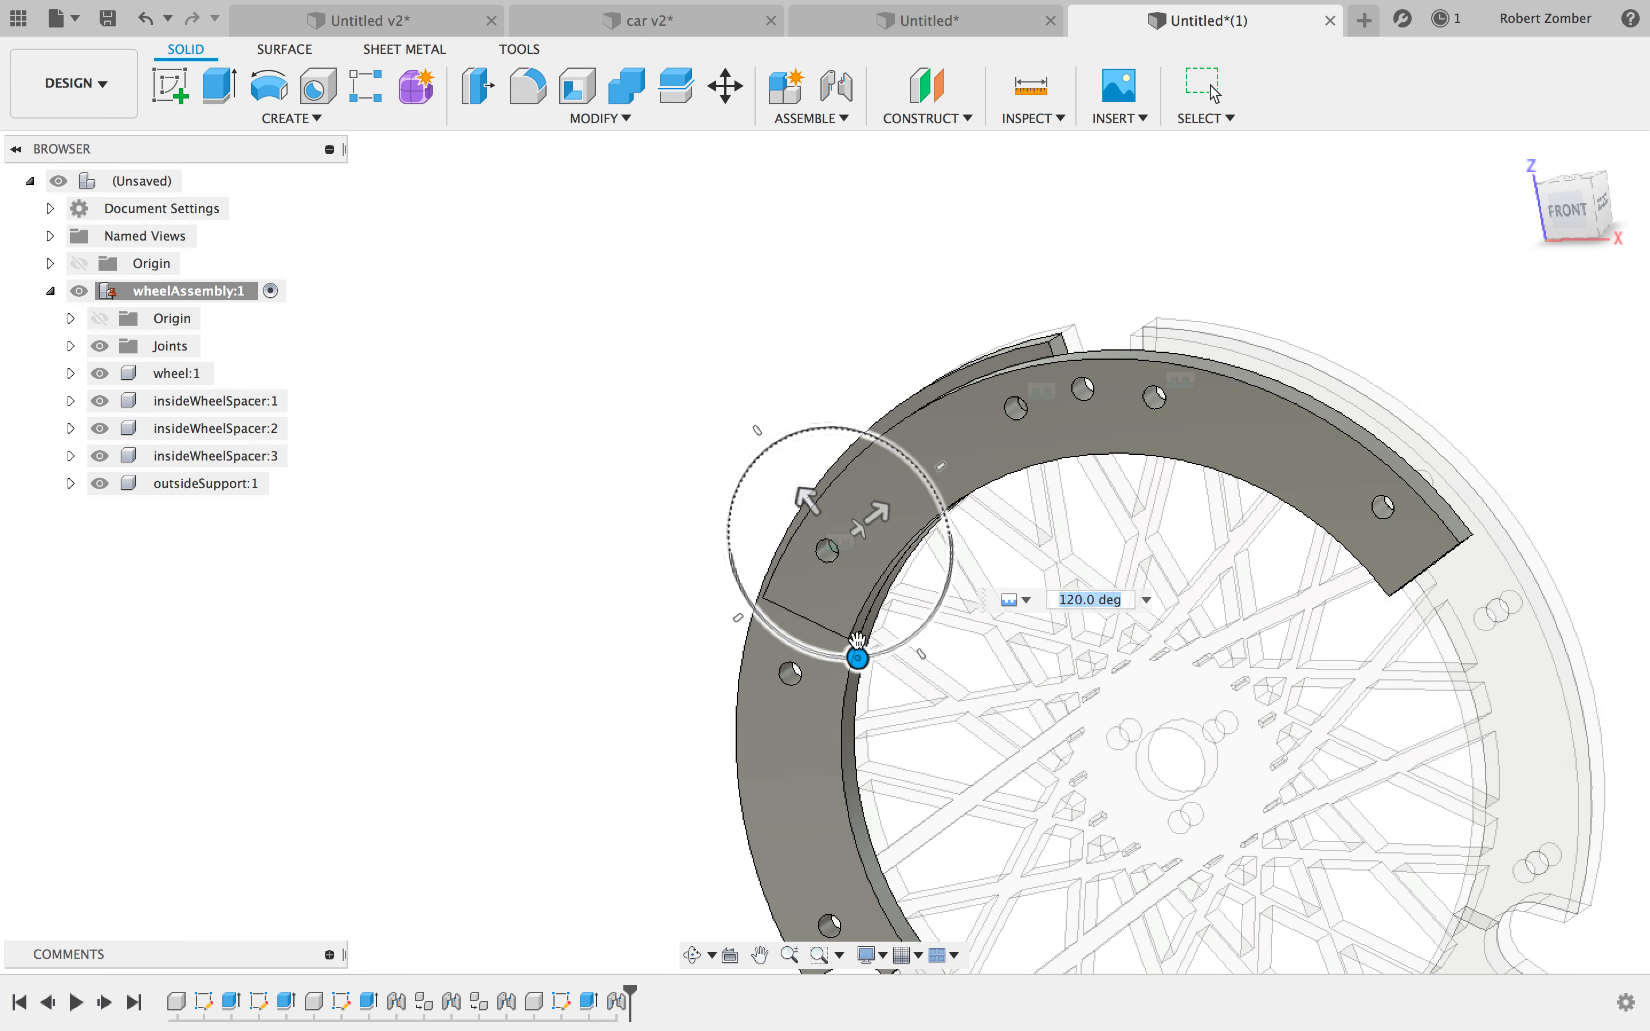
- Copy and paste the outsideSupport component, moving the copy off to the lower left of the wheel
{"action": "left_click", "coordinate": [943, 474]}
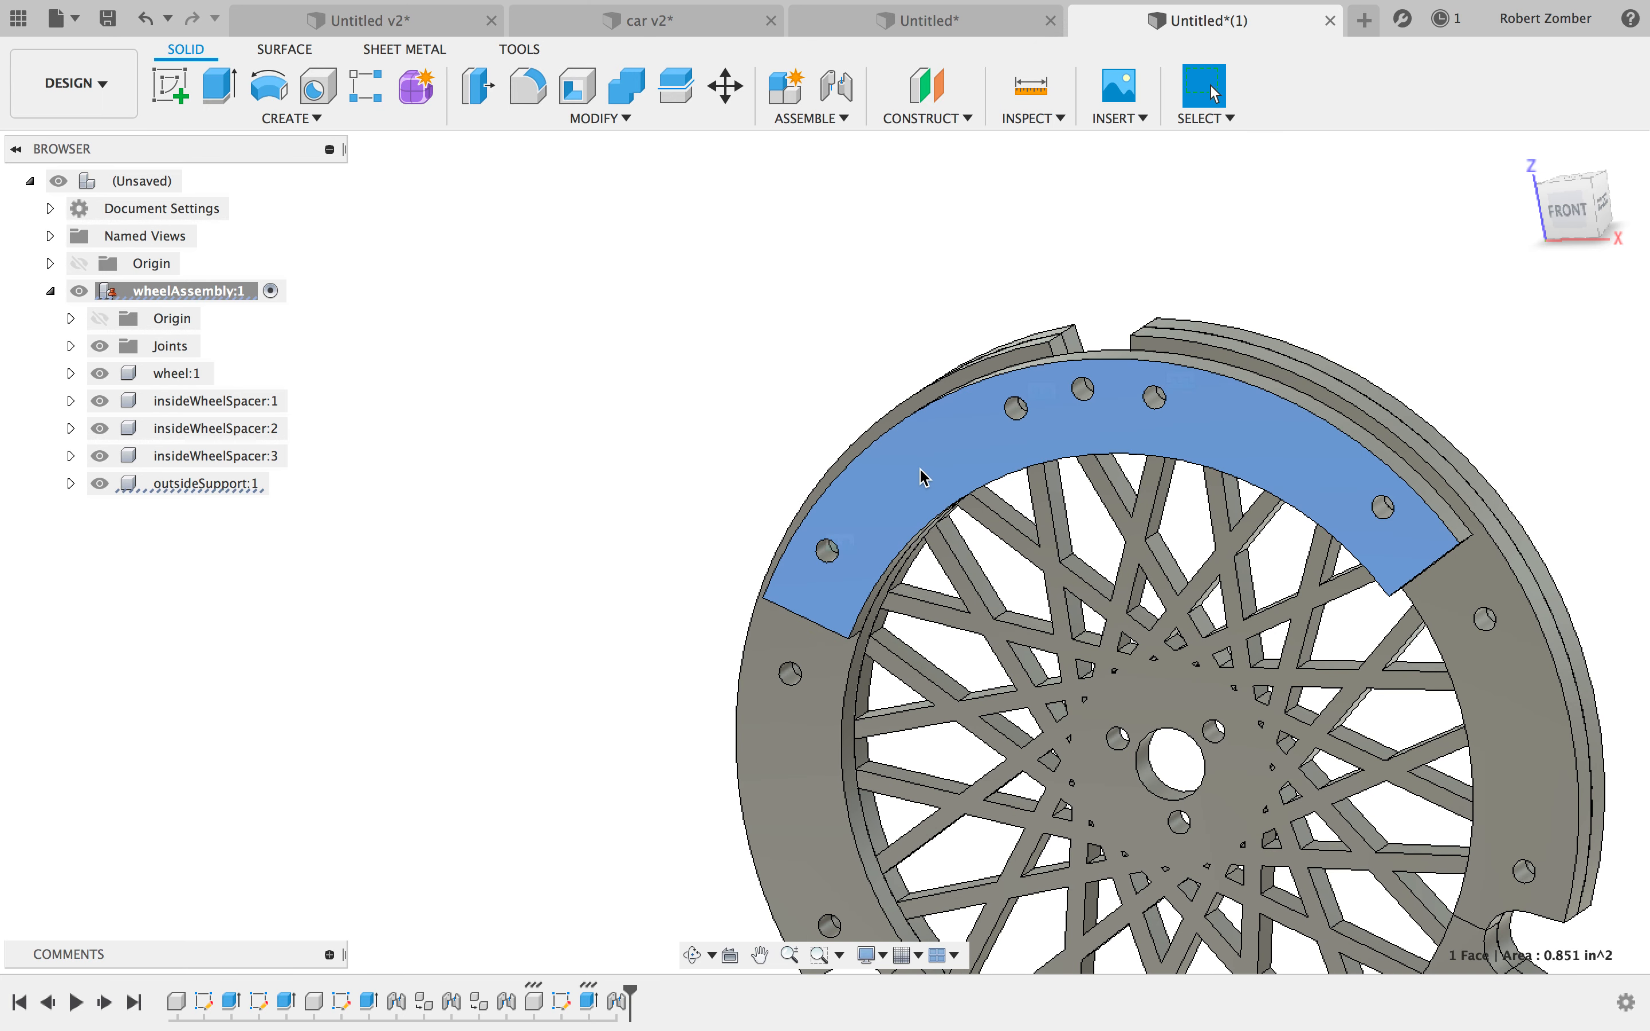
{"action": "left_click", "coordinate": [207, 483]}
{"action": "key", "text": "ctrl+c"}
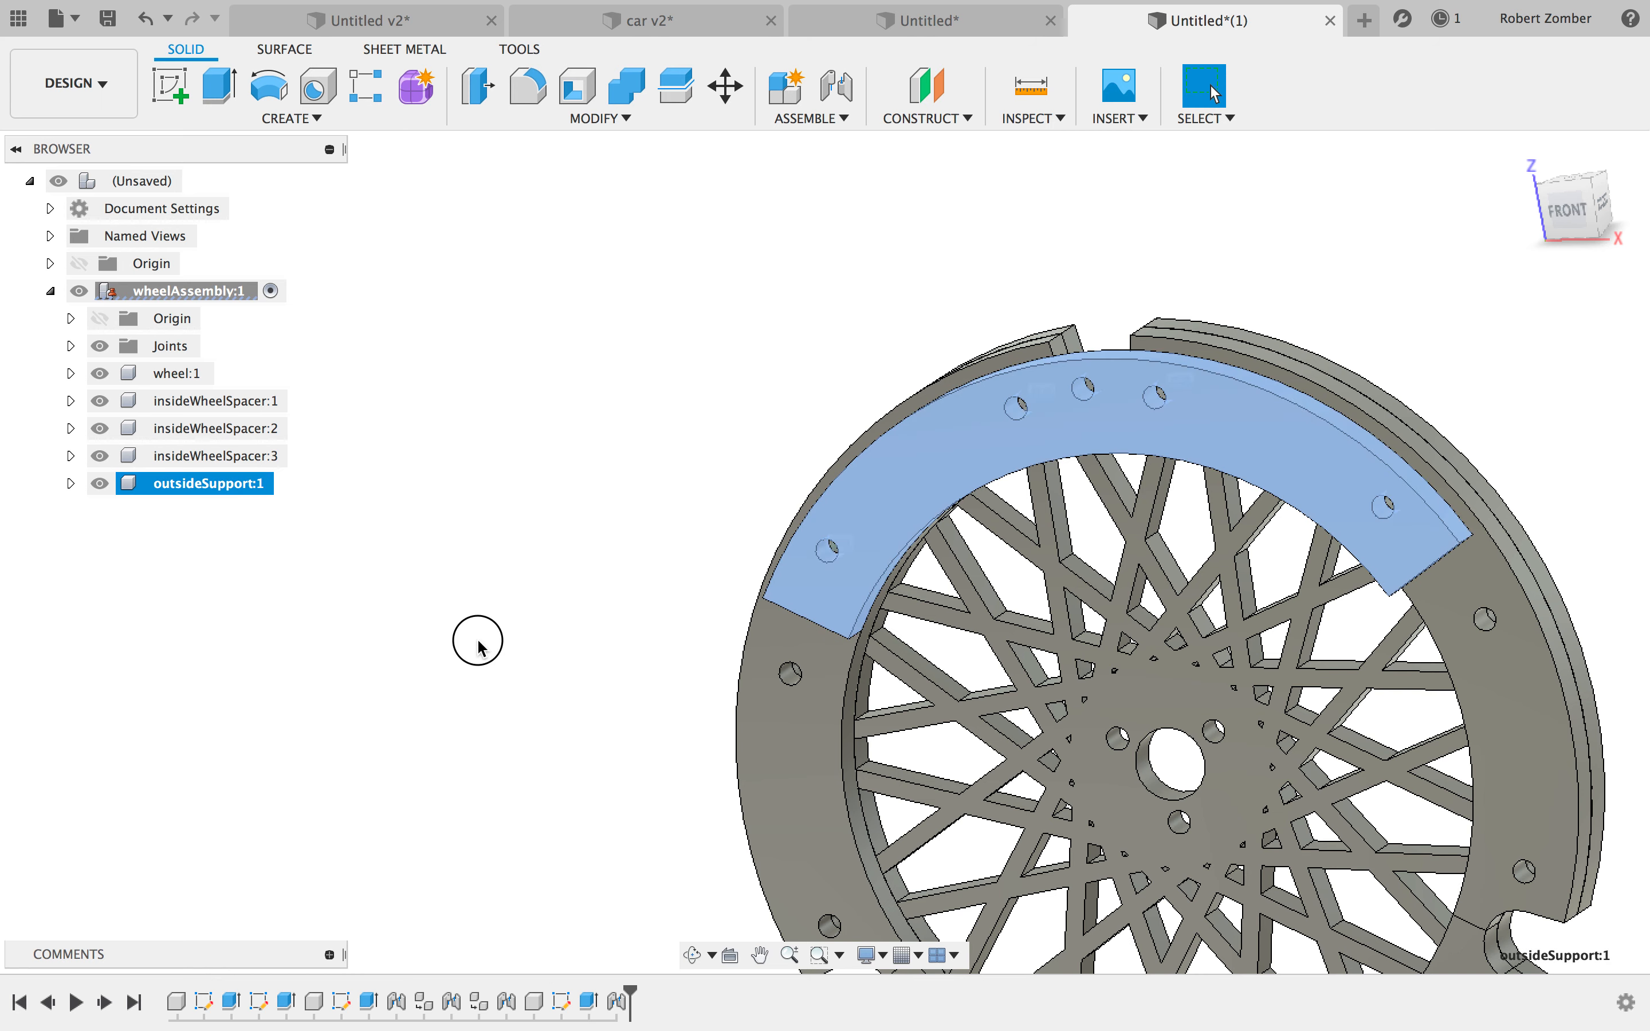
{"action": "key", "text": "ctrl+v"}
{"action": "scroll", "coordinate": [904, 554], "scroll_direction": "down", "scroll_amount": 4}
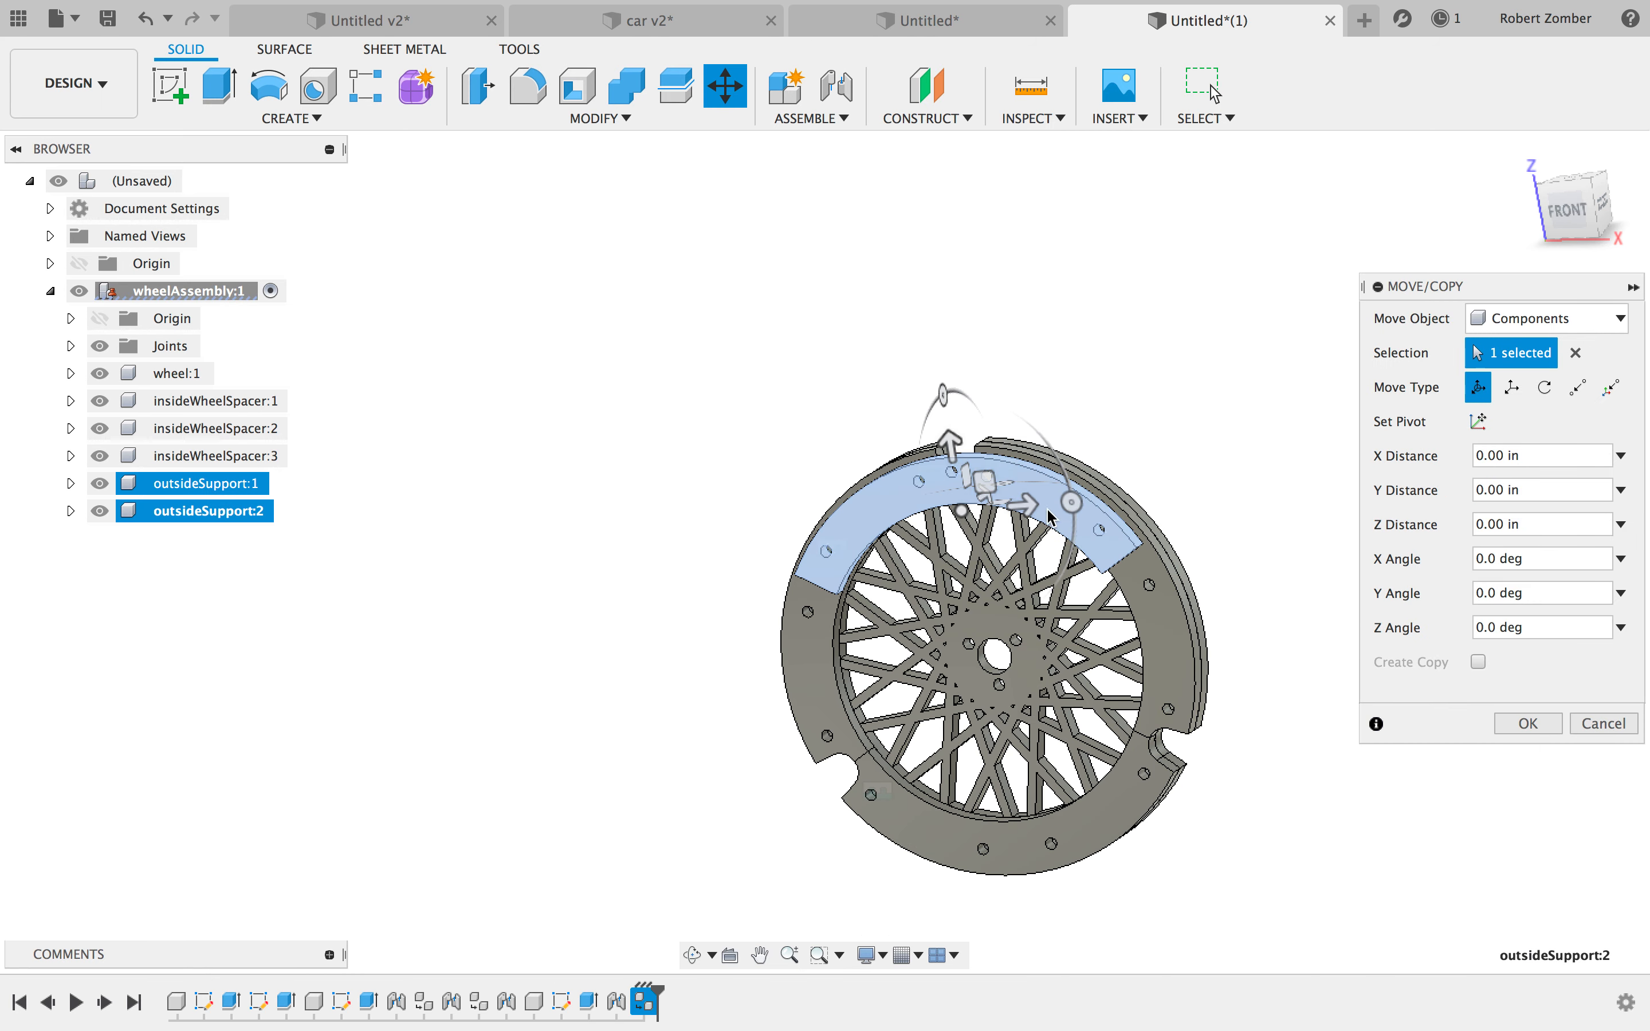
{"action": "left_click_drag", "start_coordinate": [958, 513], "coordinate": [762, 686]}
{"action": "key", "text": "Return"}
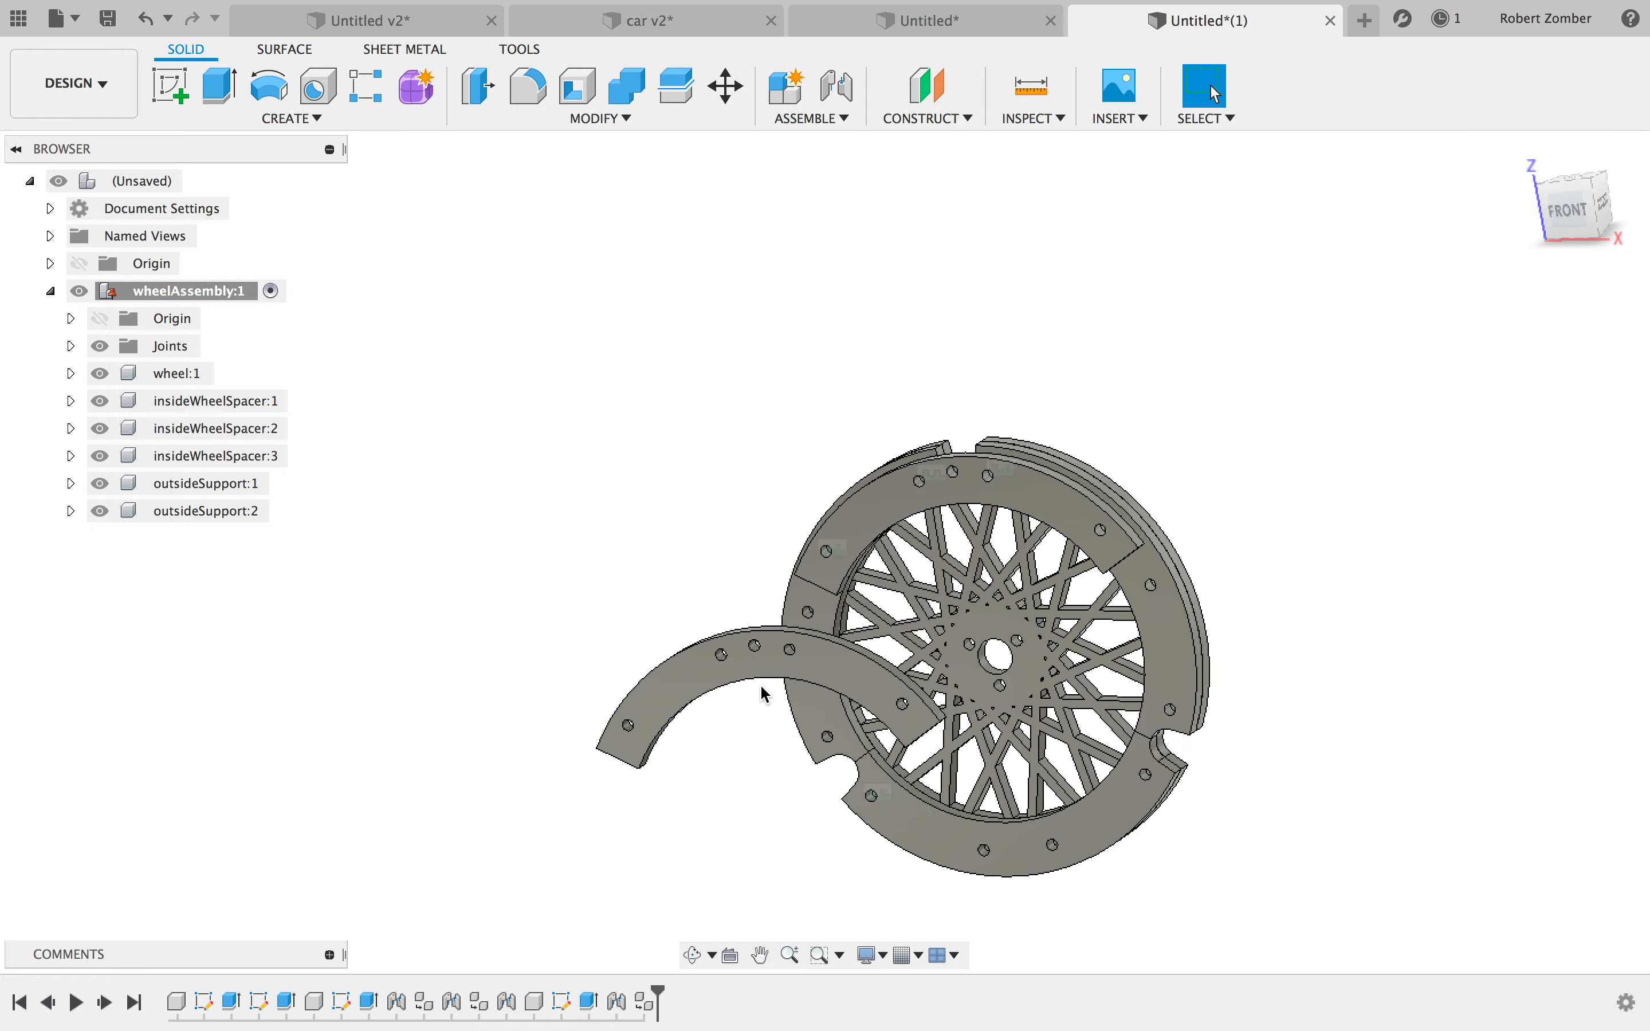
- Rigidly joint the rear of the copied outside support's right end hole to the wheel's left spacer hole, setting the angle to 0 degrees
{"action": "scroll", "coordinate": [764, 691], "scroll_direction": "up", "scroll_amount": 8}
{"action": "key", "text": "j"}
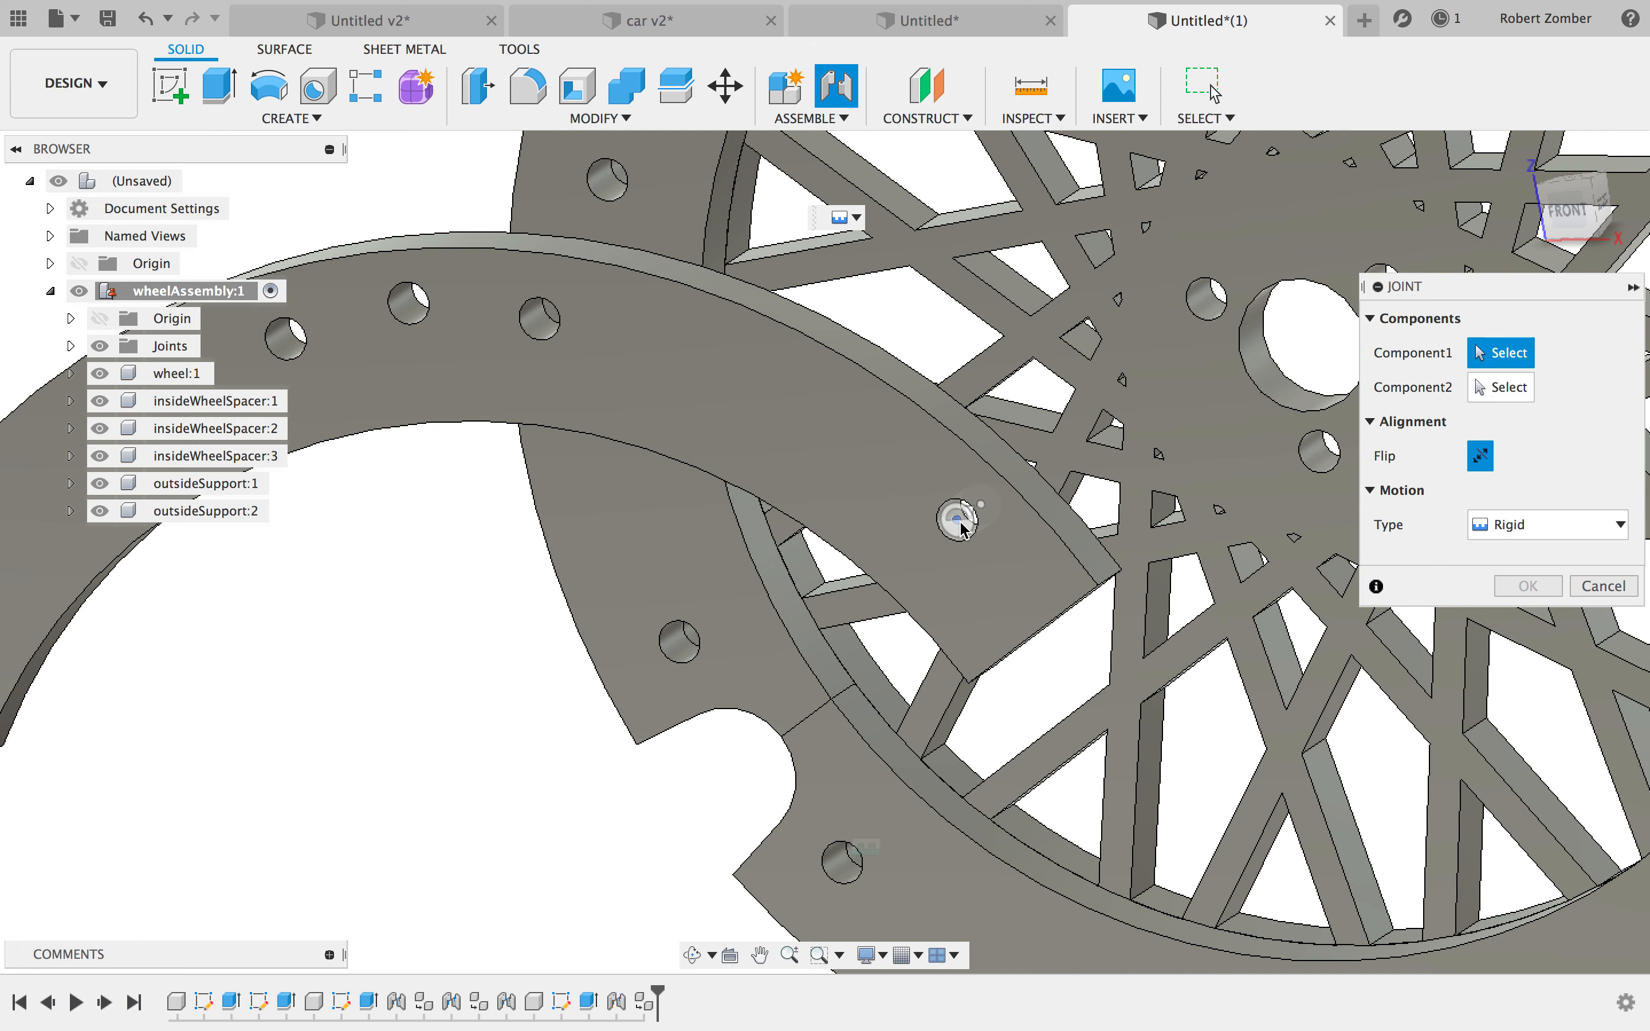
{"action": "left_click", "coordinate": [983, 504]}
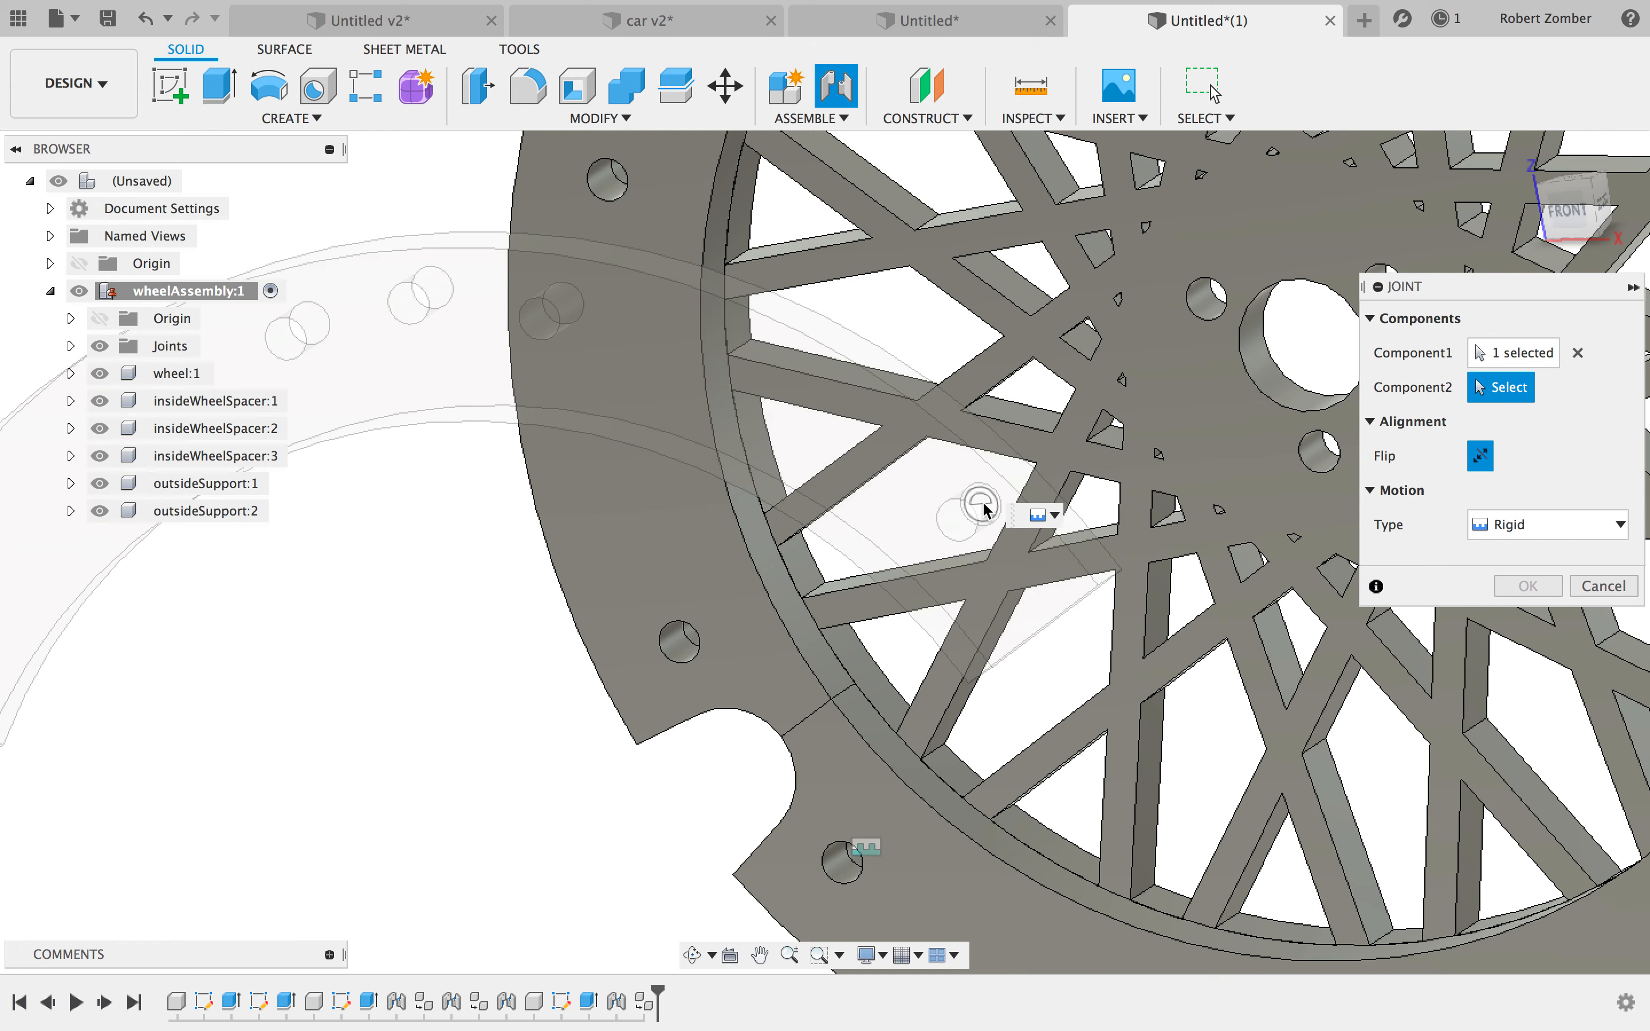
{"action": "scroll", "coordinate": [652, 263], "scroll_direction": "up", "scroll_amount": 5}
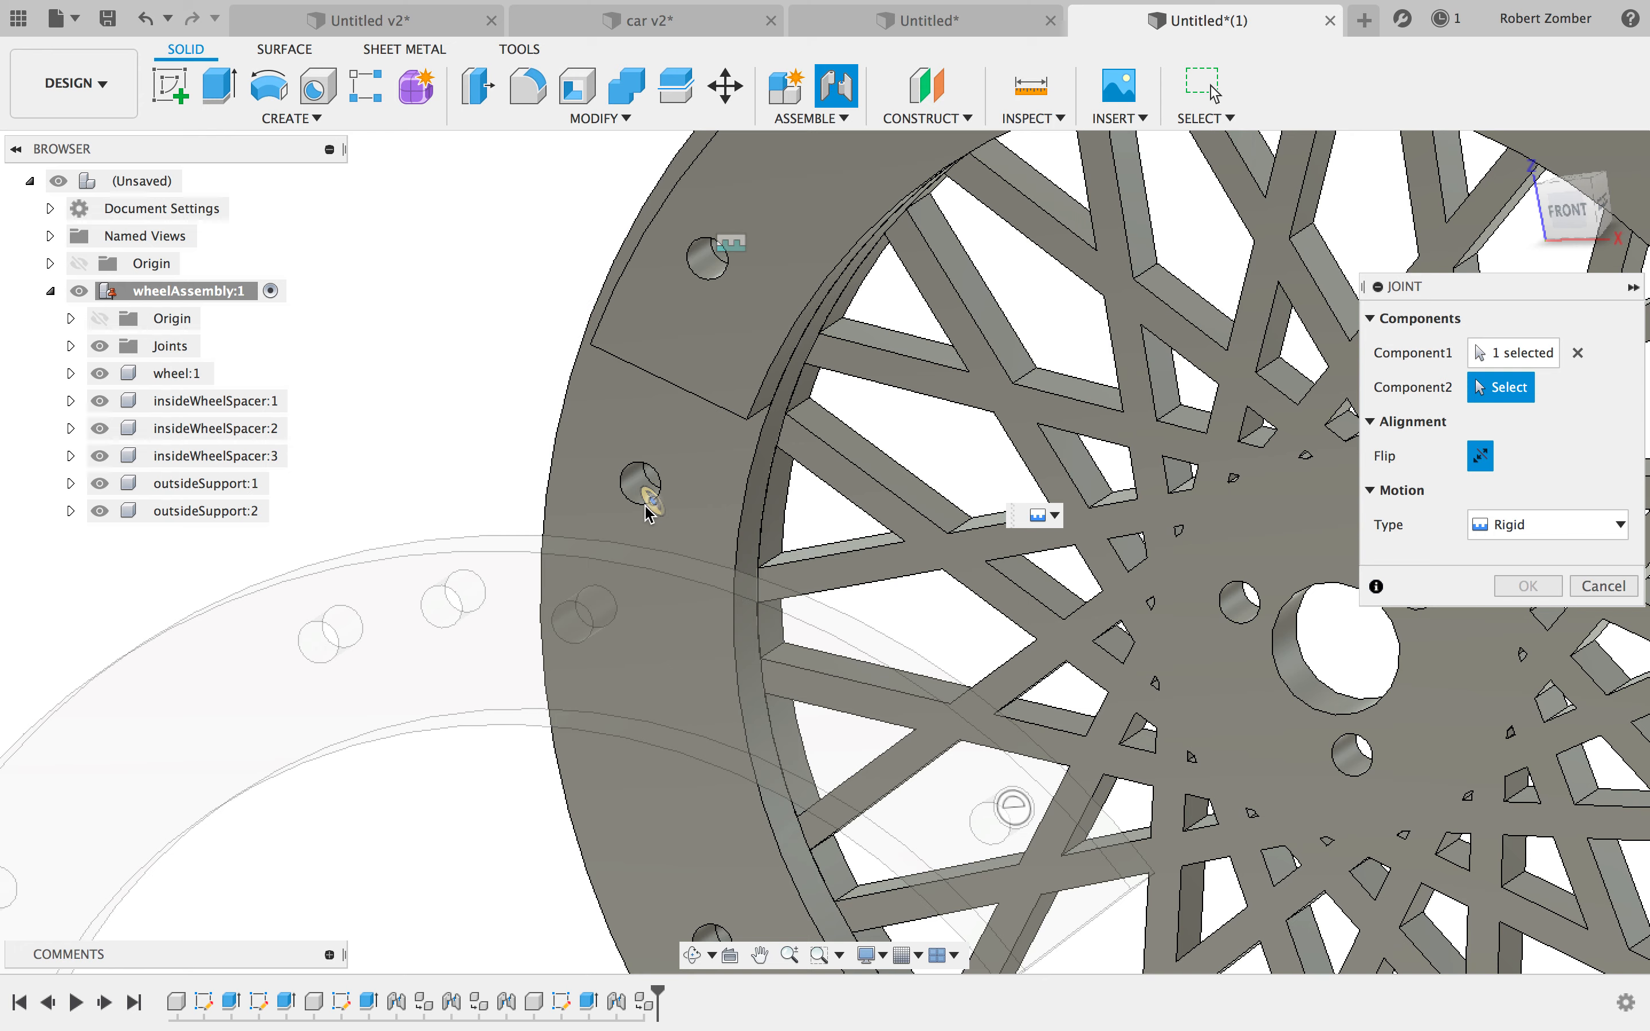
{"action": "left_click", "coordinate": [638, 491]}
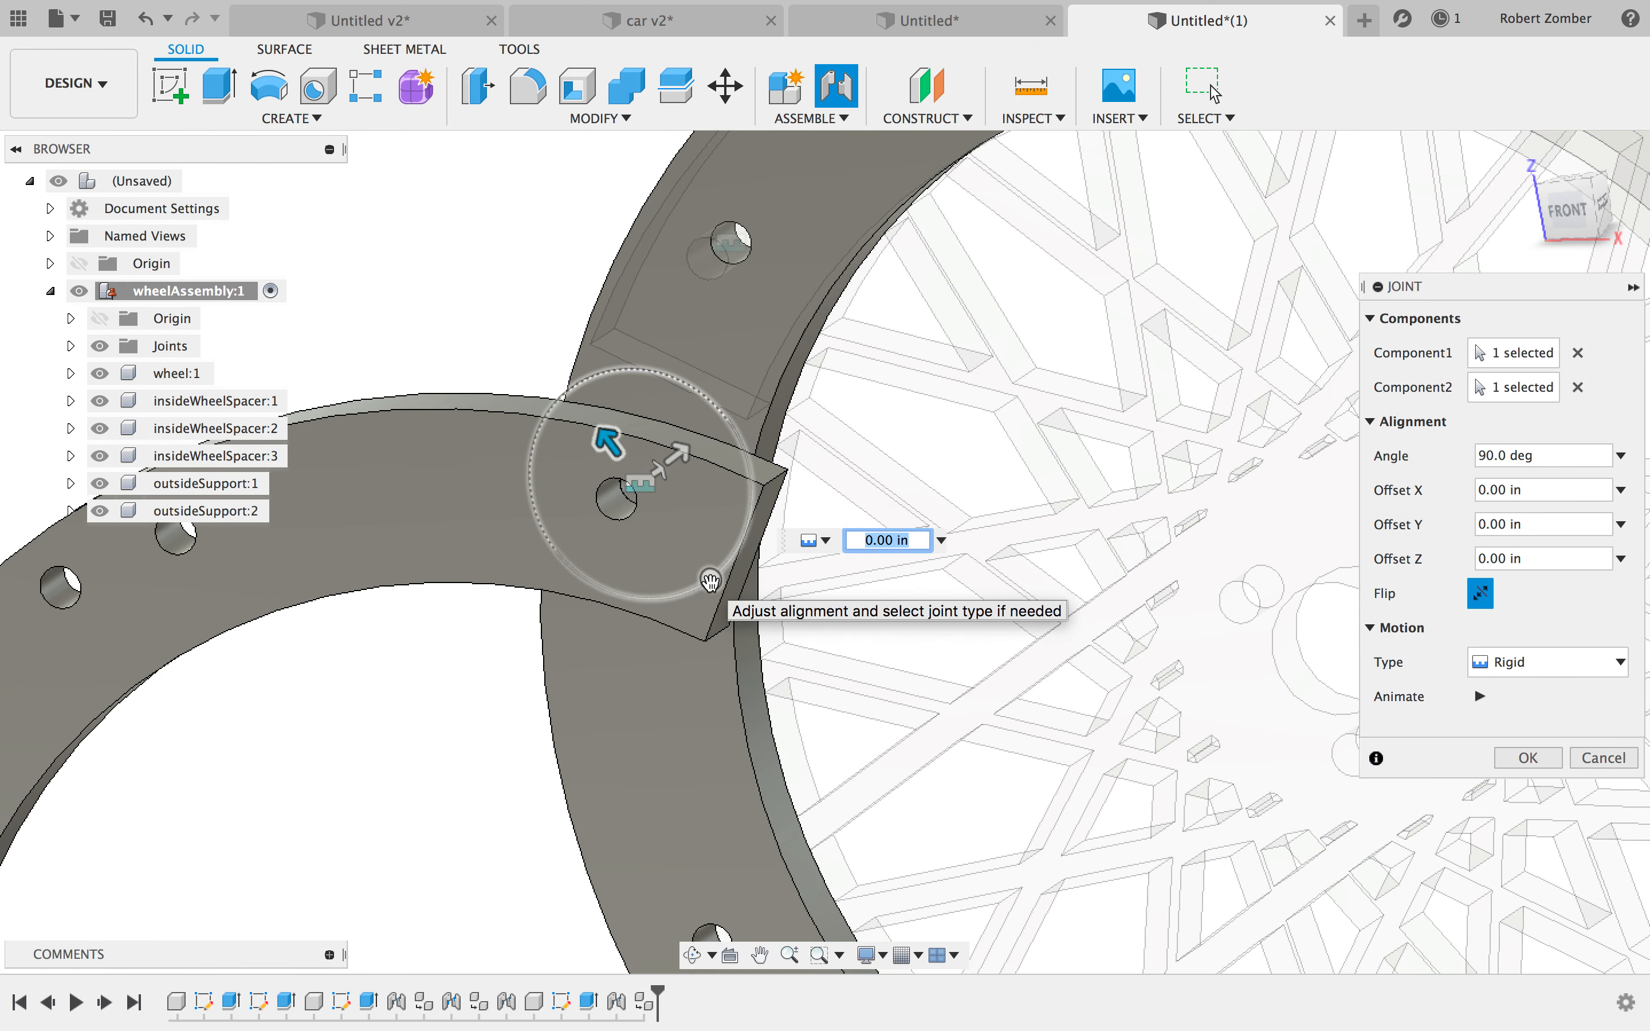
{"action": "left_click_drag", "start_coordinate": [711, 581], "coordinate": [760, 399]}
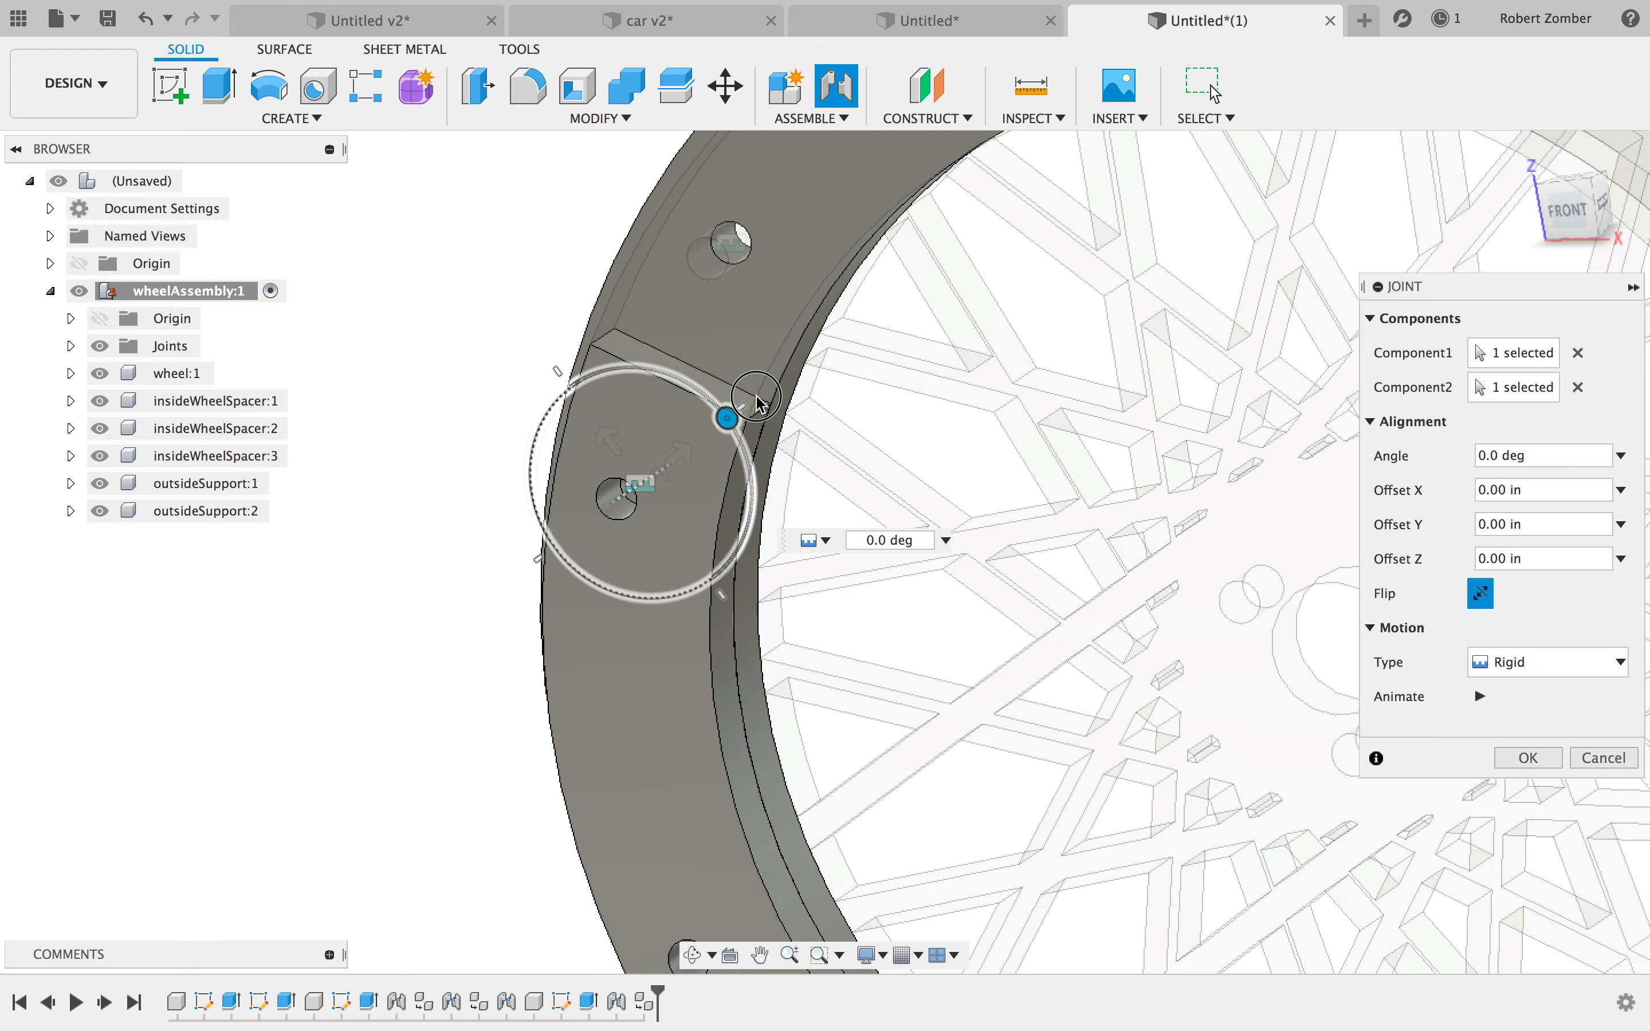
{"action": "key", "text": "Return"}
- Paste a third outsideSupport component and move it about 0.981 in in X, 0.103 in in Y and -1.445 in in Z
{"action": "scroll", "coordinate": [761, 404], "scroll_direction": "down", "scroll_amount": 5}
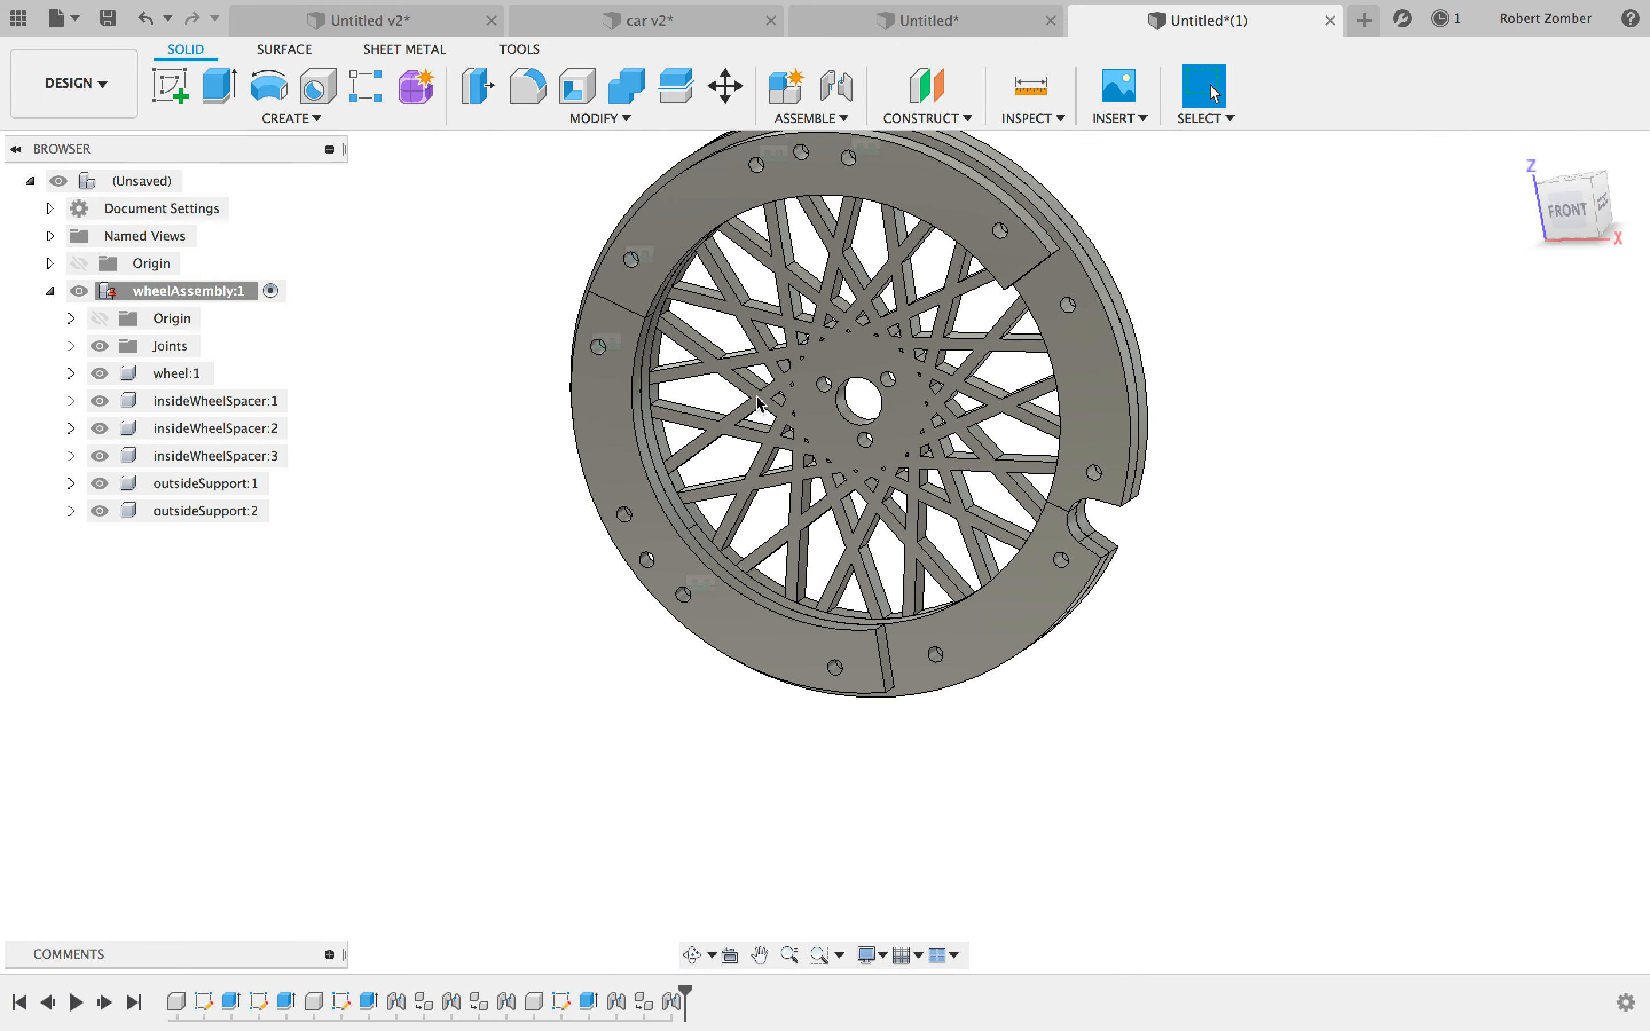
{"action": "key", "text": "super+v"}
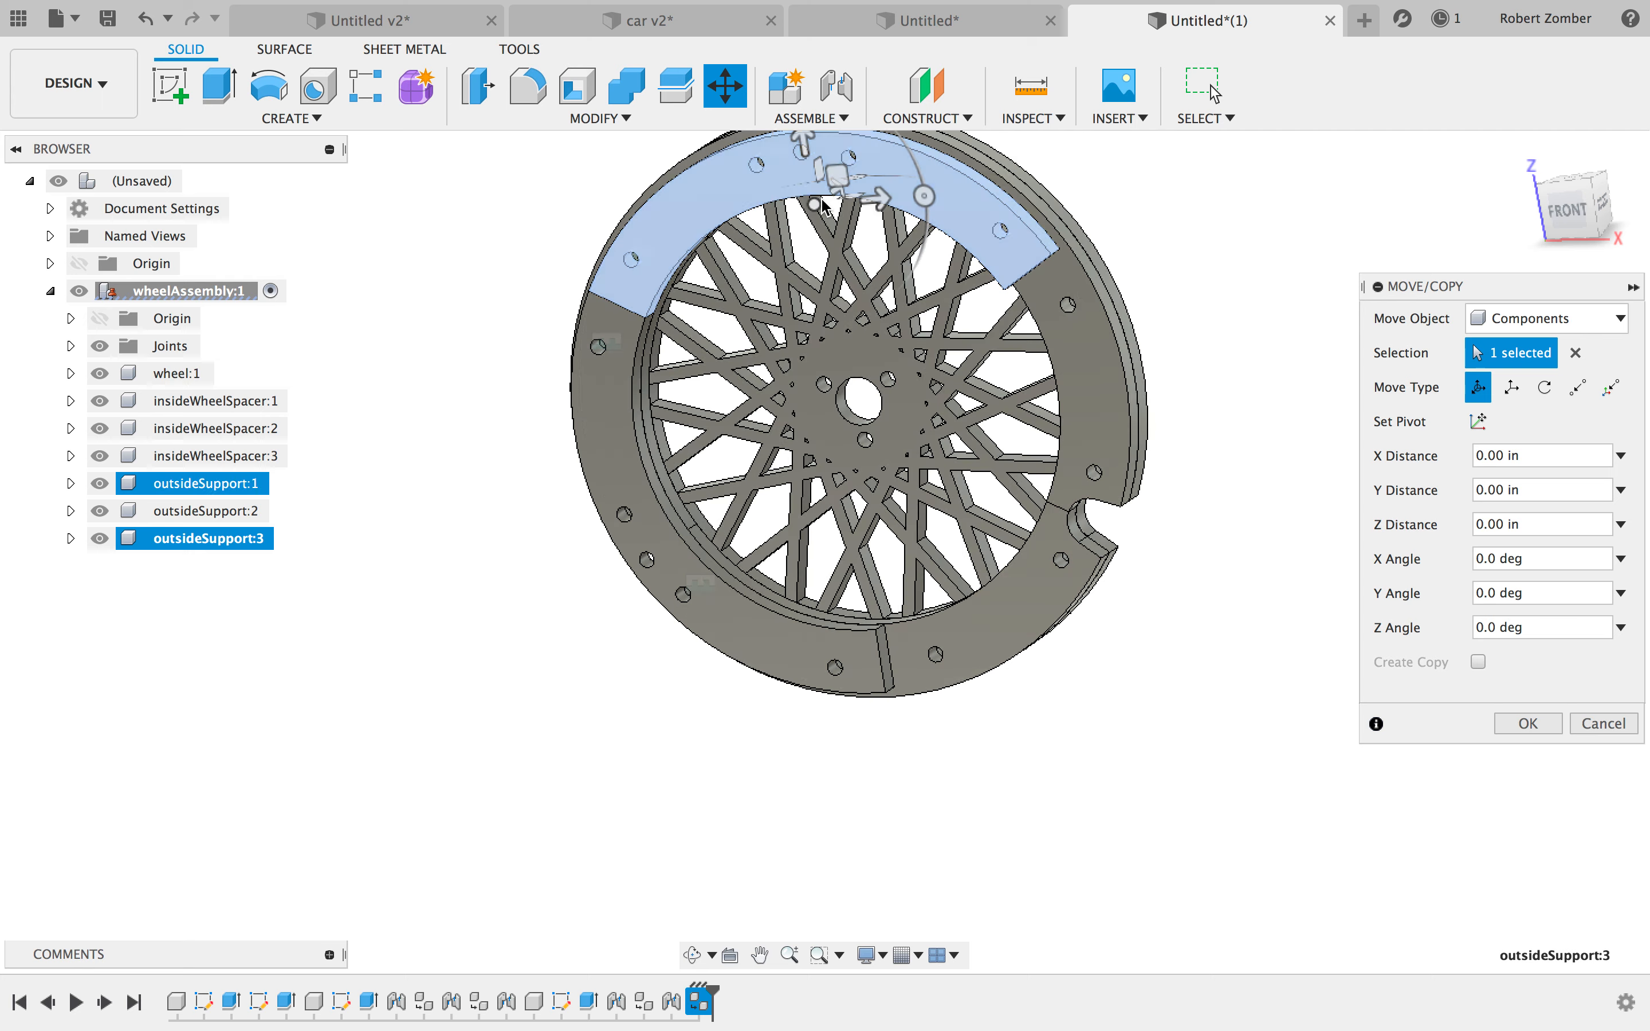
{"action": "left_click_drag", "start_coordinate": [817, 203], "coordinate": [1047, 463]}
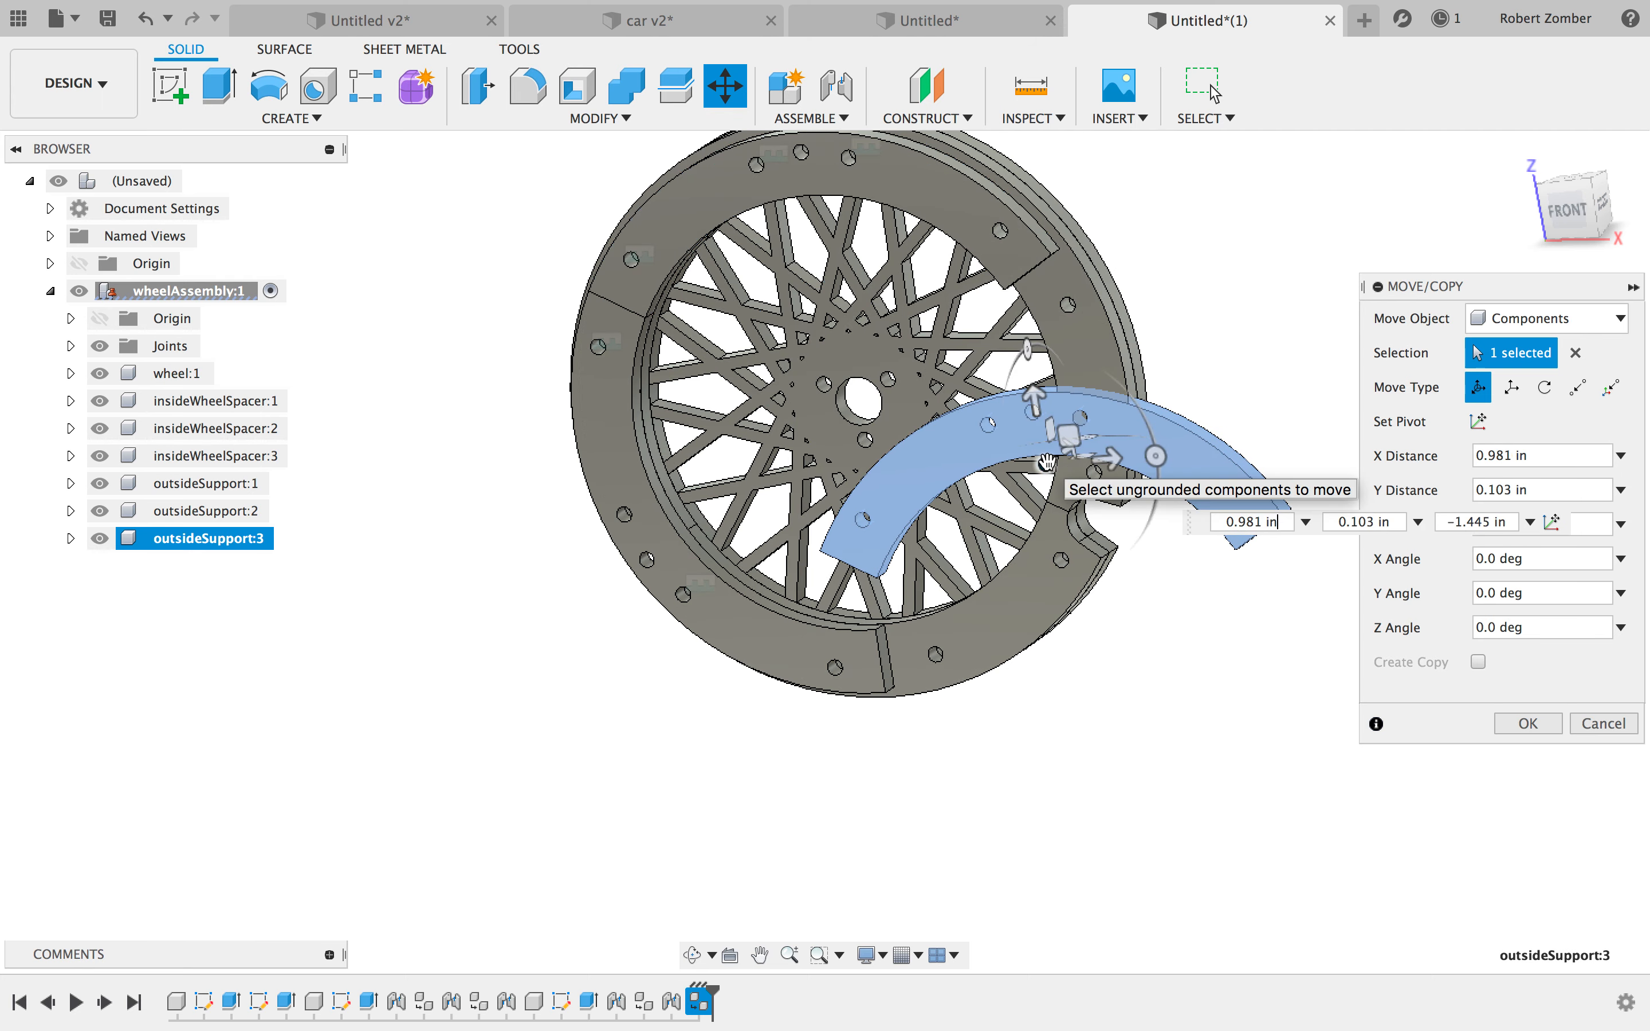
{"action": "key", "text": "Return"}
- Rigidly joint the third outside support's left end hole to the spacer hole at the wheel's upper right, rotating the support to follow the rim
{"action": "scroll", "coordinate": [1050, 457], "scroll_direction": "up", "scroll_amount": 5}
{"action": "key", "text": "j"}
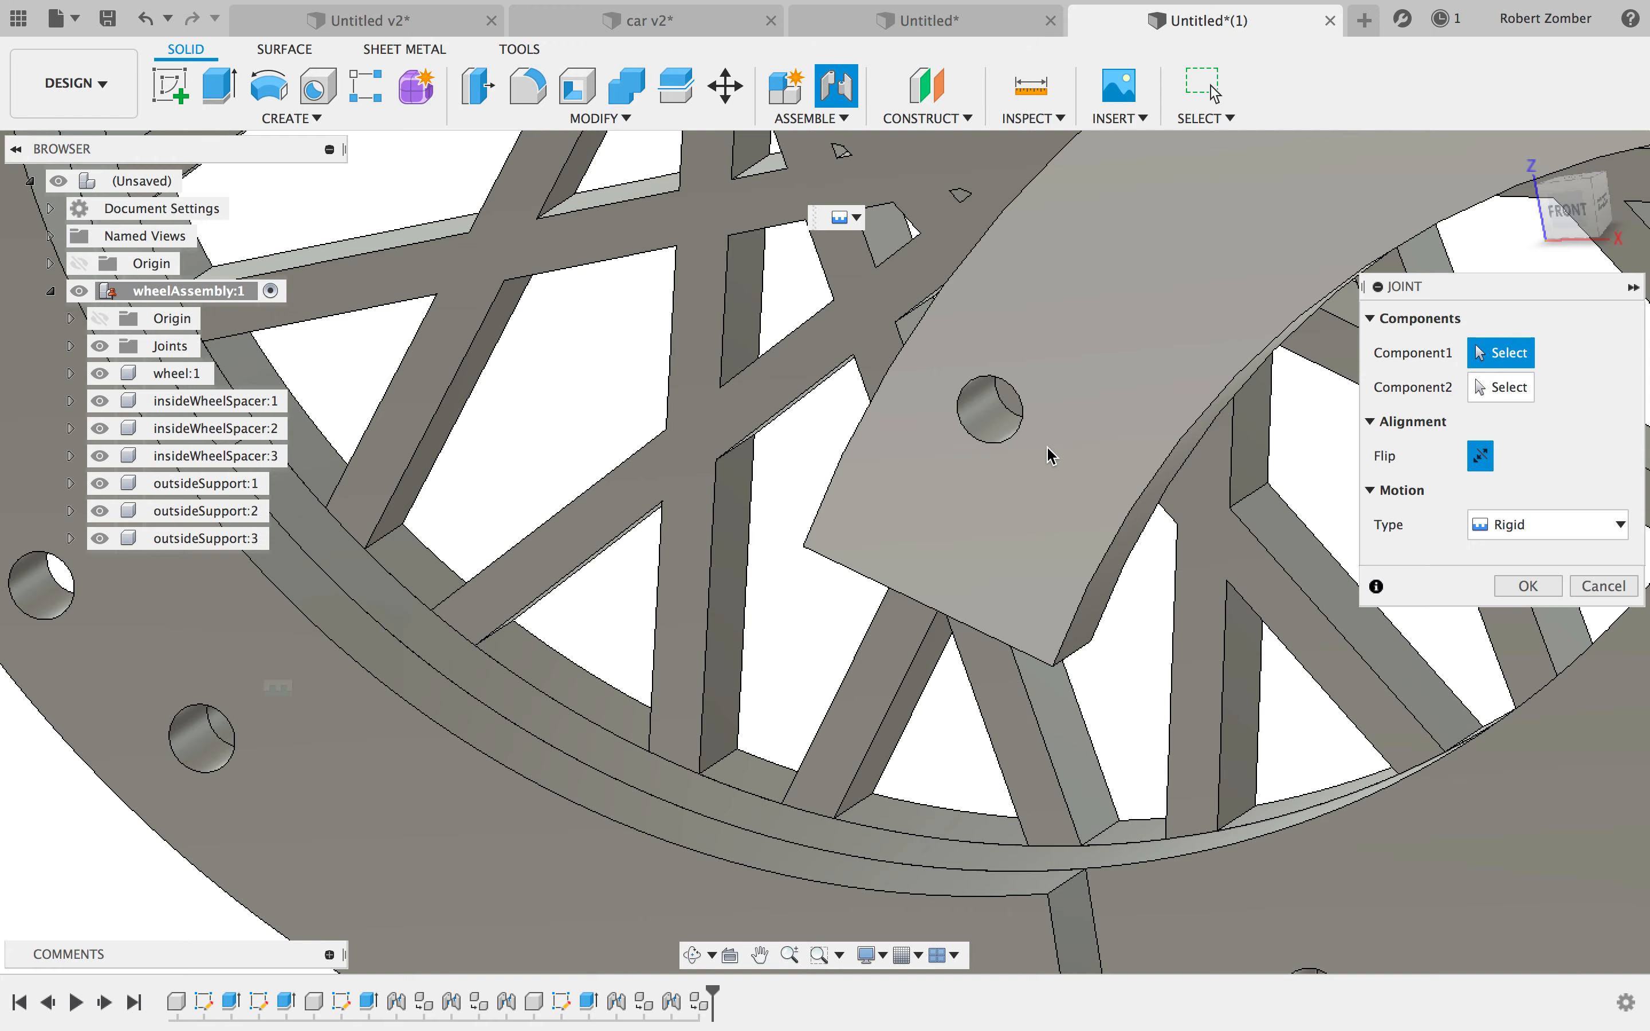
{"action": "left_click", "coordinate": [1002, 416]}
{"action": "scroll", "coordinate": [1047, 422], "scroll_direction": "down", "scroll_amount": 5}
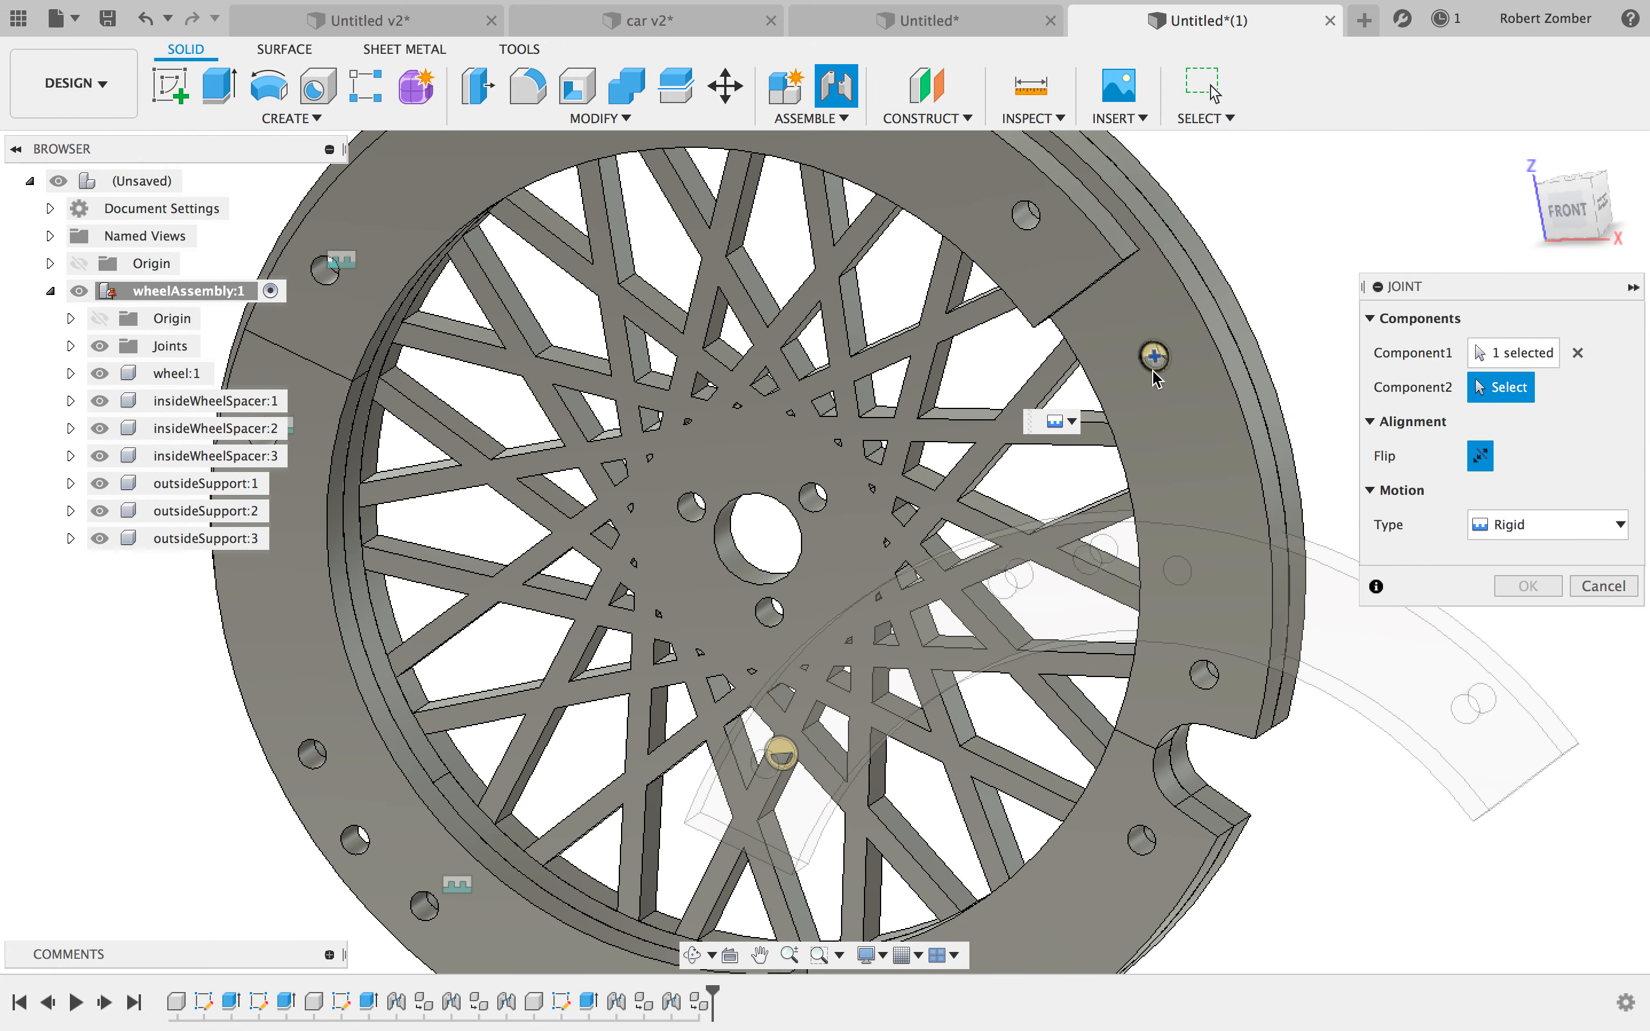
{"action": "left_click", "coordinate": [1155, 356]}
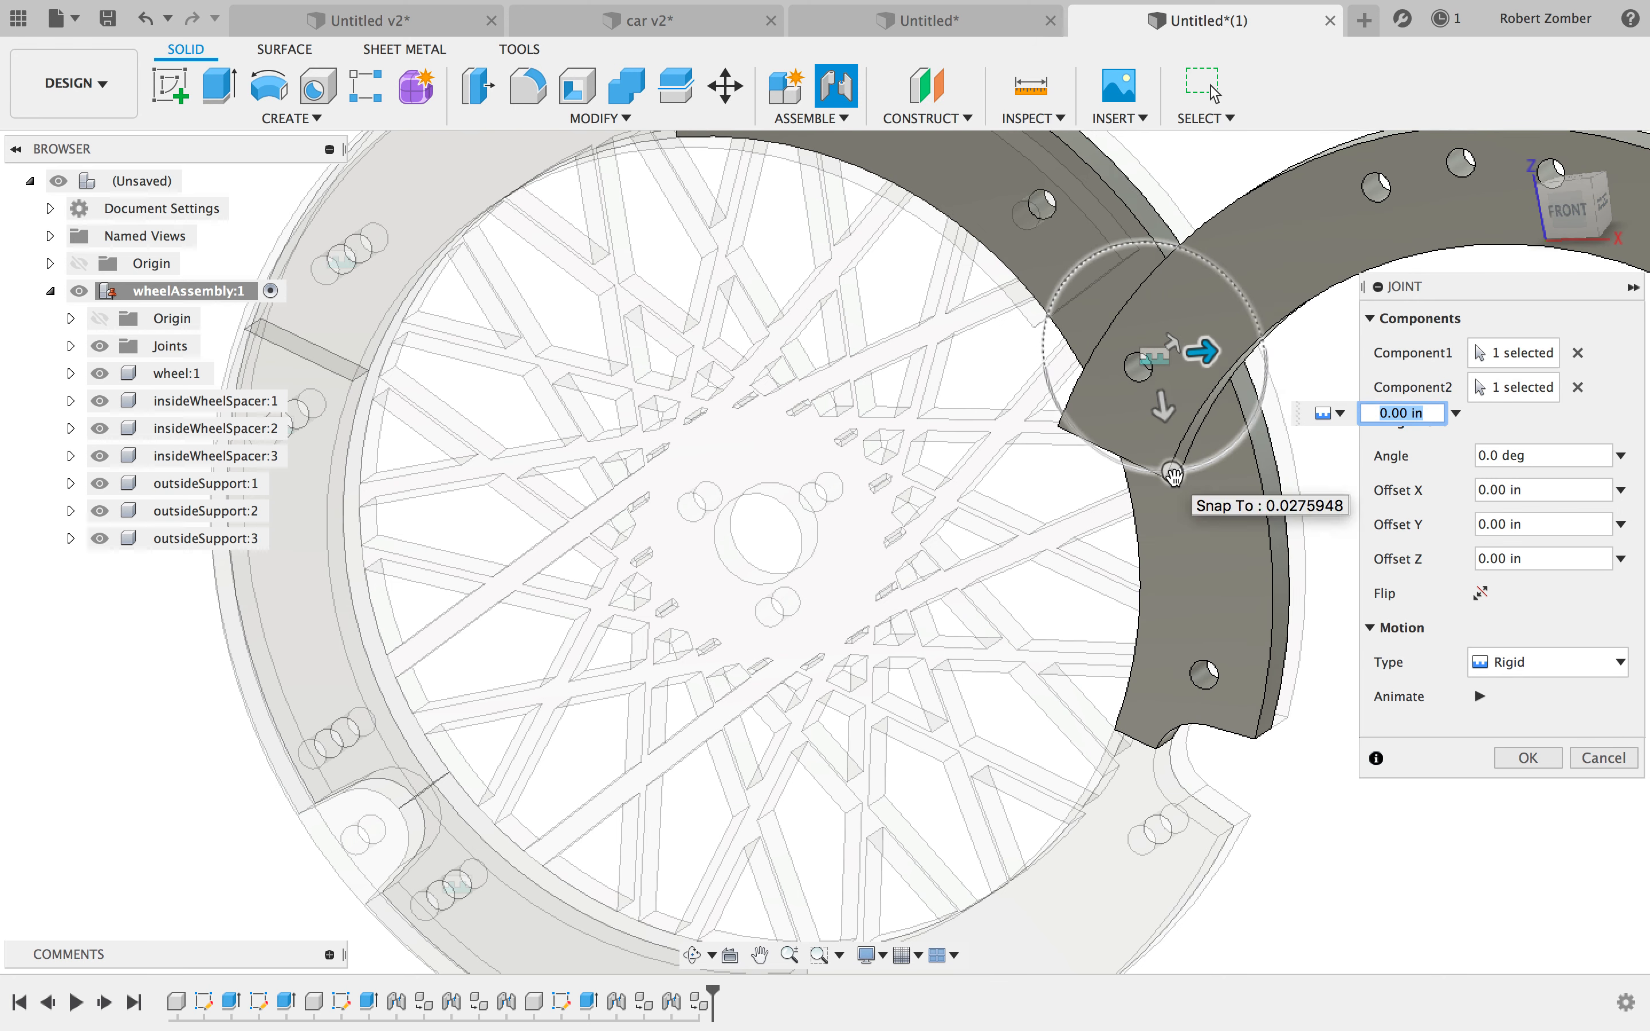
{"action": "left_click_drag", "start_coordinate": [1143, 478], "coordinate": [1026, 292]}
{"action": "key", "text": "Return"}
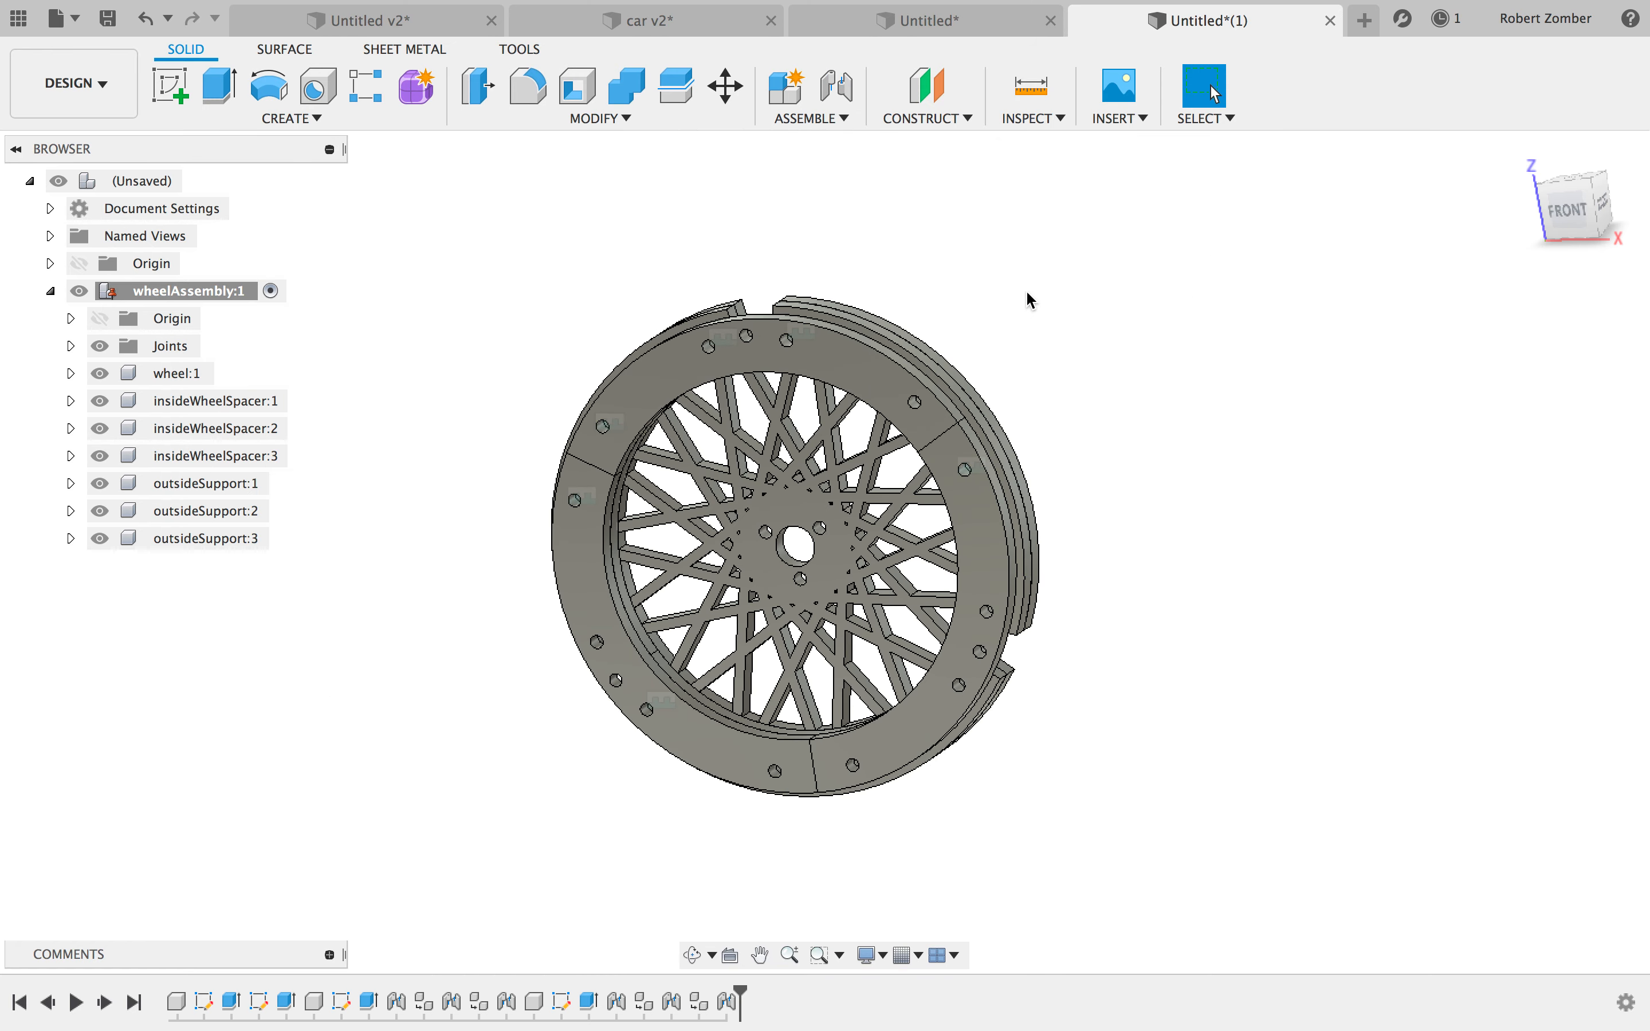
- Collapse the wheelAssembly component's contents and activate the top-level component
{"action": "mouse_move", "coordinate": [1590, 191]}
{"action": "left_mouse_down"}
{"action": "mouse_move", "coordinate": [1296, 225]}
{"action": "mouse_move", "coordinate": [1396, 200]}
{"action": "mouse_move", "coordinate": [1591, 190]}
{"action": "left_mouse_up"}
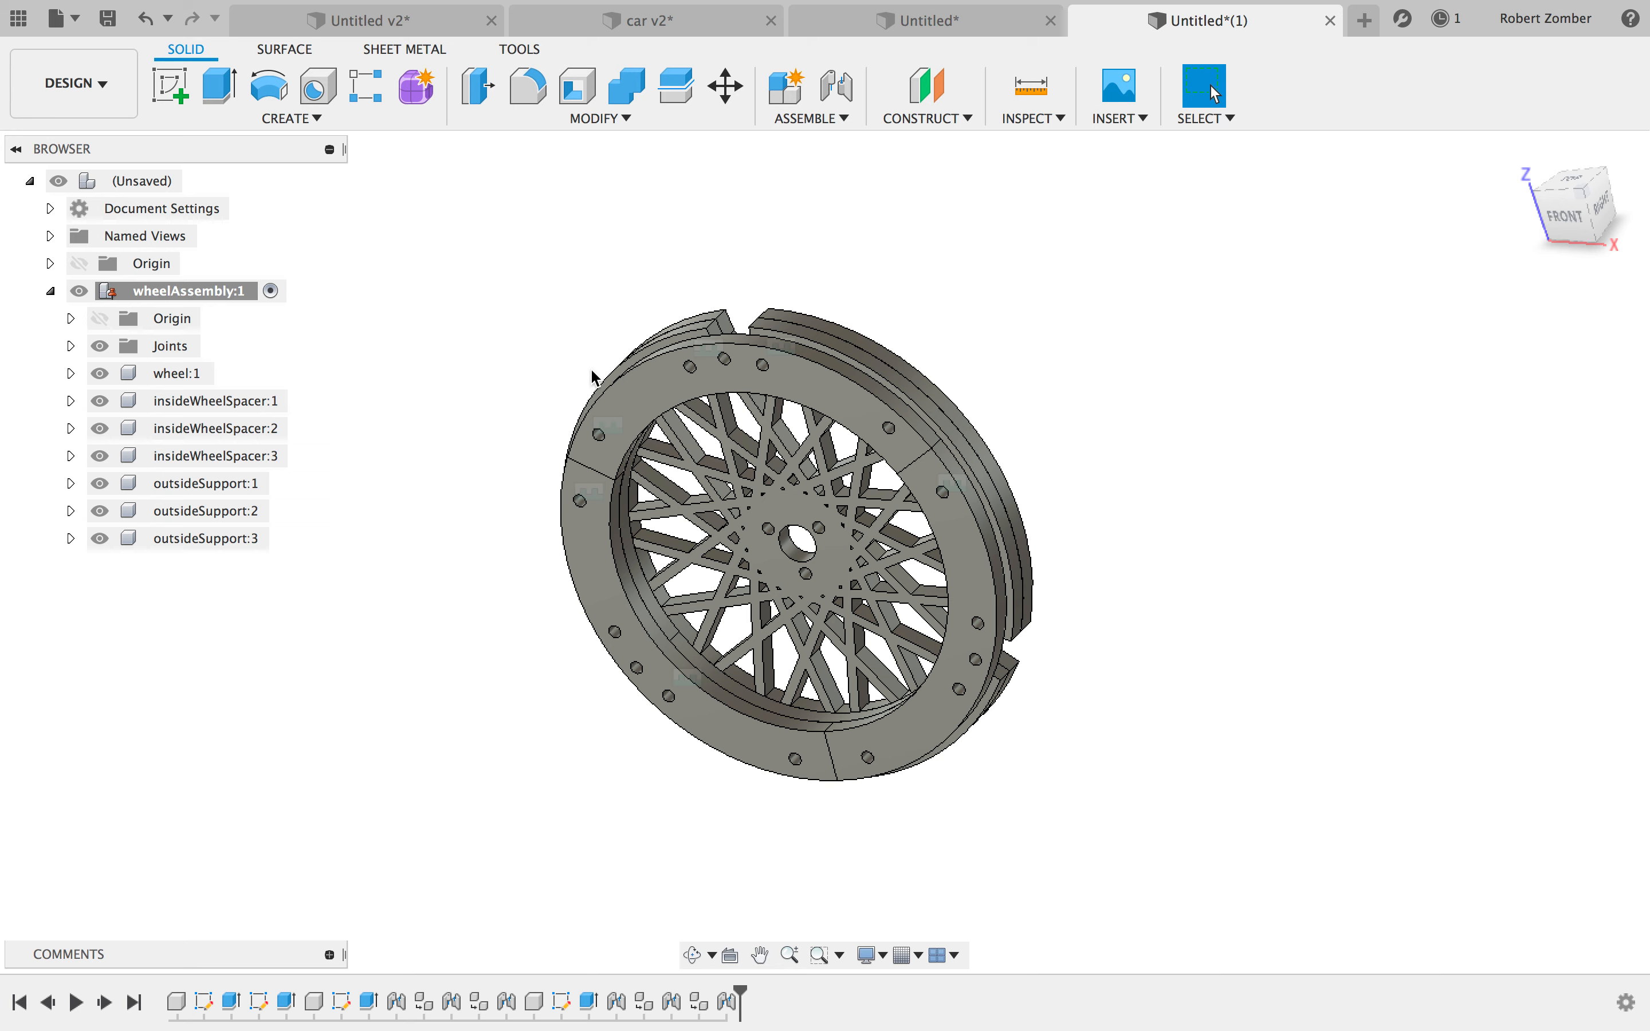
{"action": "left_click", "coordinate": [50, 292]}
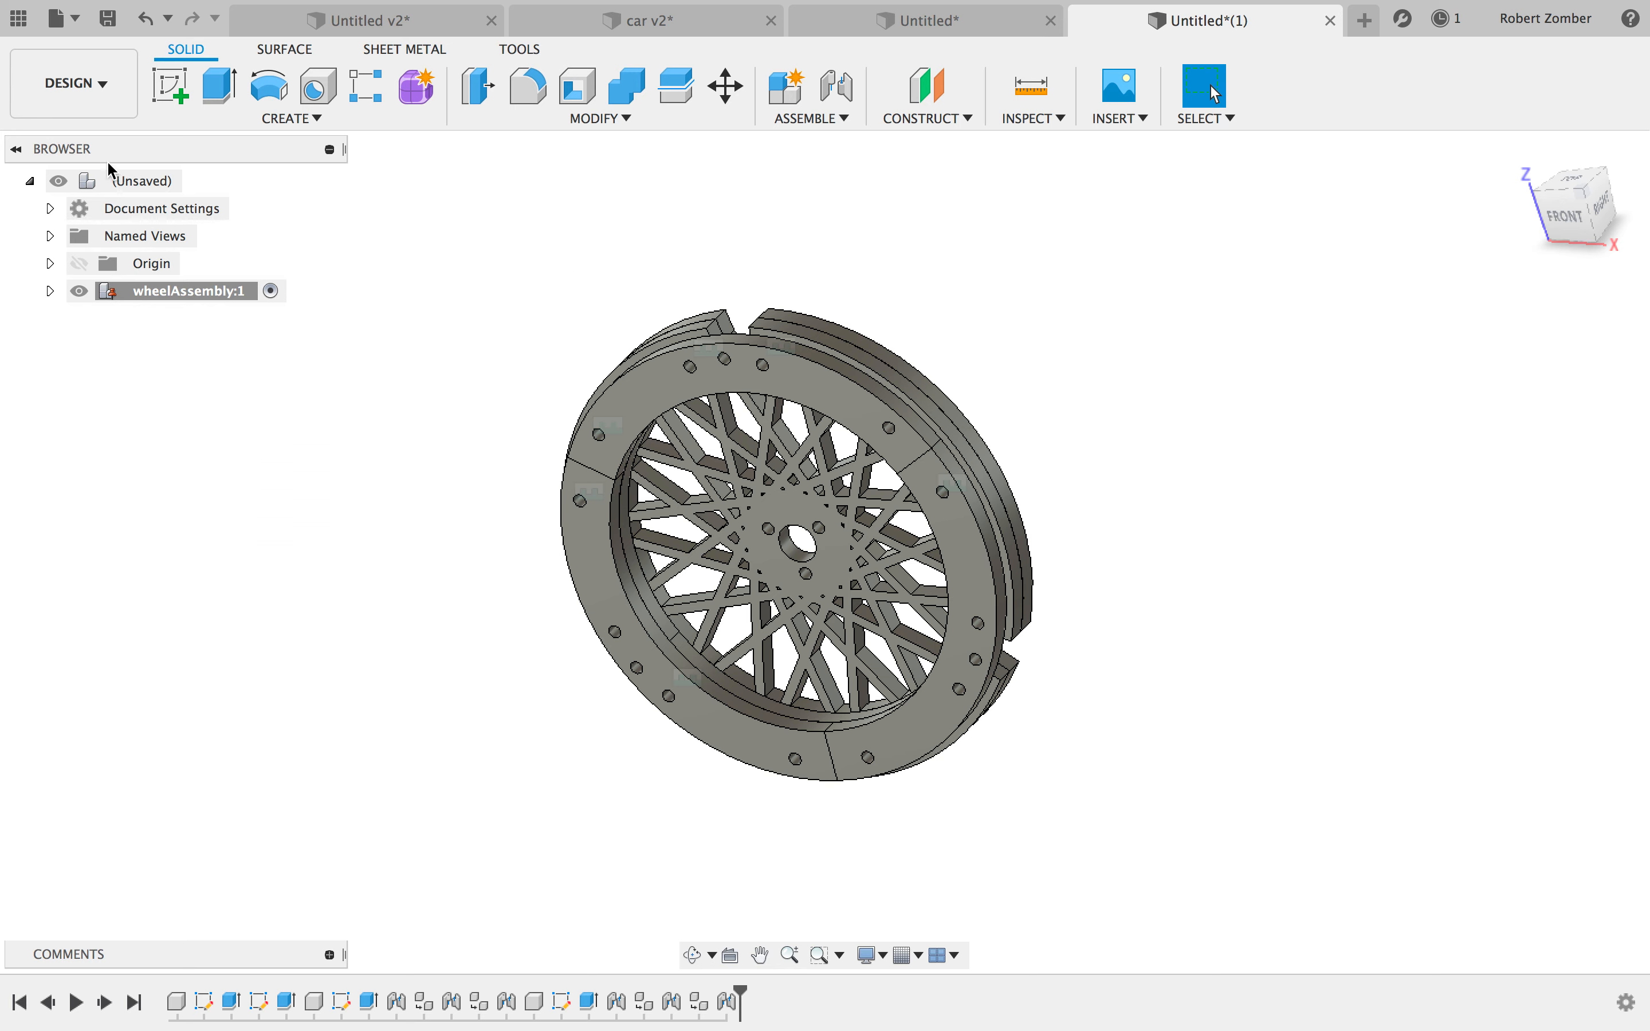
{"action": "left_click", "coordinate": [196, 180]}
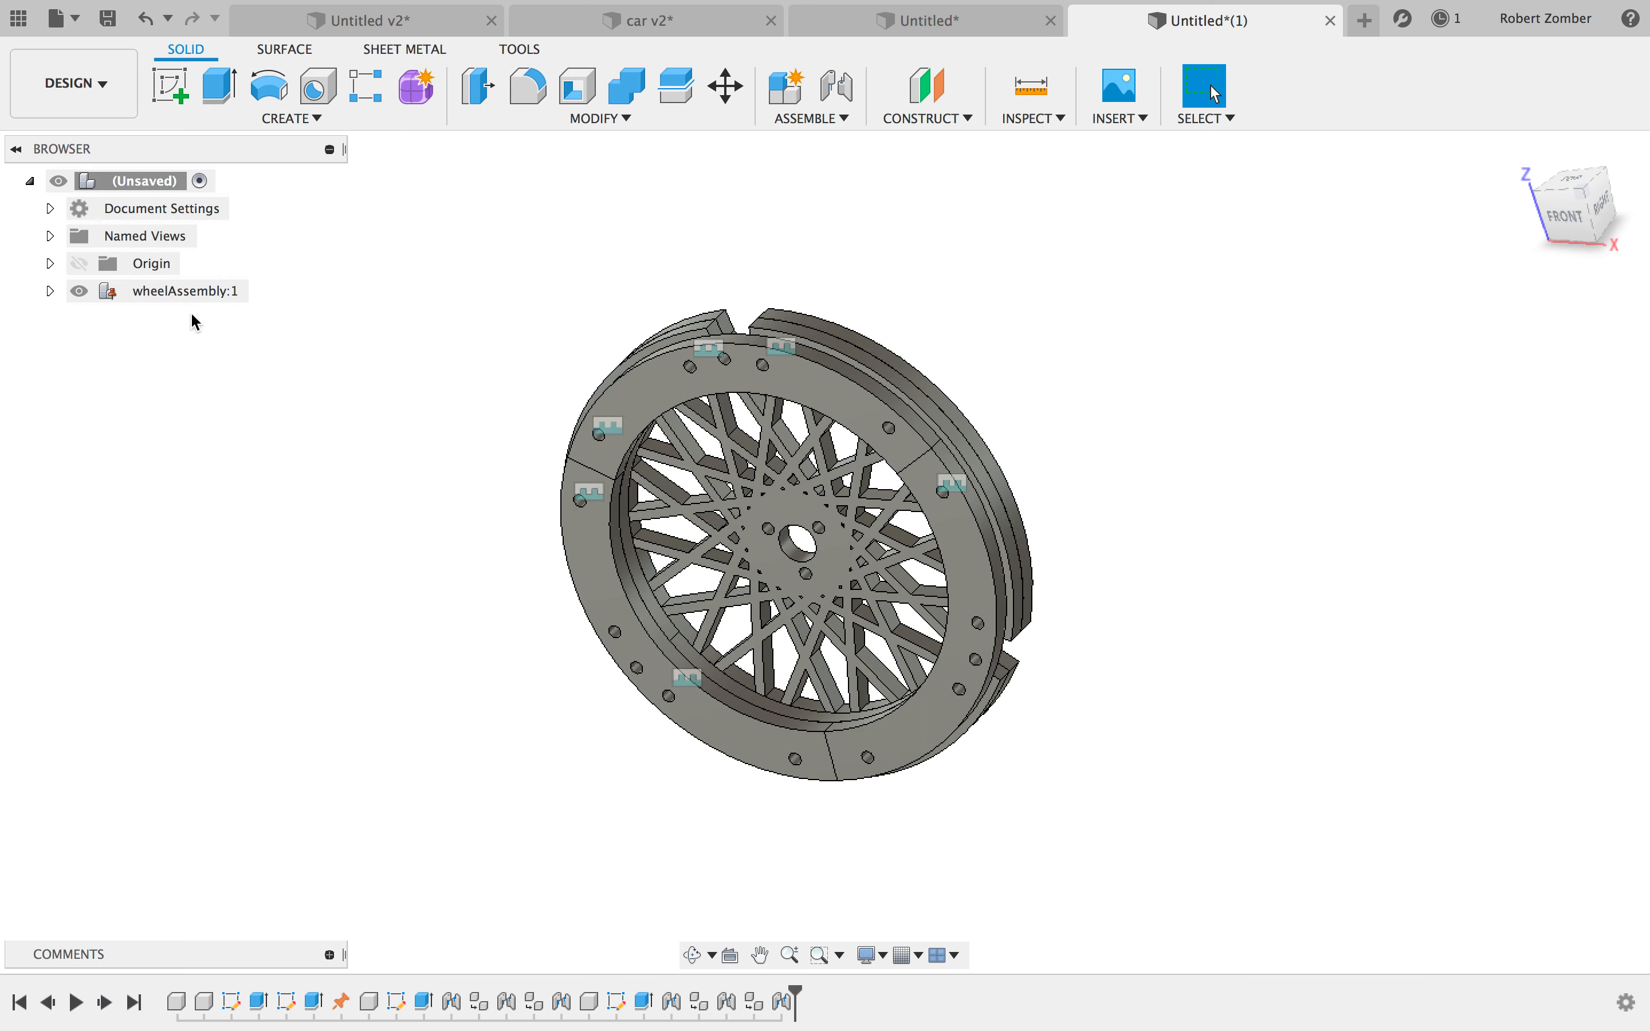
- Copy and paste the wheelAssembly component, moving the copy 2.70 in in the Y direction behind the original wheel
{"action": "left_click", "coordinate": [198, 292]}
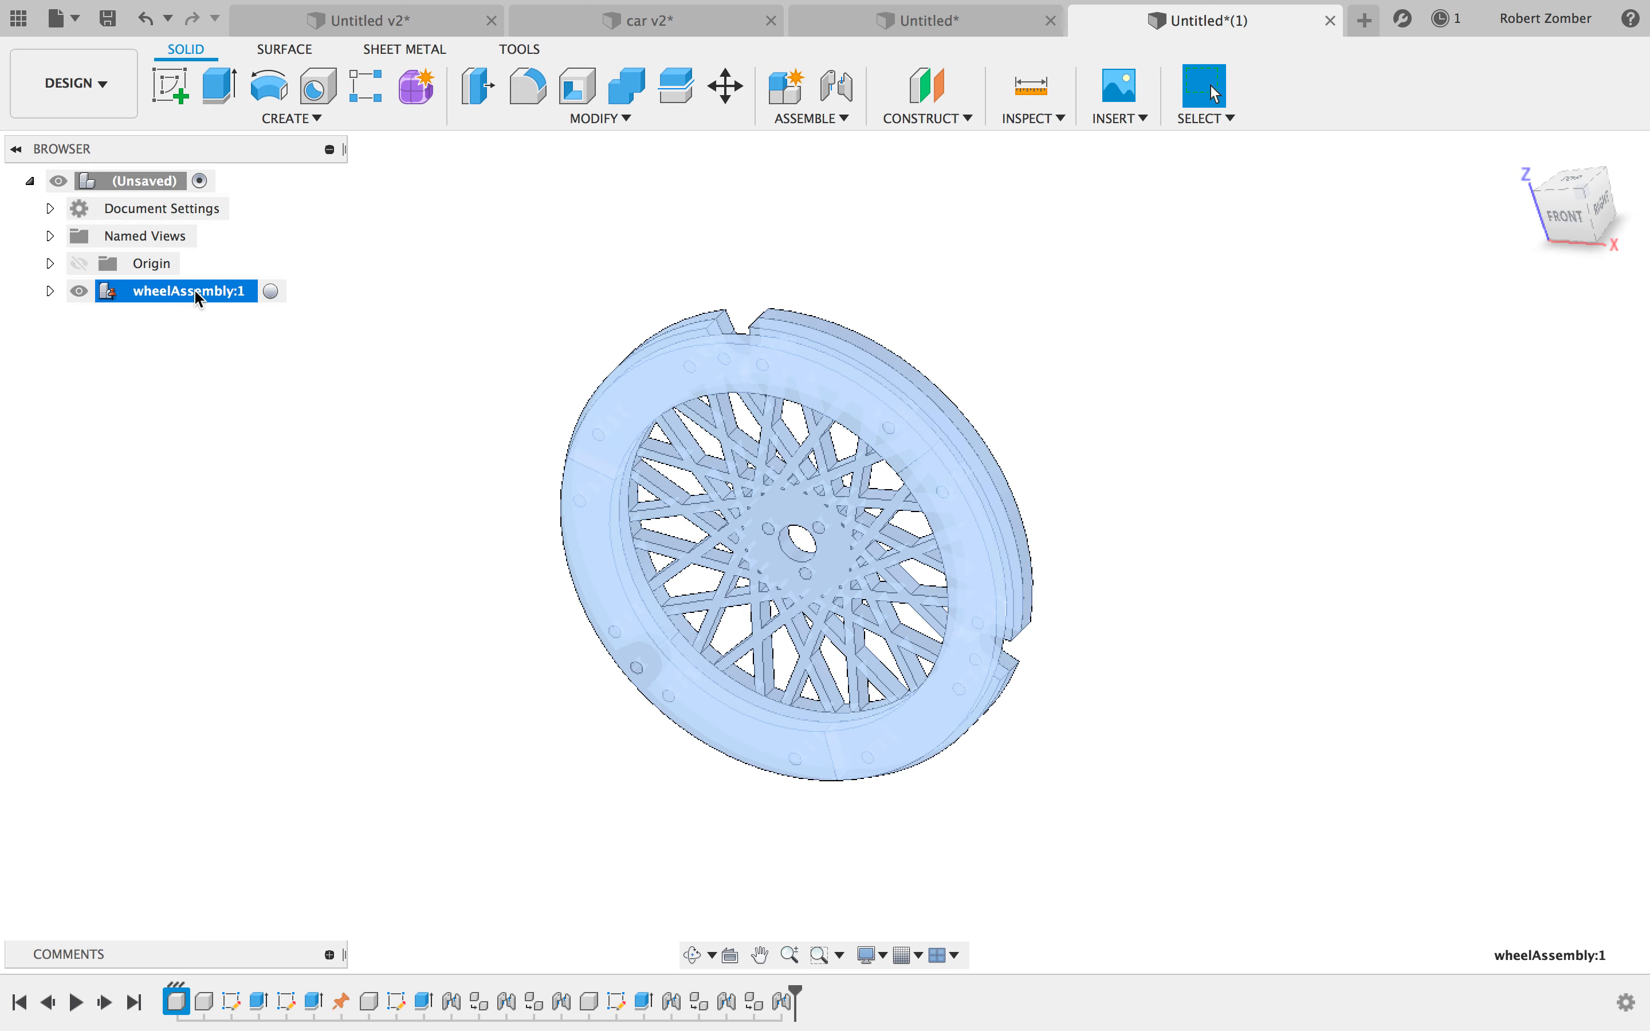
{"action": "key", "text": "ctrl+c"}
{"action": "key", "text": "ctrl+v"}
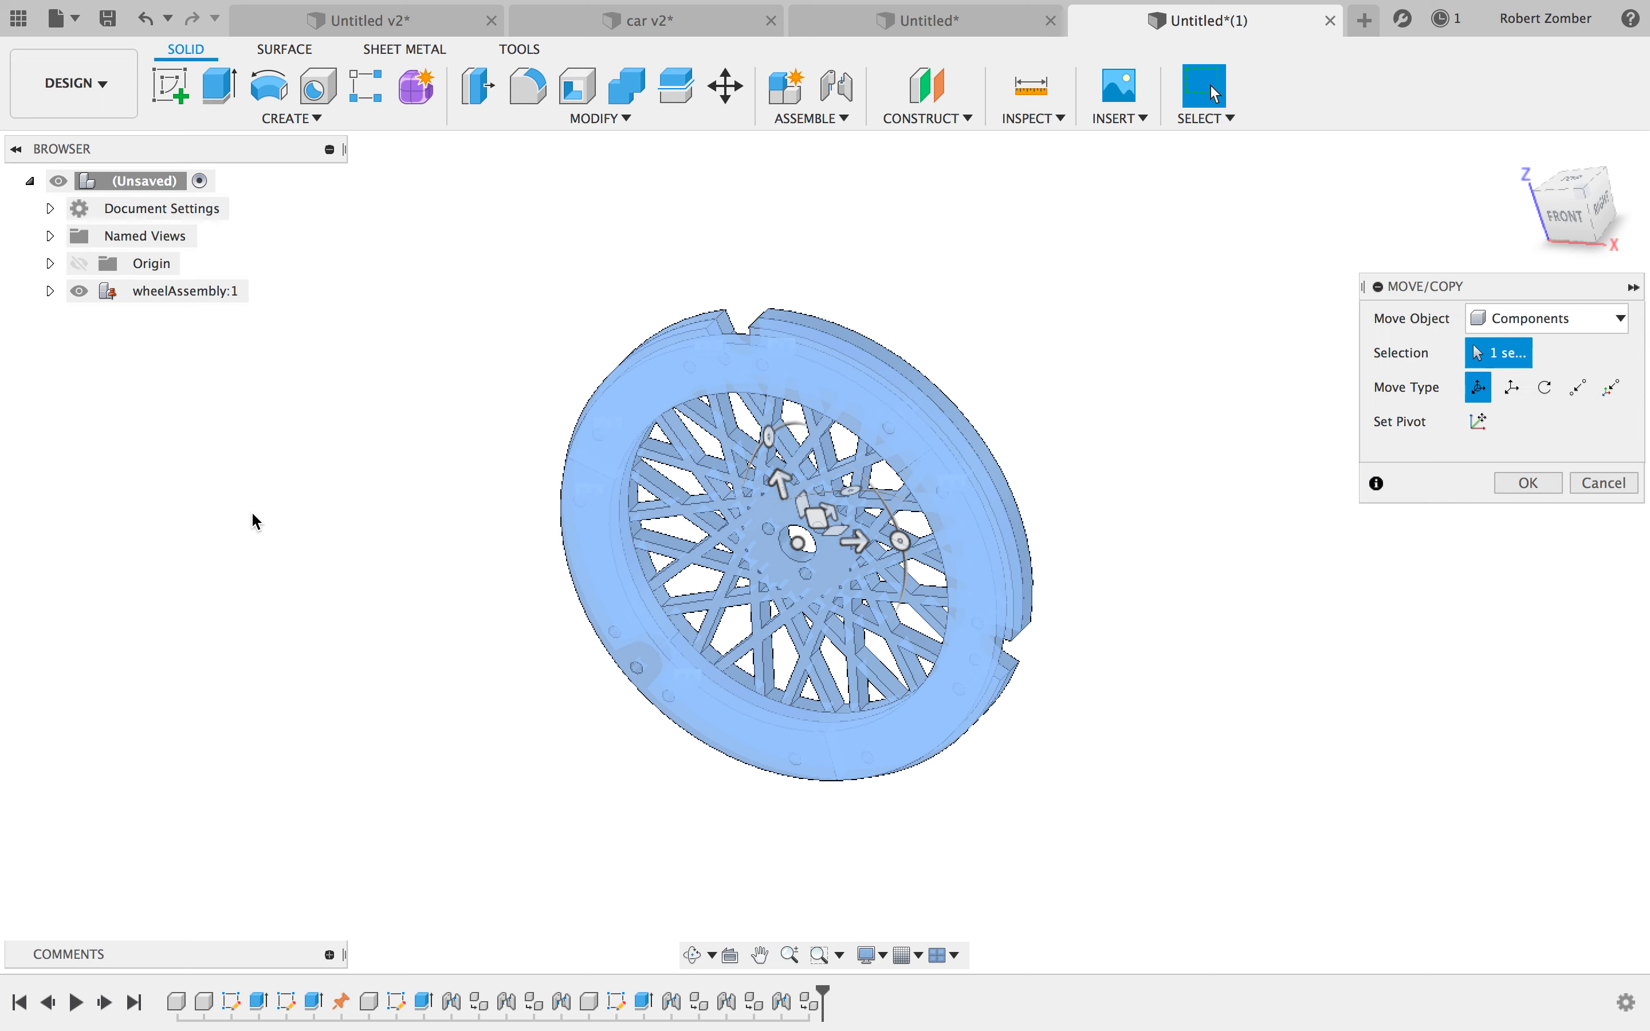
{"action": "left_click_drag", "start_coordinate": [832, 510], "coordinate": [1044, 318]}
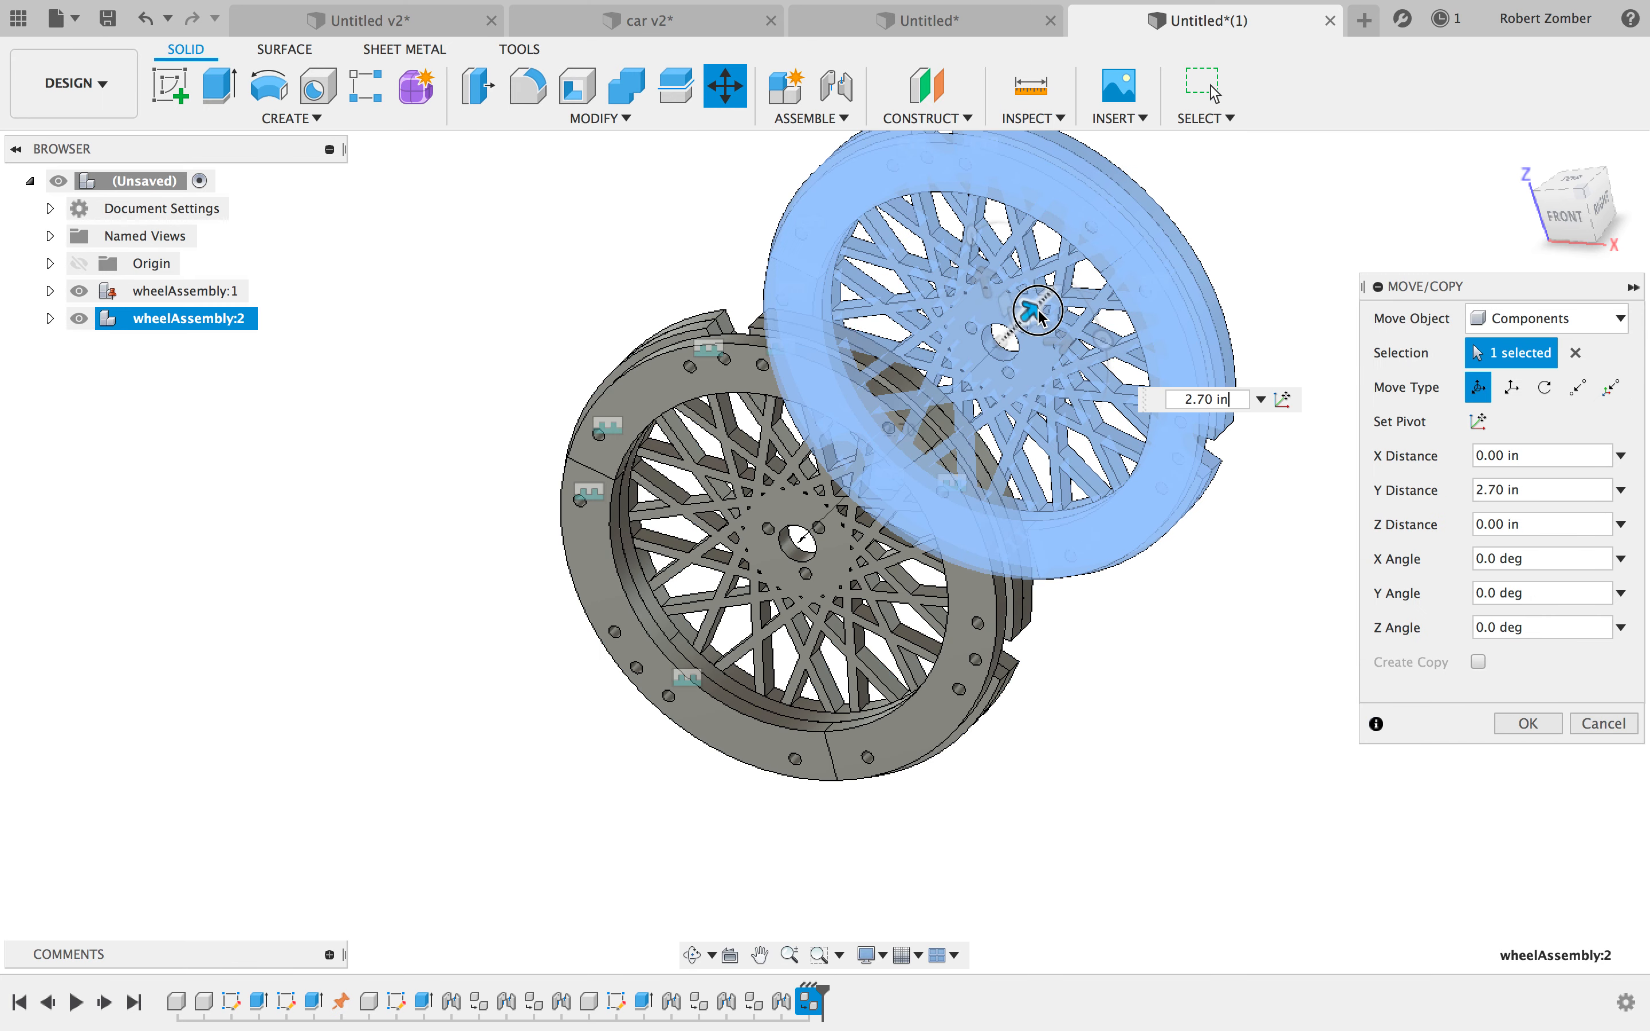
{"action": "key", "text": "Return"}
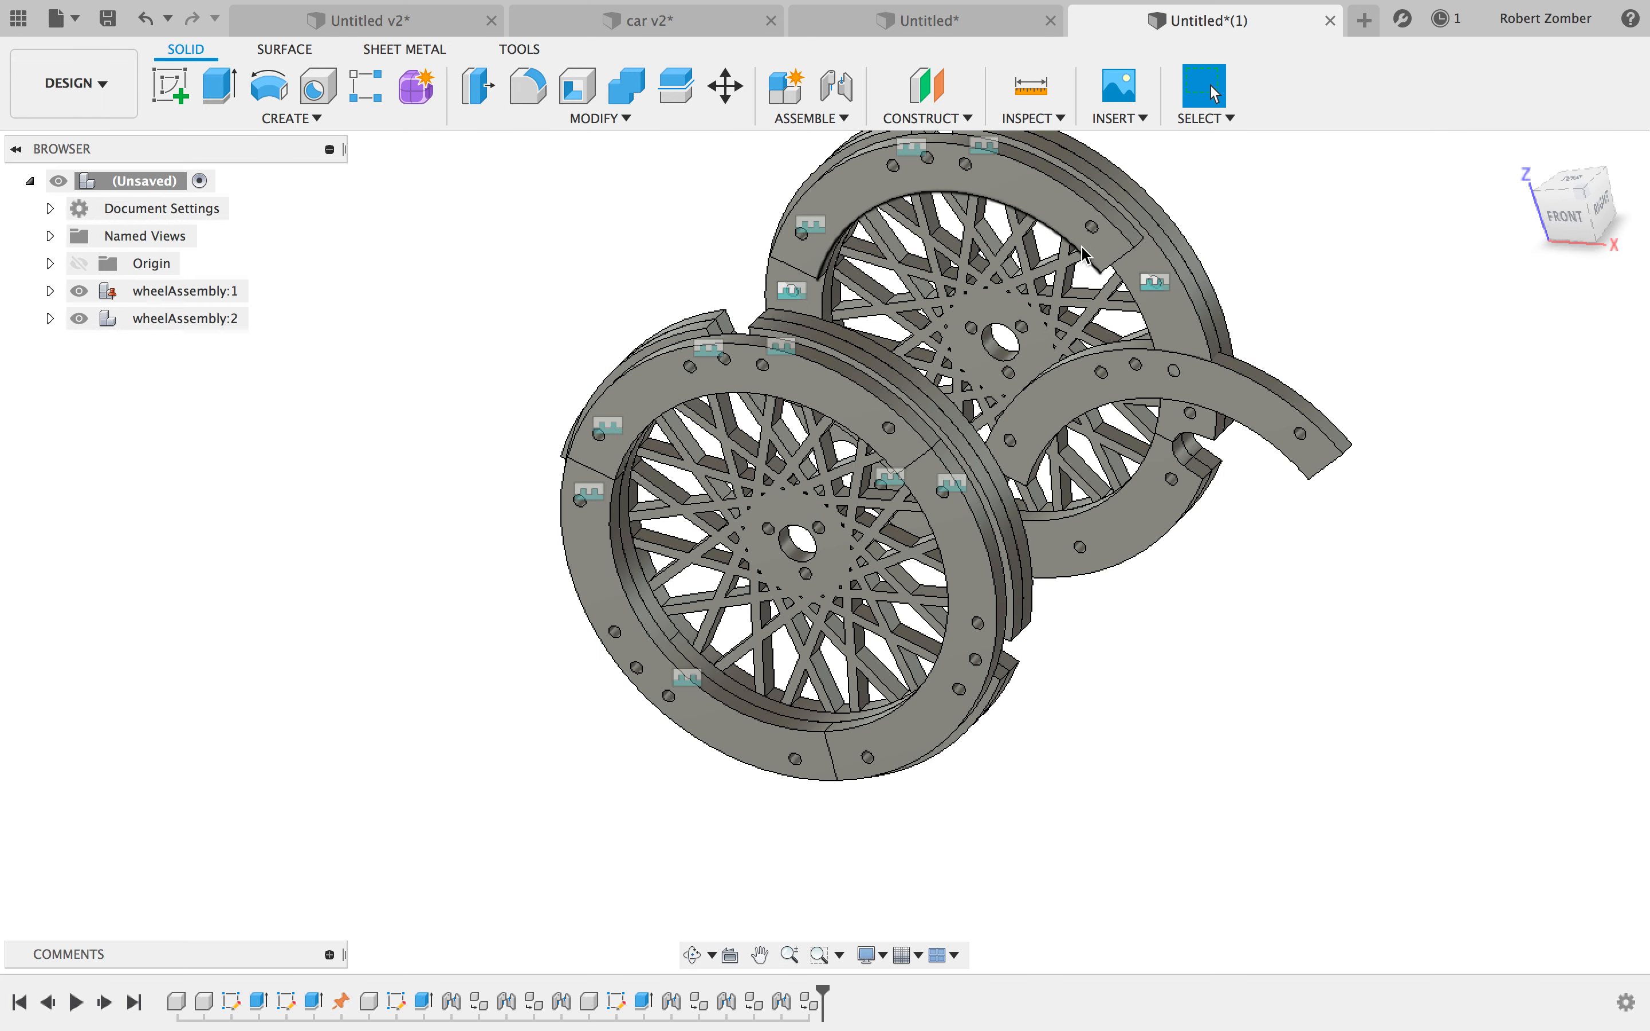
- Shift the second wheel assembly farther up and to the right, away from the first wheel
{"action": "left_click_drag", "start_coordinate": [1147, 268], "coordinate": [1229, 169]}
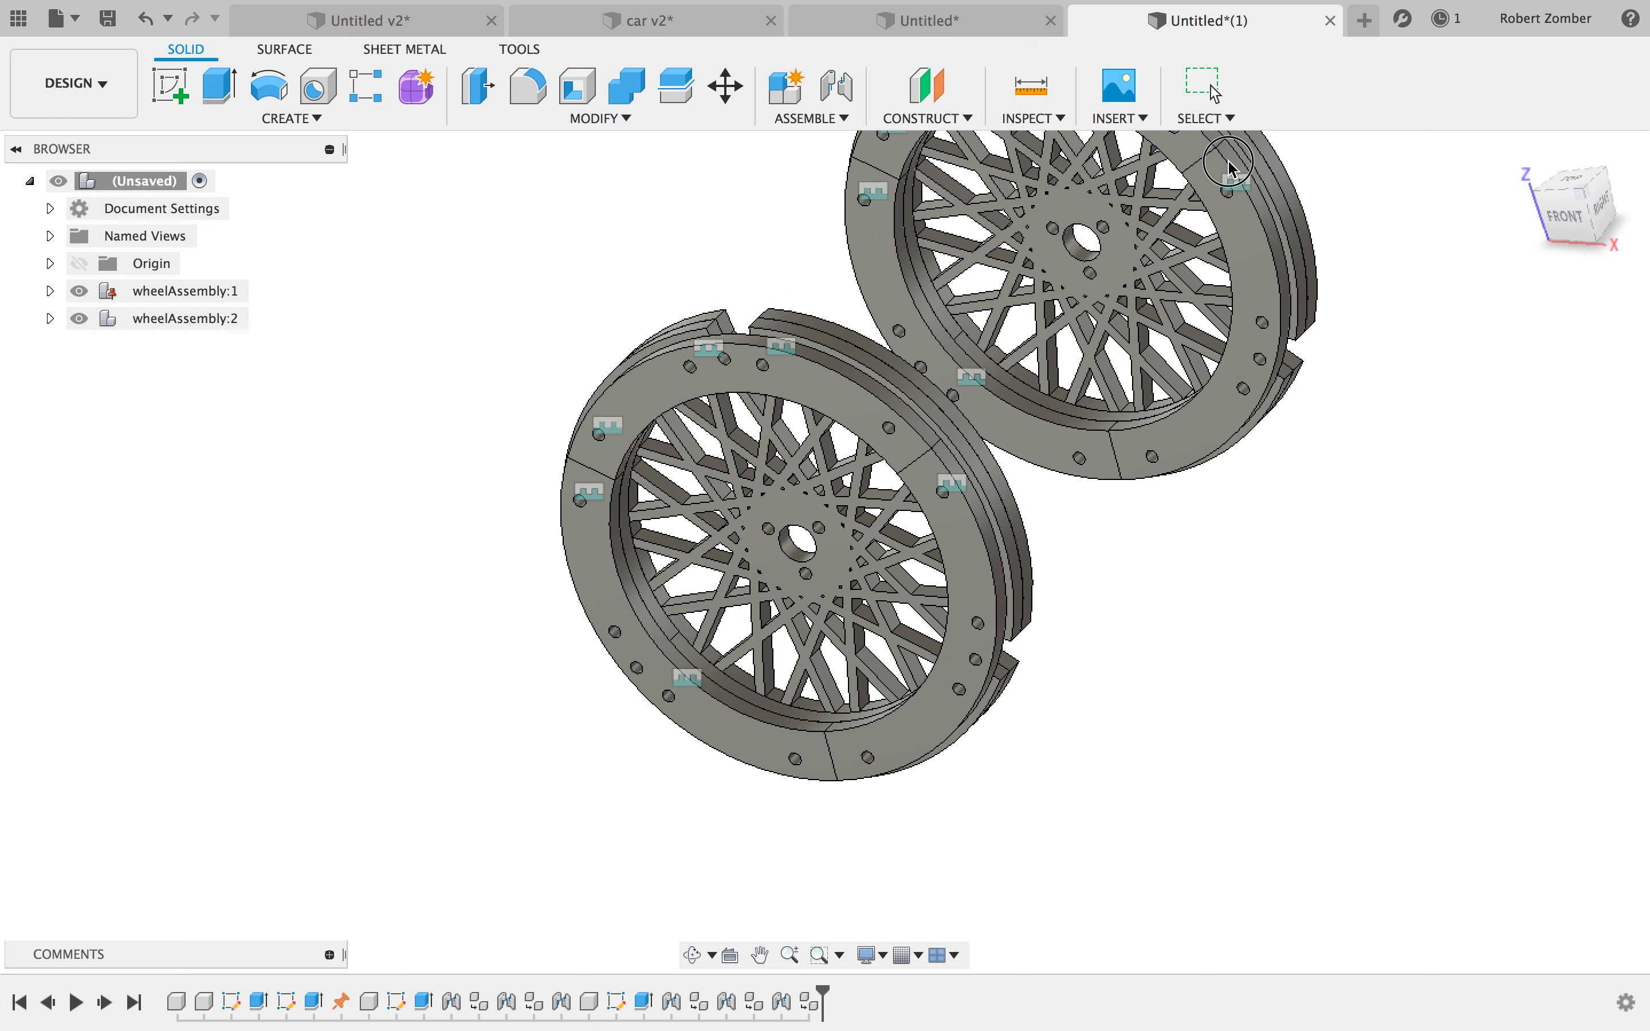
{"action": "scroll", "coordinate": [1275, 402], "scroll_direction": "up", "scroll_amount": 1}
{"action": "scroll", "coordinate": [1278, 409], "scroll_direction": "up", "scroll_amount": 5}
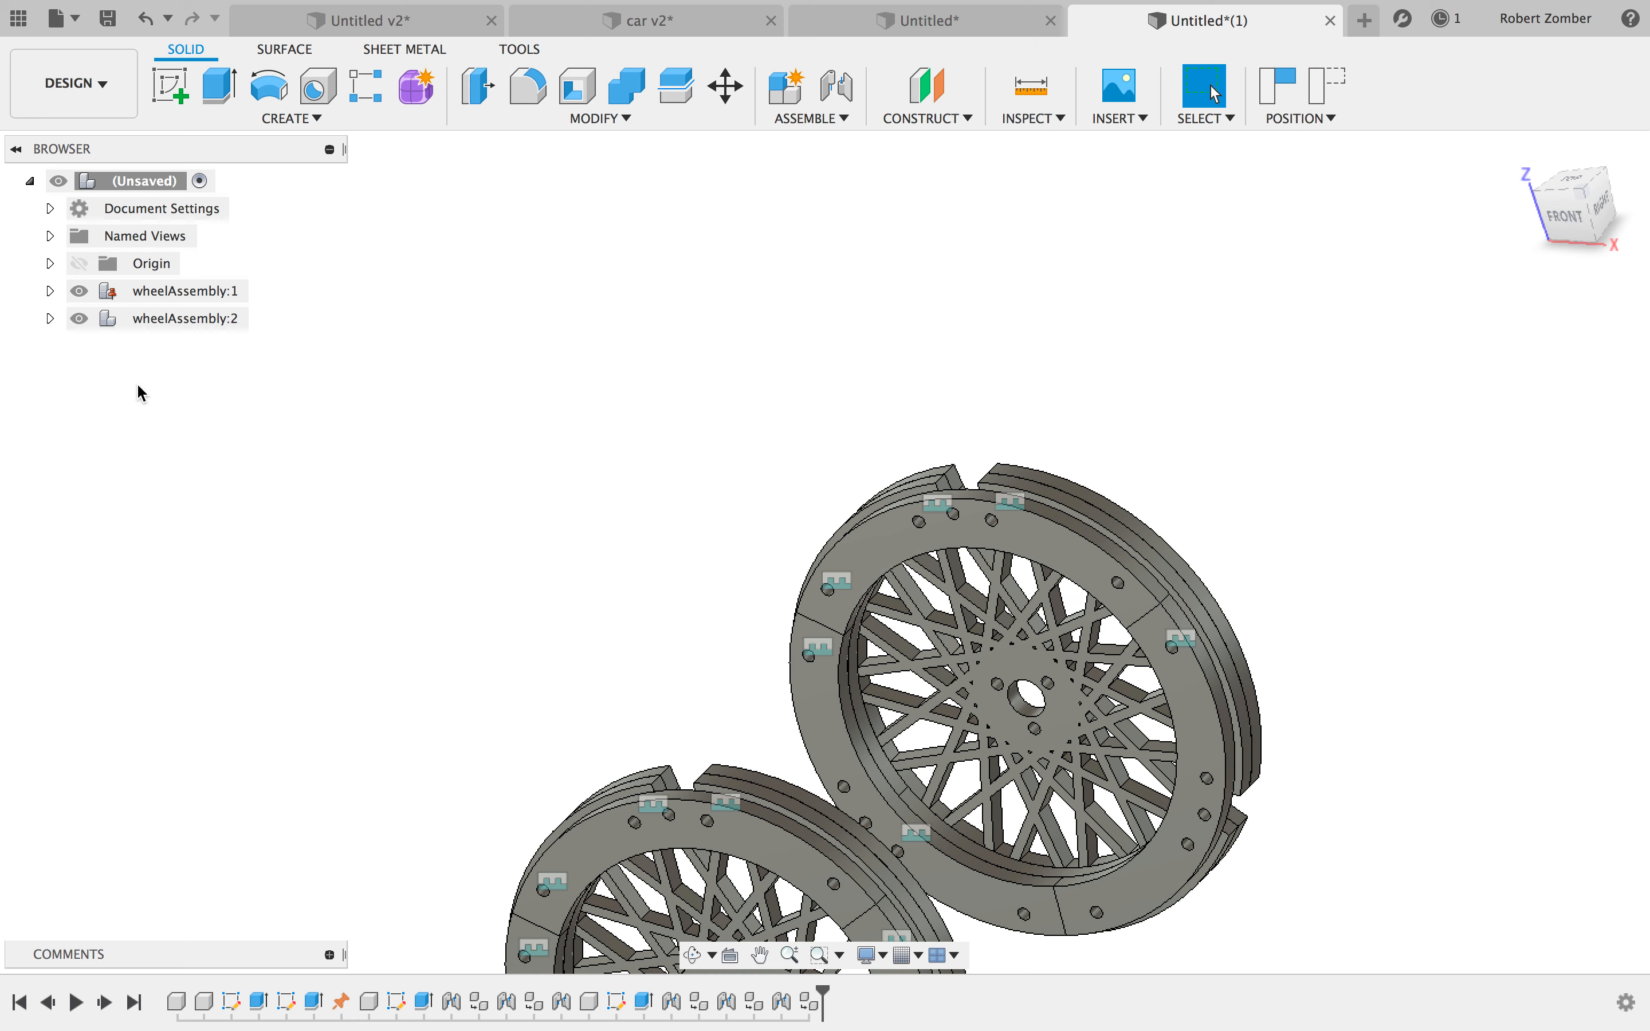
- Expand the wheelAssembly:2 component and hide its Joints folder
{"action": "left_click", "coordinate": [49, 318]}
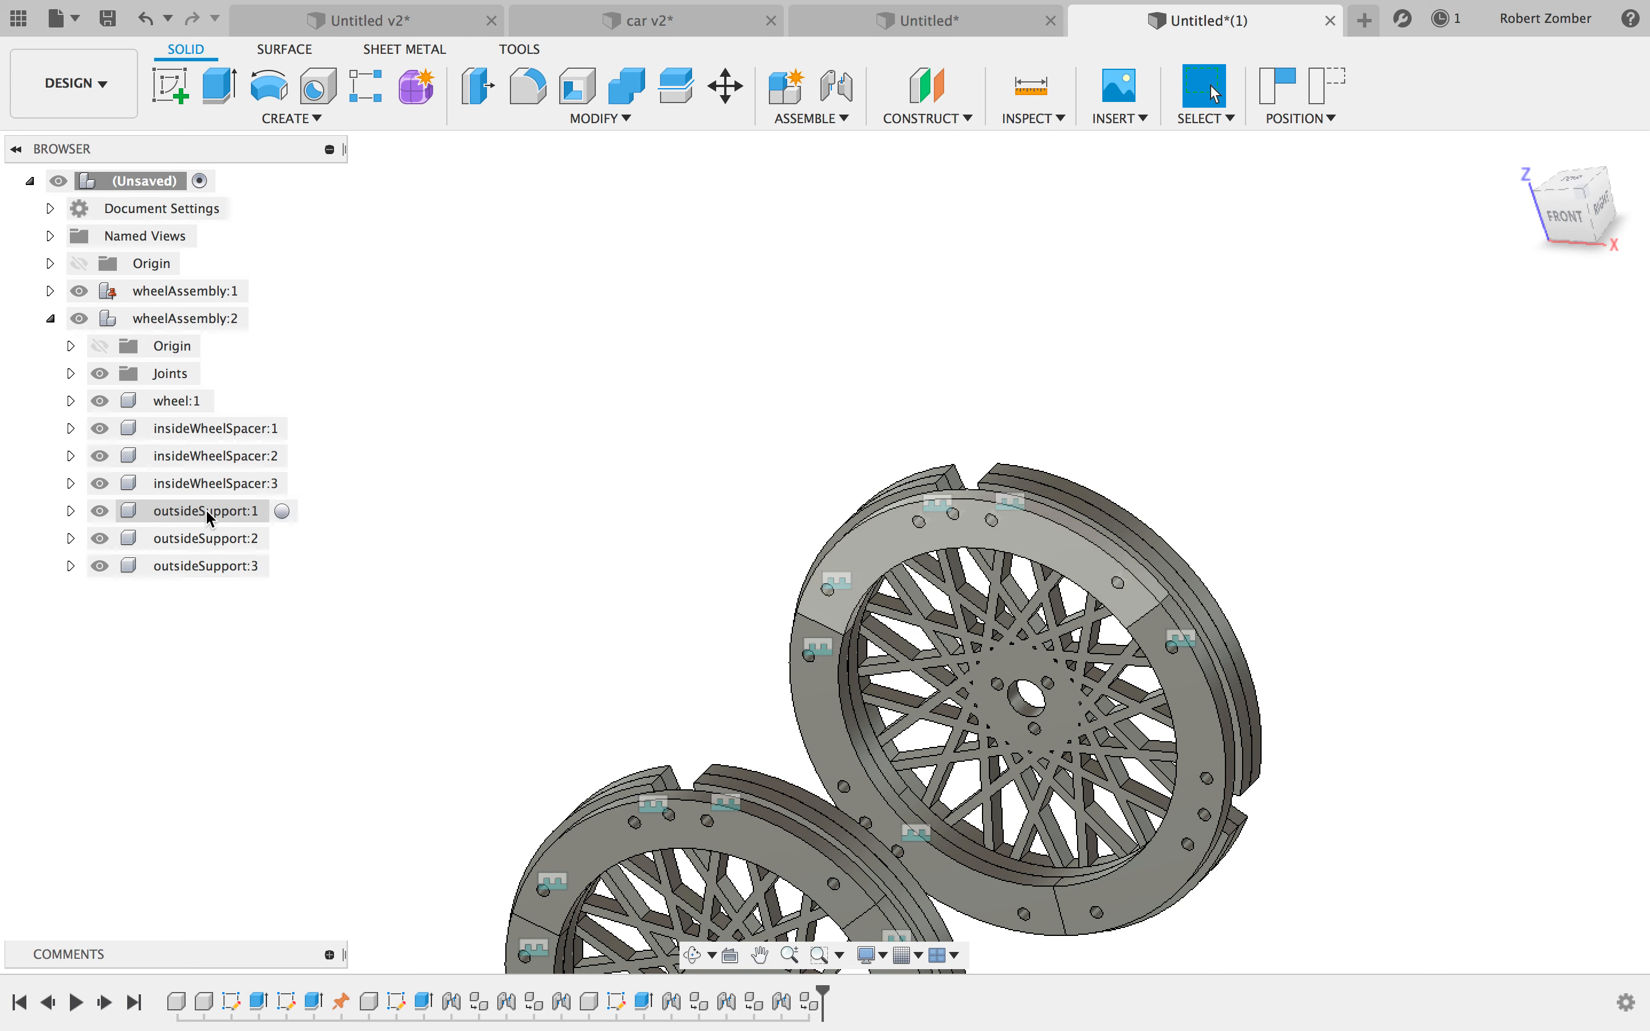
{"action": "left_click", "coordinate": [100, 373]}
{"action": "left_click", "coordinate": [535, 404]}
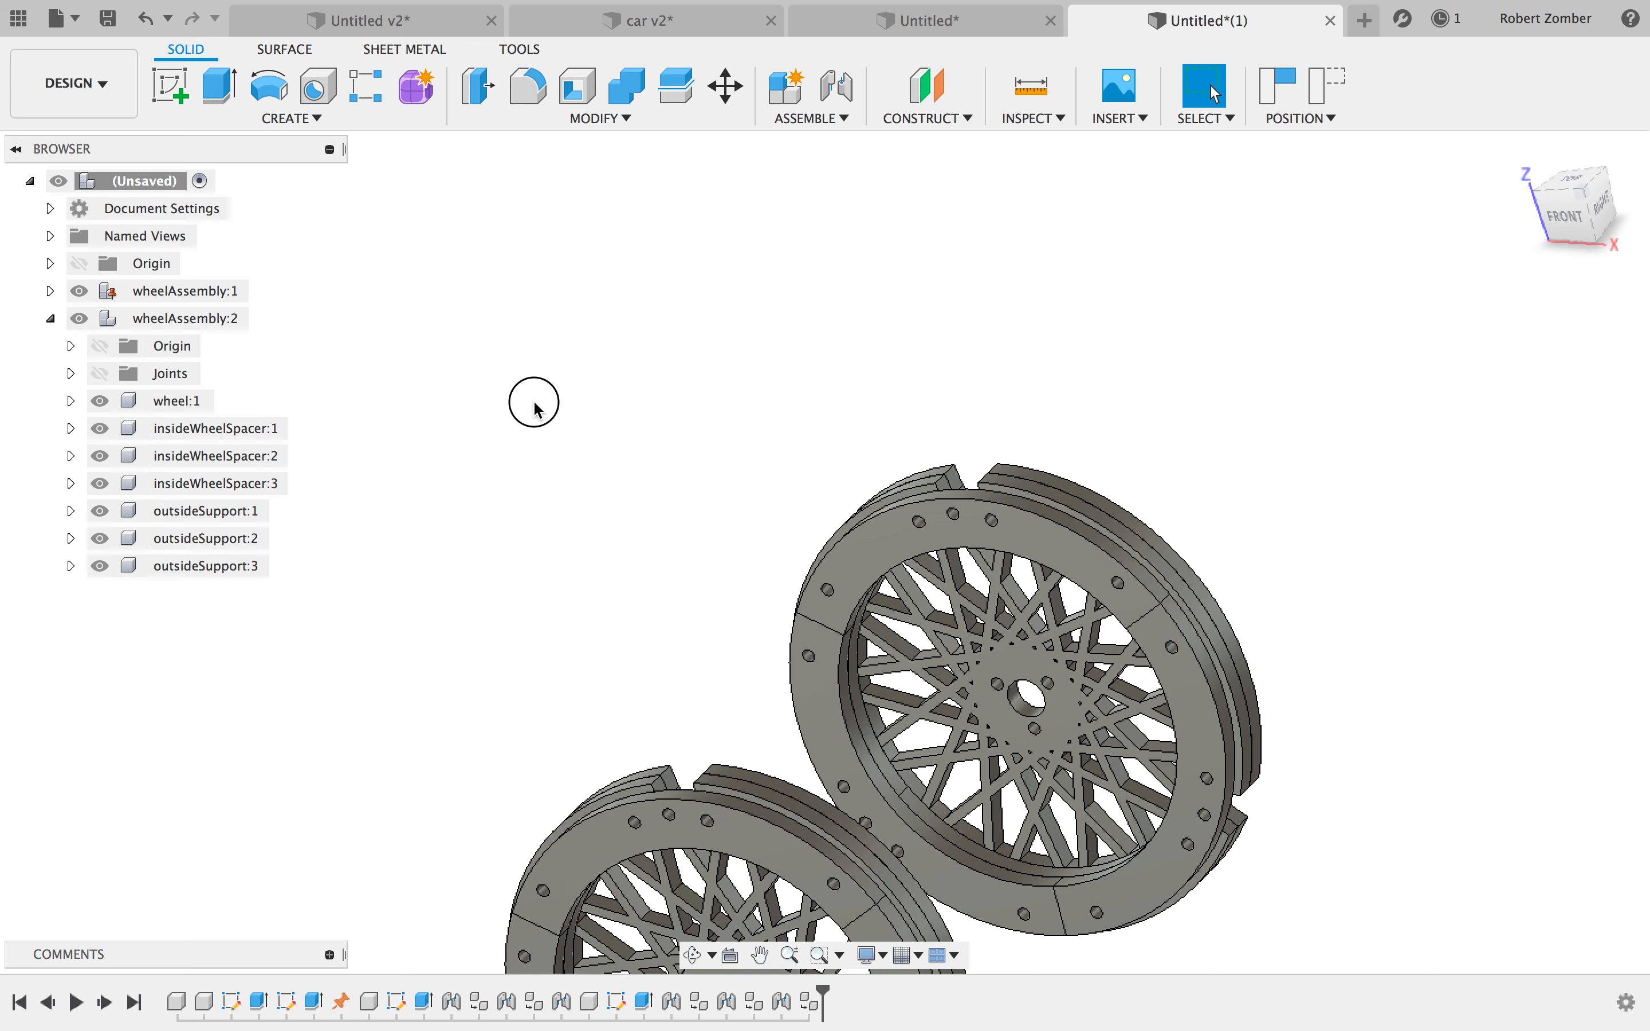